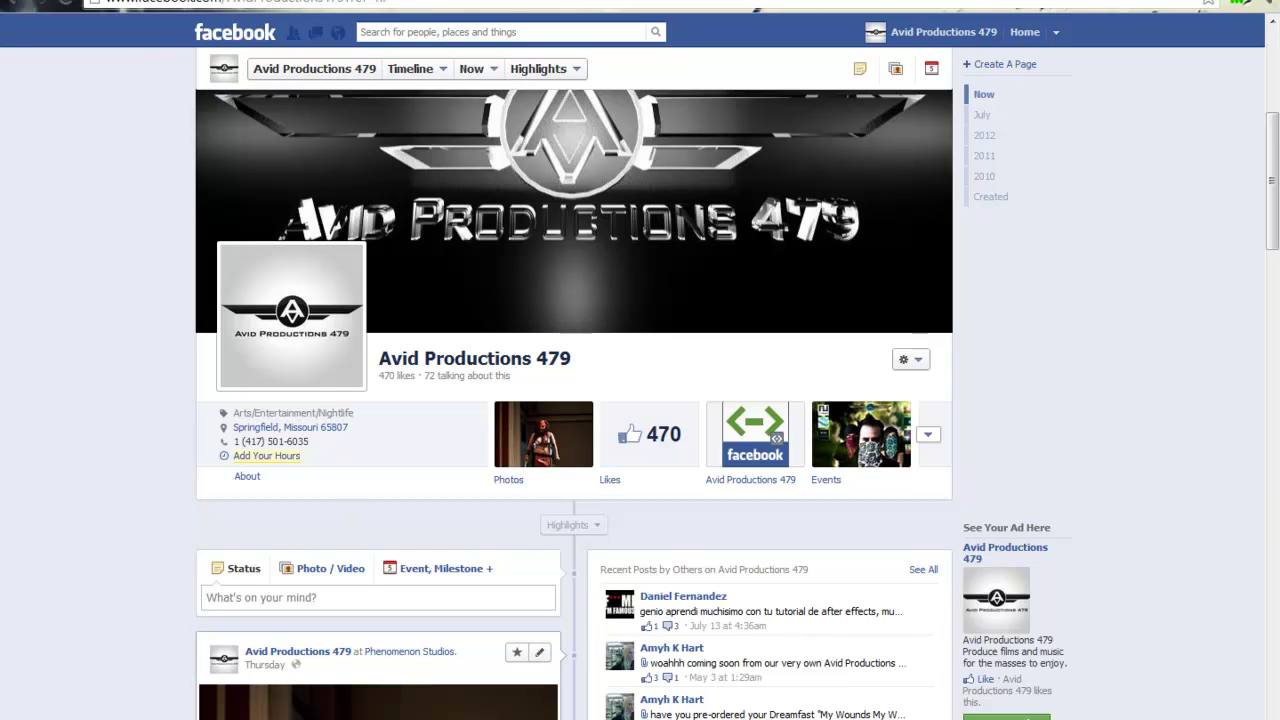
# Browse the Avid Productions 479 Facebook page's posts, including the photo albums and the Distant Drifter posts.
pyautogui.scroll(-20, 934, 477)
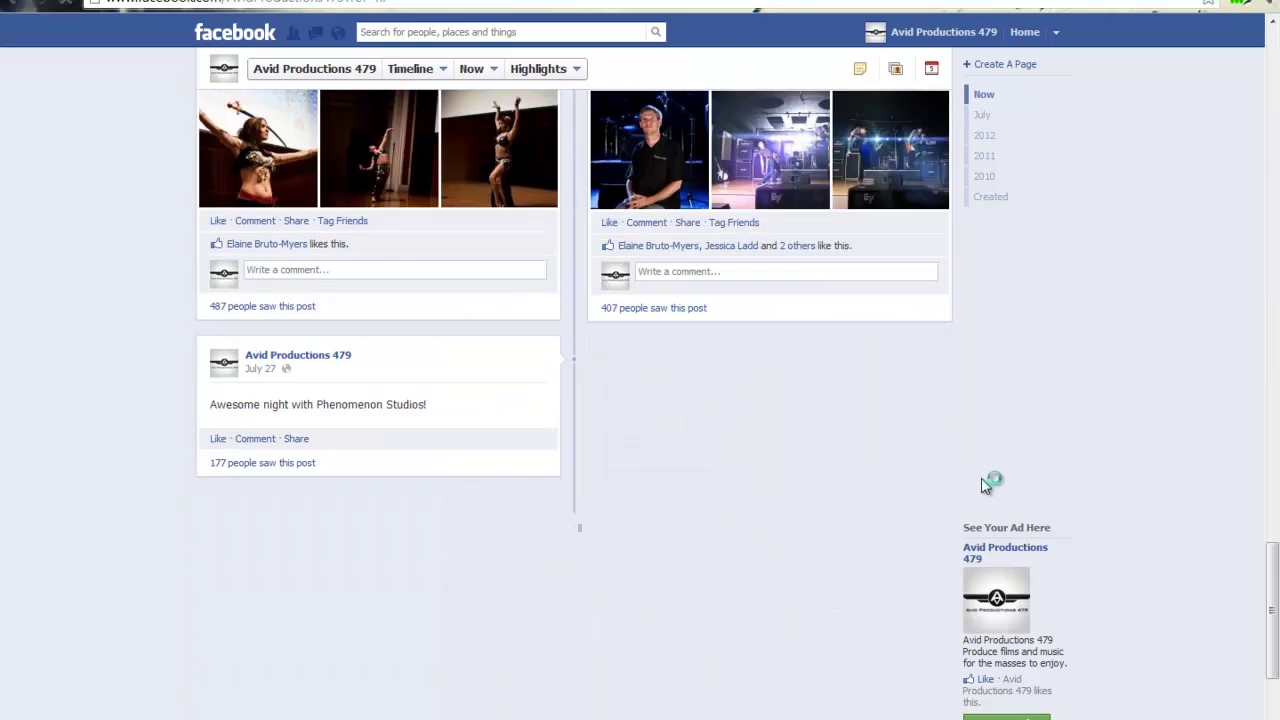
pyautogui.scroll(-12, 981, 479)
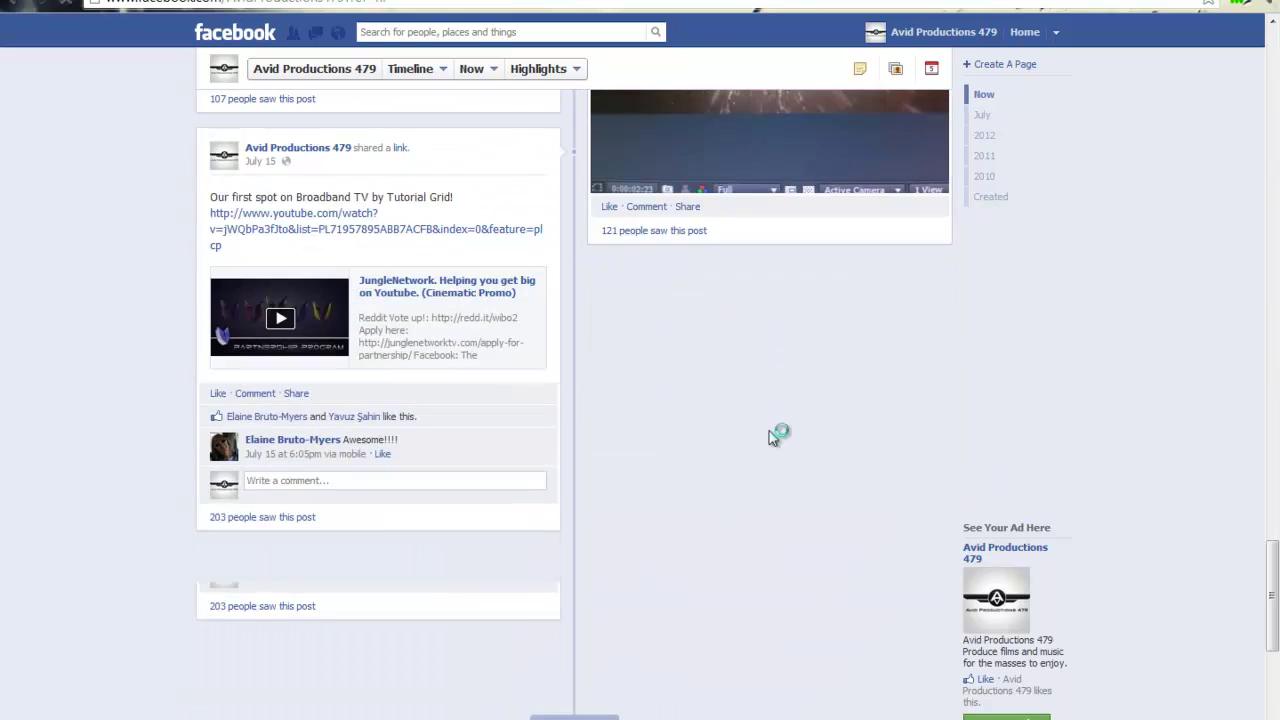
pyautogui.scroll(5, 765, 437)
pyautogui.scroll(2, 757, 440)
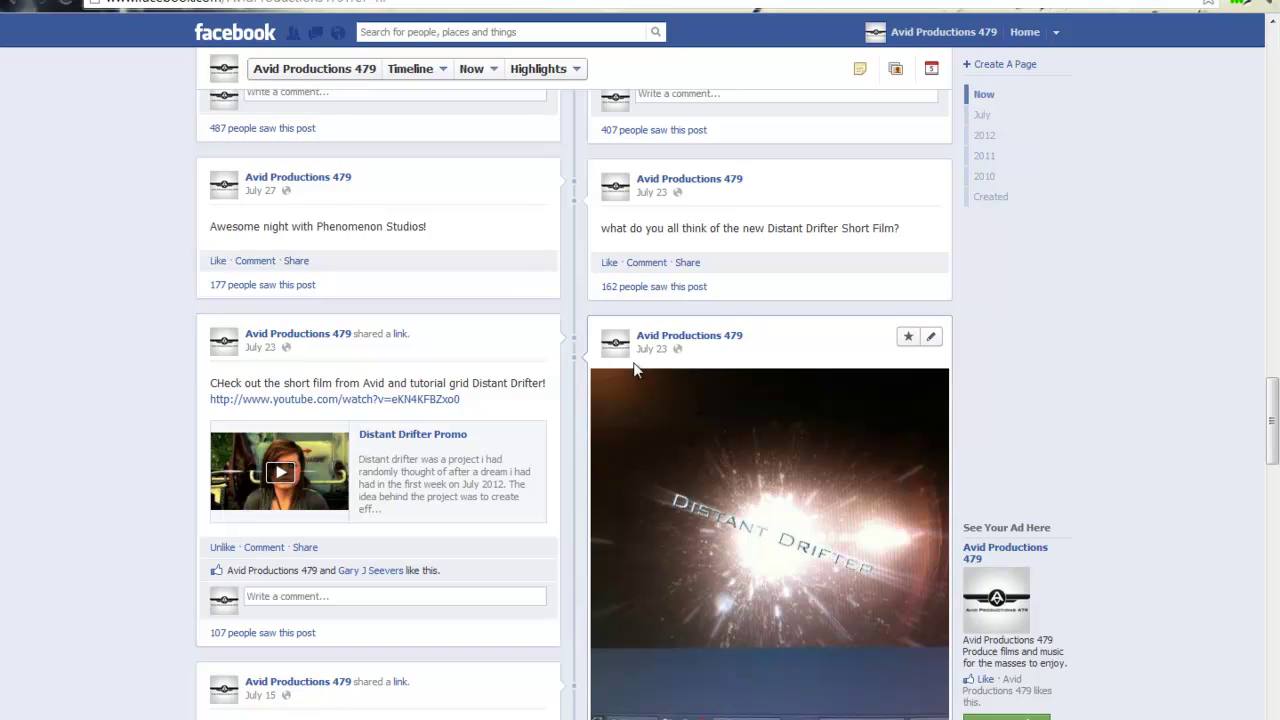
pyautogui.scroll(15, 818, 600)
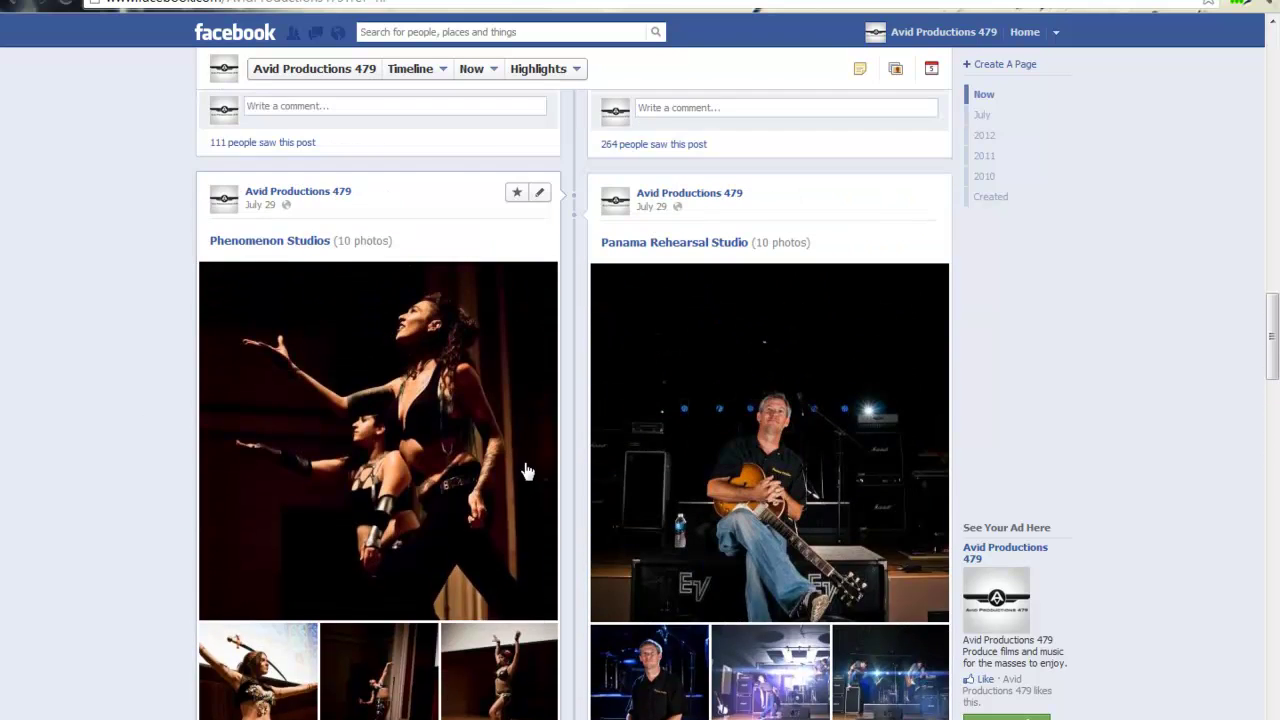
pyautogui.scroll(3, 288, 340)
pyautogui.scroll(-12, 286, 352)
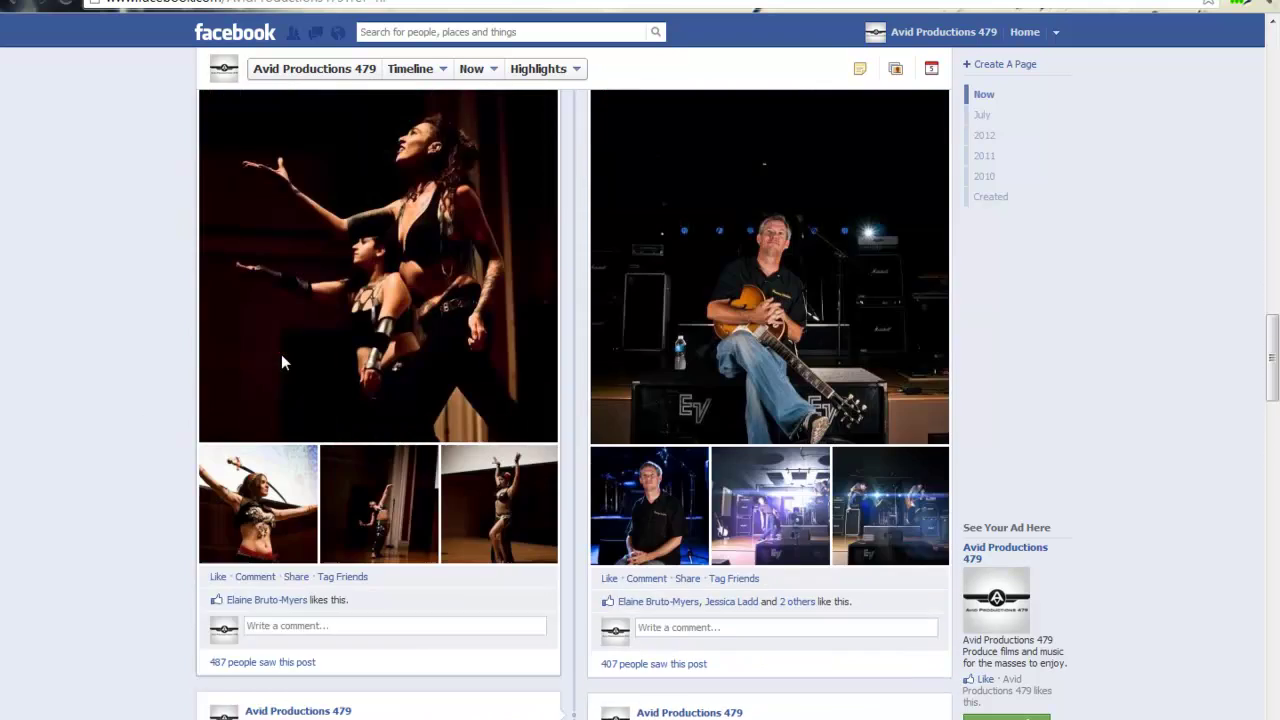
pyautogui.scroll(-5, 288, 352)
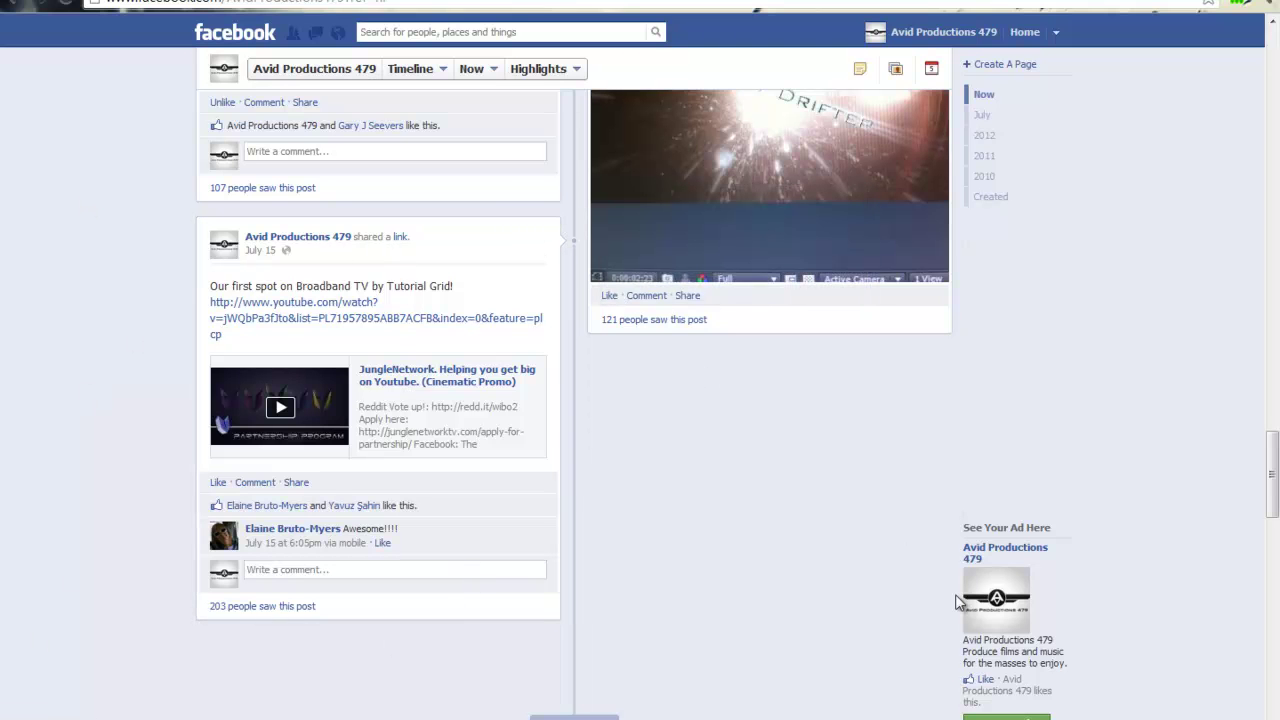
pyautogui.scroll(15, 440, 420)
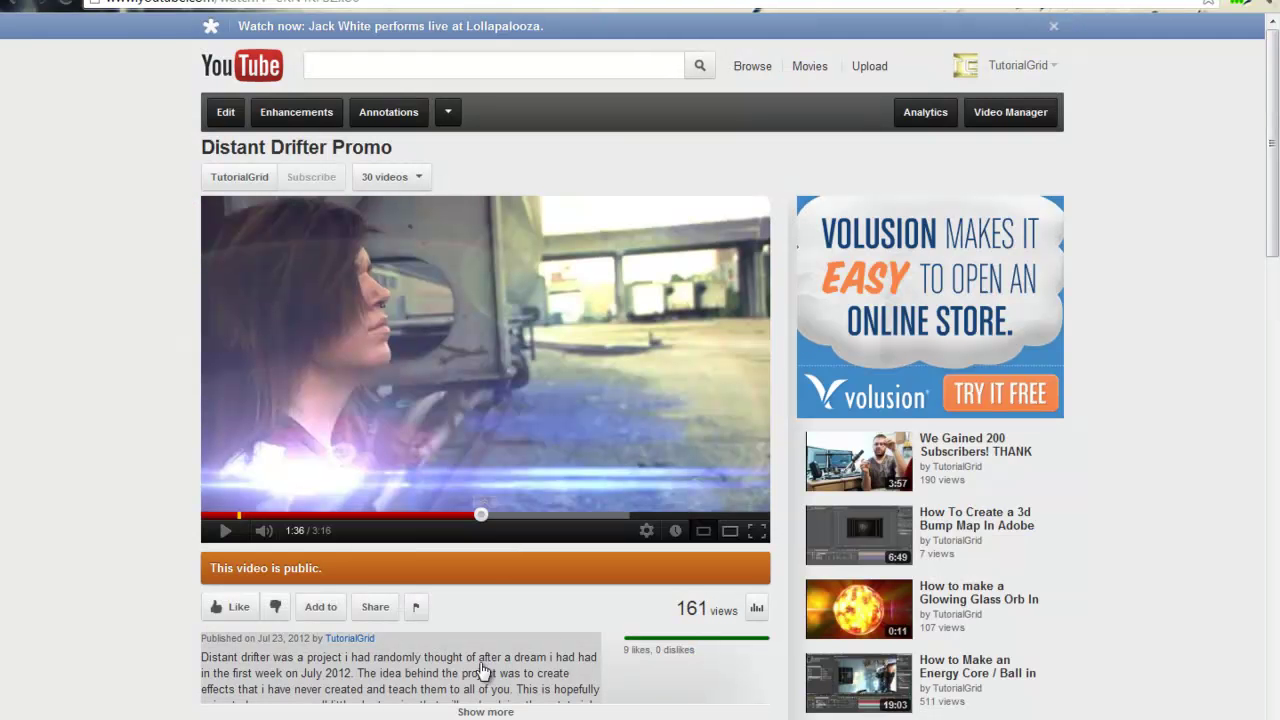
# Play the Distant Drifter Promo video on YouTube around 1:36, replay the shot of the woman by the train, and pause it.
pyautogui.click(227, 532)
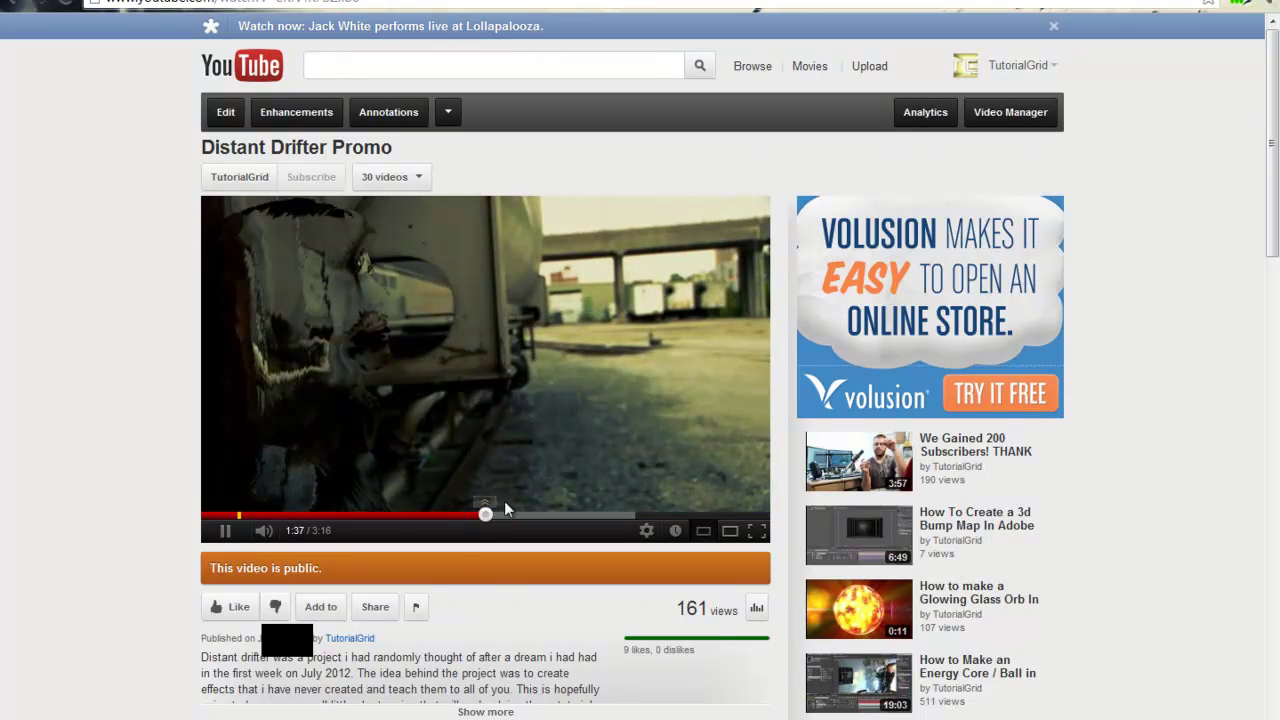
pyautogui.click(467, 515)
pyautogui.click(225, 530)
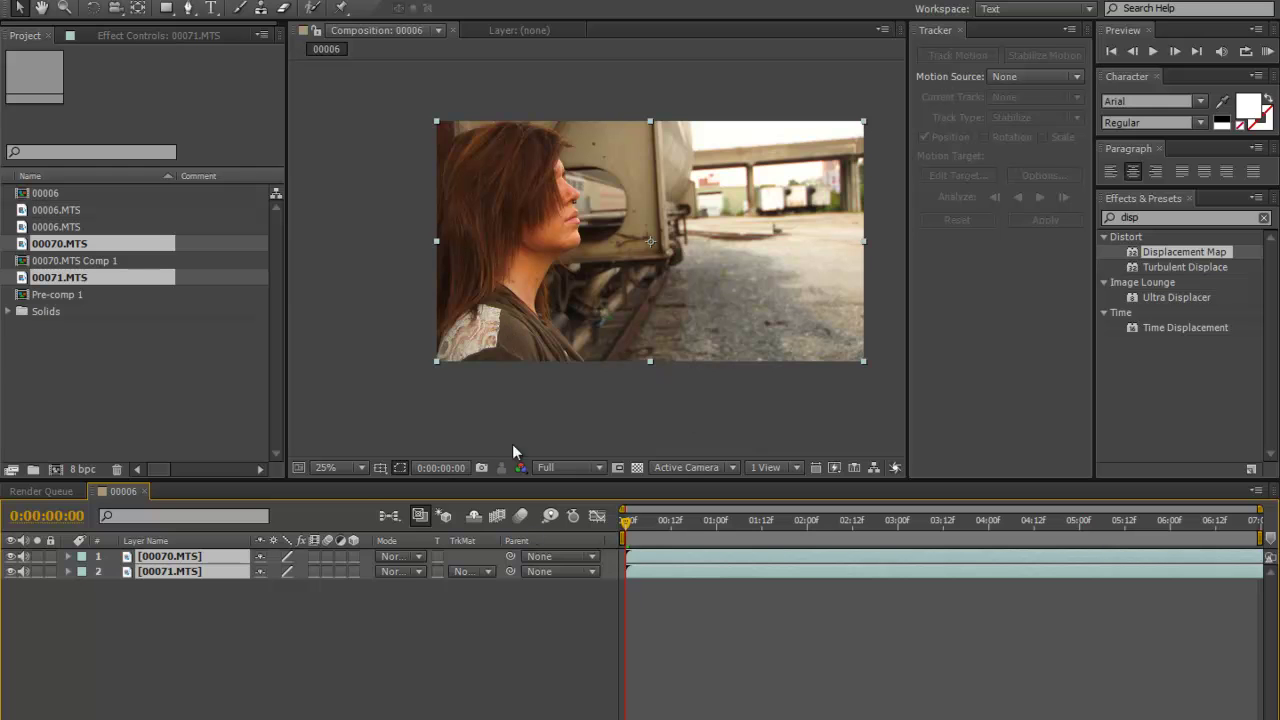
# In After Effects, hide layer 00070.MTS, scrub through the empty 00071.MTS background shot and back to the start, and show the layer again.
pyautogui.click(257, 647)
pyautogui.hotkey('ctrl', 'Down')
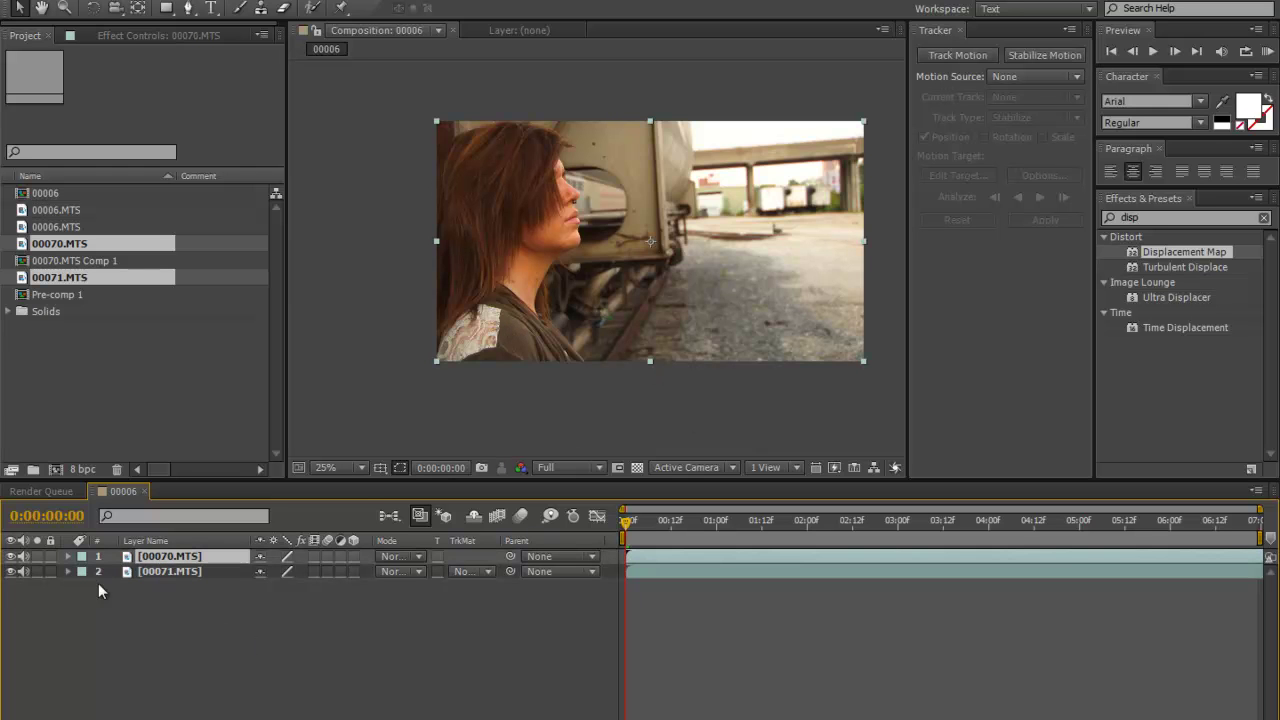
pyautogui.click(10, 556)
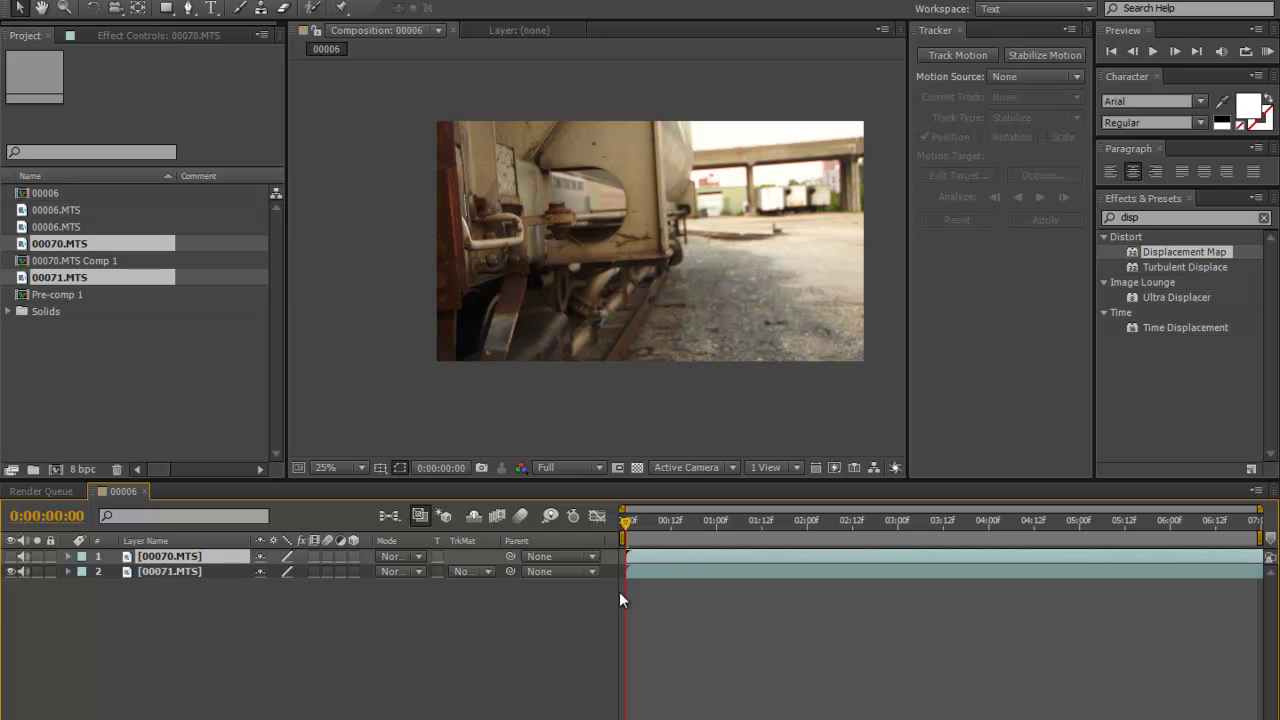
pyautogui.moveTo(735, 527); pyautogui.dragTo(813, 524)
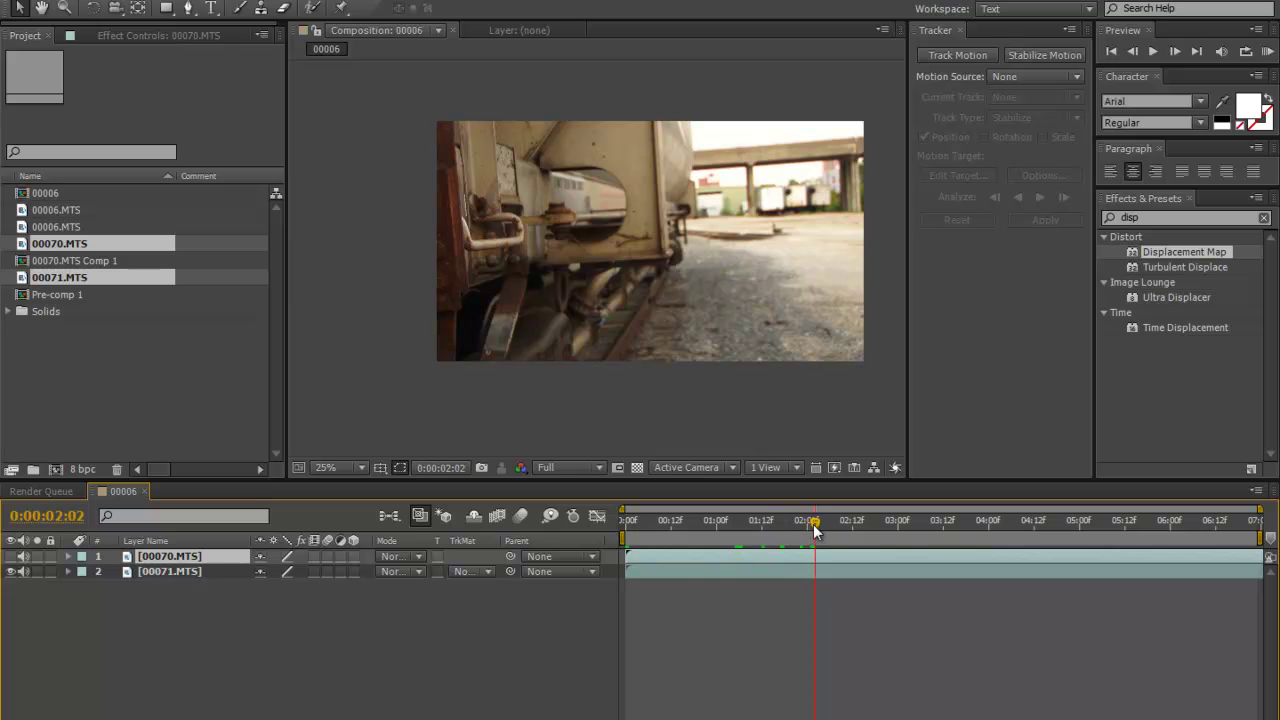
pyautogui.moveTo(644, 538); pyautogui.dragTo(610, 542)
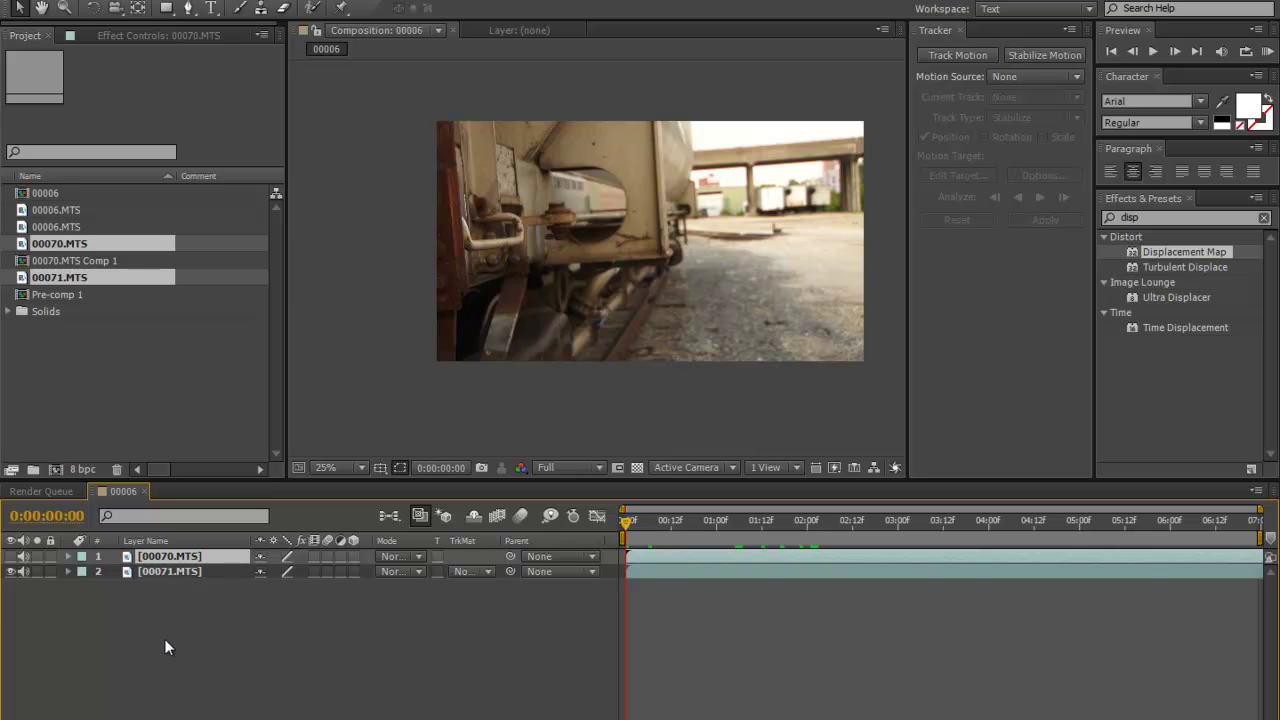
pyautogui.click(11, 571)
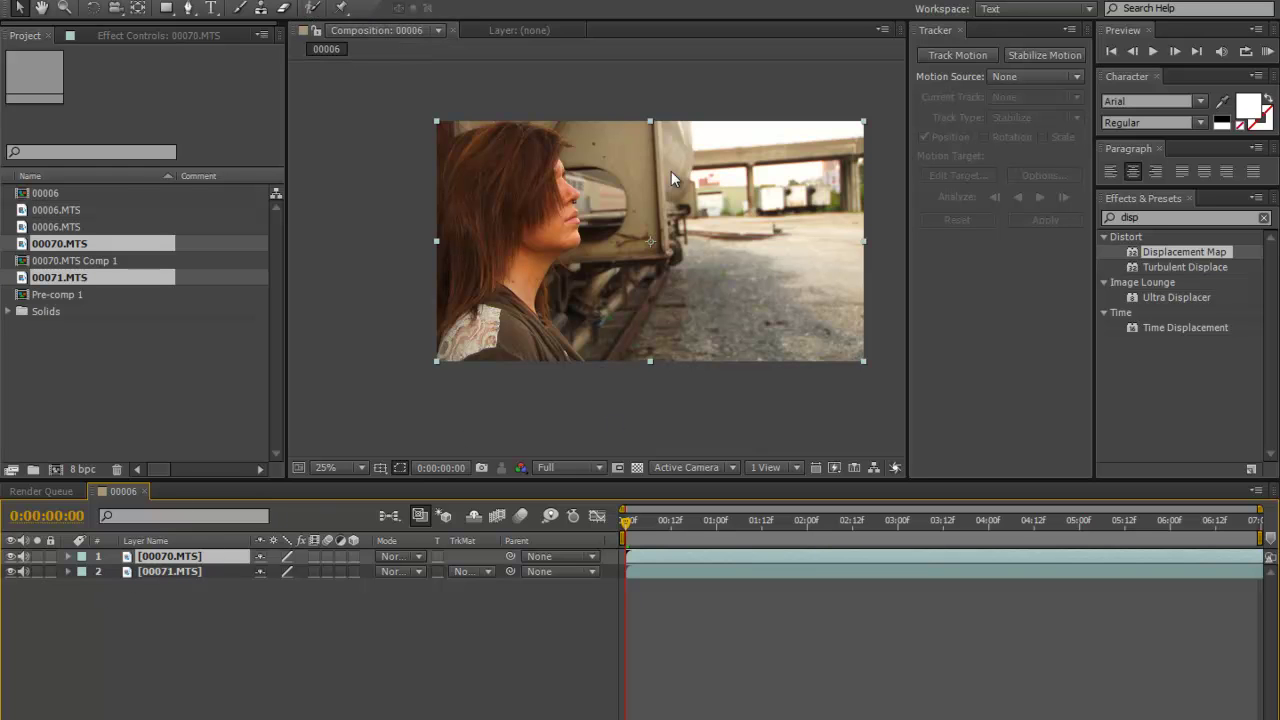
# Open layer 00070.MTS for Roto Brush work and paint an initial foreground stroke over the woman's hair, face and clothing.
pyautogui.click(310, 9)
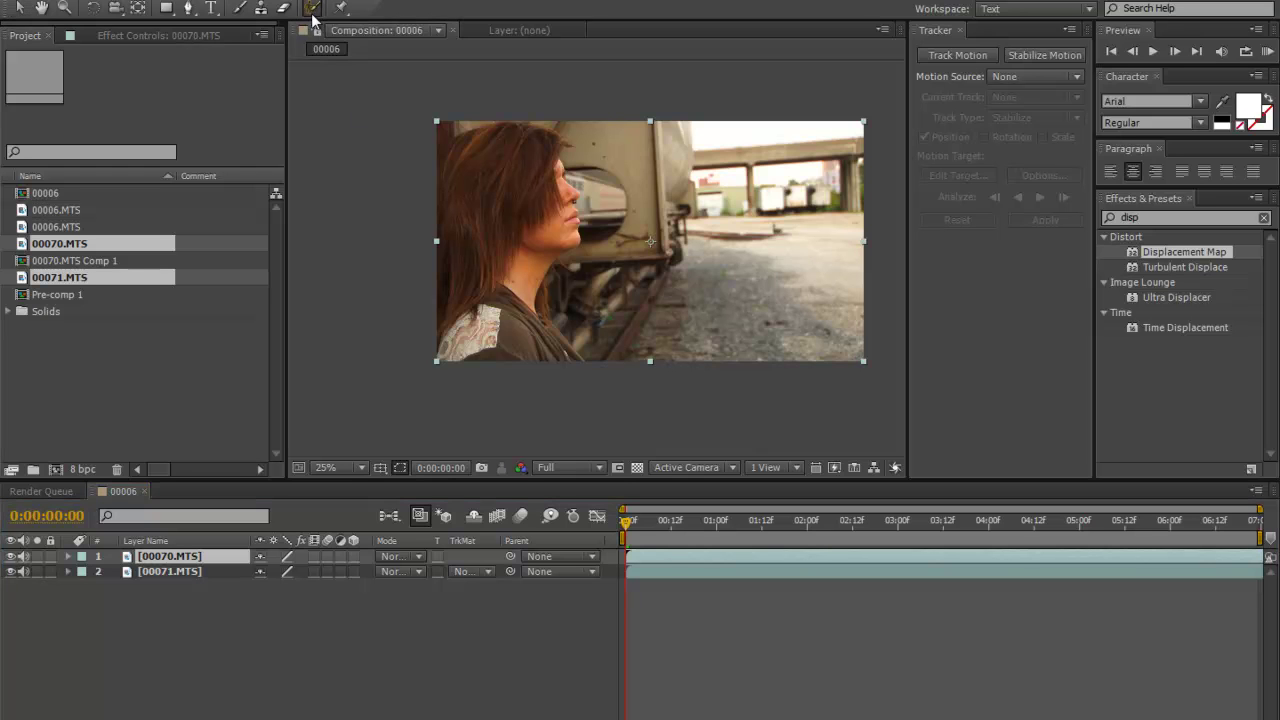
pyautogui.doubleClick(611, 223)
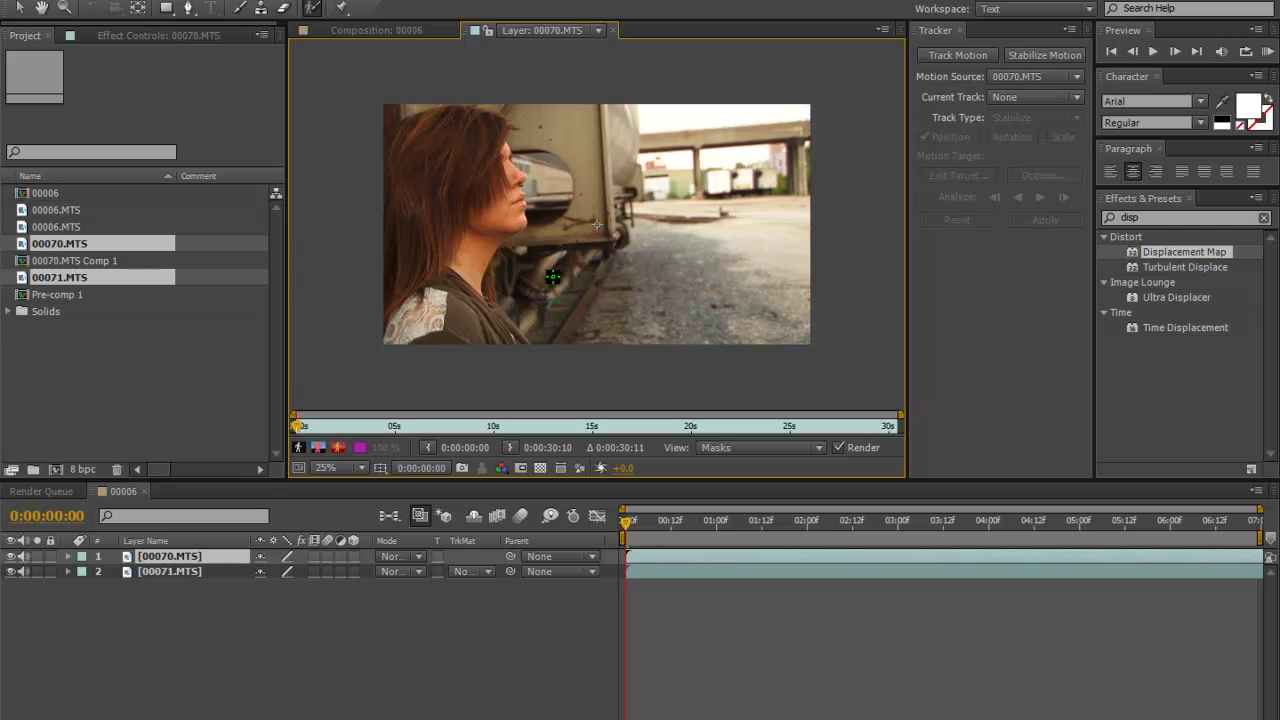
pyautogui.press('.')
pyautogui.moveTo(468, 230); pyautogui.dragTo(664, 230)
pyautogui.press(',')
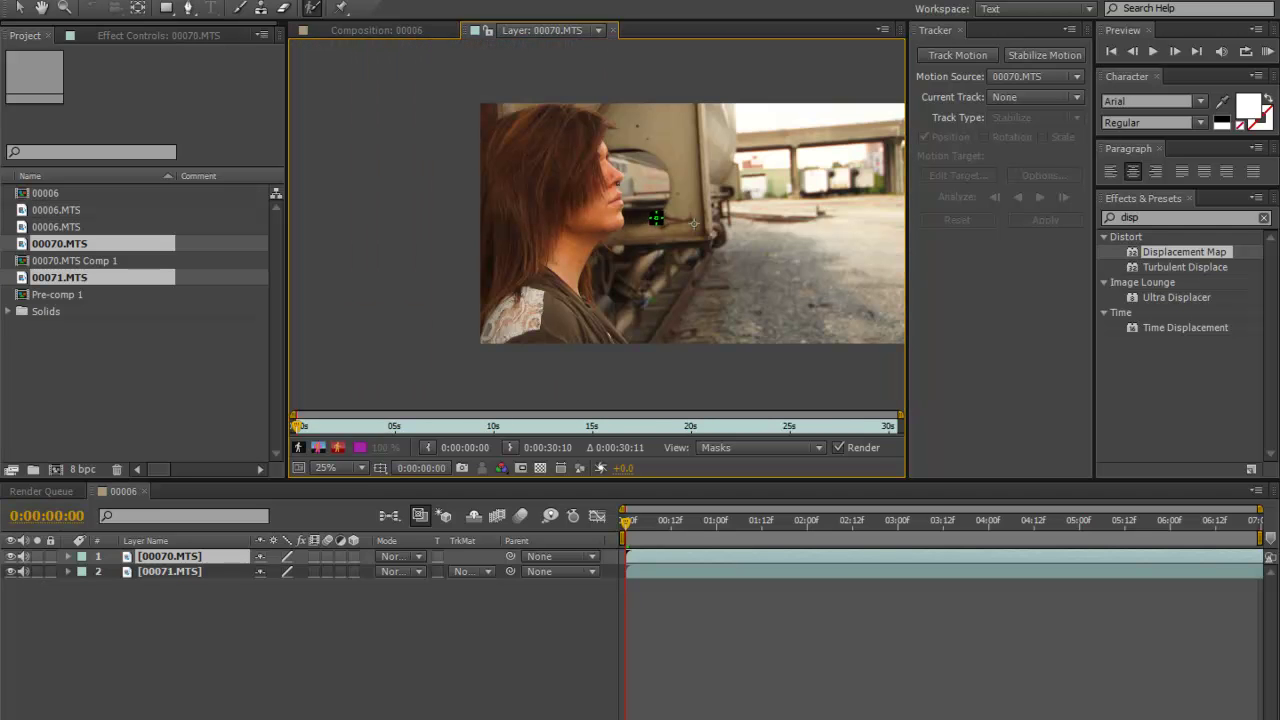
pyautogui.moveTo(480, 151)
pyautogui.mouseDown()
pyautogui.moveTo(550, 117)
pyautogui.moveTo(584, 138)
pyautogui.moveTo(612, 192)
pyautogui.moveTo(567, 263)
pyautogui.moveTo(574, 308)
pyautogui.moveTo(614, 335)
pyautogui.moveTo(534, 306)
pyautogui.moveTo(486, 346)
pyautogui.moveTo(560, 215)
pyautogui.moveTo(480, 248)
pyautogui.mouseUp()
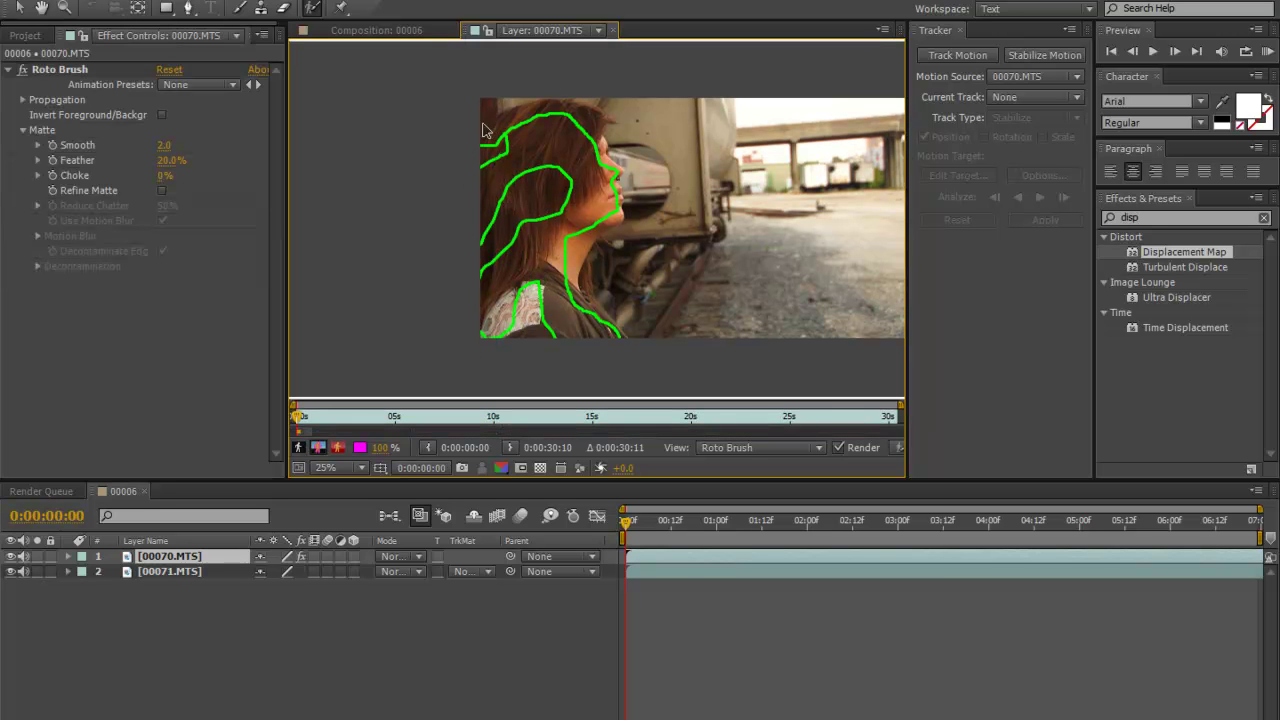
# Add the edge of the woman's face around the eye and bridge of the nose to the Roto Brush foreground.
pyautogui.scroll(4, 589, 160)
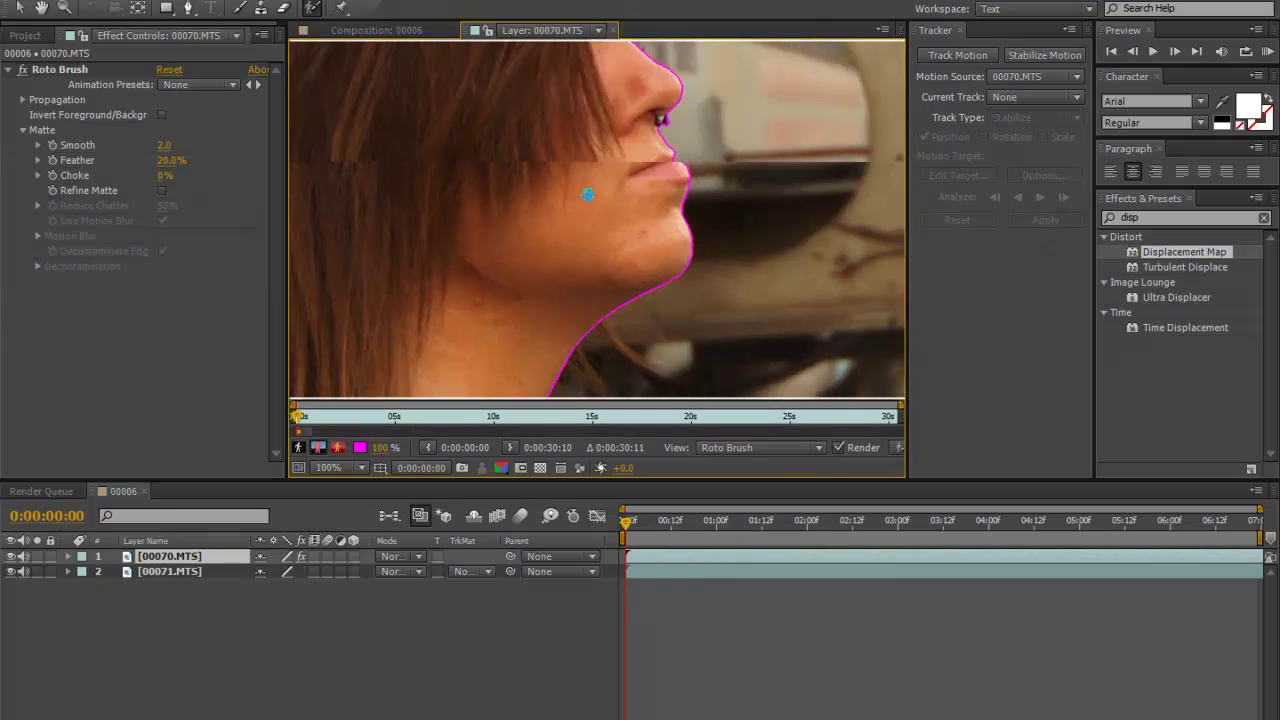
pyautogui.moveTo(607, 175); pyautogui.dragTo(613, 217)
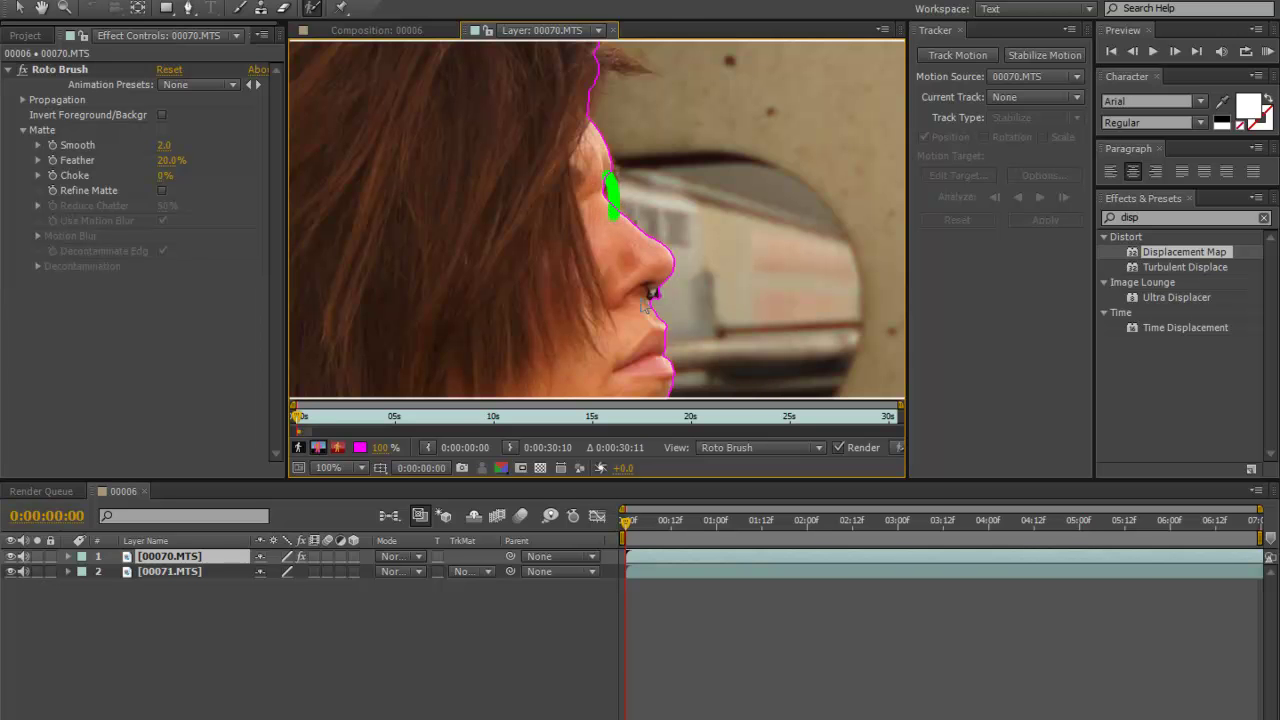
pyautogui.press(',')
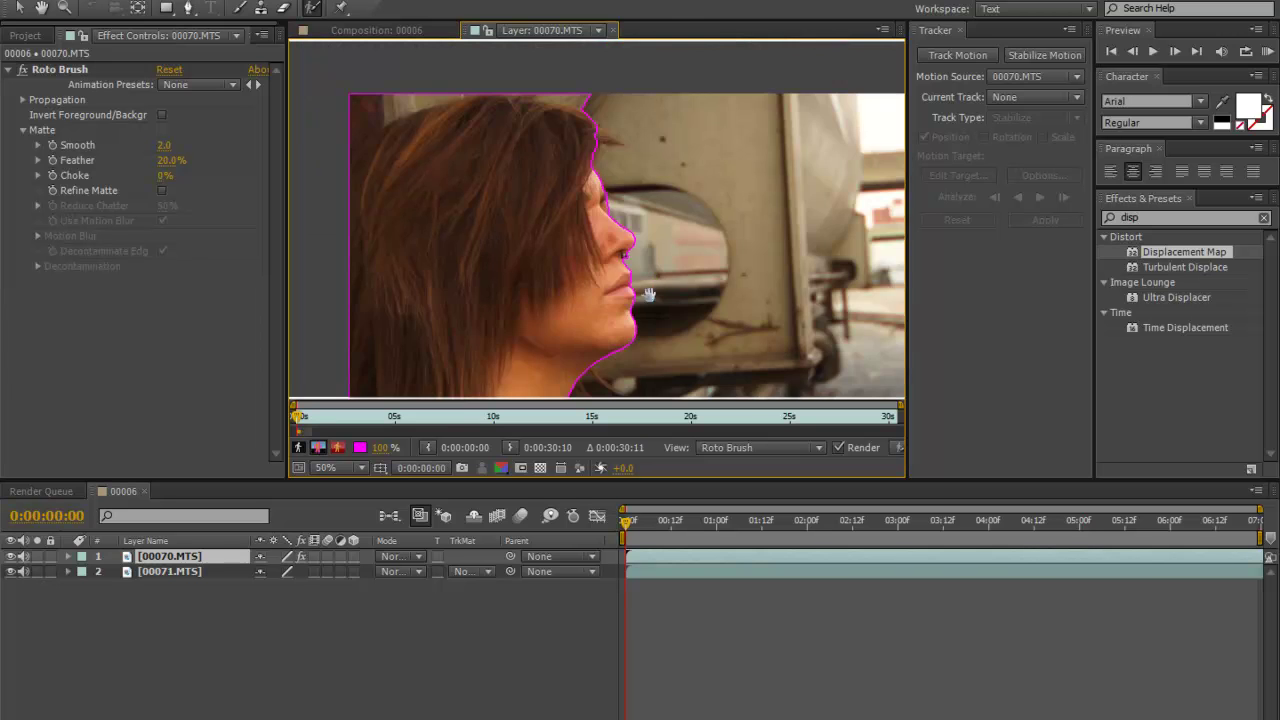
# Extend the Roto Brush foreground along the outer edge of the draped collar up to the hair at the base of the neck.
pyautogui.scroll(2, 649, 295)
pyautogui.scroll(-3, 763, 177)
pyautogui.scroll(3, 669, 206)
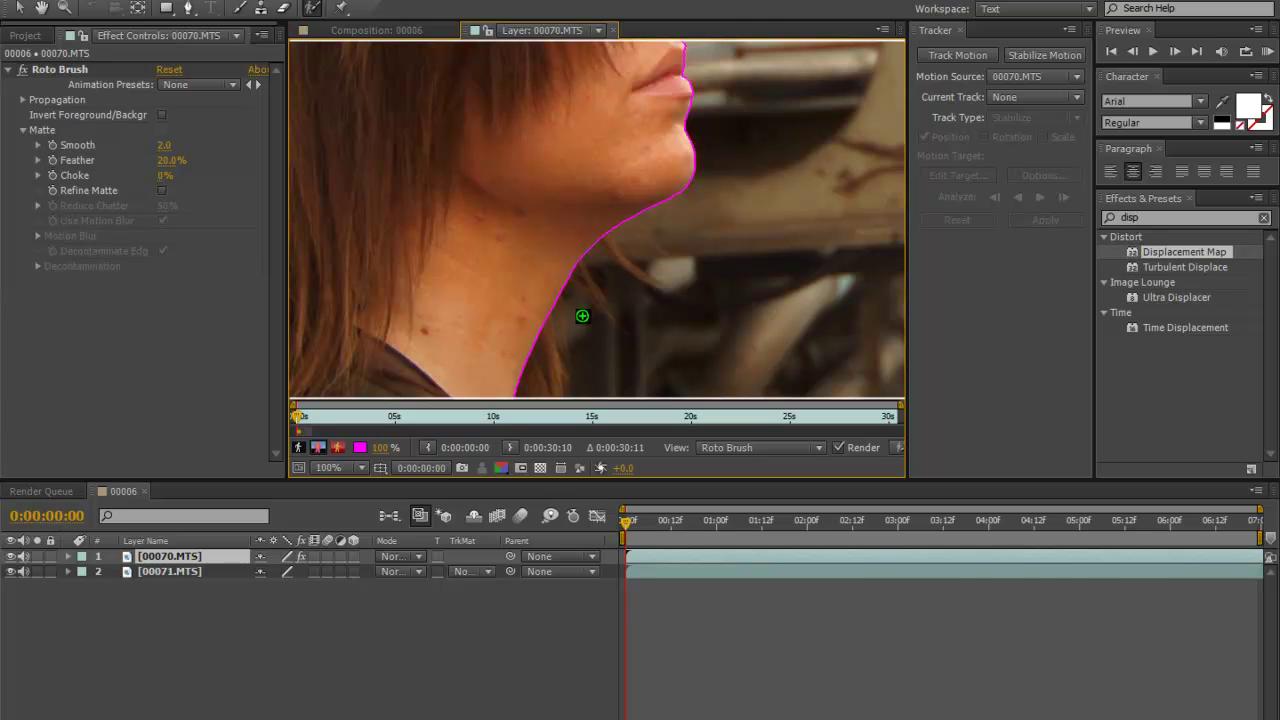
pyautogui.moveTo(528, 314); pyautogui.dragTo(582, 167)
pyautogui.scroll(-3, 520, 271)
pyautogui.moveTo(520, 271); pyautogui.dragTo(569, 209)
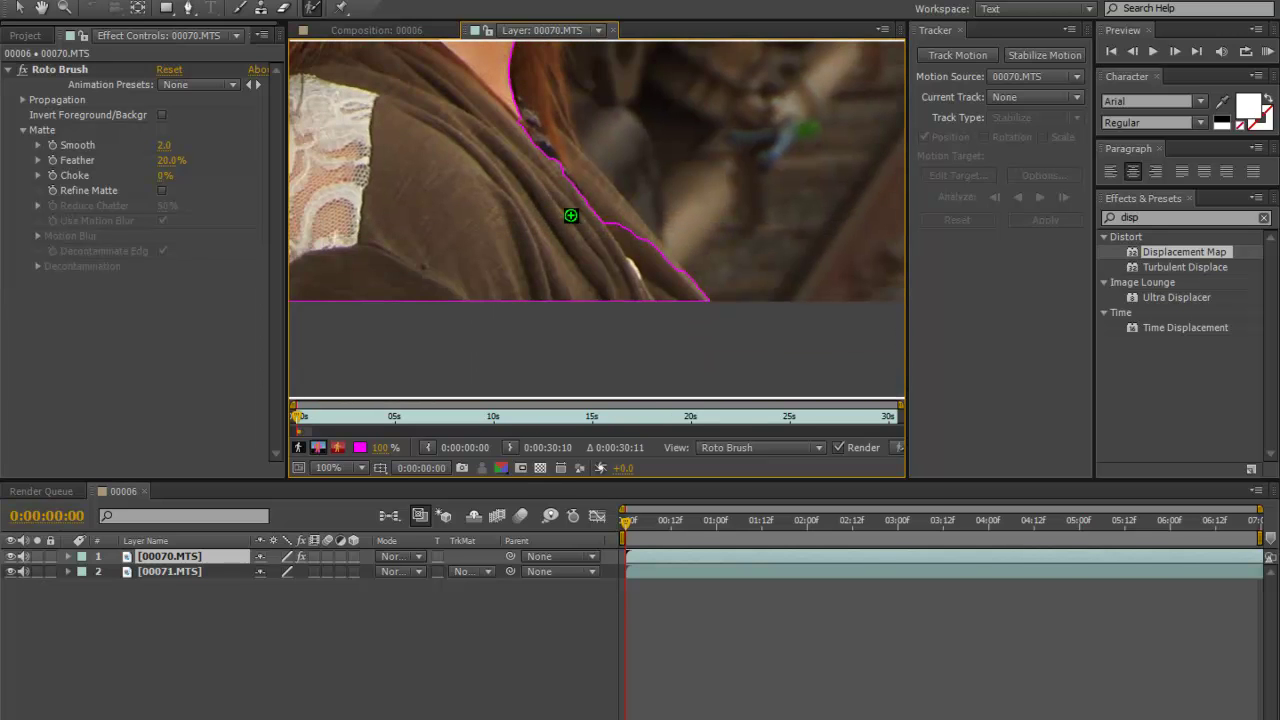
pyautogui.moveTo(645, 247)
pyautogui.mouseDown()
pyautogui.moveTo(533, 115)
pyautogui.moveTo(510, 65)
pyautogui.mouseUp()
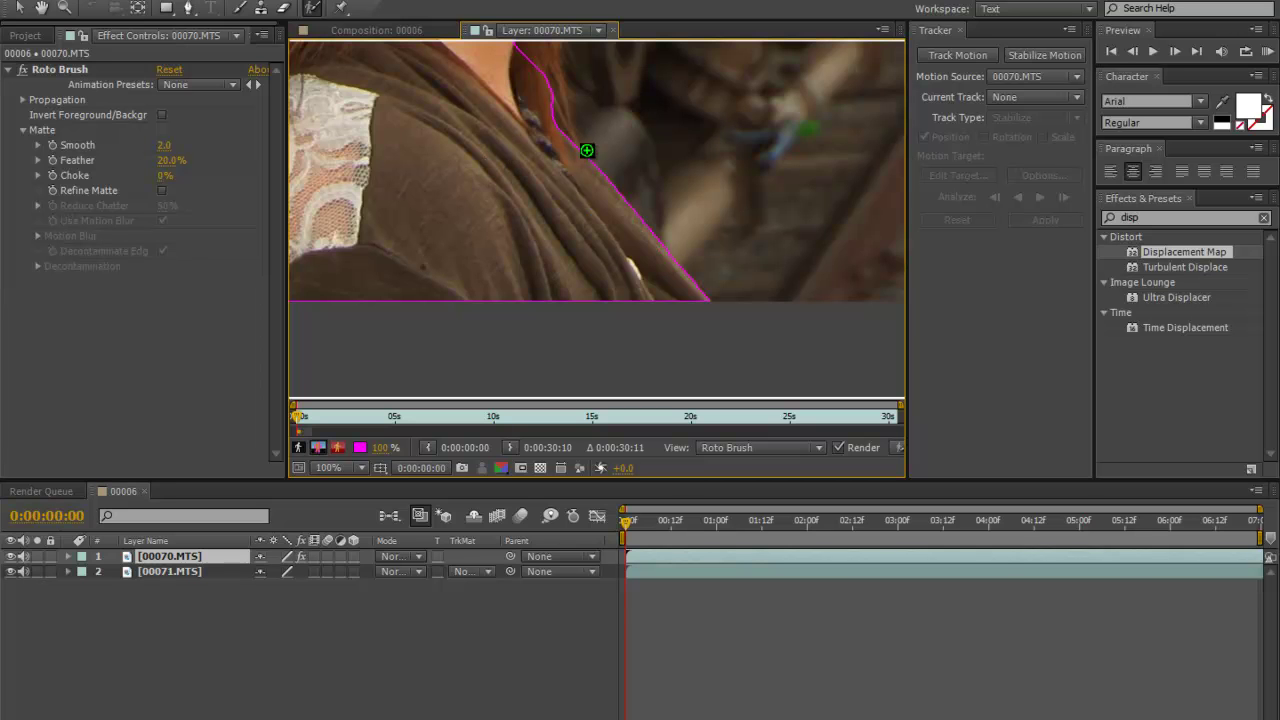
# Paint the hair strands hanging in front of the neck into the Roto Brush foreground.
pyautogui.moveTo(646, 163); pyautogui.dragTo(636, 378)
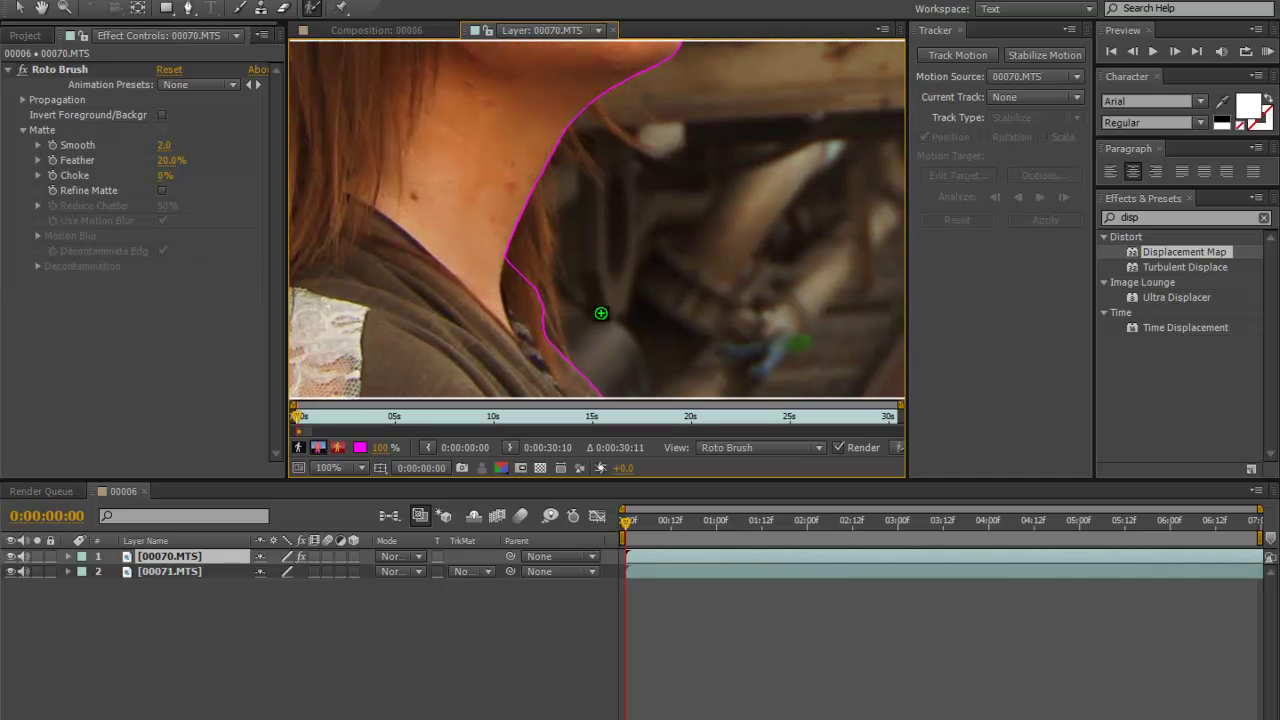
pyautogui.moveTo(536, 191); pyautogui.dragTo(527, 293)
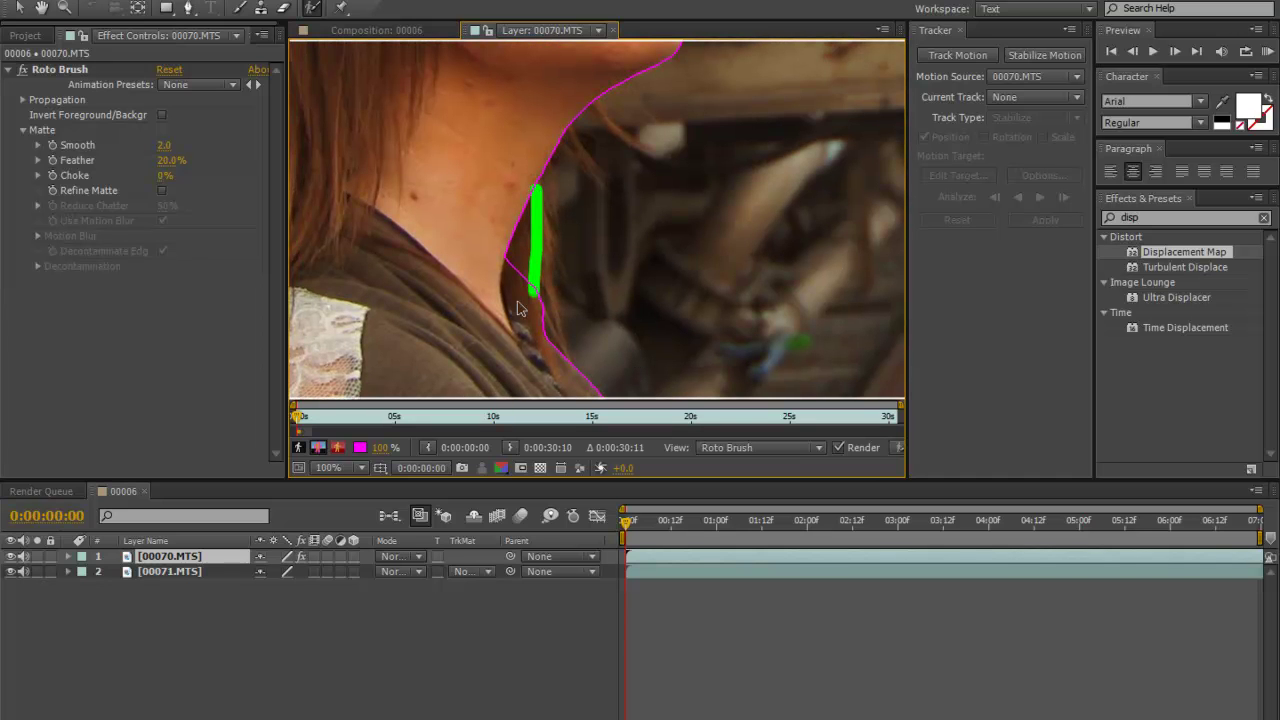
pyautogui.moveTo(545, 176); pyautogui.dragTo(545, 218)
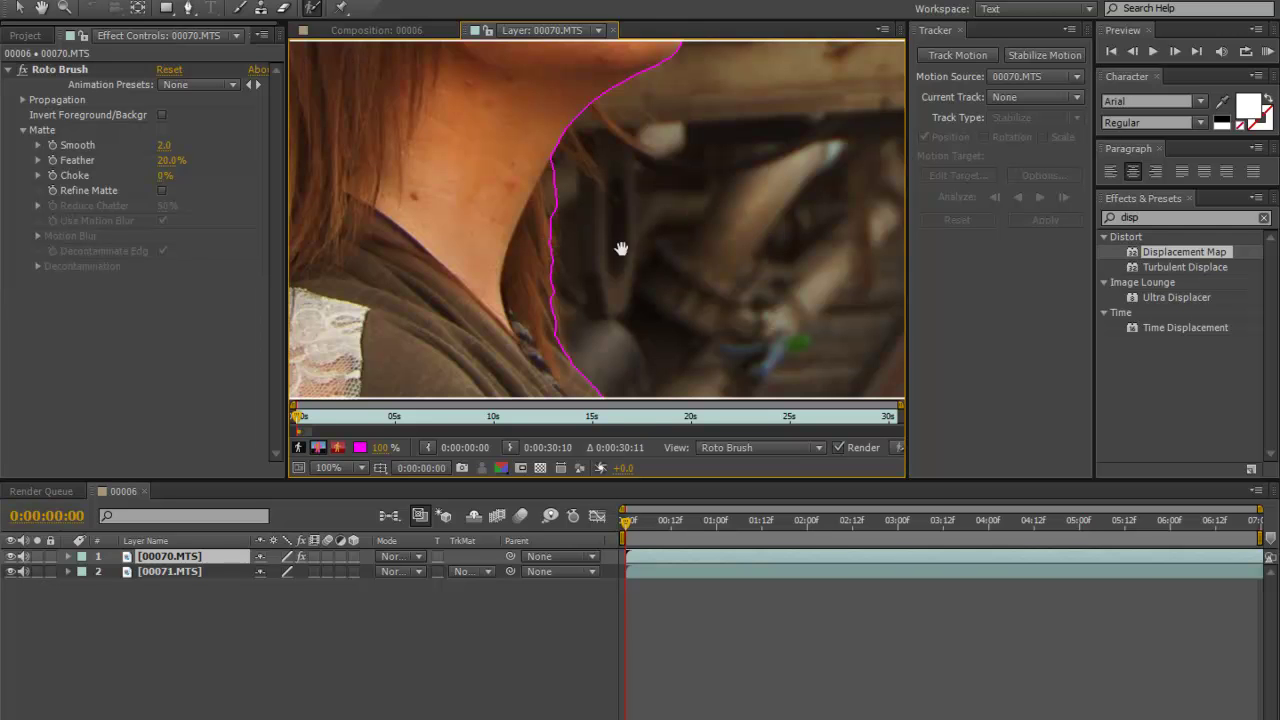
pyautogui.moveTo(621, 248); pyautogui.dragTo(611, 328)
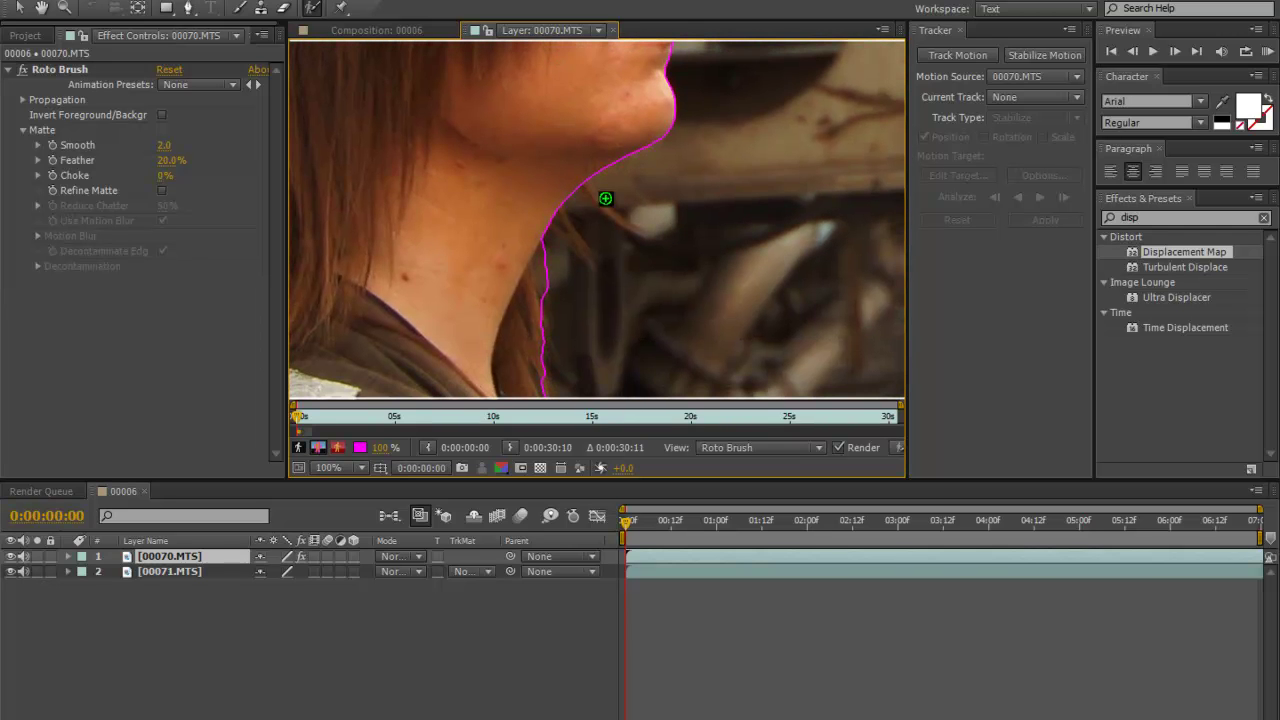
pyautogui.moveTo(540, 323); pyautogui.dragTo(529, 189)
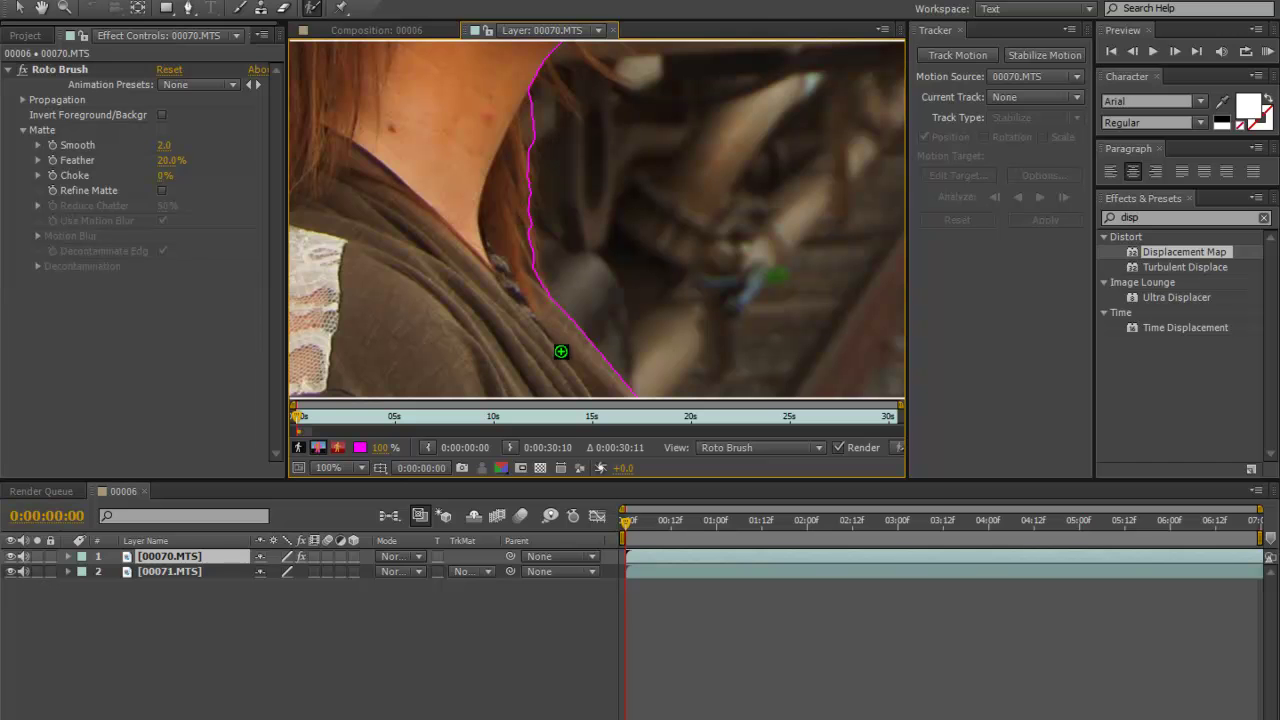
pyautogui.moveTo(663, 371); pyautogui.dragTo(650, 290)
# Add the hair tuft above the forehead to the Roto Brush foreground and exclude the background directly above it.
pyautogui.moveTo(605, 70); pyautogui.dragTo(711, 280)
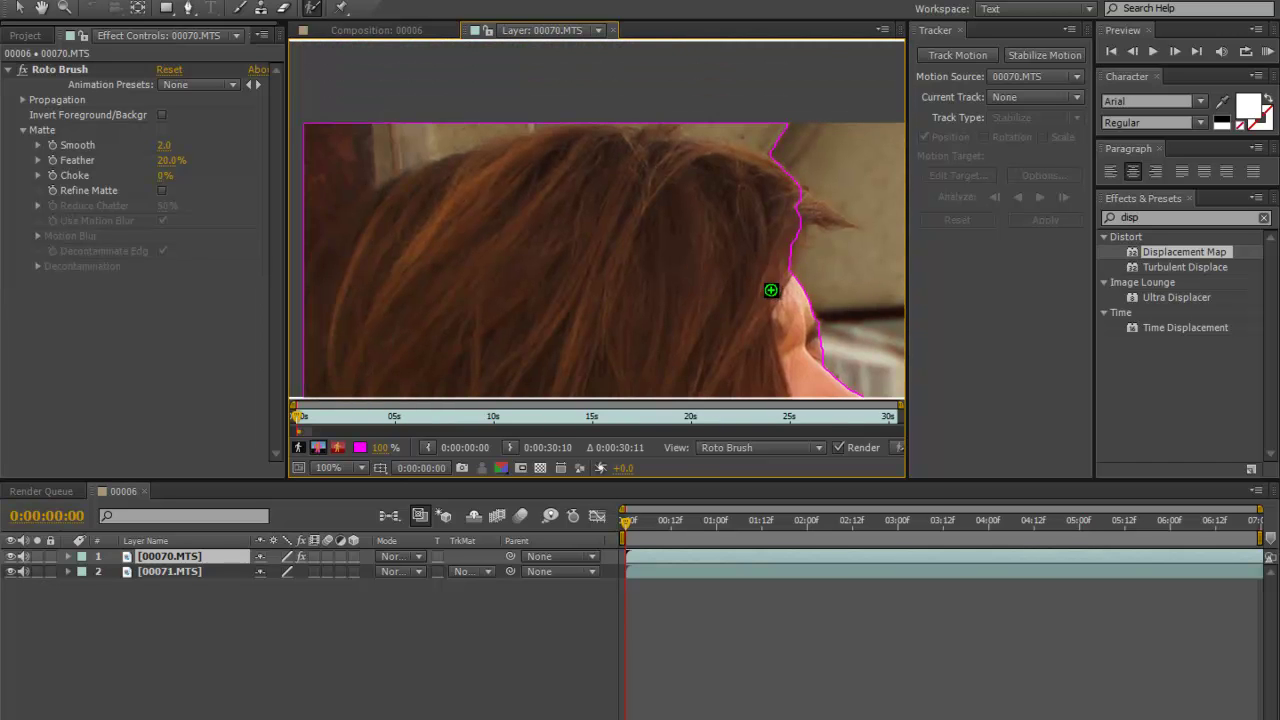
pyautogui.moveTo(838, 222); pyautogui.dragTo(774, 200)
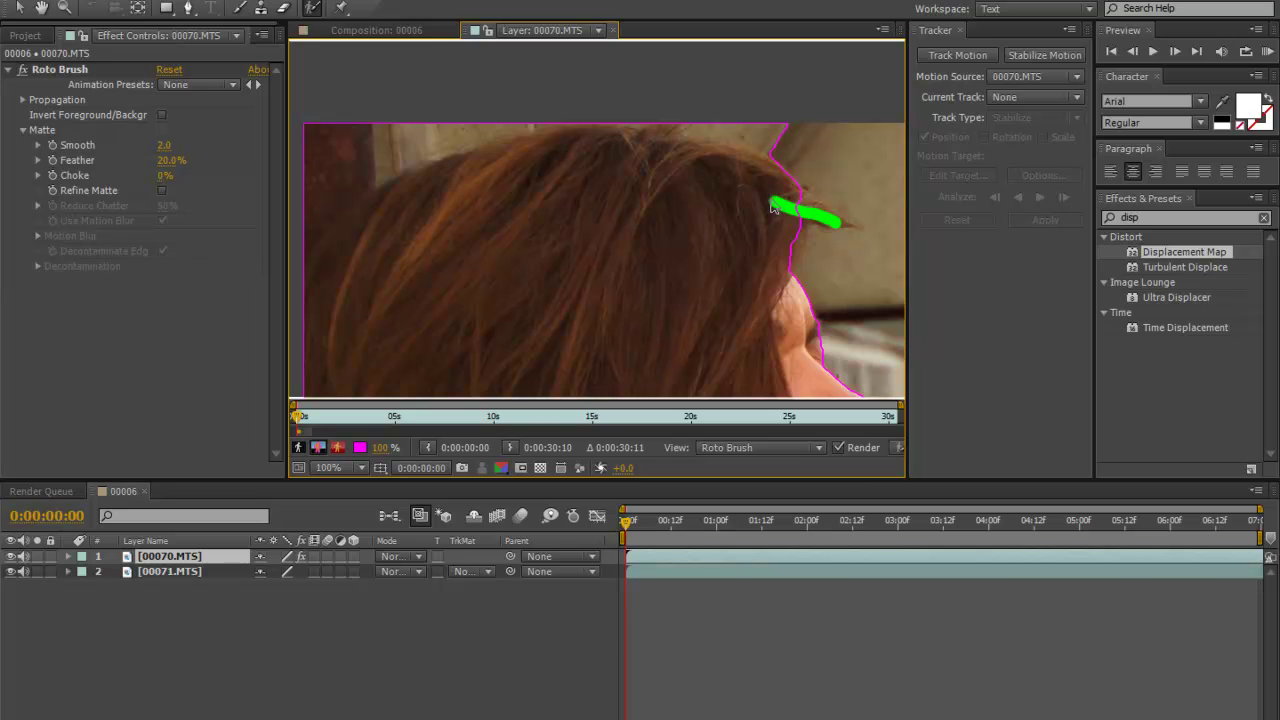
pyautogui.moveTo(786, 144); pyautogui.dragTo(701, 125)
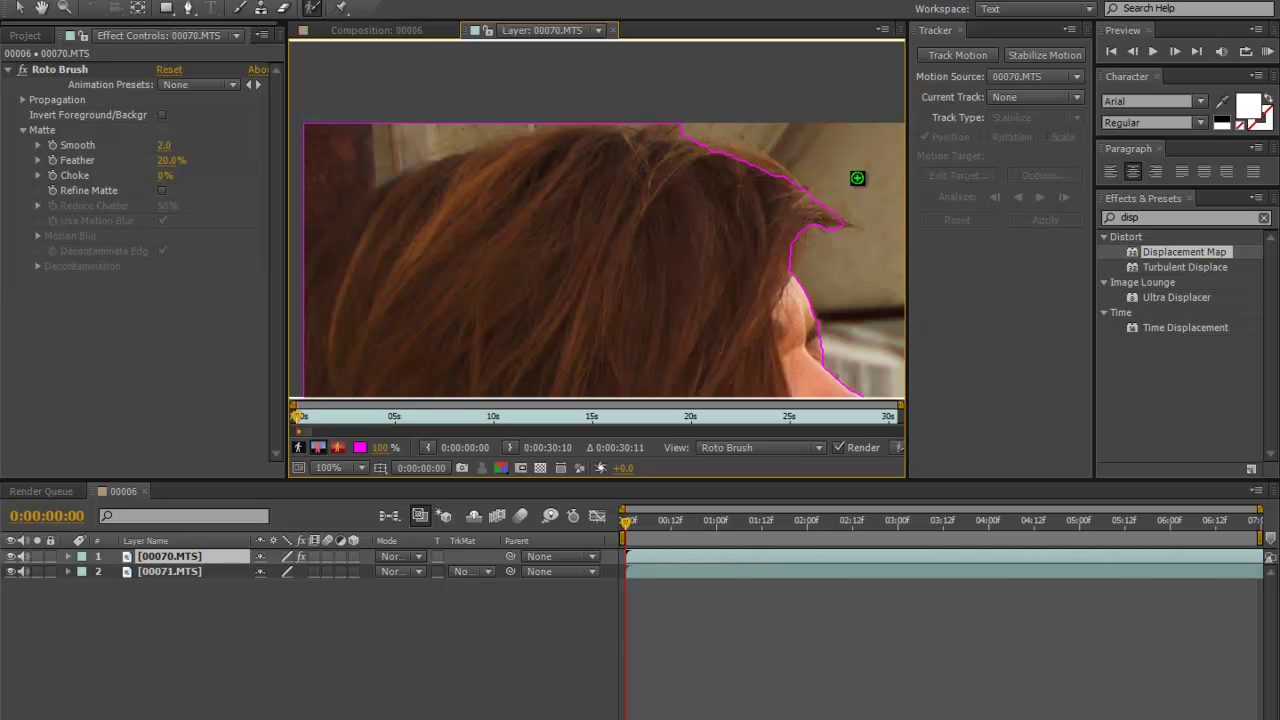
# Refine the Roto Brush edge along the top of the hair and exclude the background behind the back of the head.
pyautogui.moveTo(816, 150); pyautogui.dragTo(772, 125)
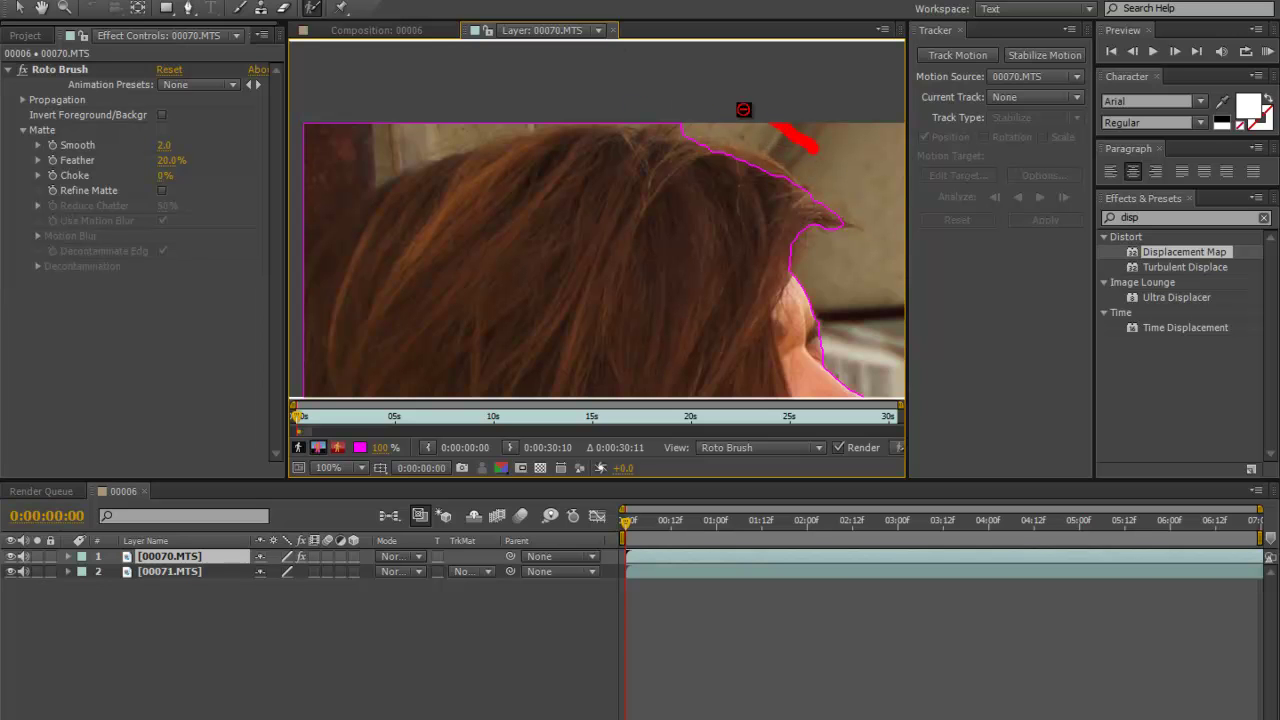
pyautogui.moveTo(783, 177); pyautogui.dragTo(676, 148)
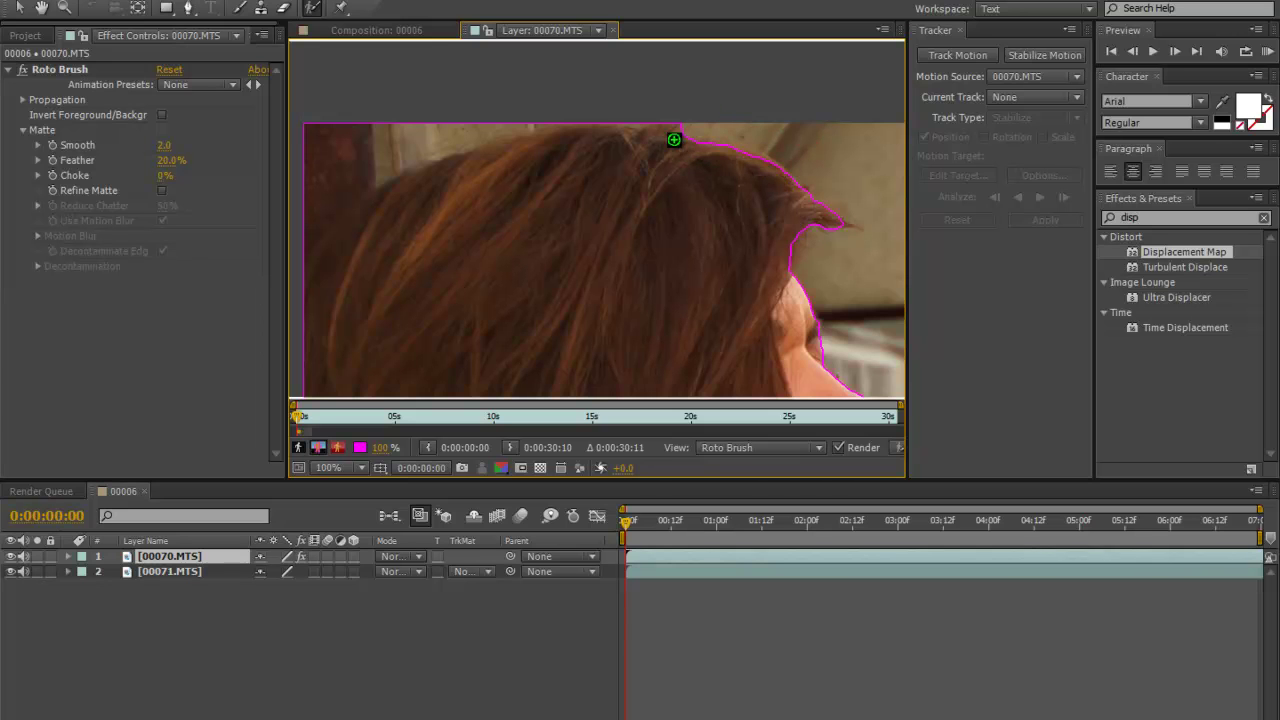
pyautogui.moveTo(535, 122)
pyautogui.mouseDown()
pyautogui.moveTo(428, 132)
pyautogui.moveTo(368, 162)
pyautogui.moveTo(299, 246)
pyautogui.mouseUp()
pyautogui.moveTo(390, 189); pyautogui.dragTo(310, 300)
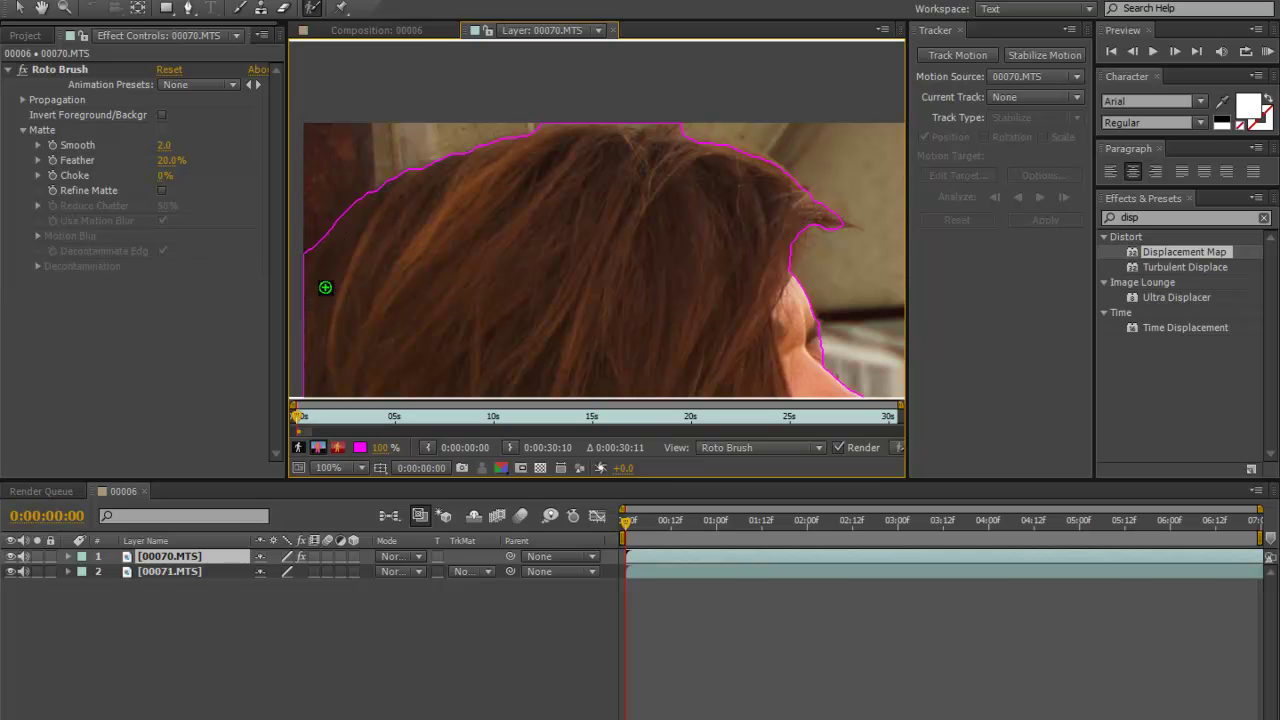
# Exclude the background along the hair's upper outline from the back of the head to the crown with the Roto Brush.
pyautogui.moveTo(492, 128)
pyautogui.mouseDown()
pyautogui.moveTo(365, 137)
pyautogui.moveTo(290, 218)
pyautogui.mouseUp()
pyautogui.moveTo(715, 217); pyautogui.dragTo(700, 203)
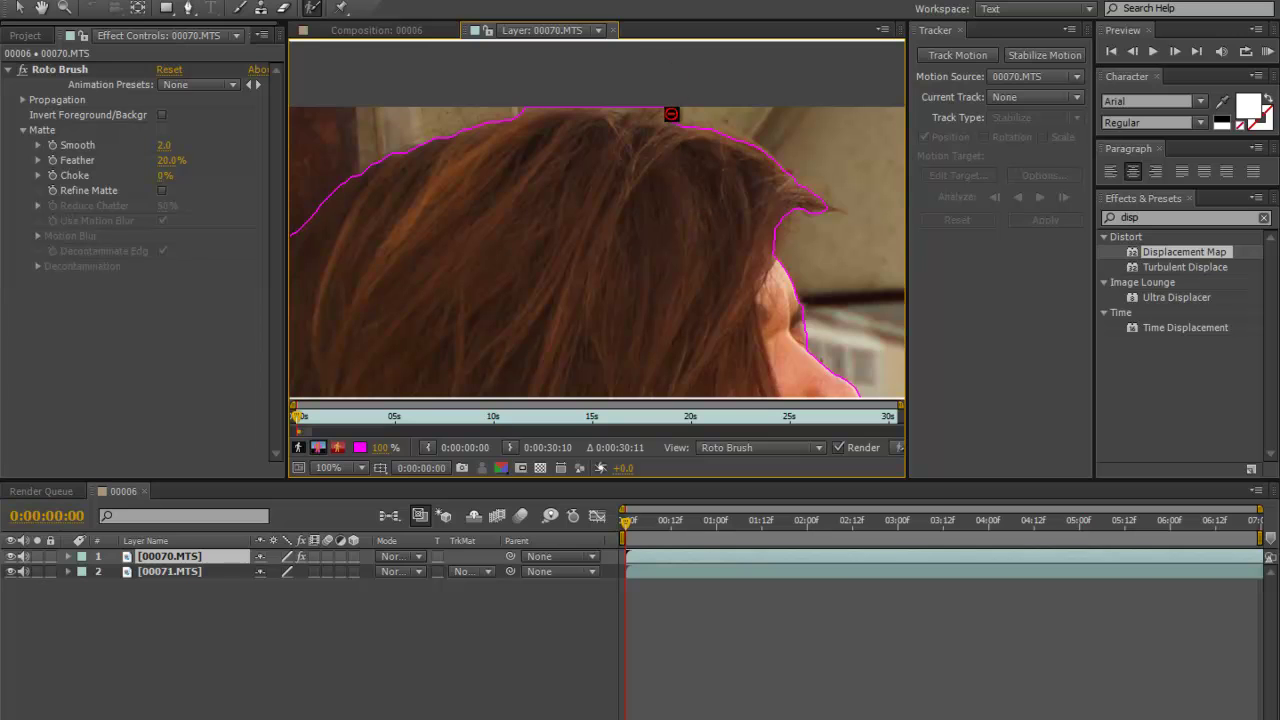
pyautogui.moveTo(669, 102); pyautogui.dragTo(577, 97)
pyautogui.moveTo(656, 122); pyautogui.dragTo(592, 126)
pyautogui.moveTo(840, 210); pyautogui.dragTo(726, 194)
# Exclude the background in front of the face with Roto Brush strokes following the profile from the forehead tuft to the chin.
pyautogui.moveTo(678, 106)
pyautogui.mouseDown()
pyautogui.moveTo(743, 159)
pyautogui.moveTo(754, 206)
pyautogui.moveTo(723, 222)
pyautogui.moveTo(716, 250)
pyautogui.moveTo(803, 382)
pyautogui.mouseUp()
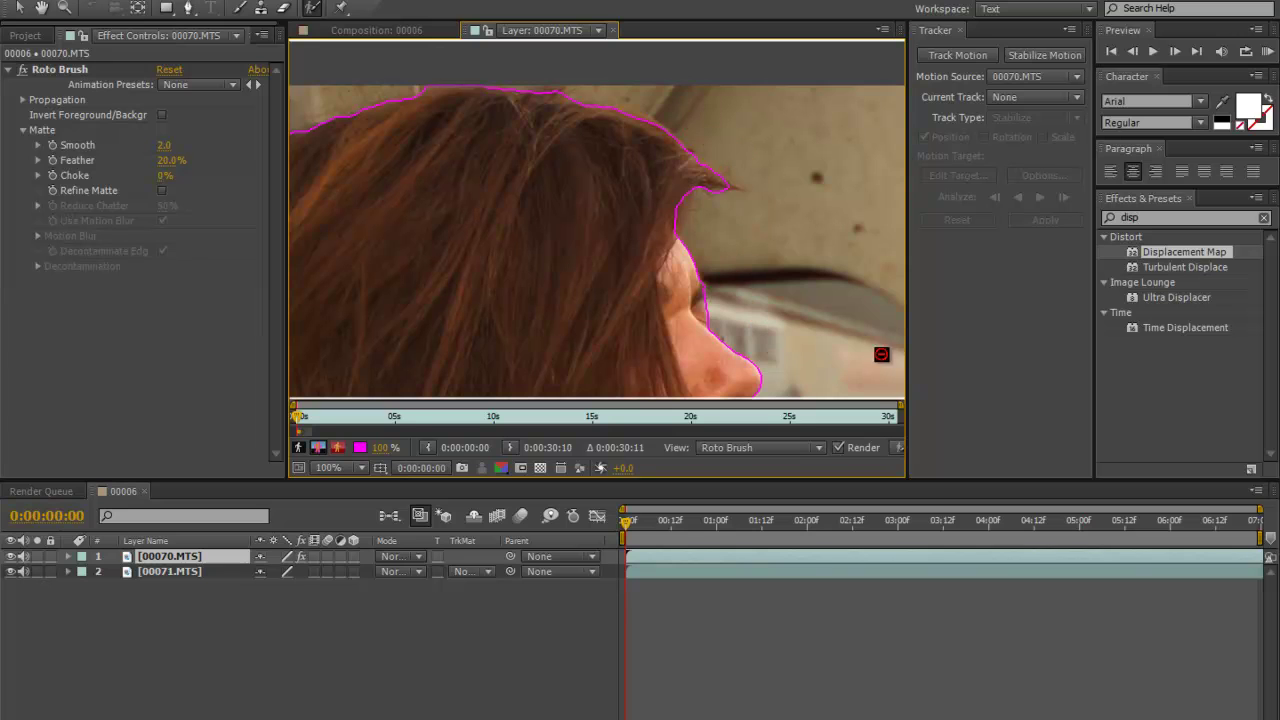
pyautogui.moveTo(680, 193); pyautogui.dragTo(666, 252)
pyautogui.moveTo(734, 306); pyautogui.dragTo(554, 177)
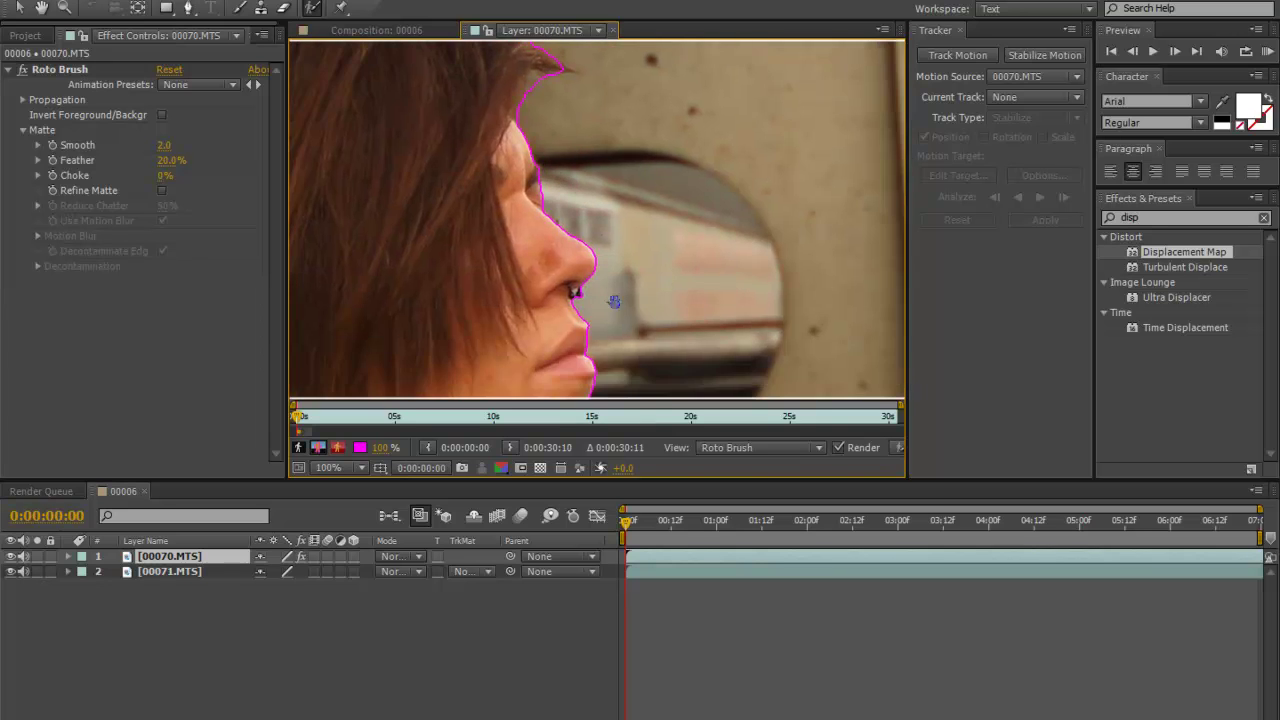
pyautogui.moveTo(584, 271); pyautogui.dragTo(575, 198)
pyautogui.moveTo(584, 150)
pyautogui.mouseDown()
pyautogui.moveTo(621, 199)
pyautogui.moveTo(585, 242)
pyautogui.moveTo(605, 306)
pyautogui.moveTo(599, 388)
pyautogui.mouseUp()
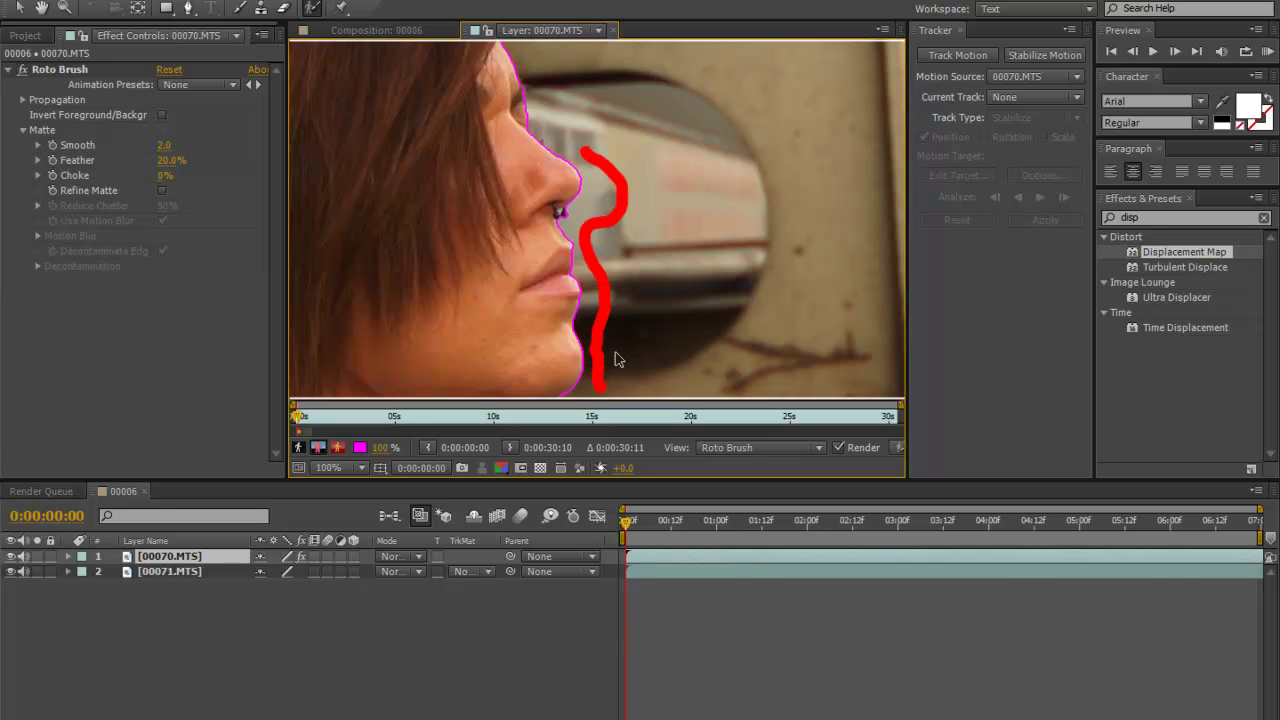
# Exclude the background beneath the chin and in front of the neck with a Roto Brush stroke.
pyautogui.scroll(2, 620, 352)
pyautogui.scroll(-2, 612, 195)
pyautogui.moveTo(612, 195)
pyautogui.mouseDown()
pyautogui.moveTo(608, 227)
pyautogui.moveTo(572, 263)
pyautogui.moveTo(499, 301)
pyautogui.moveTo(493, 391)
pyautogui.mouseUp()
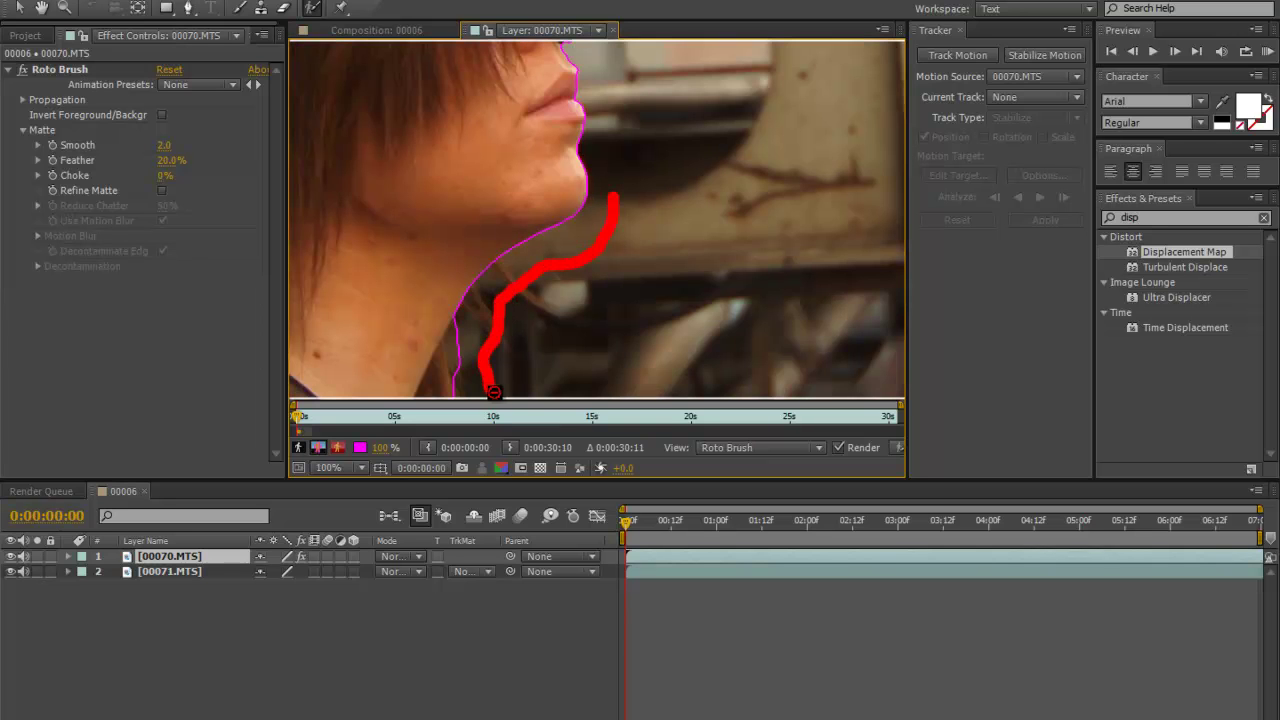
pyautogui.moveTo(517, 346); pyautogui.dragTo(547, 144)
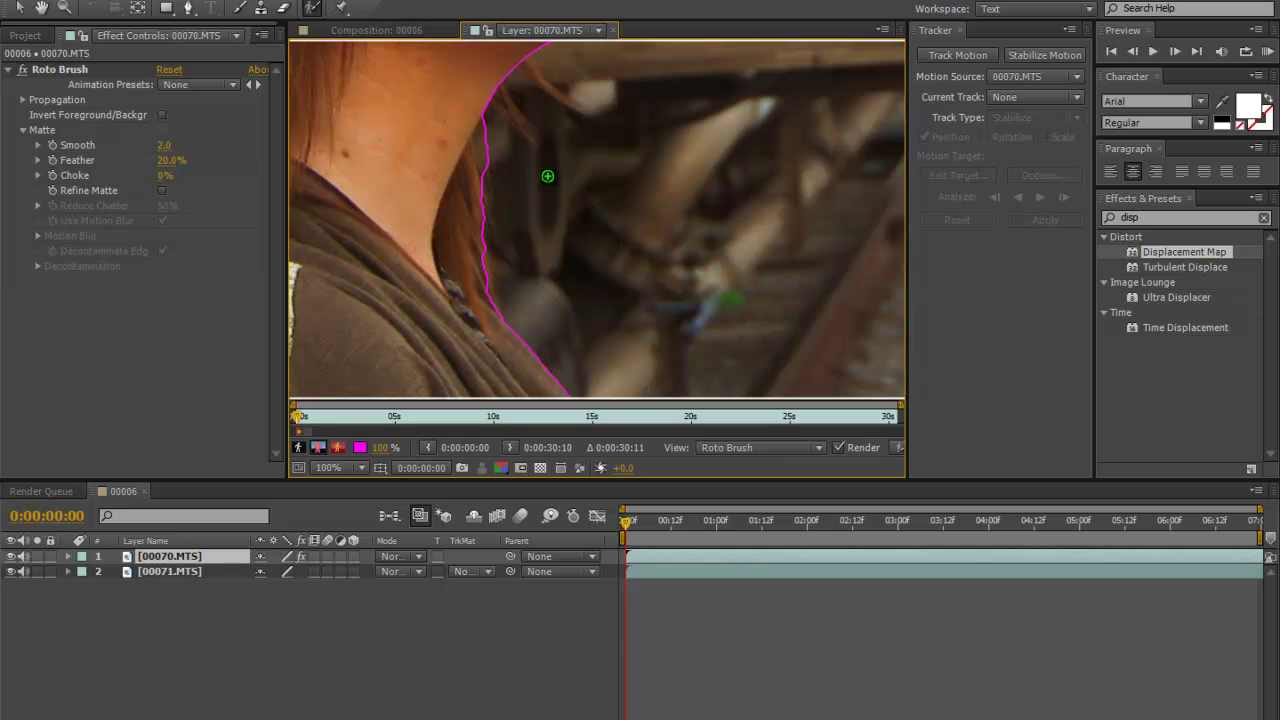
pyautogui.moveTo(608, 234); pyautogui.dragTo(575, 185)
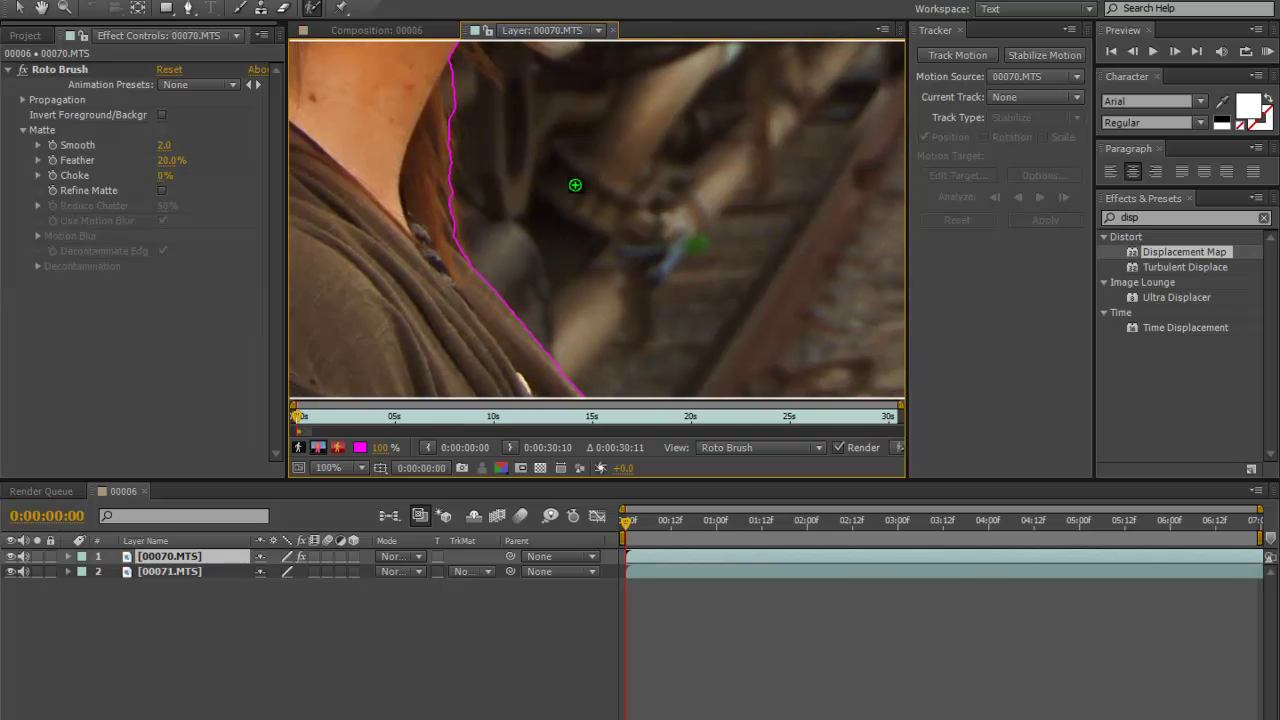
# Check the complete Roto Brush outline and propagate it forward to 0:00:02:00.
pyautogui.scroll(-1, 575, 185)
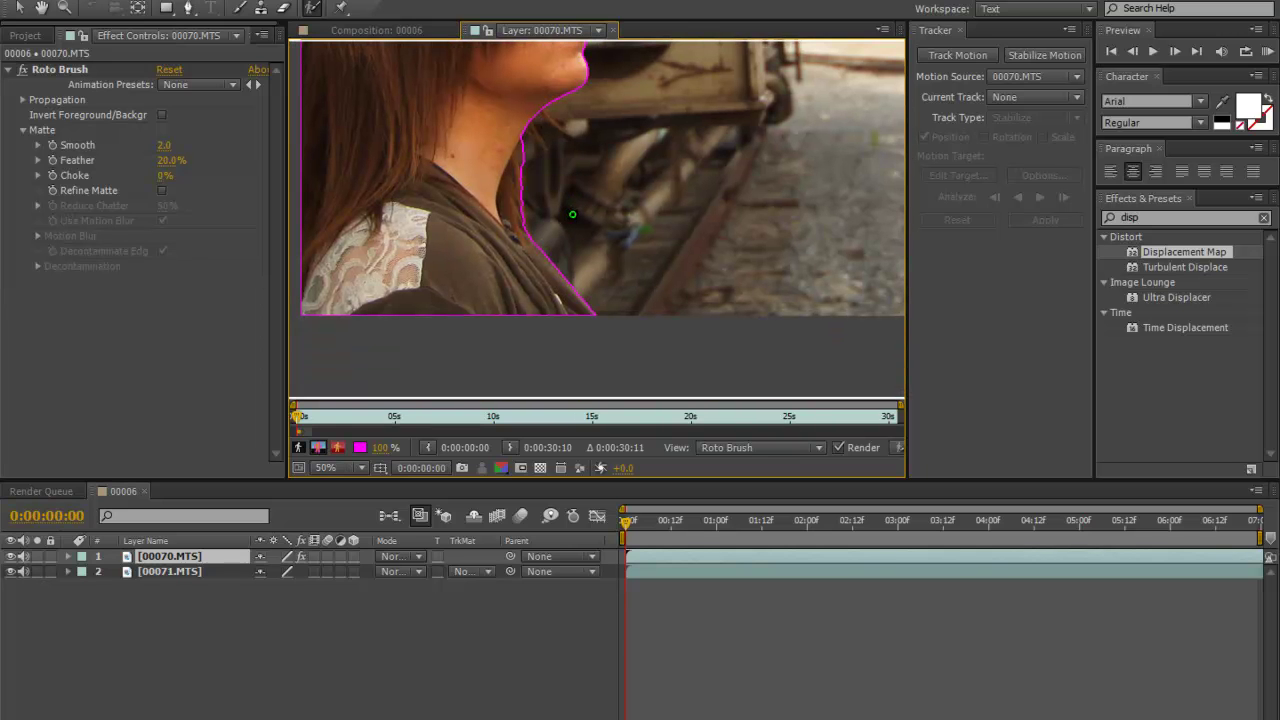
pyautogui.moveTo(547, 187)
pyautogui.mouseDown()
pyautogui.moveTo(562, 243)
pyautogui.moveTo(629, 333)
pyautogui.moveTo(632, 264)
pyautogui.moveTo(606, 190)
pyautogui.moveTo(722, 278)
pyautogui.moveTo(743, 315)
pyautogui.moveTo(802, 293)
pyautogui.moveTo(781, 119)
pyautogui.moveTo(685, 129)
pyautogui.moveTo(725, 80)
pyautogui.mouseUp()
pyautogui.moveTo(508, 190)
pyautogui.mouseDown()
pyautogui.moveTo(818, 260)
pyautogui.moveTo(675, 258)
pyautogui.mouseUp()
pyautogui.scroll(-1, 675, 258)
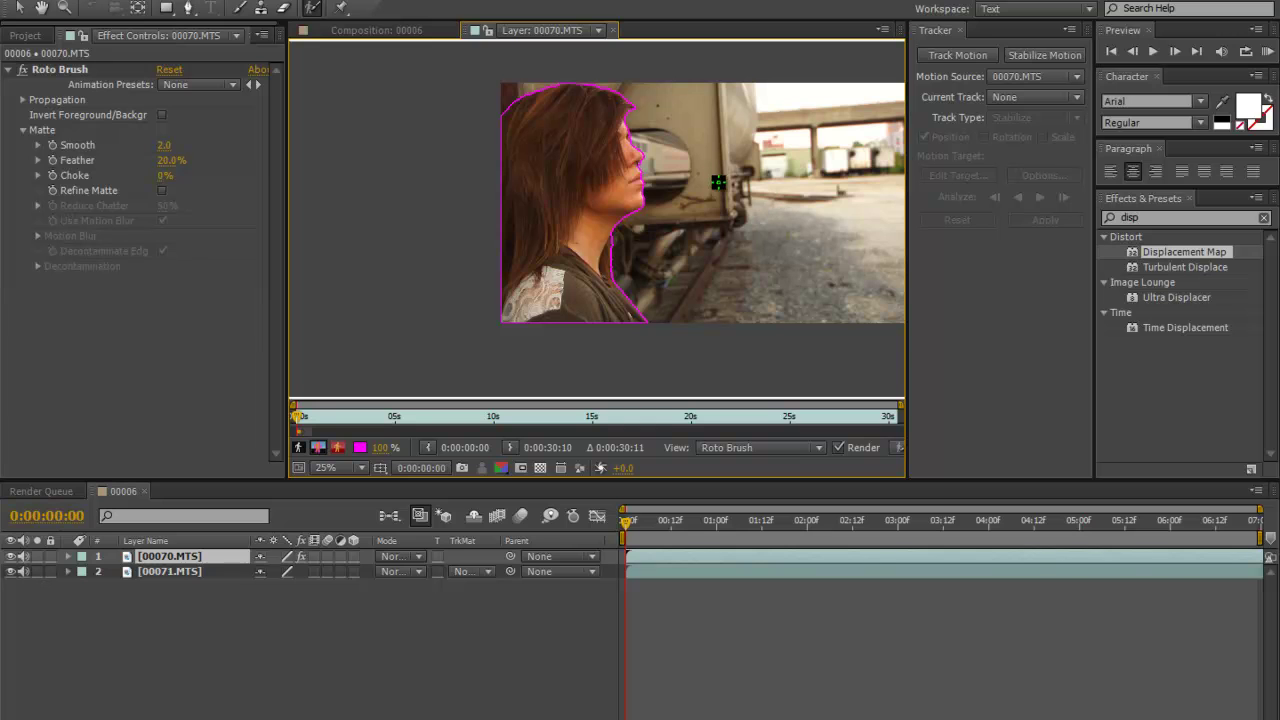
pyautogui.scroll(2, 630, 130)
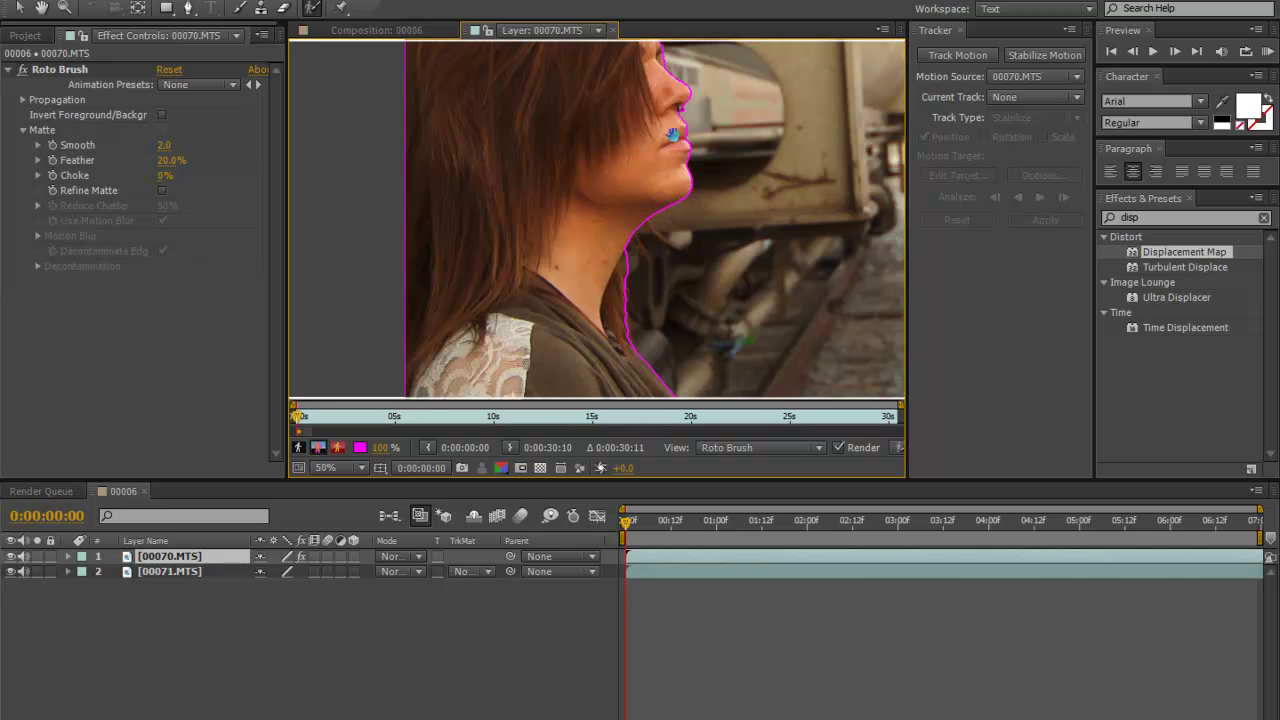
pyautogui.moveTo(663, 131); pyautogui.dragTo(621, 181)
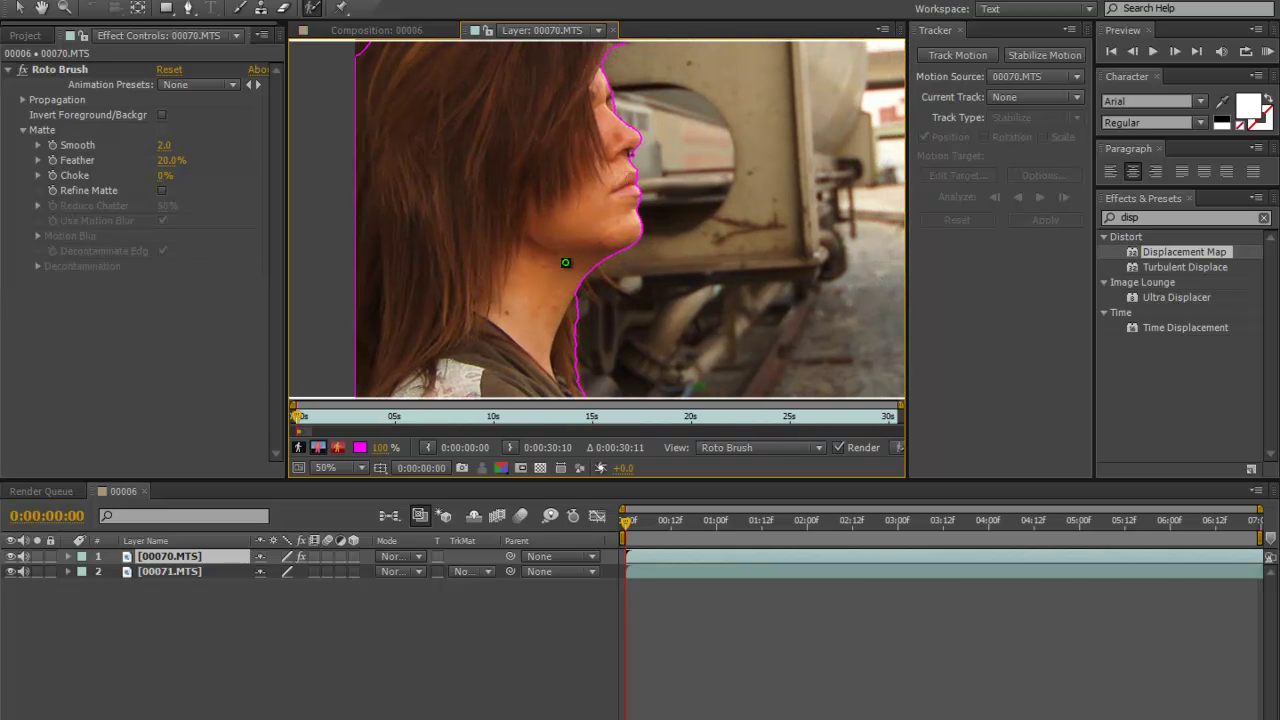
pyautogui.press('space')
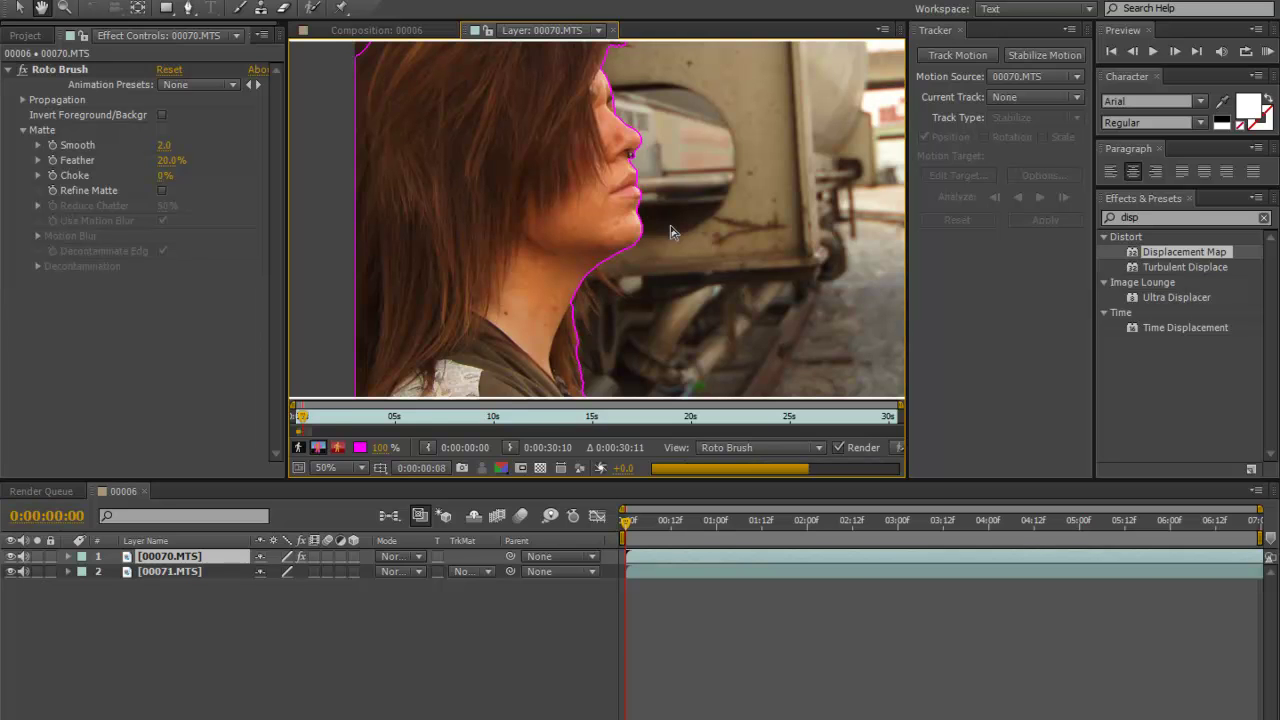
pyautogui.click(335, 417)
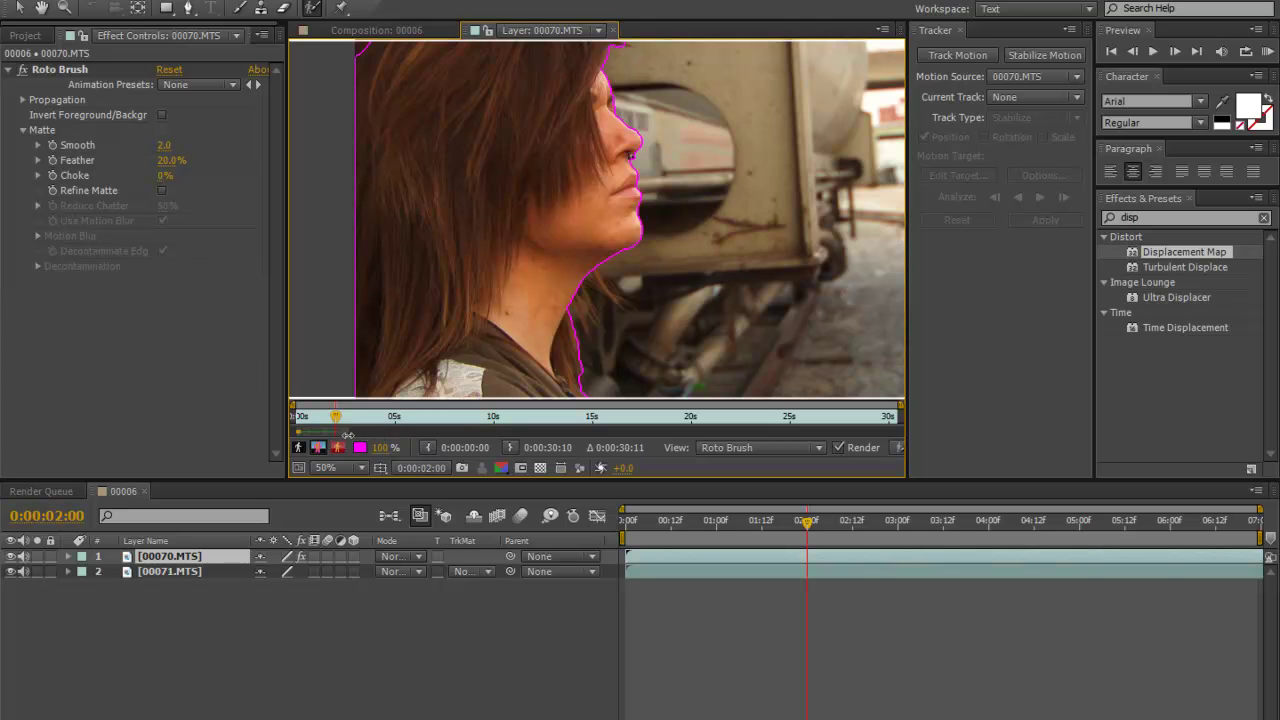
# Extend the Roto Brush span on 00070.MTS to about 5 seconds.
pyautogui.moveTo(357, 431)
pyautogui.mouseDown()
pyautogui.moveTo(460, 432)
pyautogui.moveTo(356, 432)
pyautogui.moveTo(411, 434)
pyautogui.moveTo(360, 434)
pyautogui.moveTo(396, 437)
pyautogui.mouseUp()
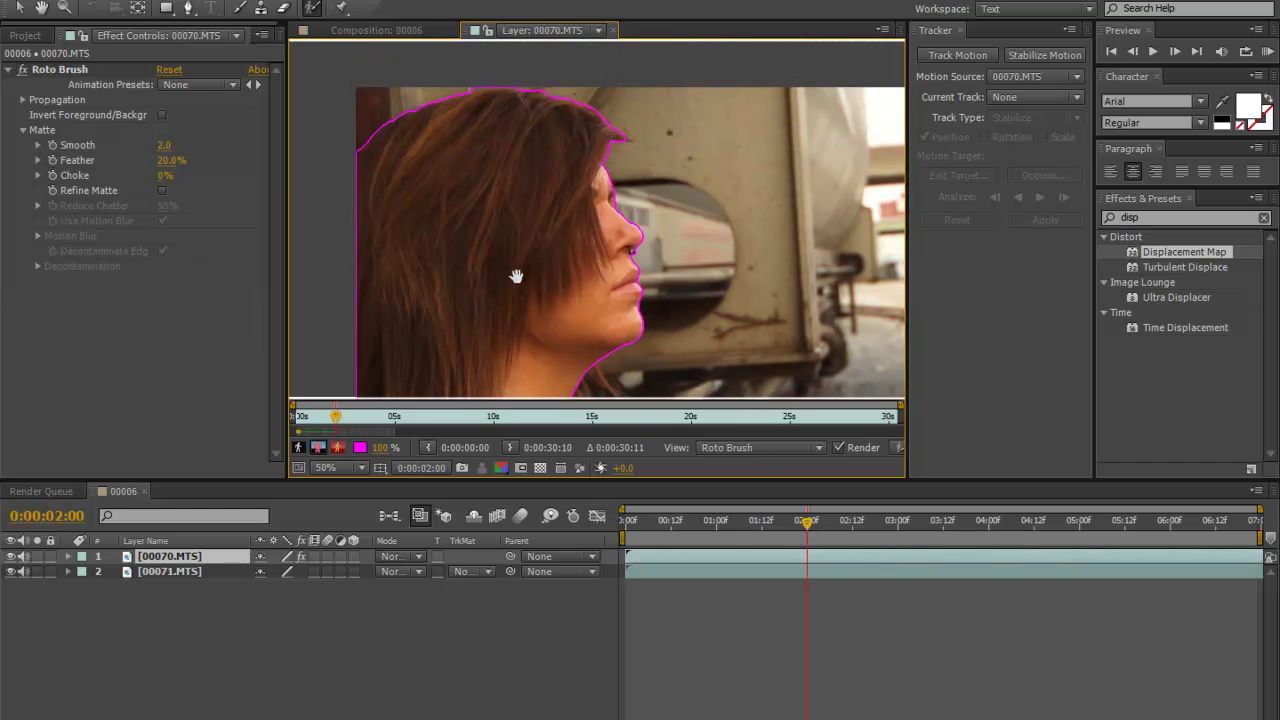
pyautogui.moveTo(511, 277); pyautogui.dragTo(407, 276)
pyautogui.scroll(-2, 503, 255)
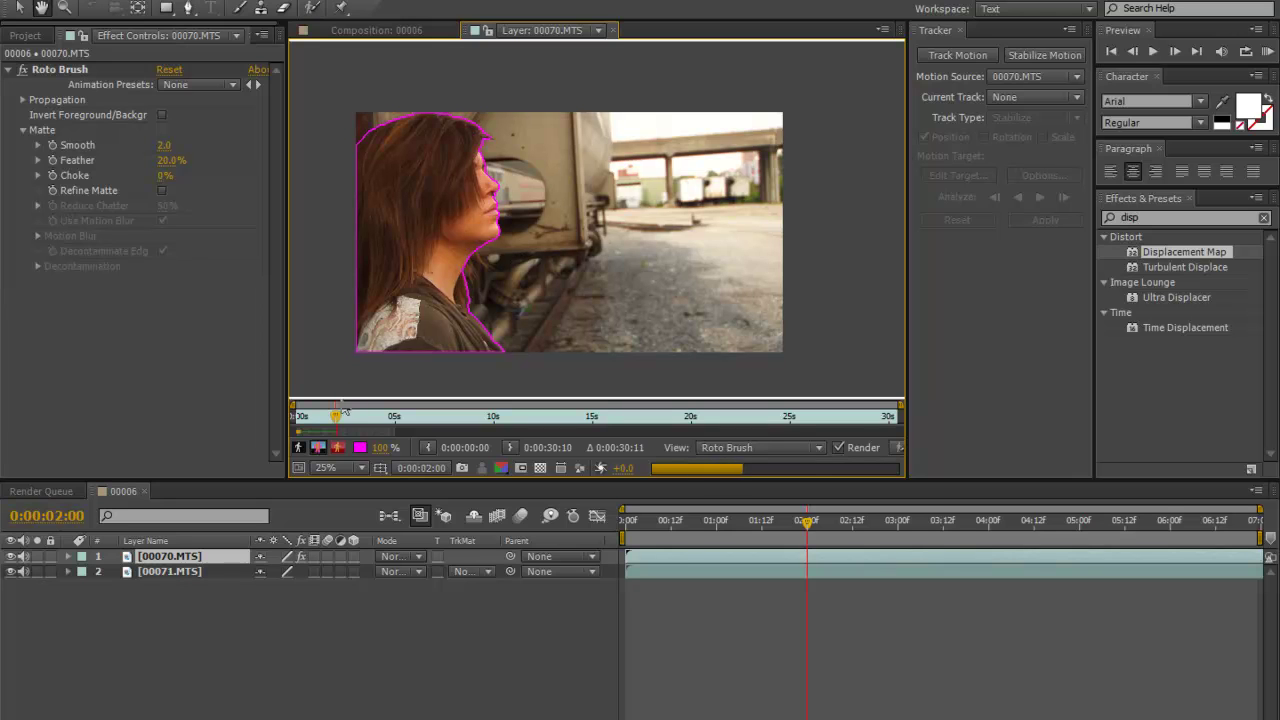
# Propagate the Roto Brush to 0:00:04:23 and end the composition's work area at that time.
pyautogui.click(1075, 524)
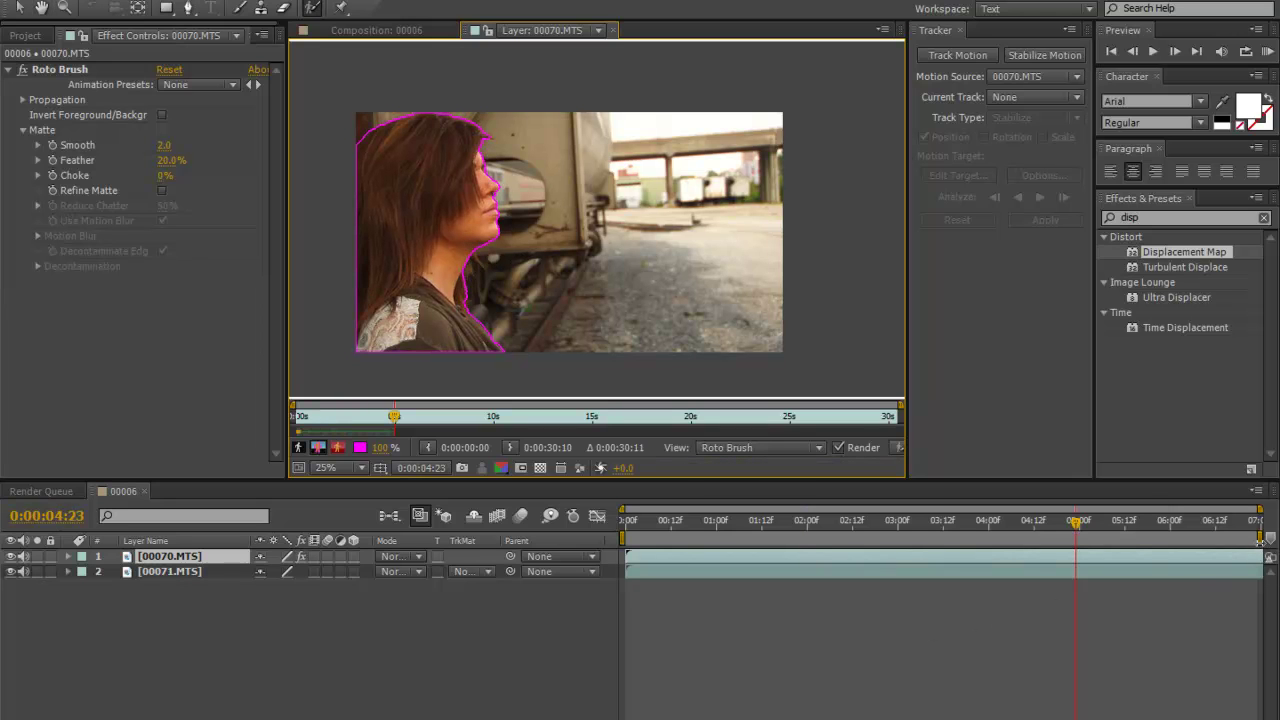
pyautogui.moveTo(1258, 540); pyautogui.dragTo(1076, 542)
pyautogui.click(1076, 578)
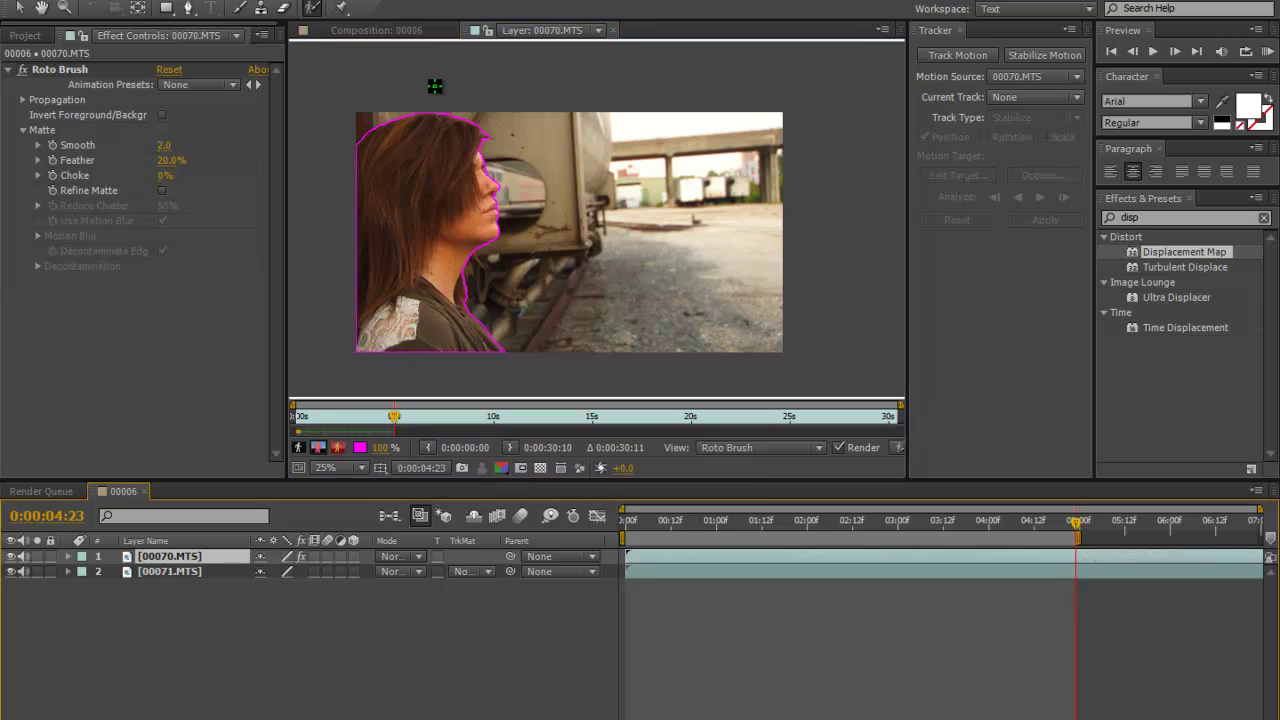
# Examine the composite in composition 00006 at several times, comparing the 00070.MTS cutout and the 00071.MTS background separately.
pyautogui.moveTo(372, 34)
pyautogui.mouseDown()
pyautogui.moveTo(428, 38)
pyautogui.moveTo(393, 37)
pyautogui.mouseUp()
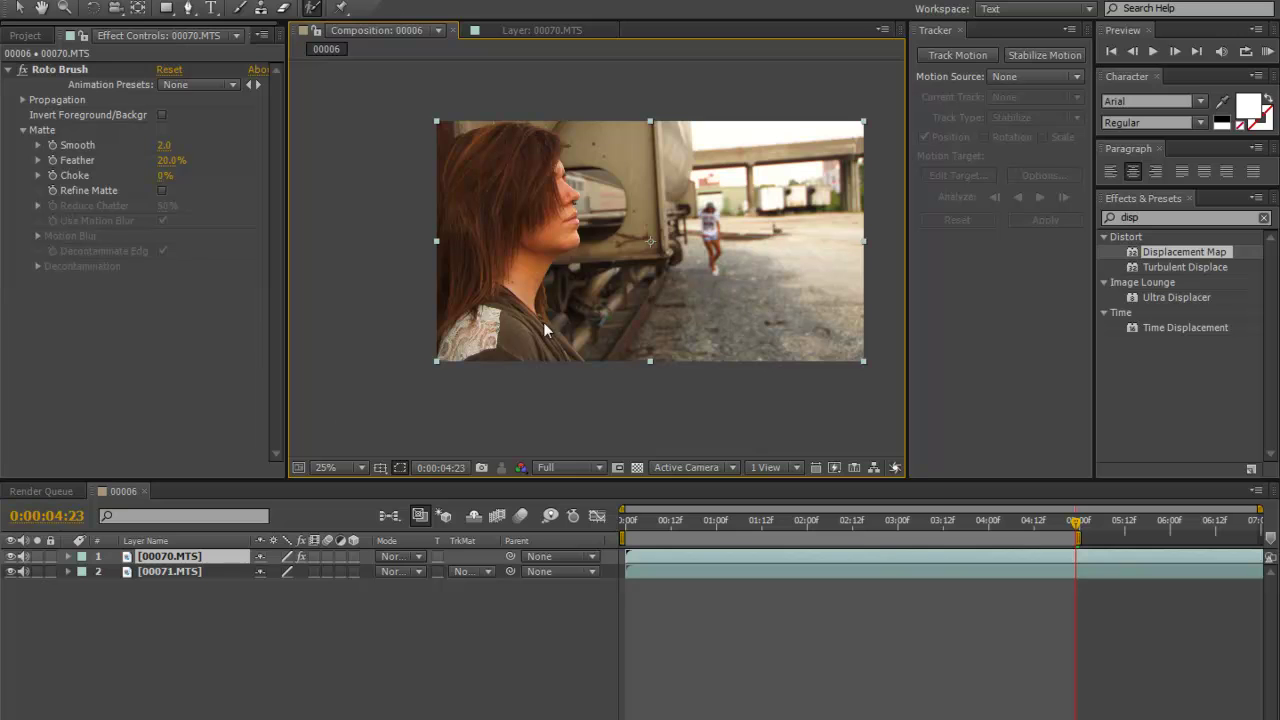
pyautogui.click(851, 524)
pyautogui.click(11, 571)
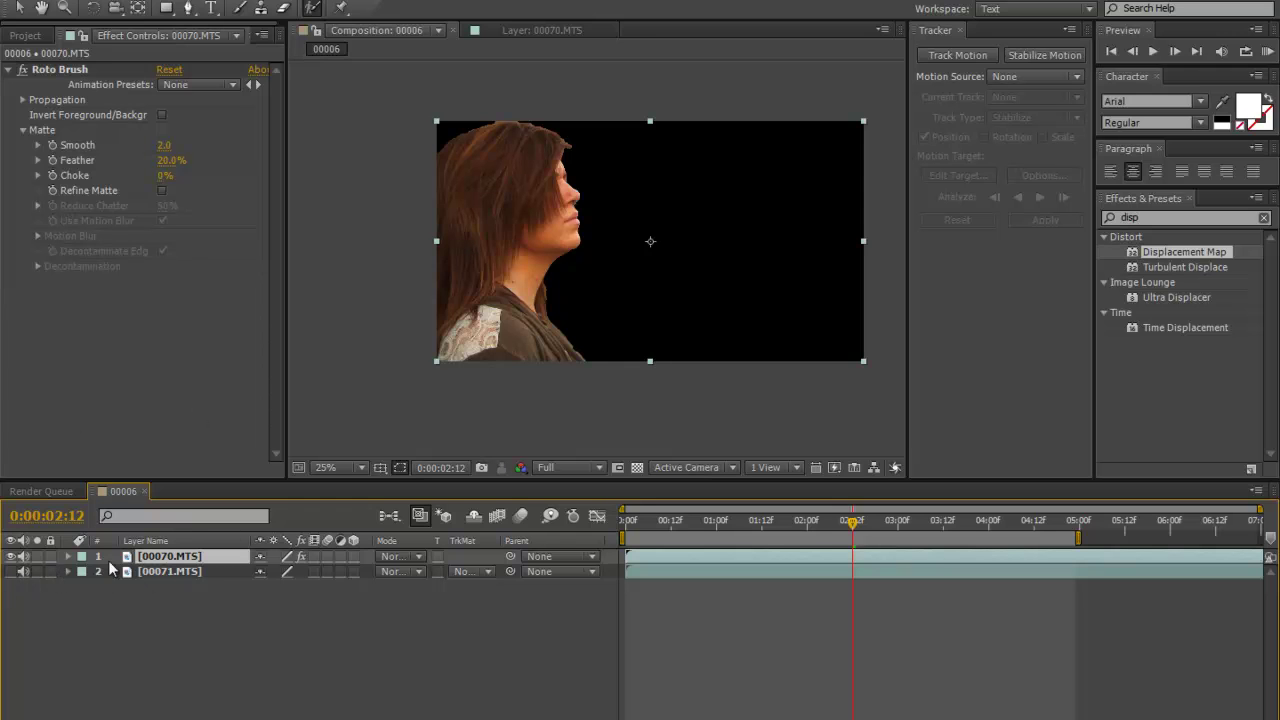
pyautogui.click(11, 556)
pyautogui.click(11, 556)
pyautogui.click(11, 571)
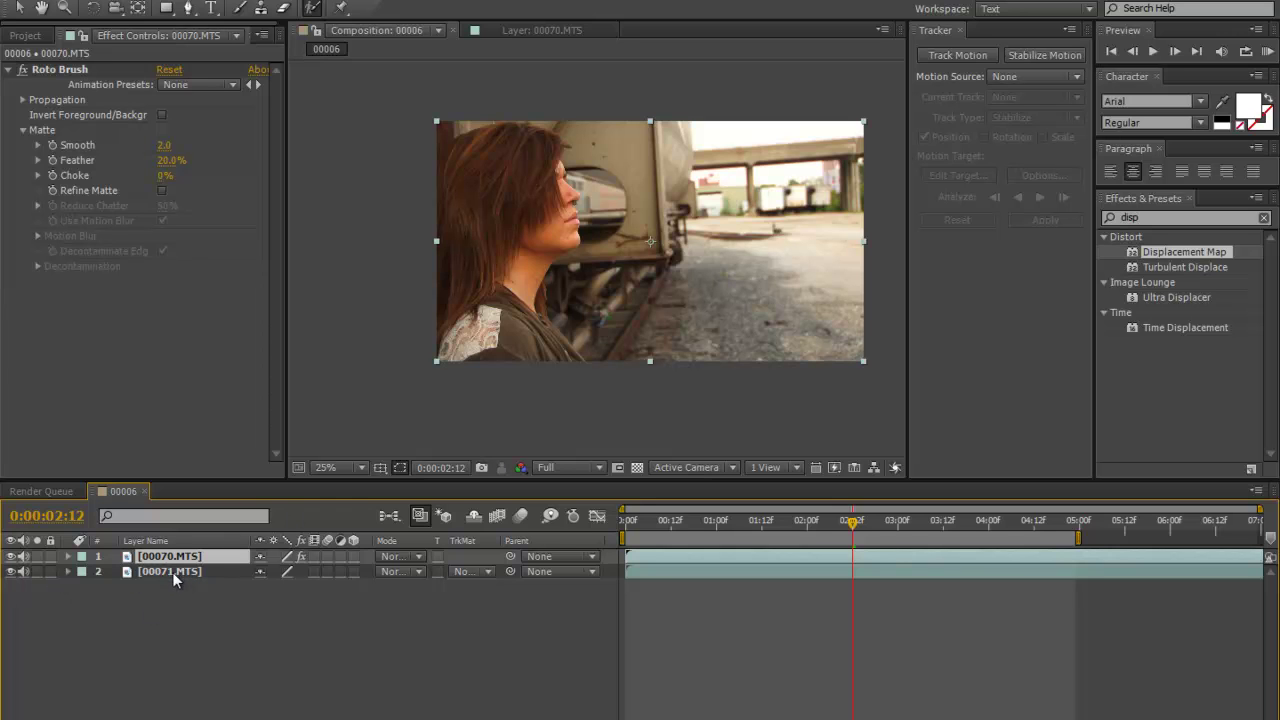
pyautogui.click(713, 524)
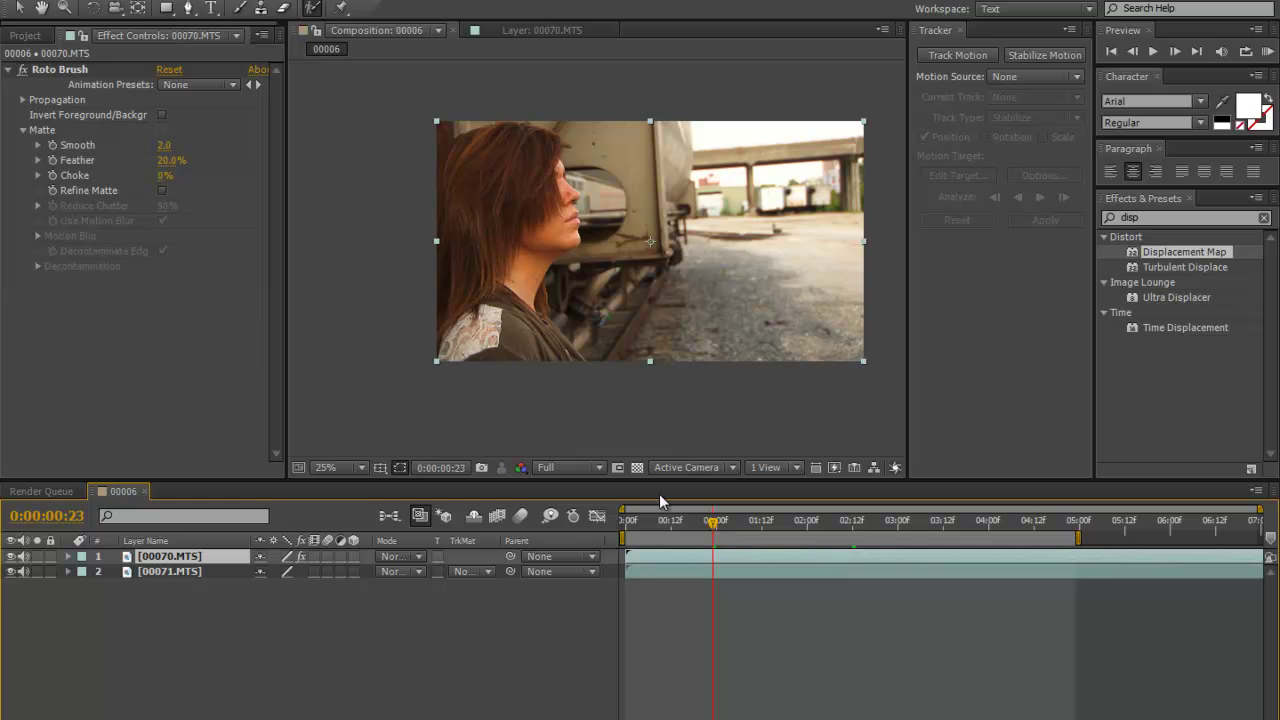
# Pre-compose the 00070.MTS layer as "00070.MTS Comp 2", moving all attributes into the new composition.
pyautogui.keyDown('shift'); pyautogui.click(184, 571); pyautogui.keyUp('shift')
pyautogui.click(95, 2)
pyautogui.moveTo(160, 3)
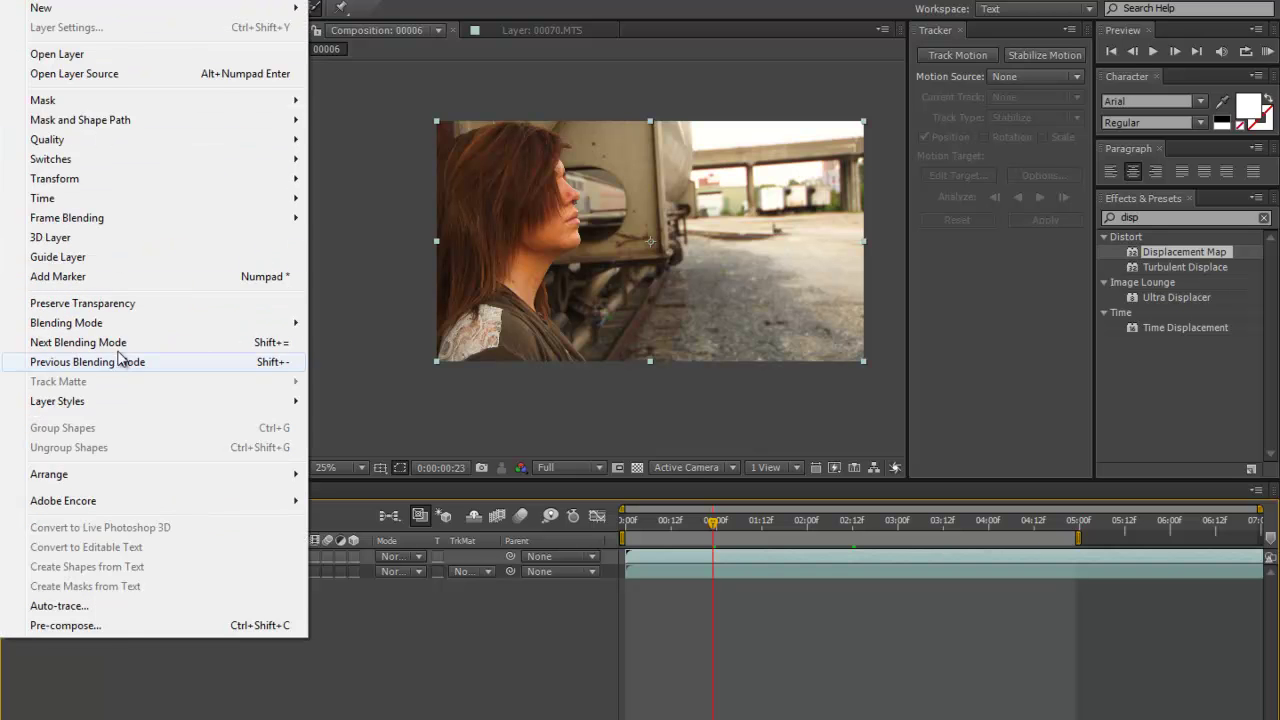
pyautogui.click(62, 625)
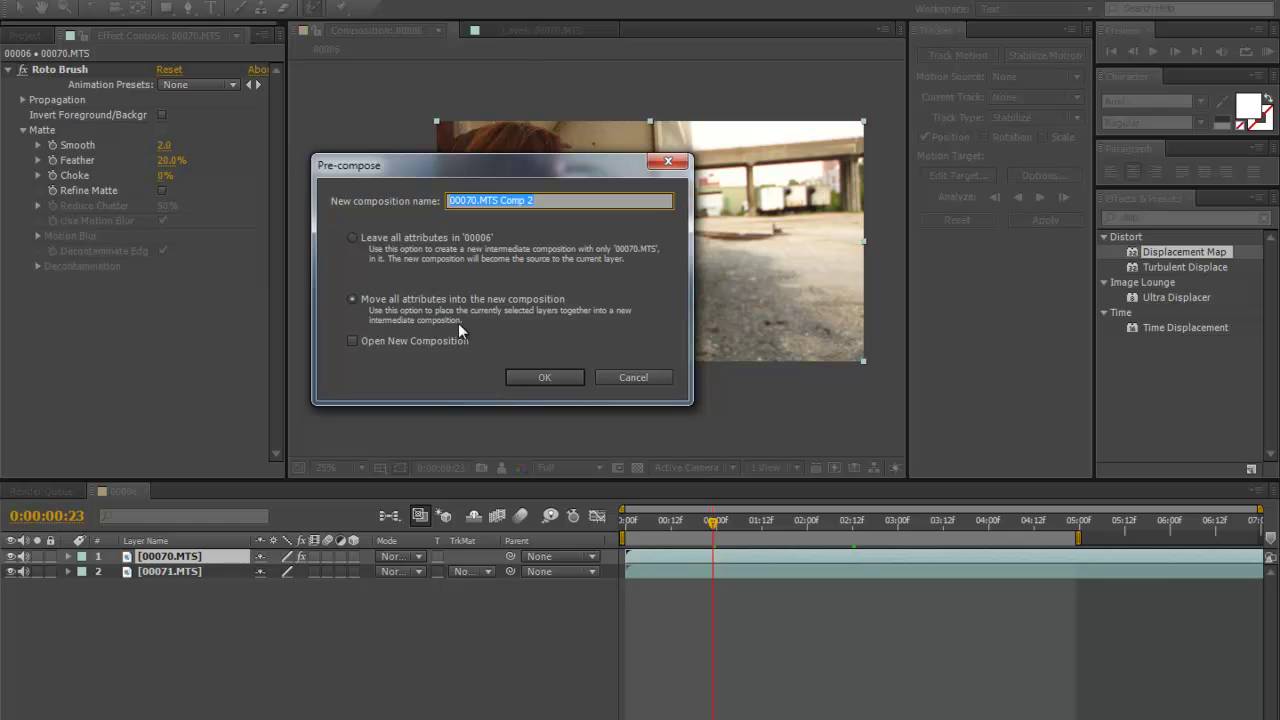
pyautogui.click(527, 372)
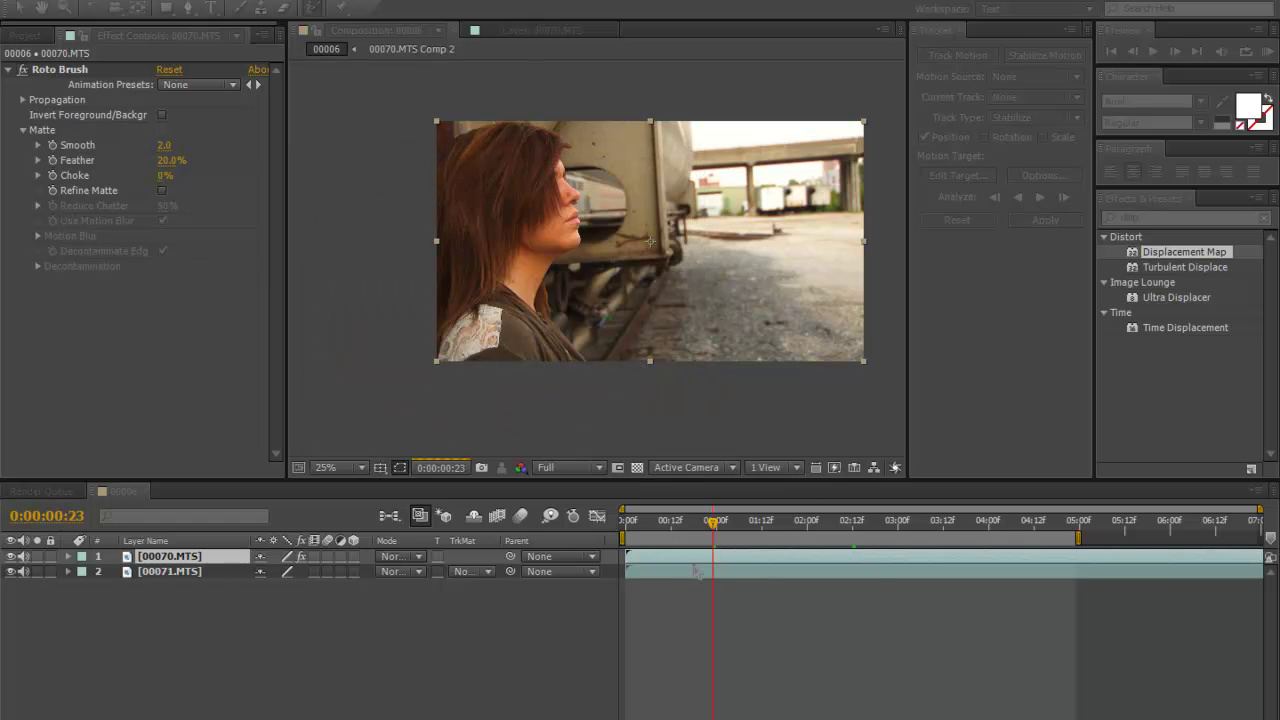
# Examine the pre-composed cutout at several frames with the 00071.MTS background layer temporarily hidden.
pyautogui.click(212, 569)
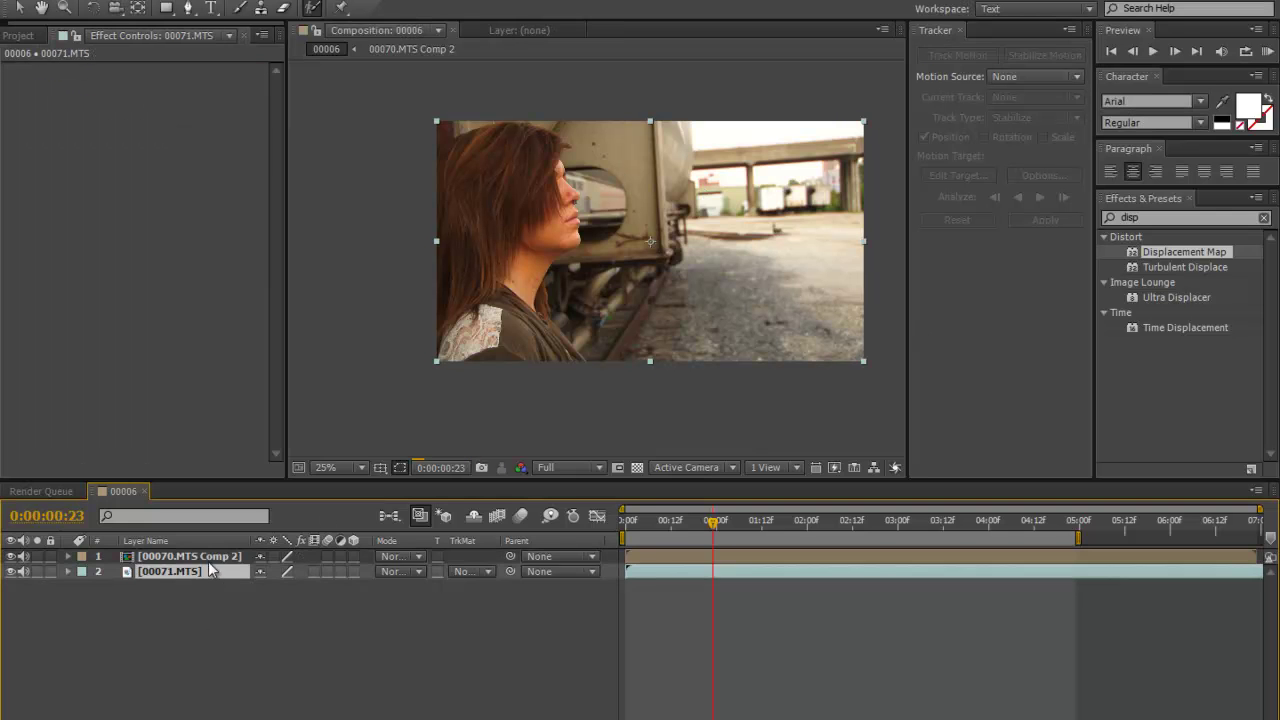
pyautogui.click(212, 559)
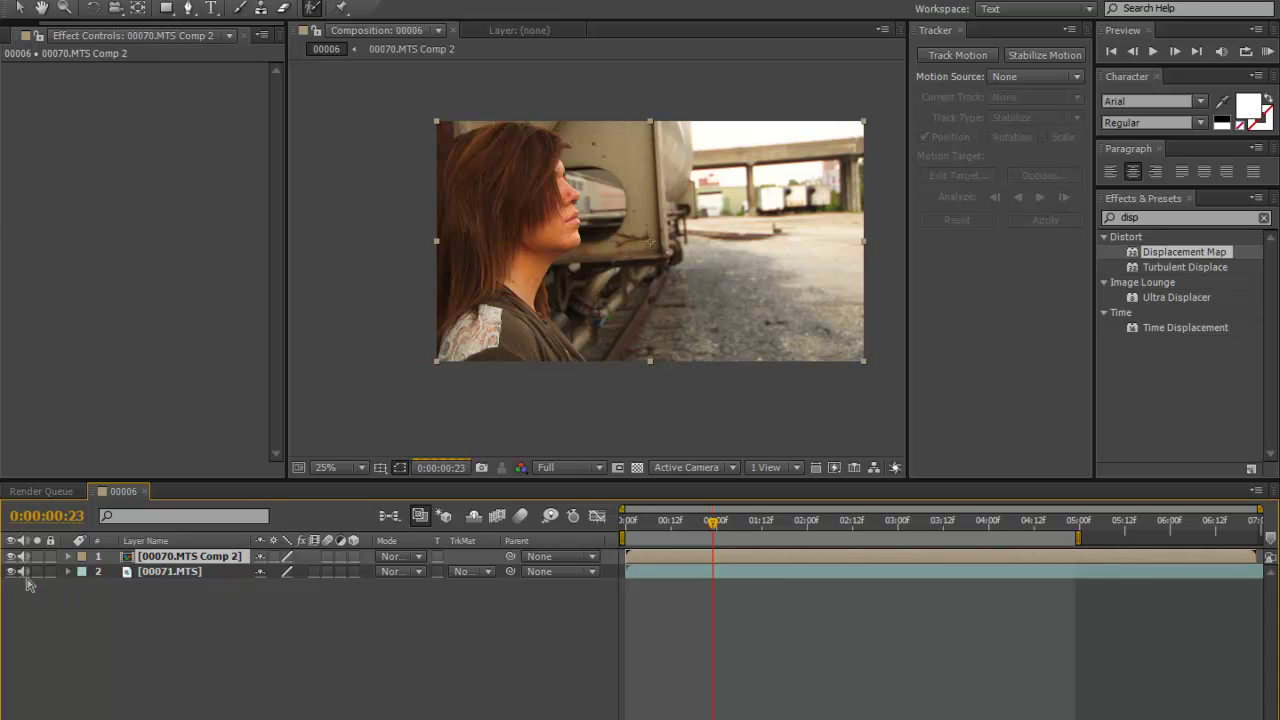
pyautogui.click(215, 637)
pyautogui.press('pageup')
pyautogui.press('pageup')
pyautogui.press('pageup')
pyautogui.press('pageup')
pyautogui.press('pageup')
pyautogui.press('pageup')
pyautogui.press('pageup')
pyautogui.press('pageup')
pyautogui.press('pageup')
pyautogui.press('pageup')
pyautogui.press('pageup')
pyautogui.press('pageup')
pyautogui.press('pageup')
pyautogui.press('pageup')
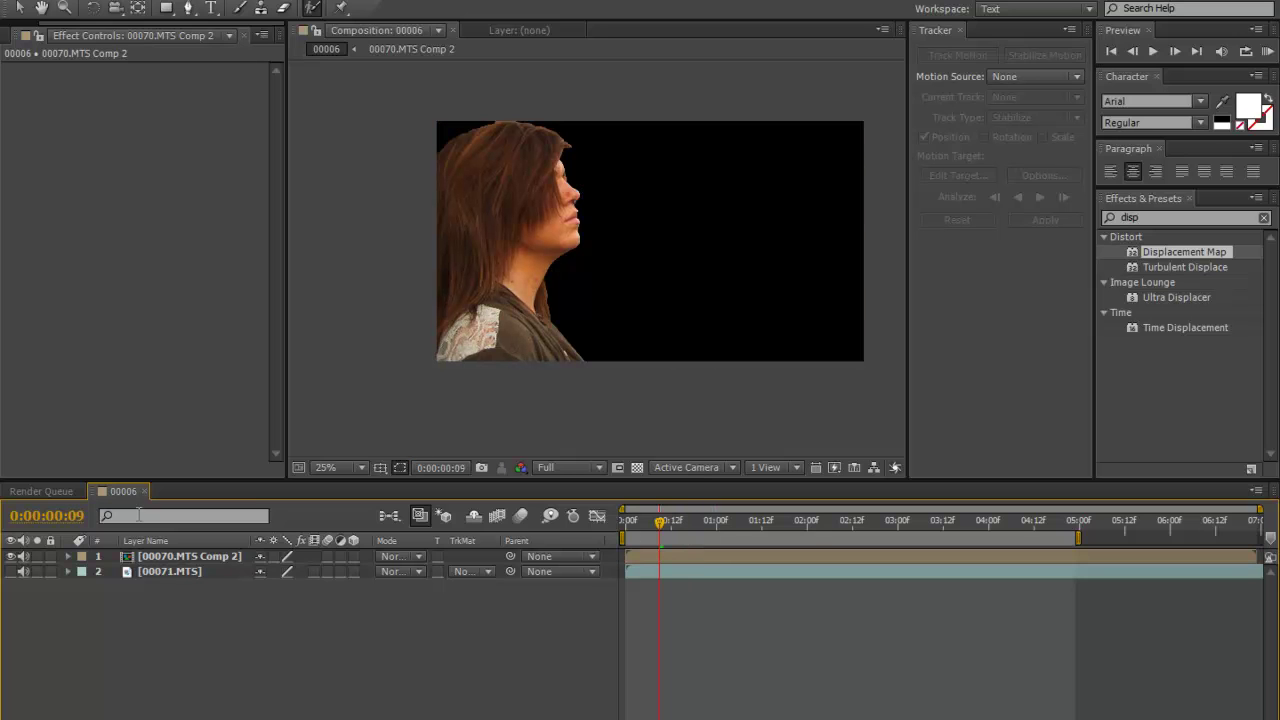
pyautogui.click(740, 522)
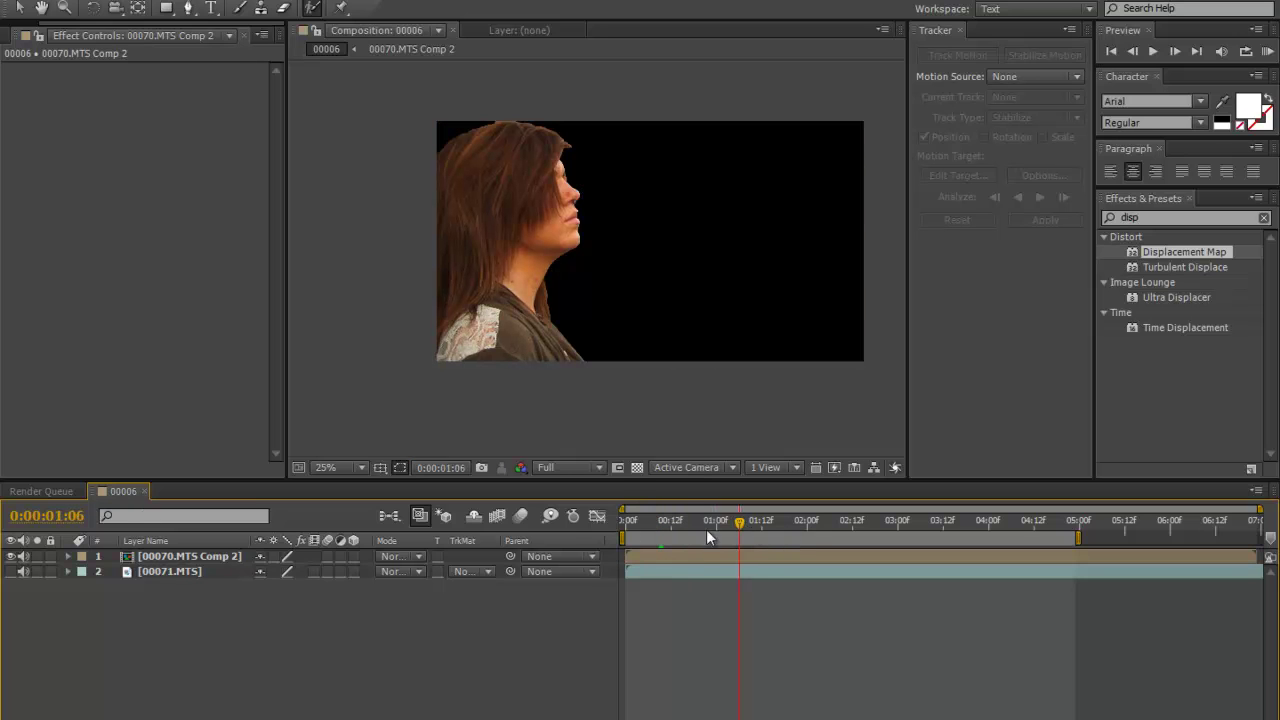
pyautogui.click(646, 524)
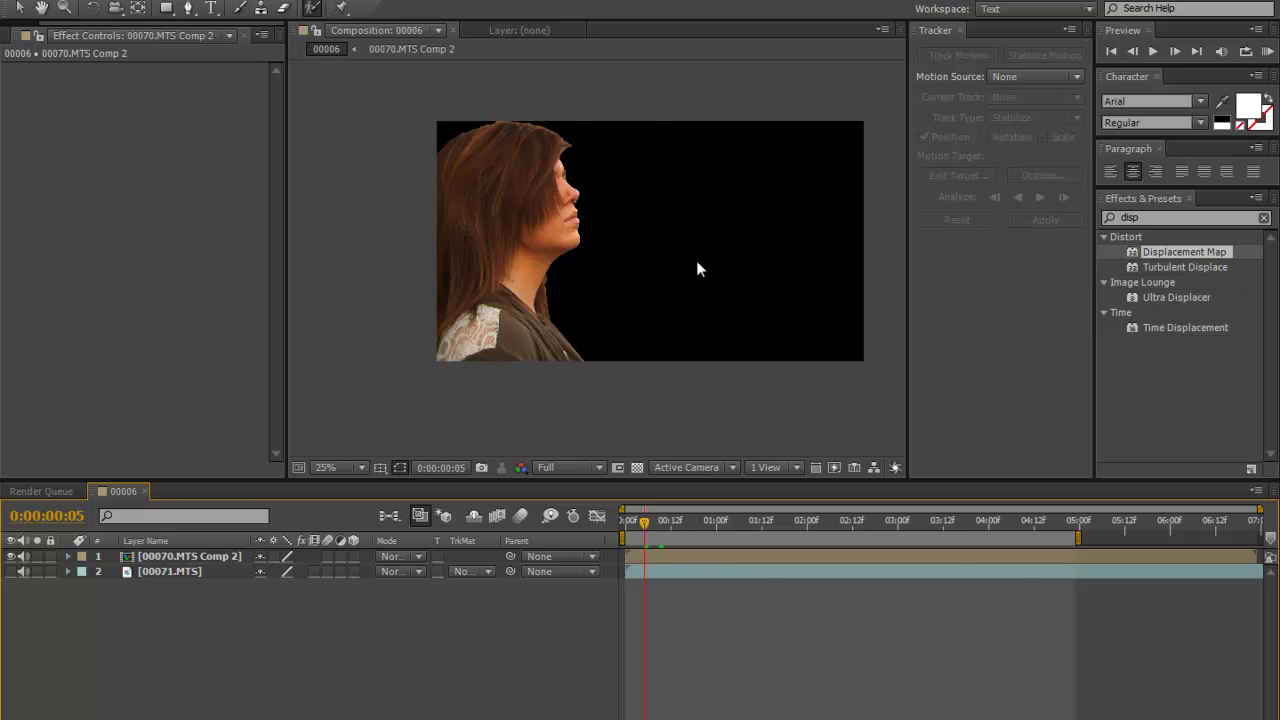
pyautogui.click(190, 557)
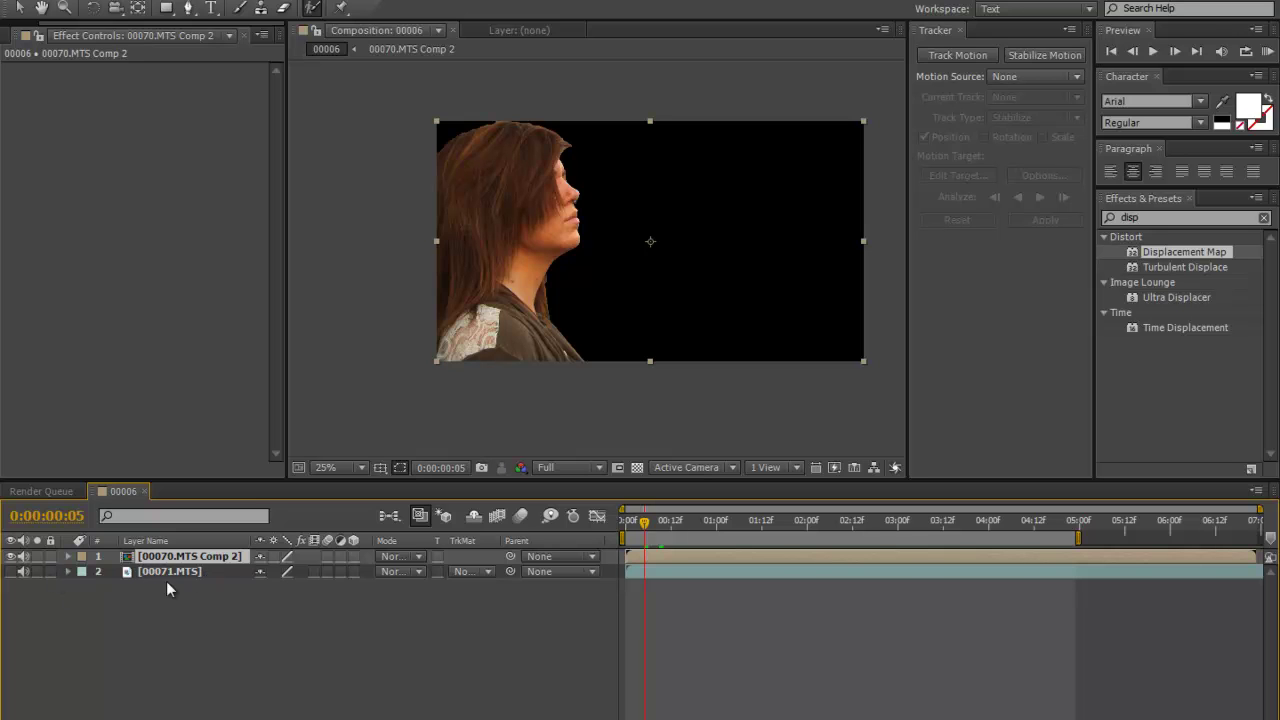
pyautogui.click(14, 571)
# Search the effects for "disp" and apply Displacement Map to the 00071.MTS layer.
pyautogui.click(214, 571)
pyautogui.click(200, 562)
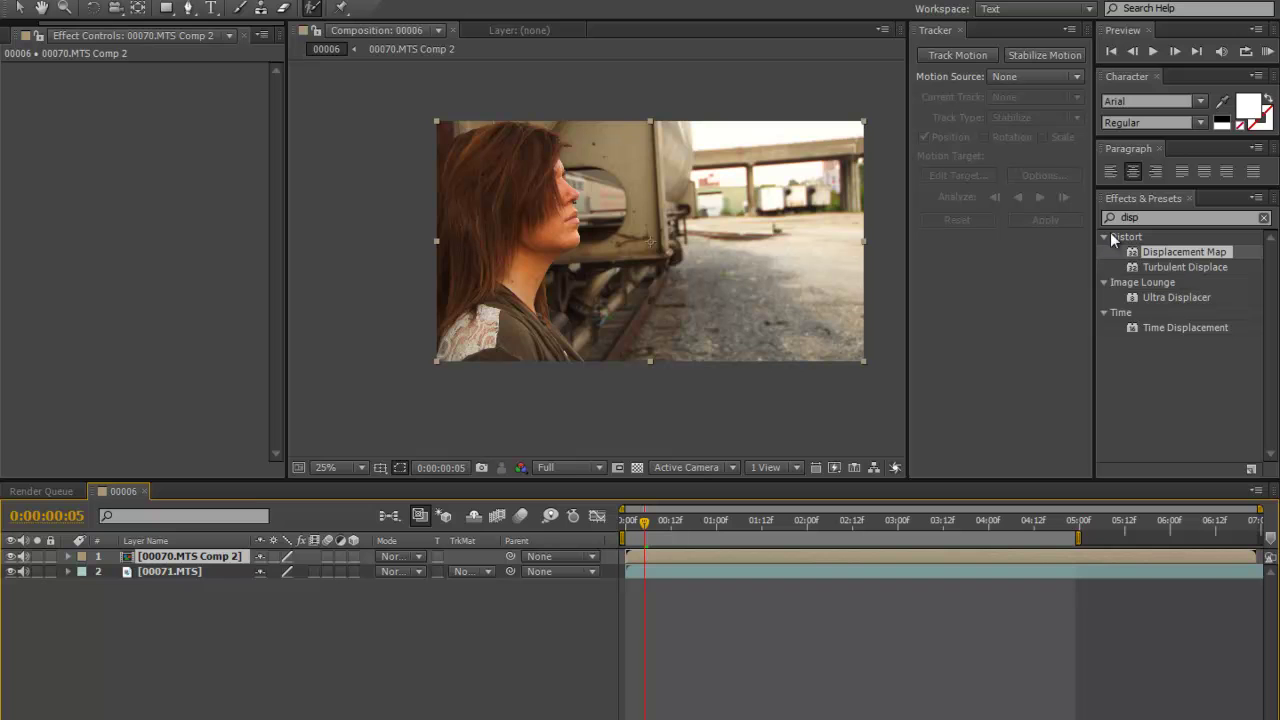
pyautogui.click(1147, 218)
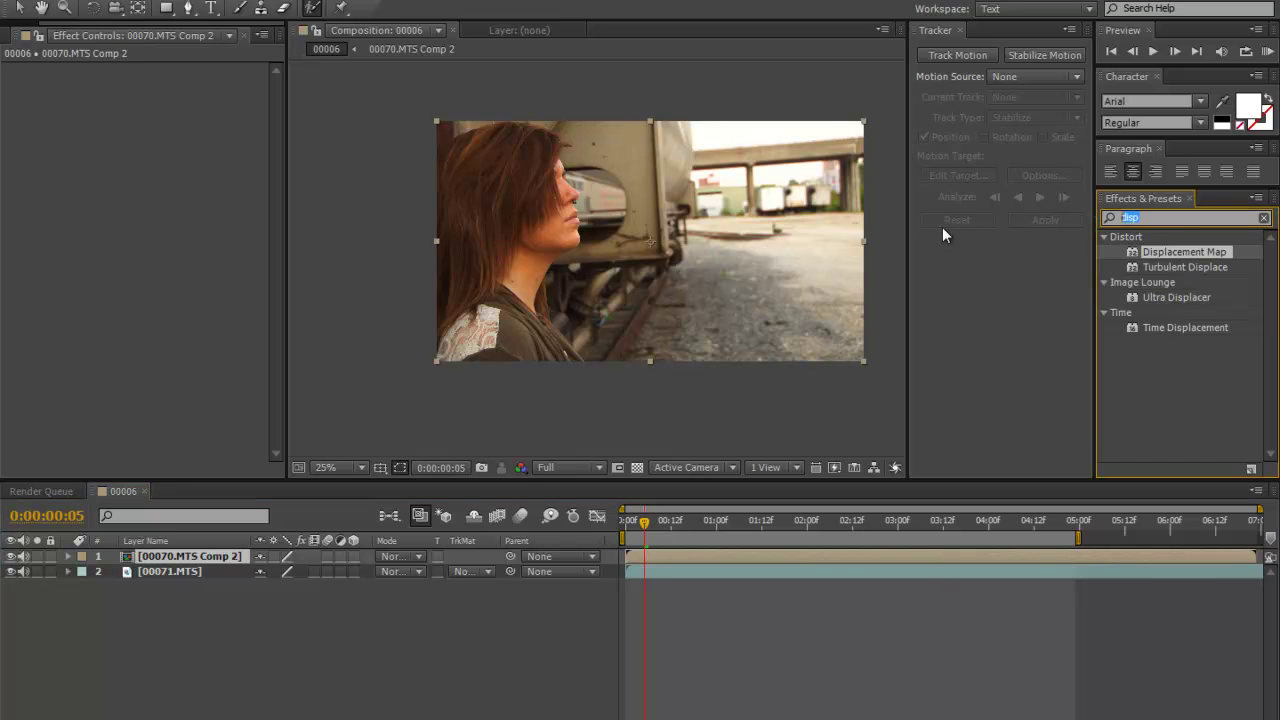
pyautogui.press('BackSpace')
pyautogui.press('BackSpace')
pyautogui.press('BackSpace')
pyautogui.press('BackSpace')
pyautogui.write('disp')
pyautogui.moveTo(1134, 251); pyautogui.dragTo(682, 576)
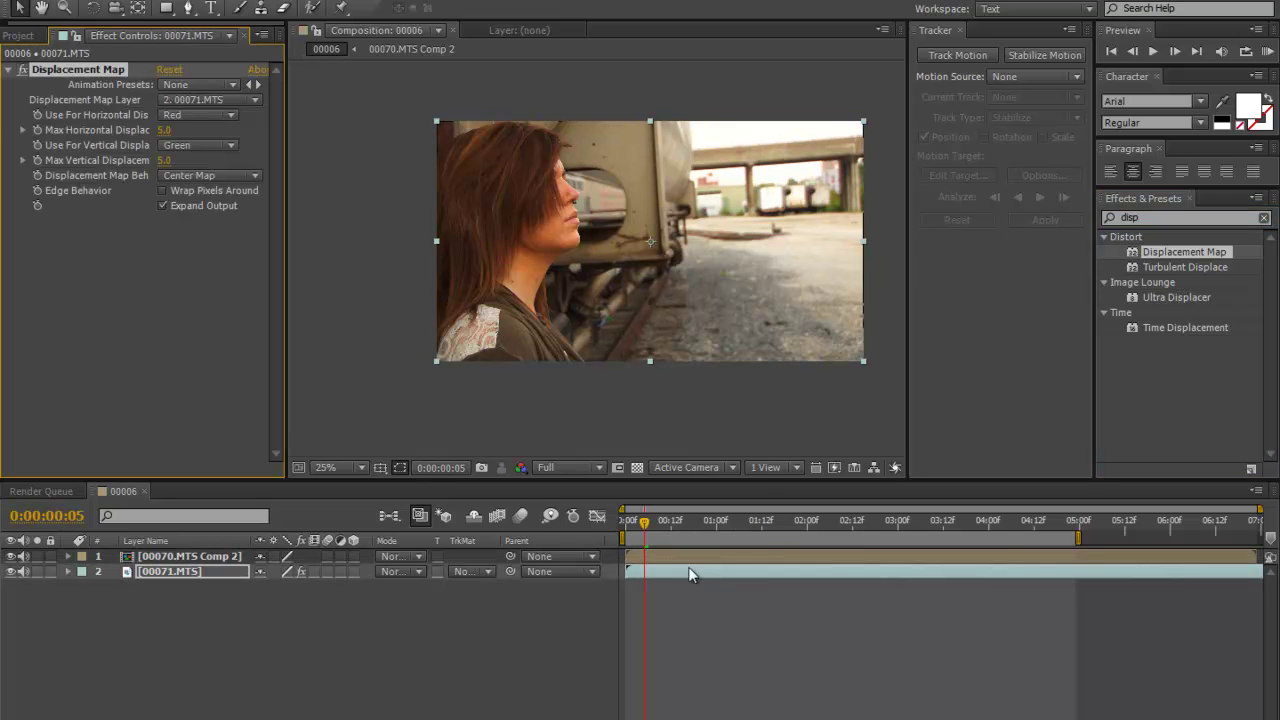
# Hide the 00070.MTS Comp 2 layer, and test a different maximum displacement amount on 00071.MTS before undoing it.
pyautogui.click(12, 556)
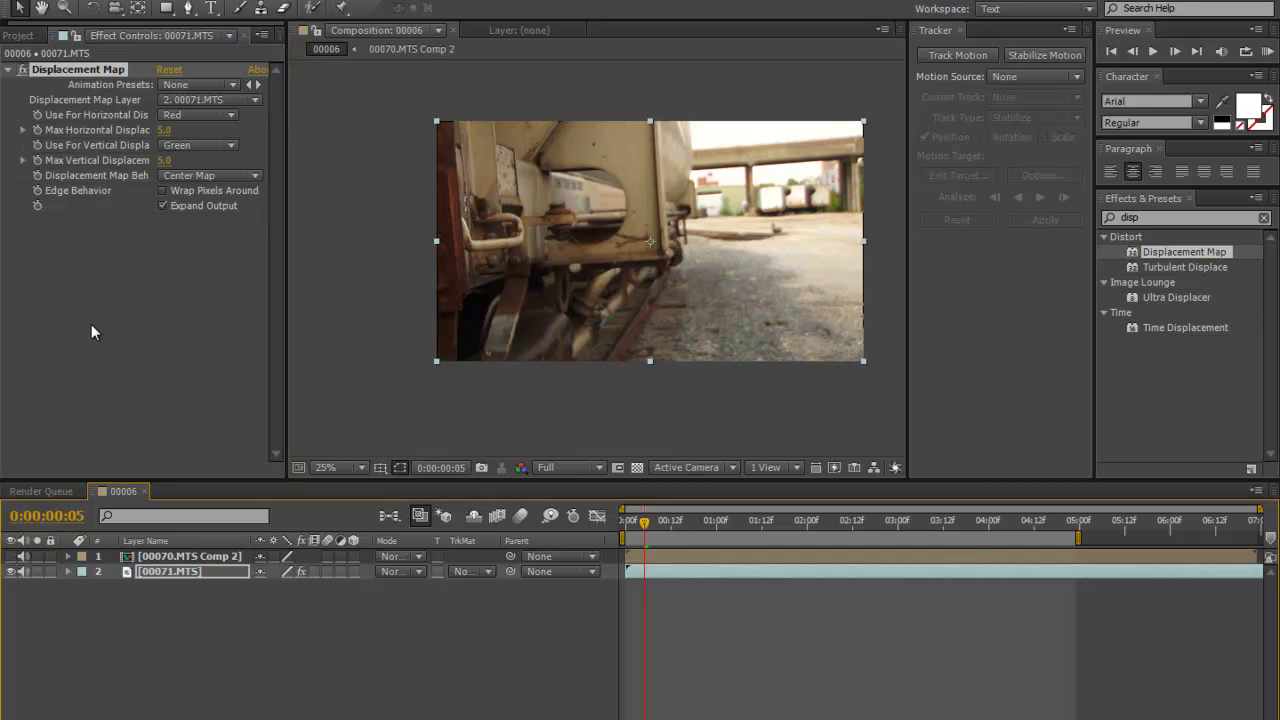
pyautogui.moveTo(165, 143); pyautogui.dragTo(768, 188)
pyautogui.hotkey('ctrl', 'z')
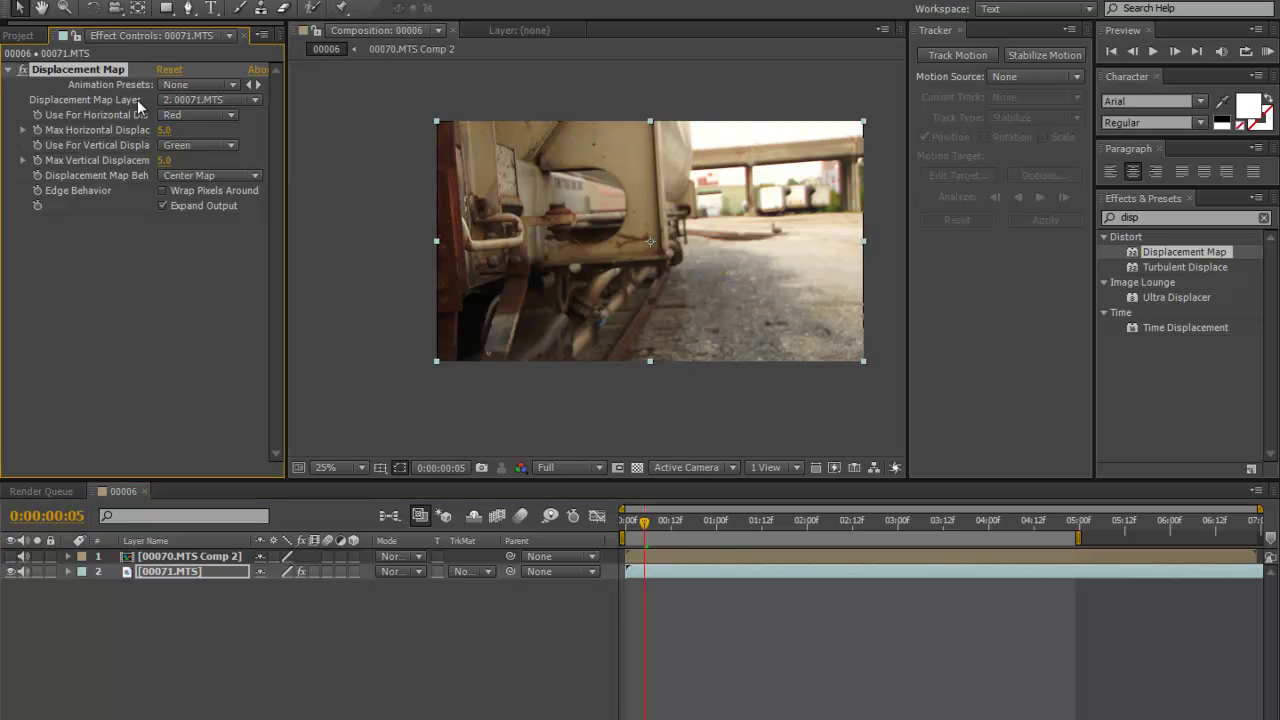
# Set the displacement map layer to 00070.MTS Comp 2 and use Luminance for both horizontal and vertical displacement.
pyautogui.click(185, 100)
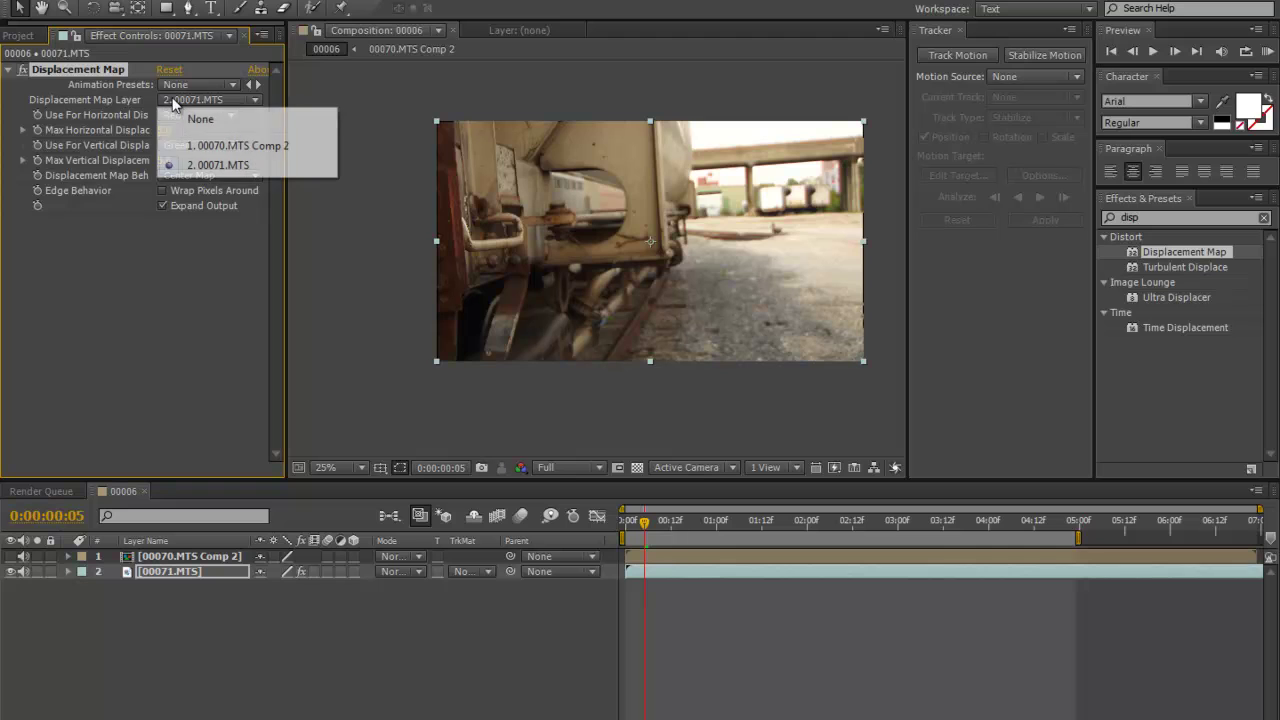
pyautogui.click(285, 148)
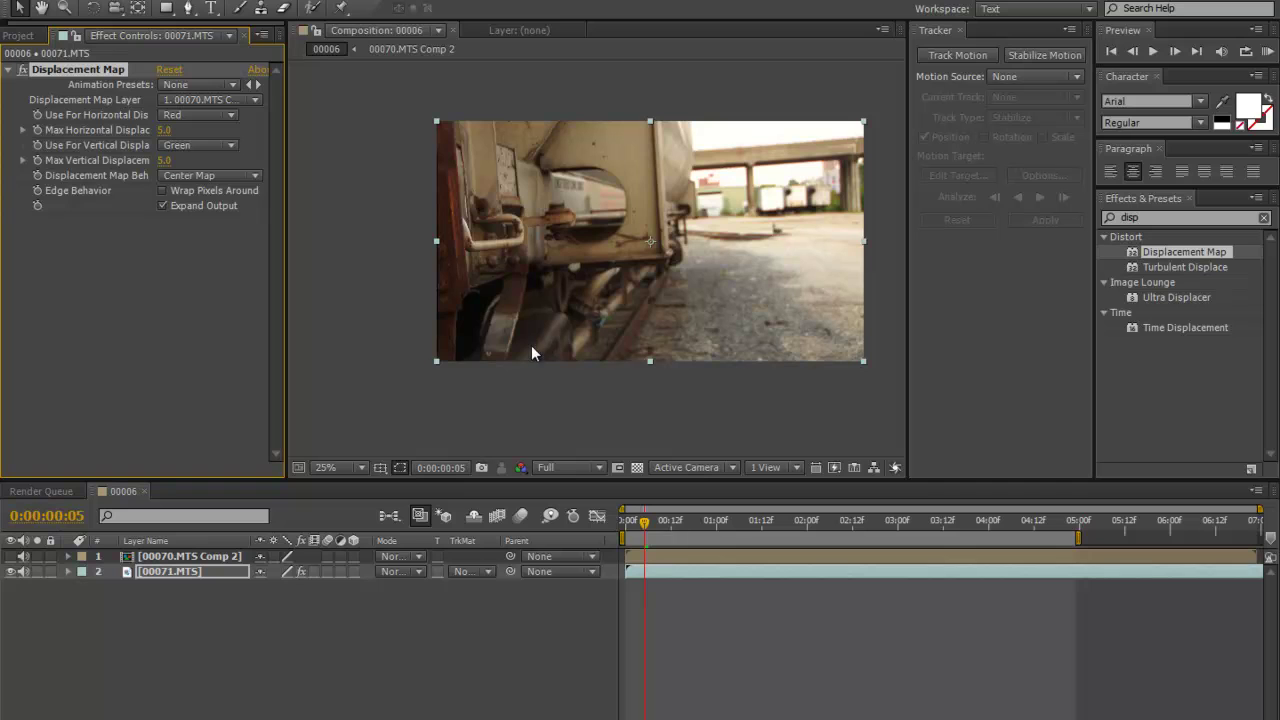
pyautogui.click(174, 115)
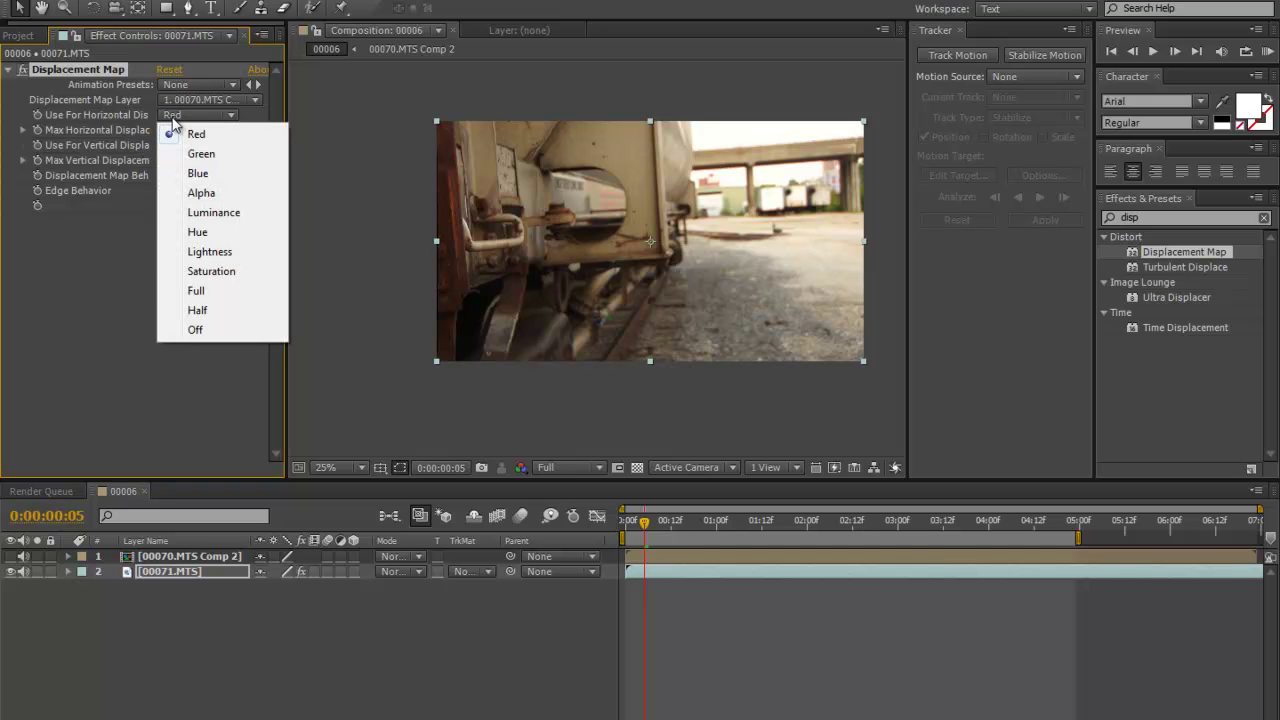
pyautogui.click(212, 213)
pyautogui.click(200, 145)
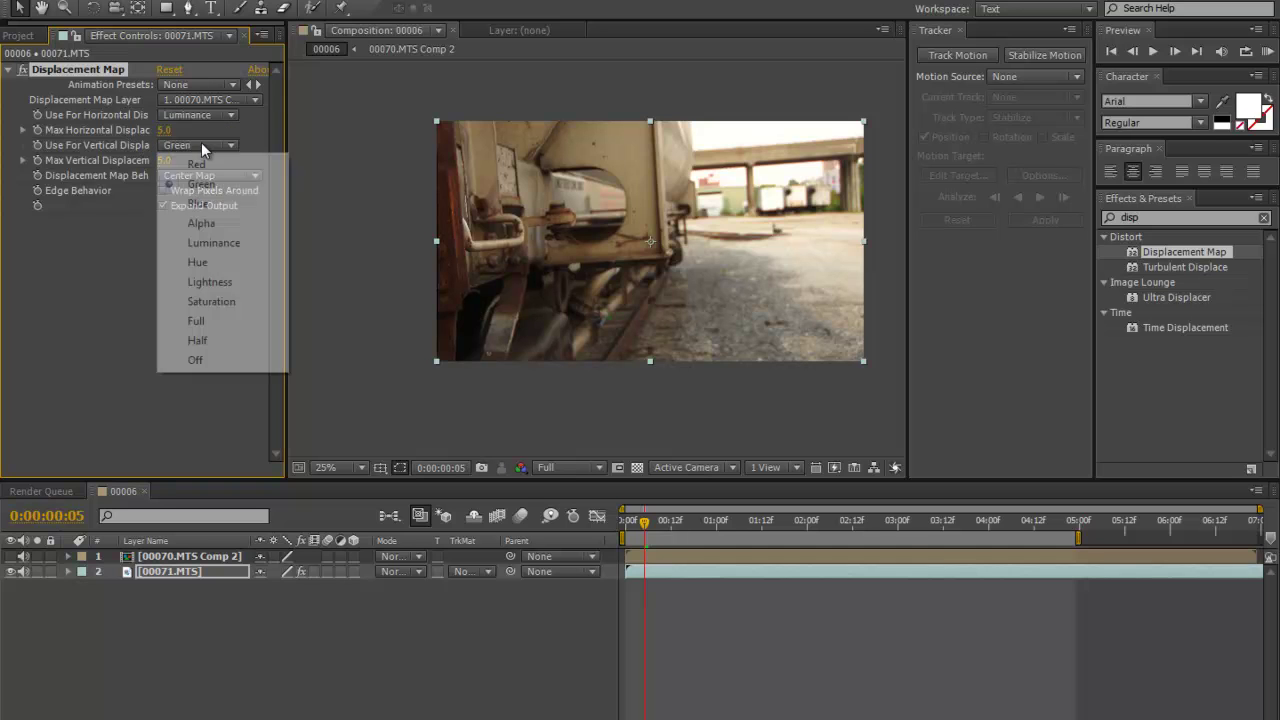
pyautogui.click(214, 245)
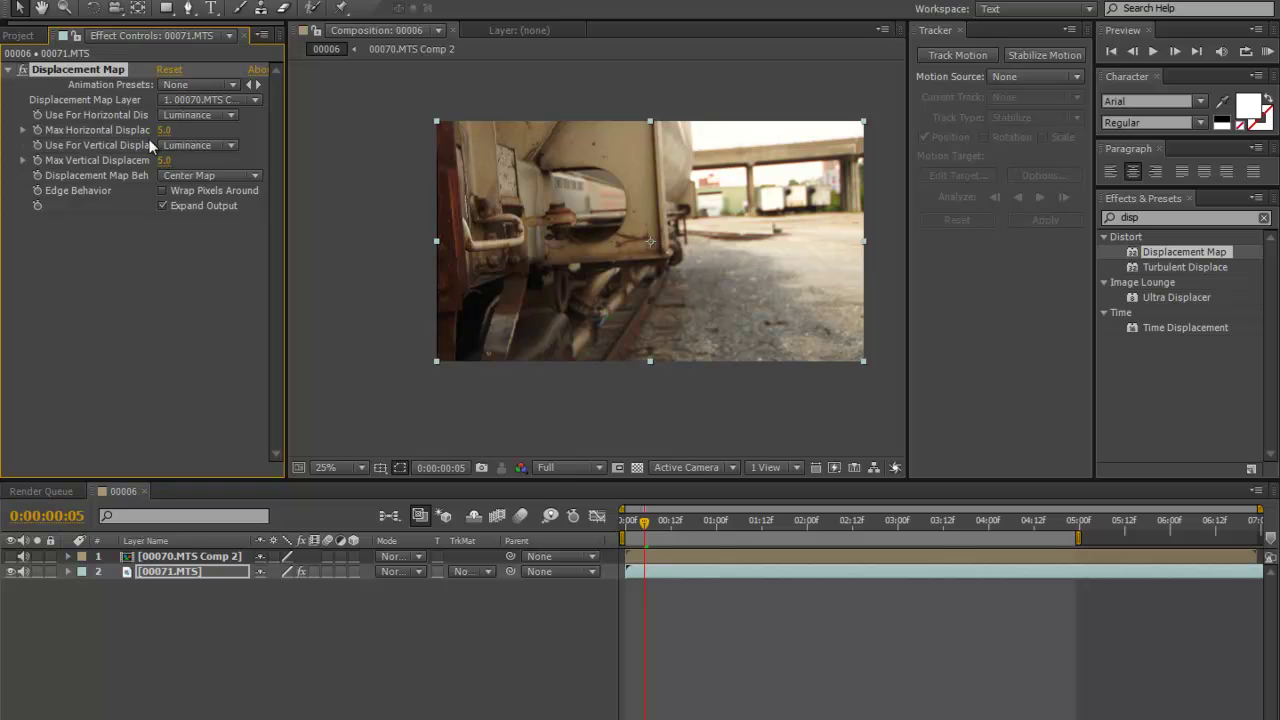
# Enable Wrap Pixels Around and set the maximum displacement to -260 horizontally and 174 vertically.
pyautogui.click(163, 190)
pyautogui.moveTo(155, 131); pyautogui.dragTo(1, 167)
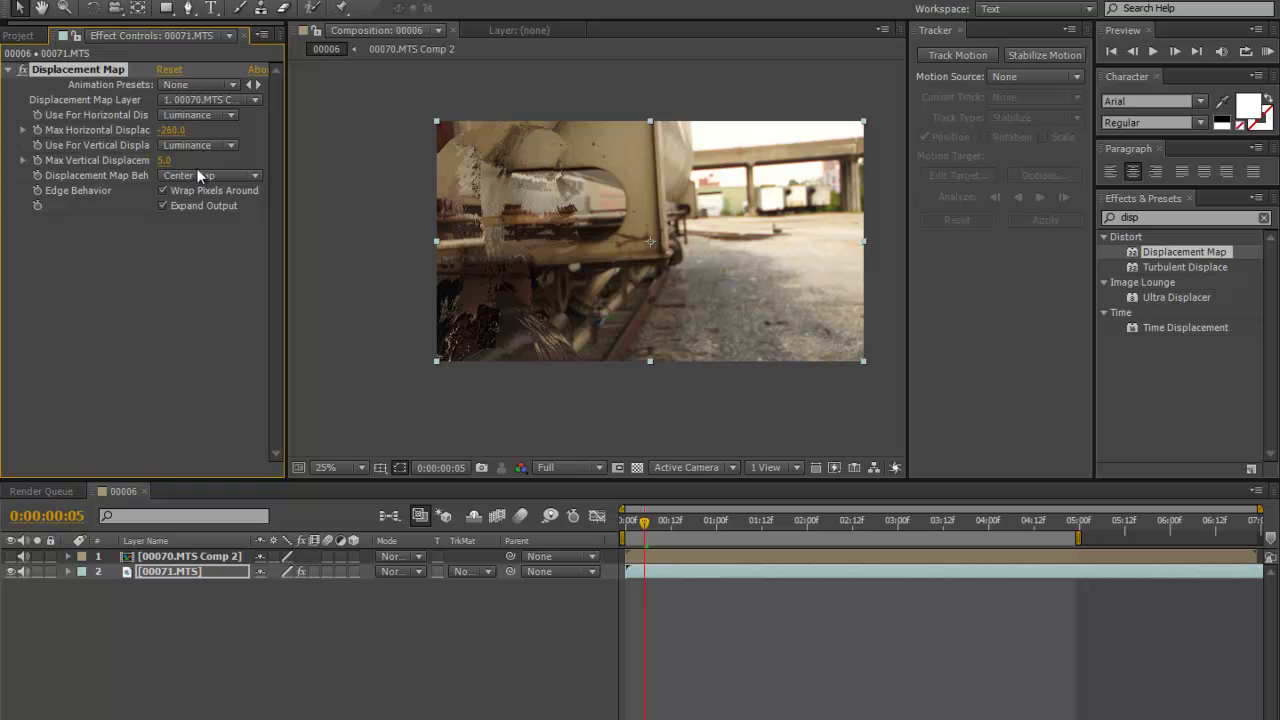
pyautogui.moveTo(164, 160); pyautogui.dragTo(278, 128)
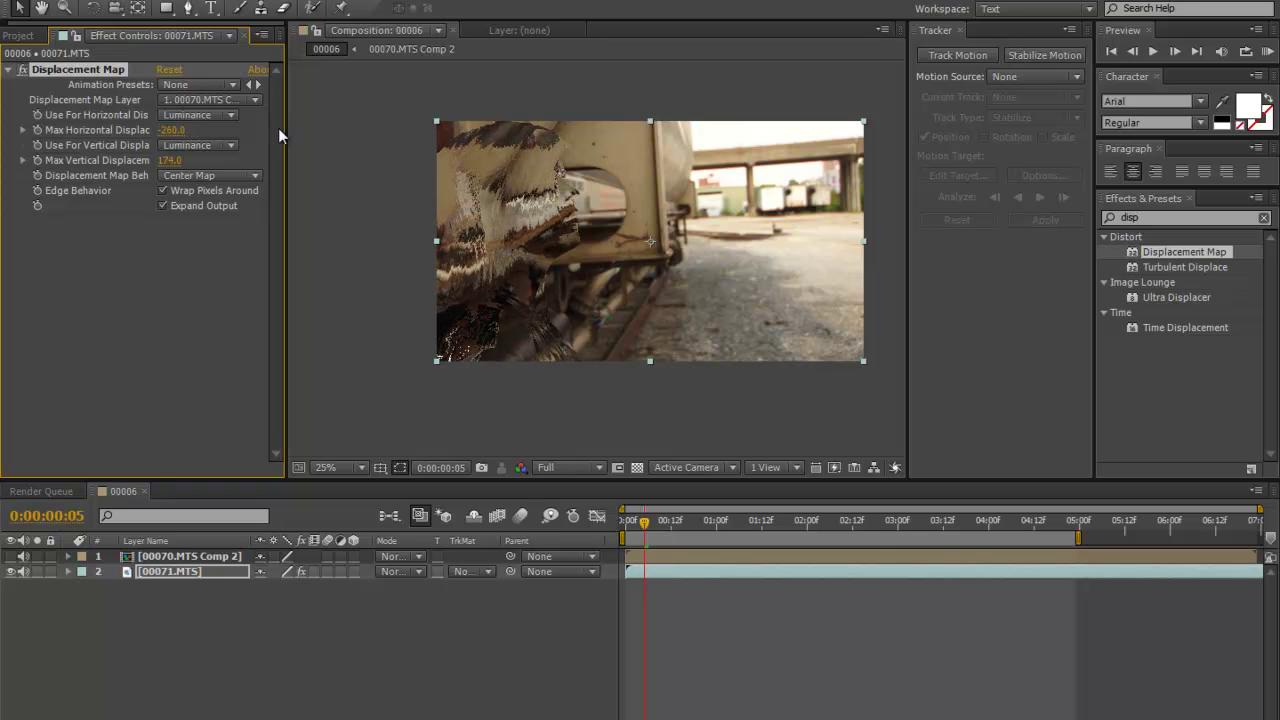
# Examine the displaced silhouette of the woman and its edges against the train background up close and at full frame.
pyautogui.scroll(3, 485, 195)
pyautogui.scroll(-3, 613, 208)
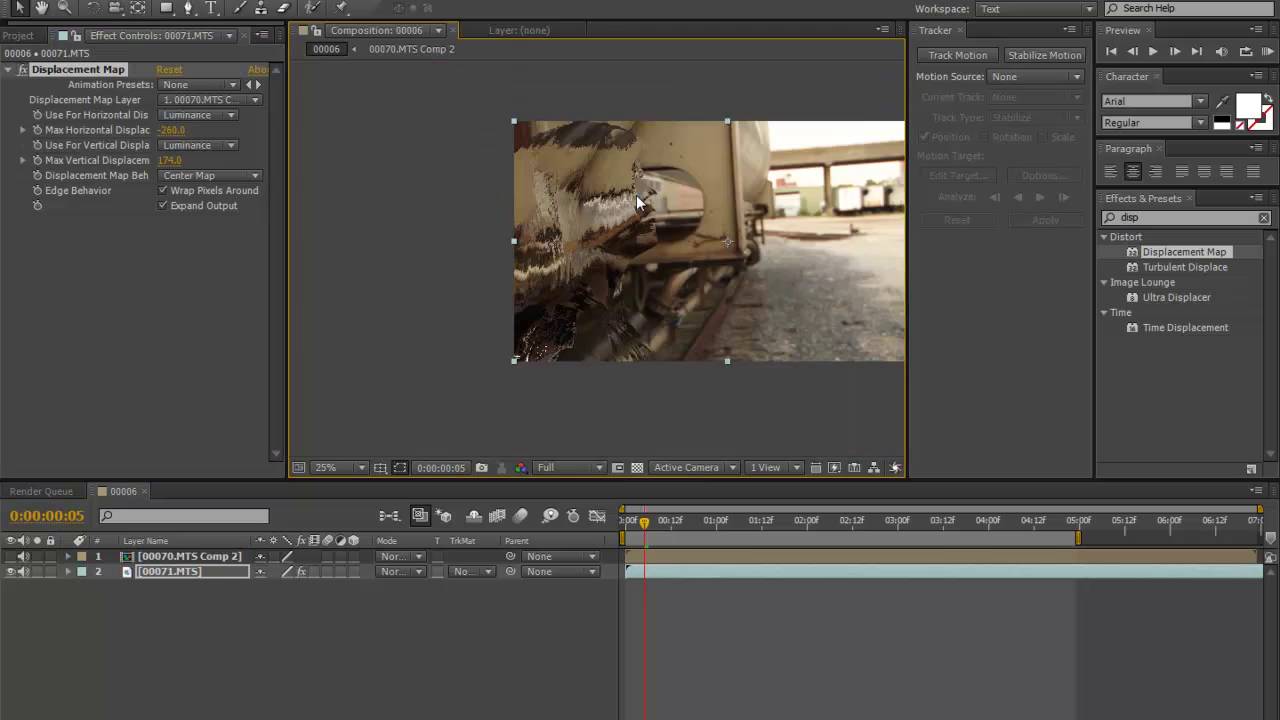
pyautogui.scroll(2, 597, 212)
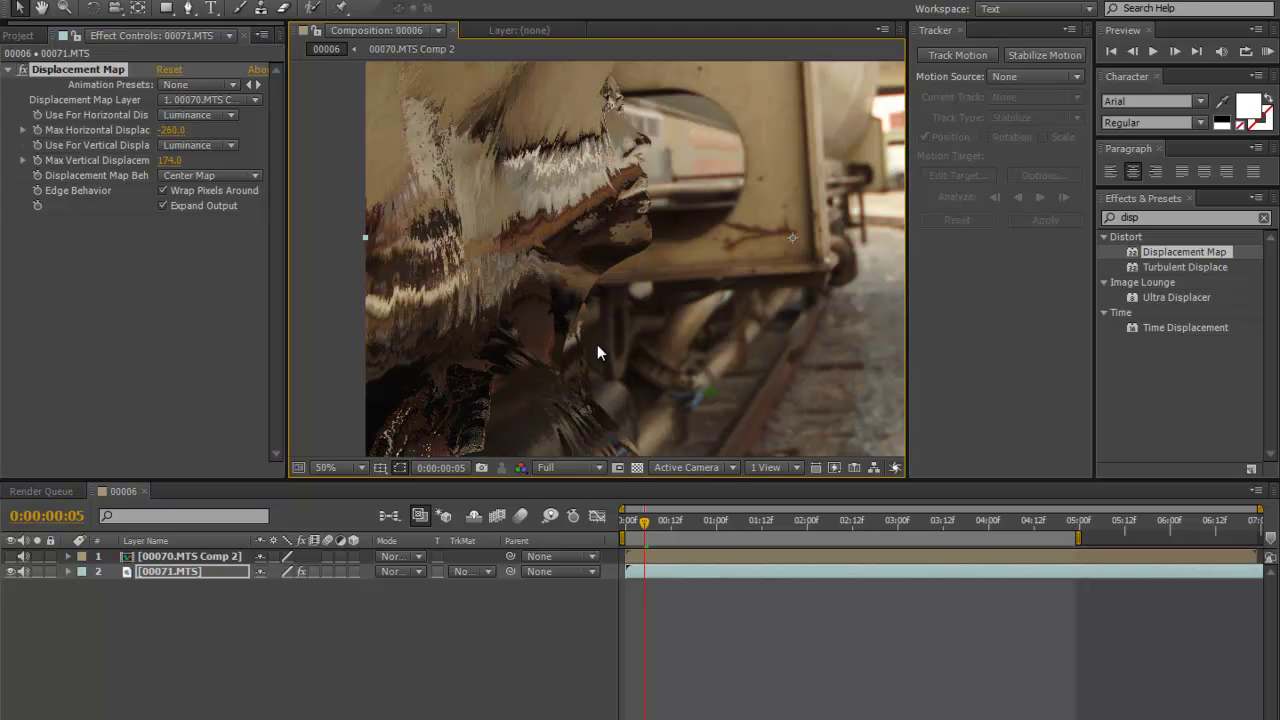
pyautogui.moveTo(620, 377); pyautogui.dragTo(506, 358)
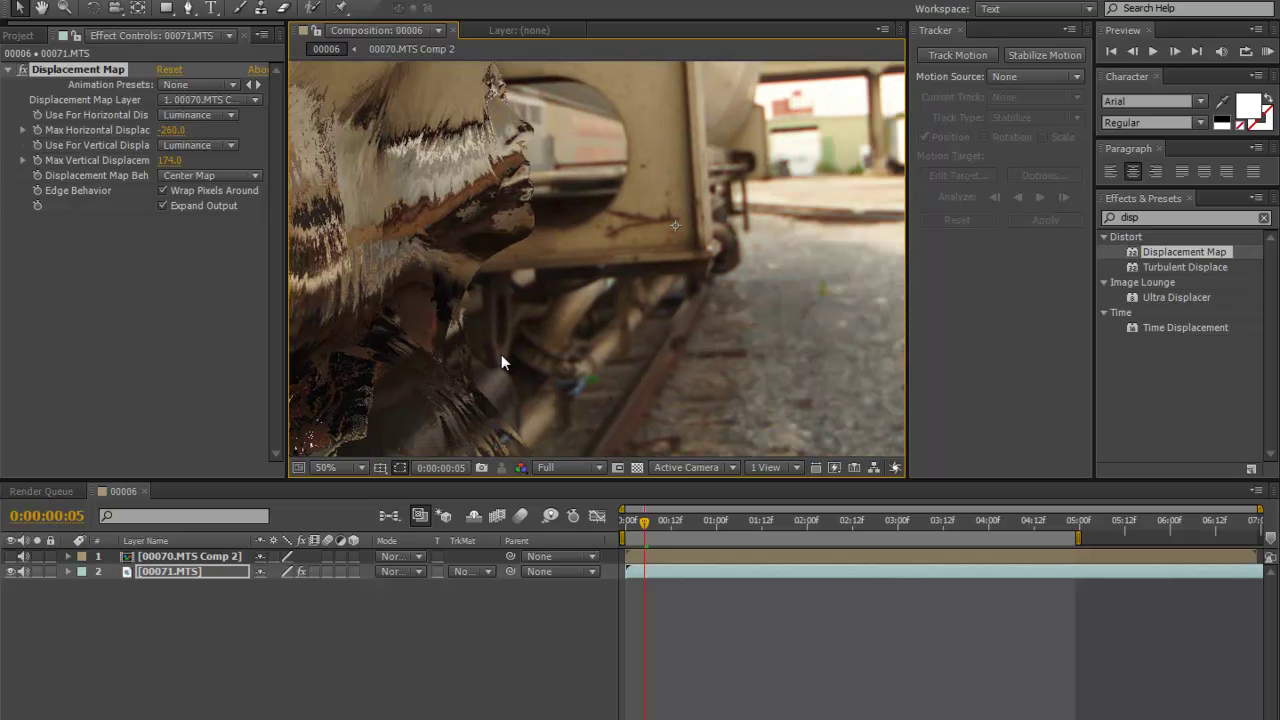
pyautogui.scroll(-2, 510, 352)
pyautogui.scroll(2, 542, 266)
pyautogui.scroll(-2, 582, 310)
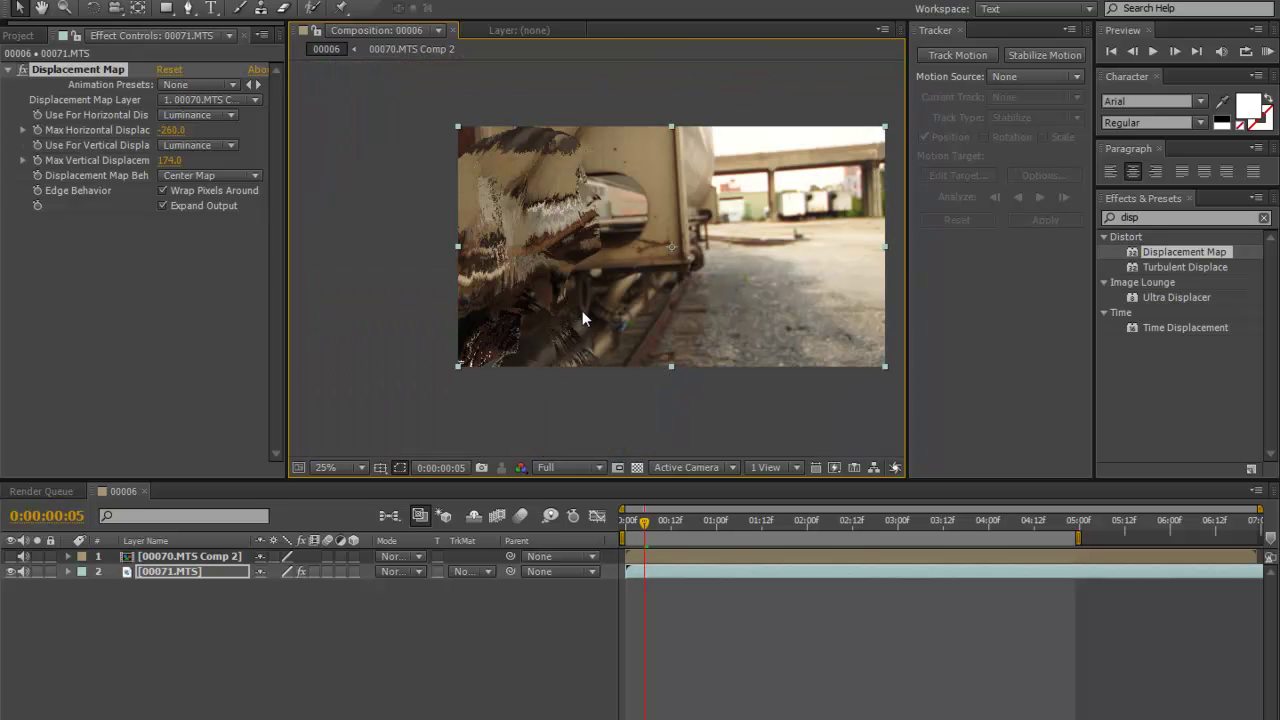
pyautogui.moveTo(582, 310); pyautogui.dragTo(538, 324)
# Copy the 00070.MTS layer from 00070.MTS Comp 2 into composition 00006 and remove its Roto Brush effect.
pyautogui.click(302, 600)
pyautogui.click(146, 540)
pyautogui.doubleClick(180, 558)
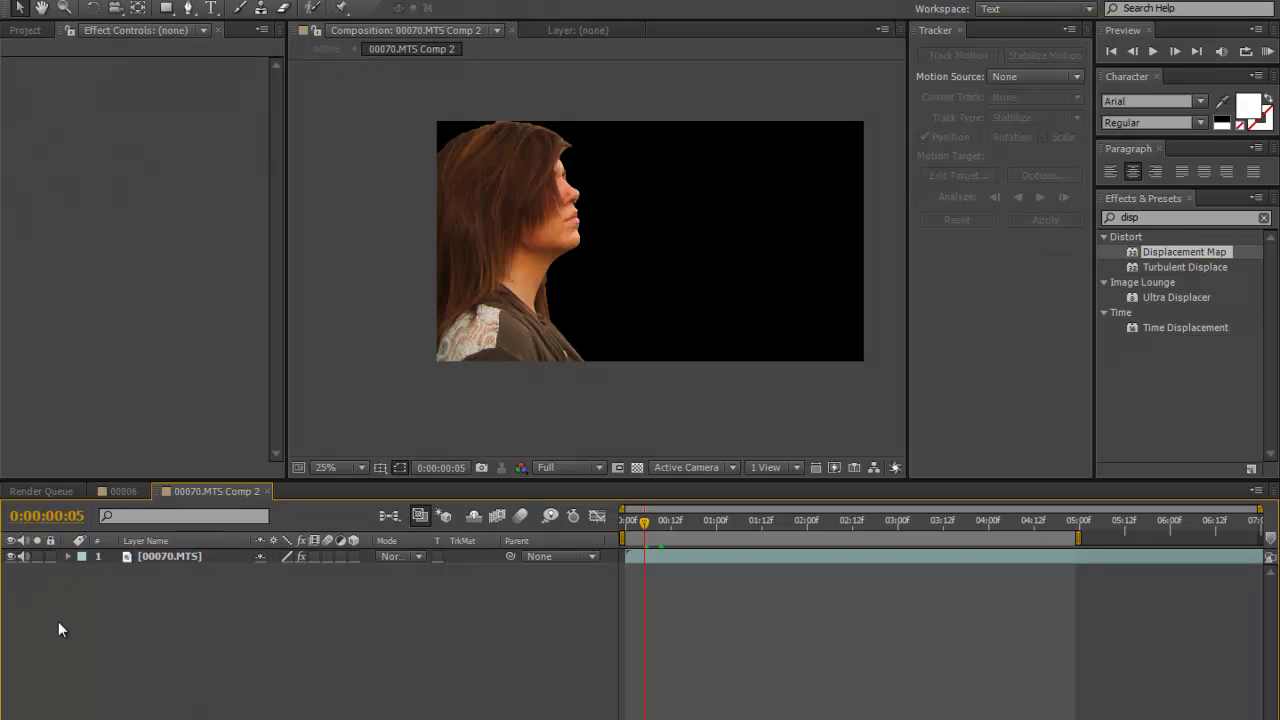
pyautogui.click(156, 560)
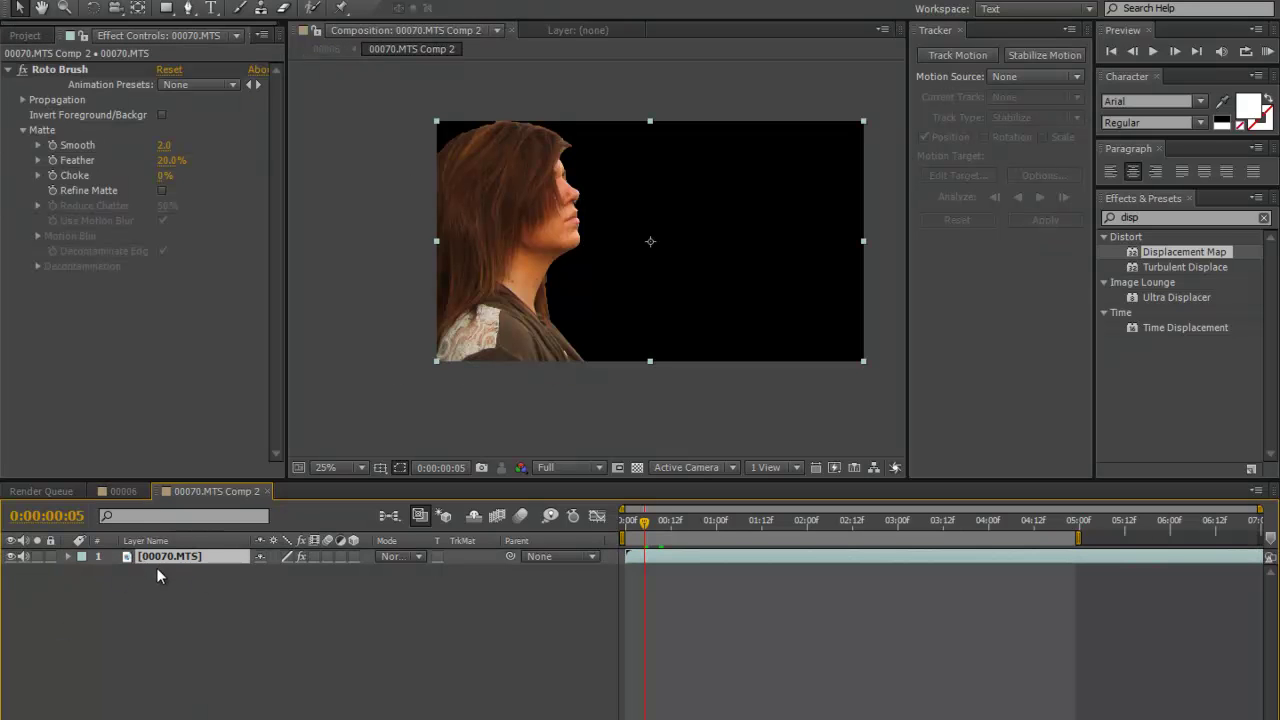
pyautogui.click(127, 493)
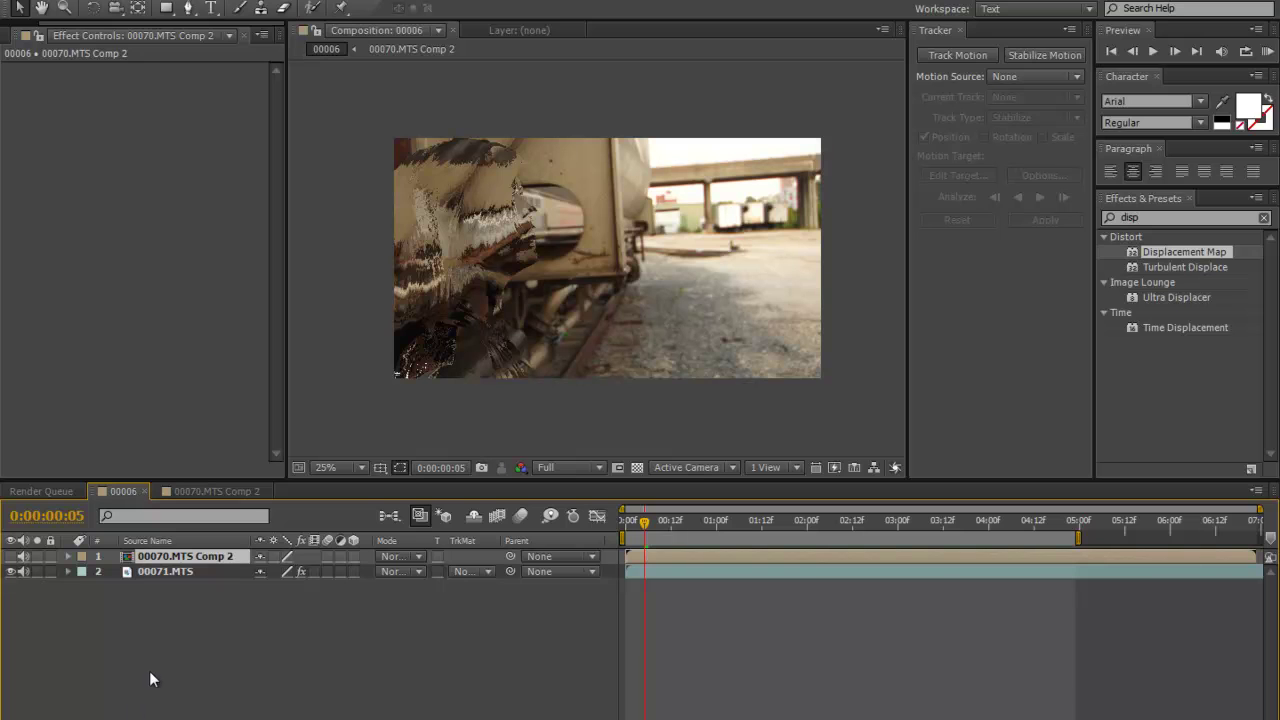
pyautogui.hotkey('ctrl', 'v')
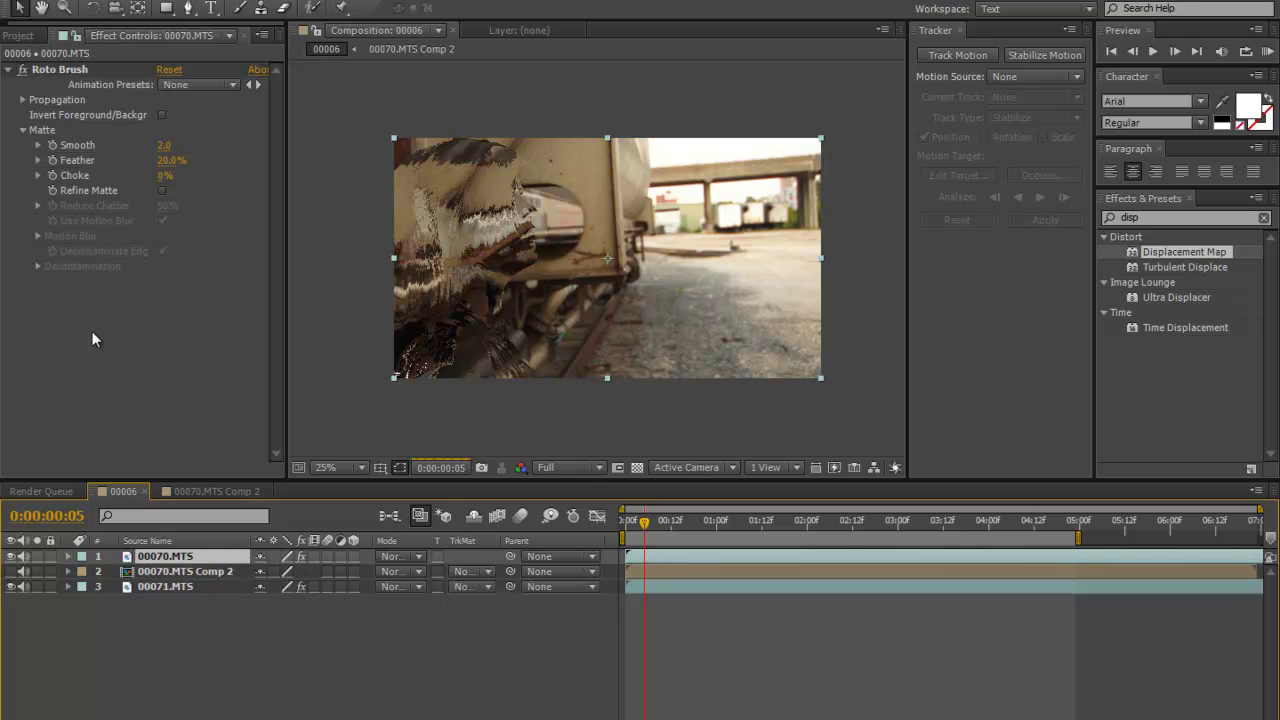
pyautogui.click(72, 71)
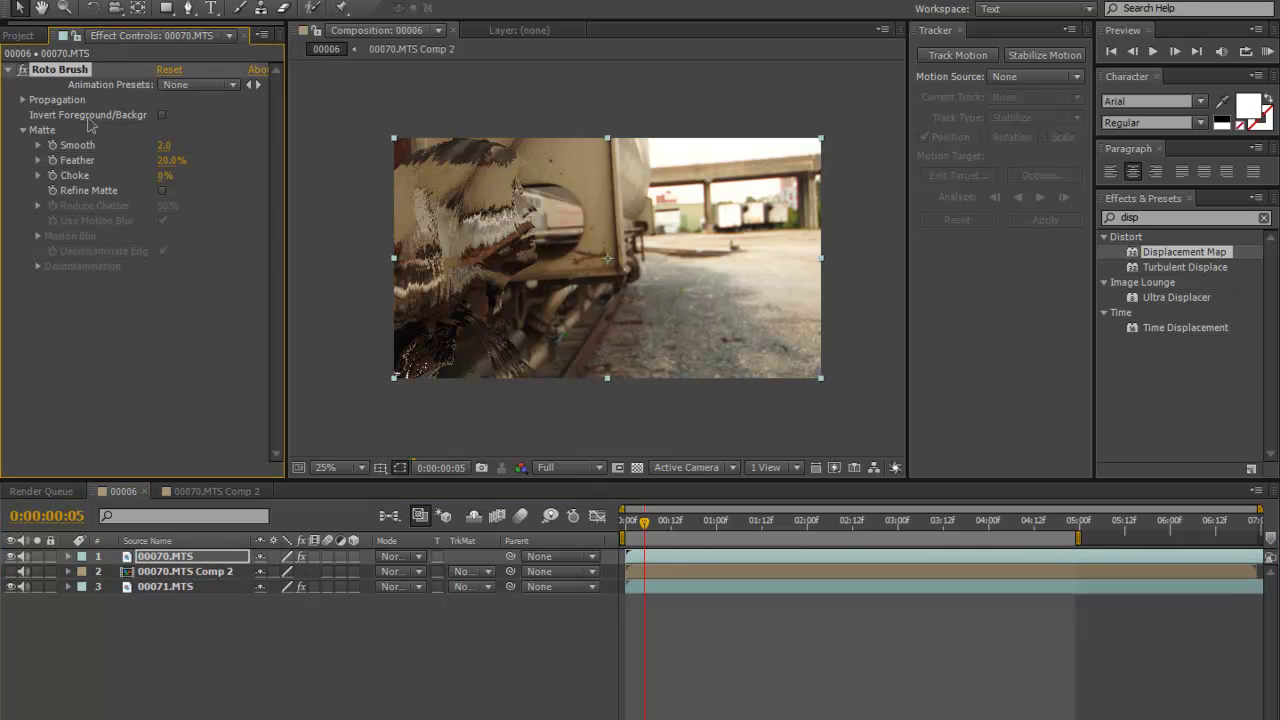
pyautogui.press('Delete')
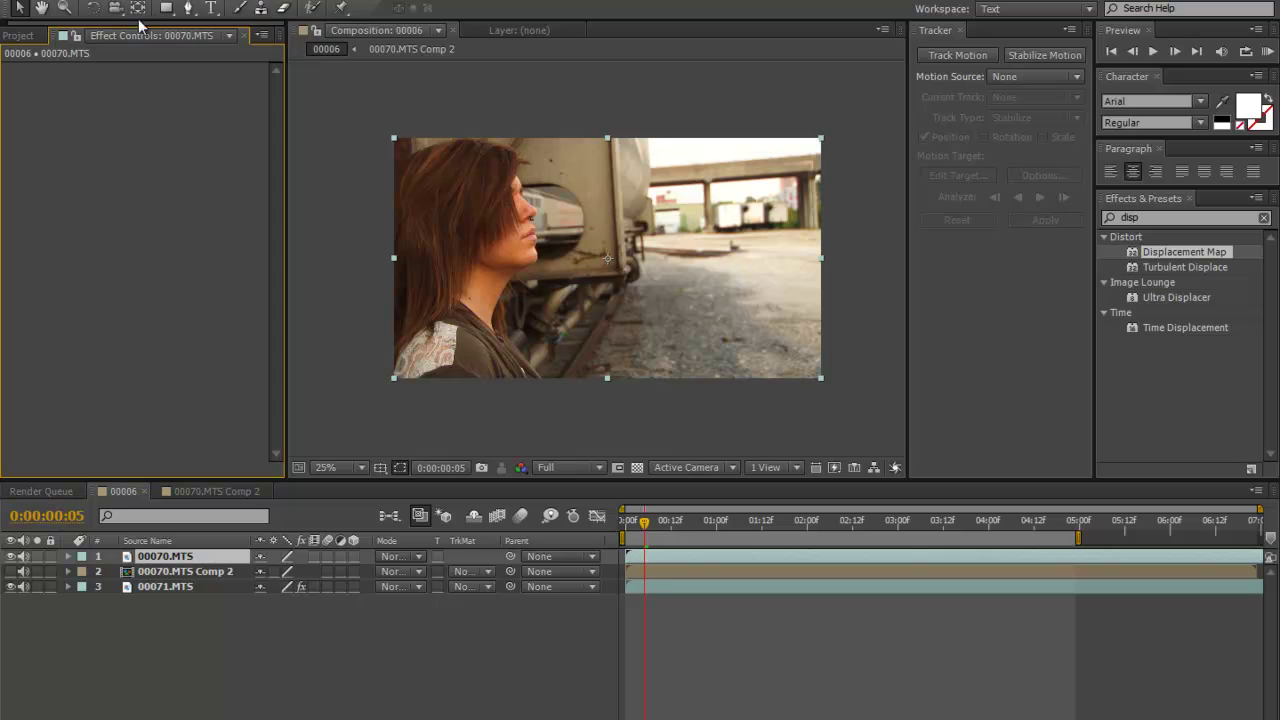
# Draw a rectangular mask slightly larger than the whole frame on the 00070.MTS layer.
pyautogui.moveTo(165, 18); pyautogui.dragTo(200, 10)
pyautogui.moveTo(379, 395); pyautogui.dragTo(841, 115)
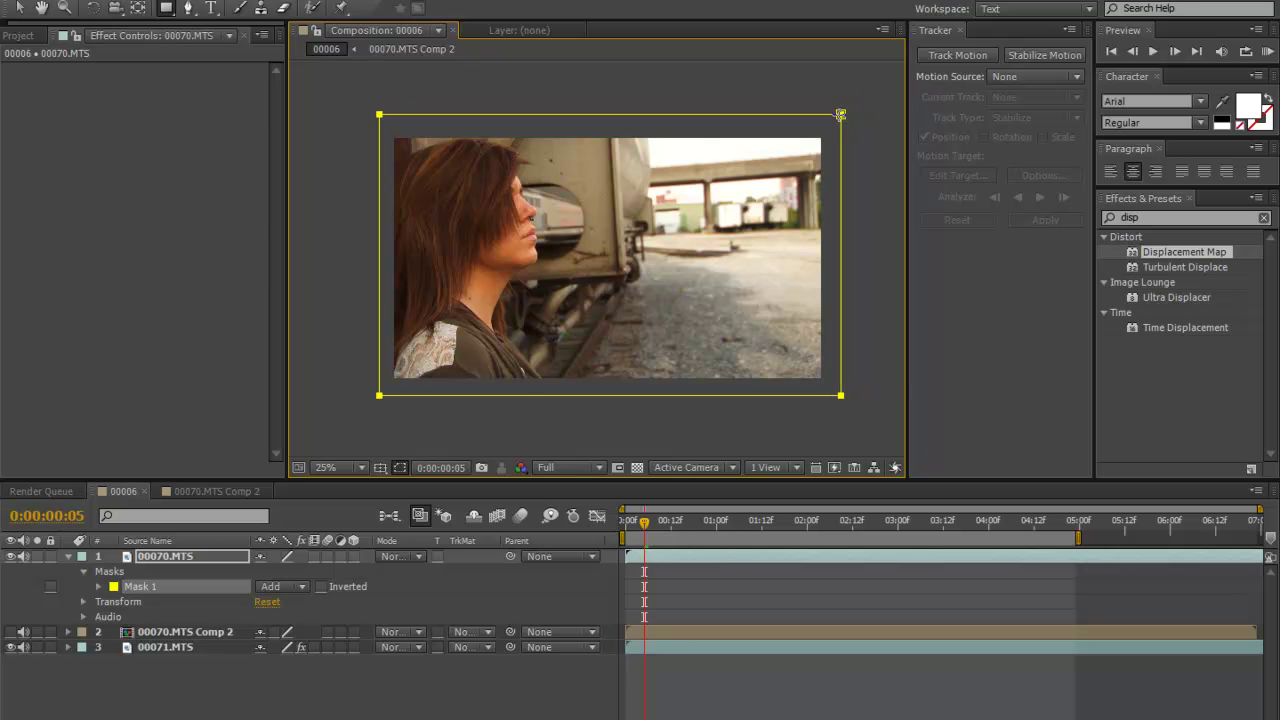
pyautogui.scroll(1, 466, 336)
pyautogui.scroll(-1, 588, 337)
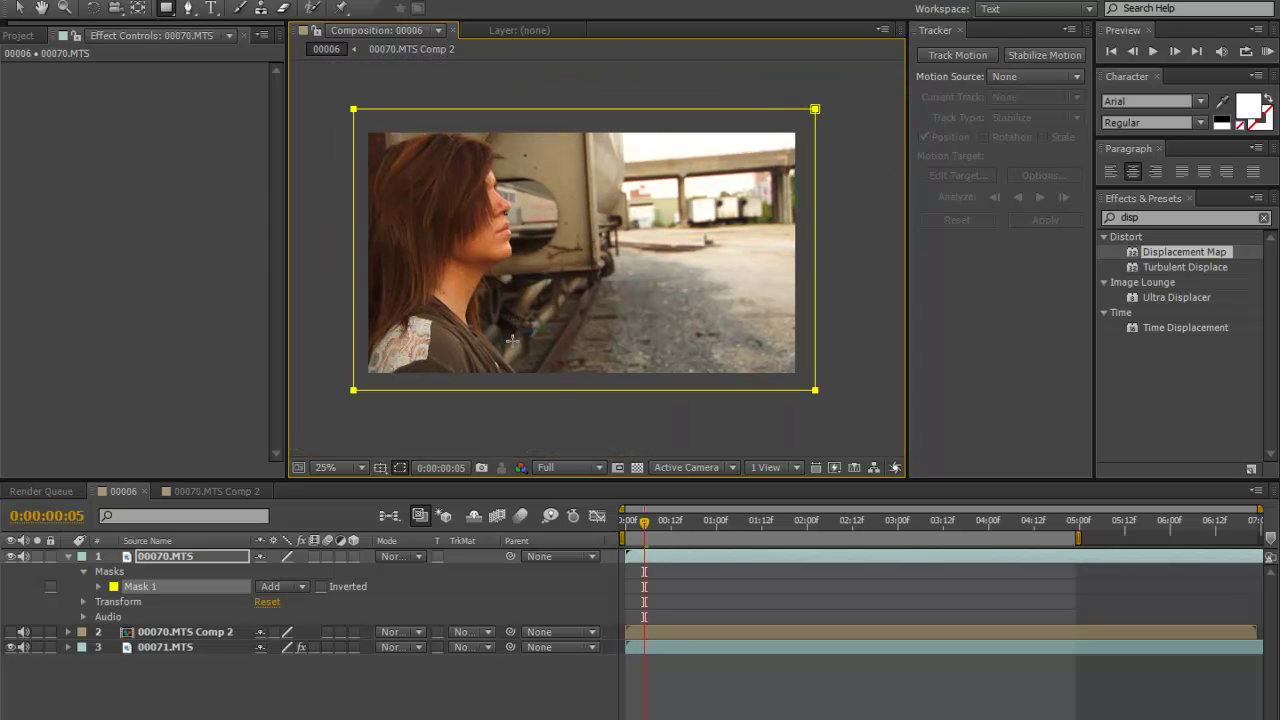
# Reveal the mask properties of the 00070.MTS layer and add a Mask Path keyframe at 0:00:00:00.
pyautogui.click(149, 592)
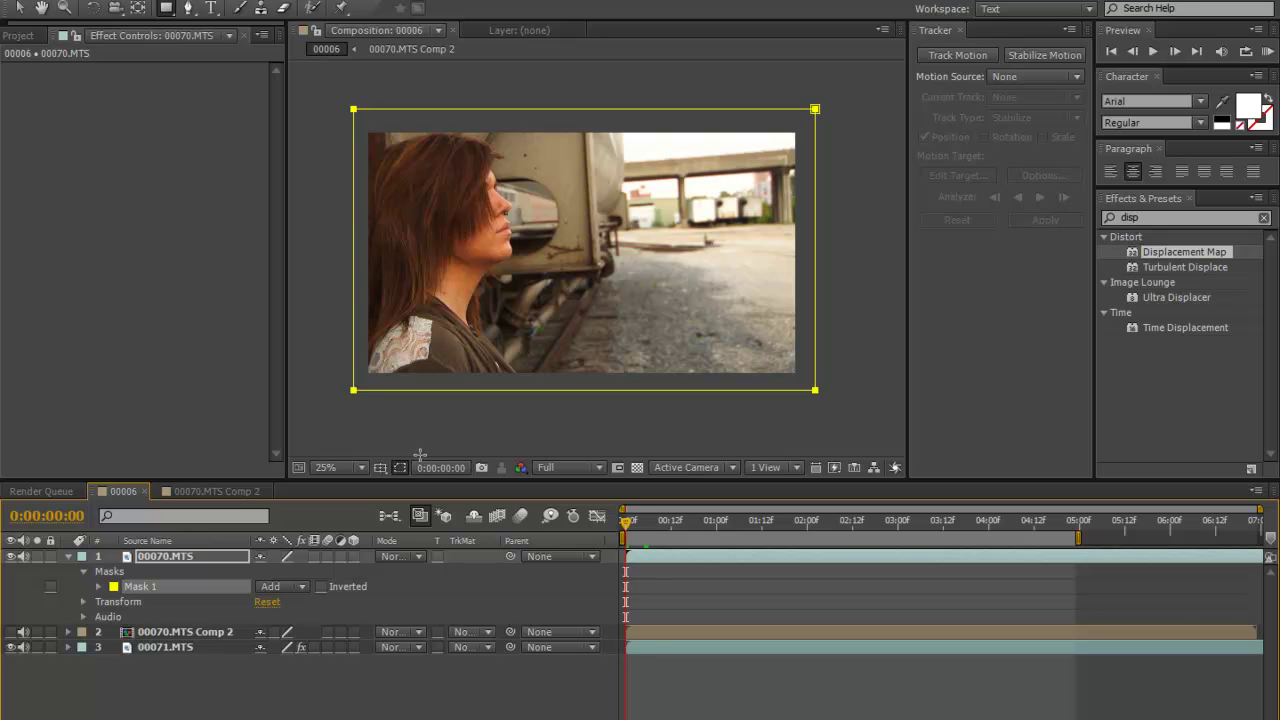
pyautogui.press('u')
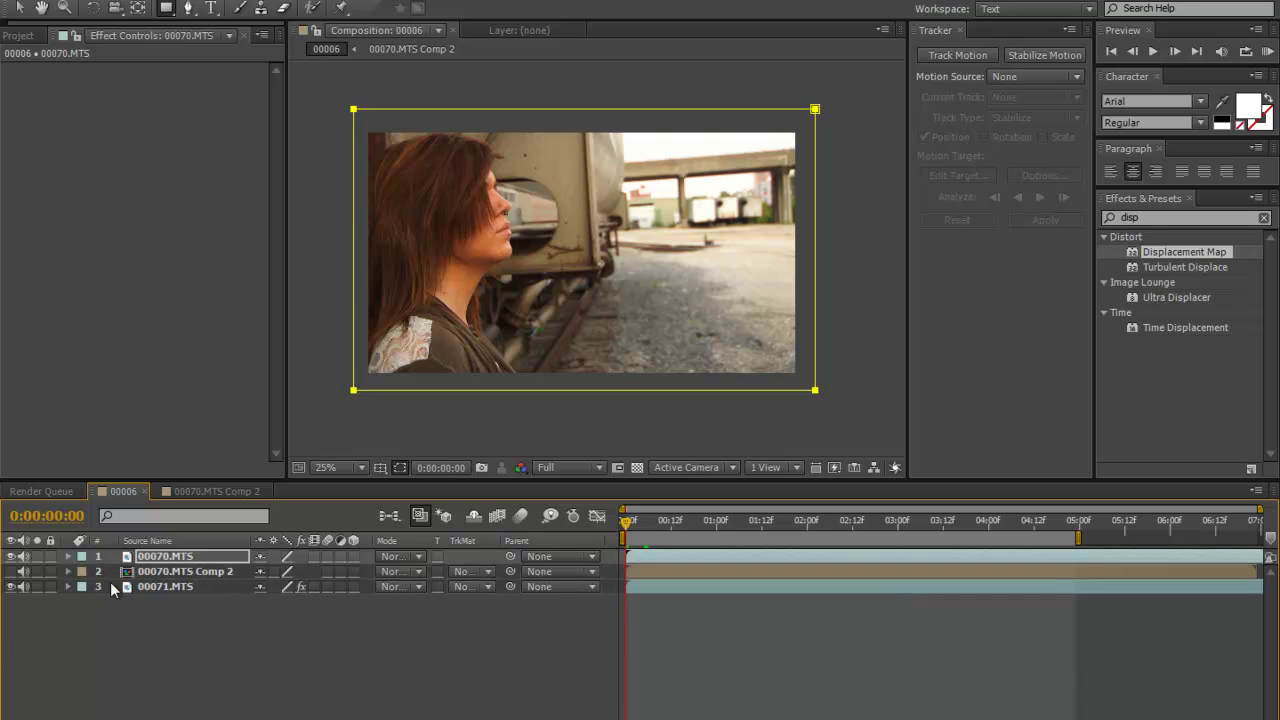
pyautogui.rightClick(185, 572)
pyautogui.click(162, 571)
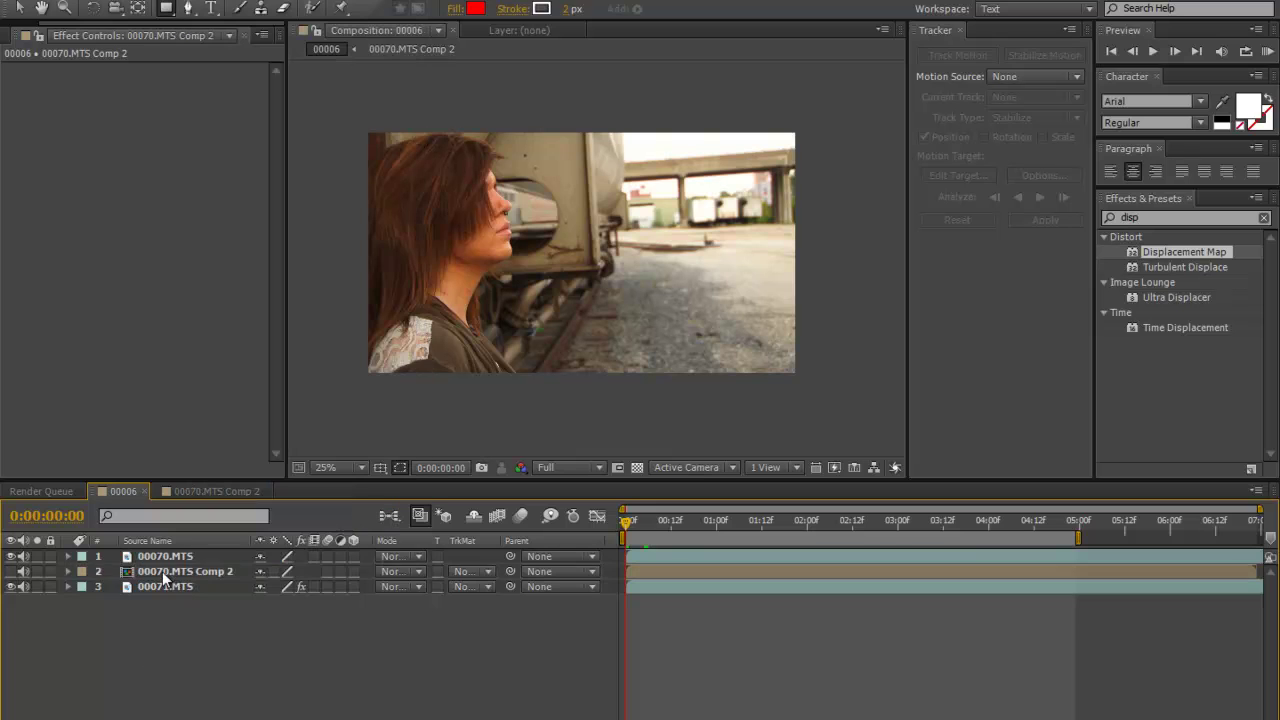
pyautogui.click(164, 566)
pyautogui.press('m')
pyautogui.press('m')
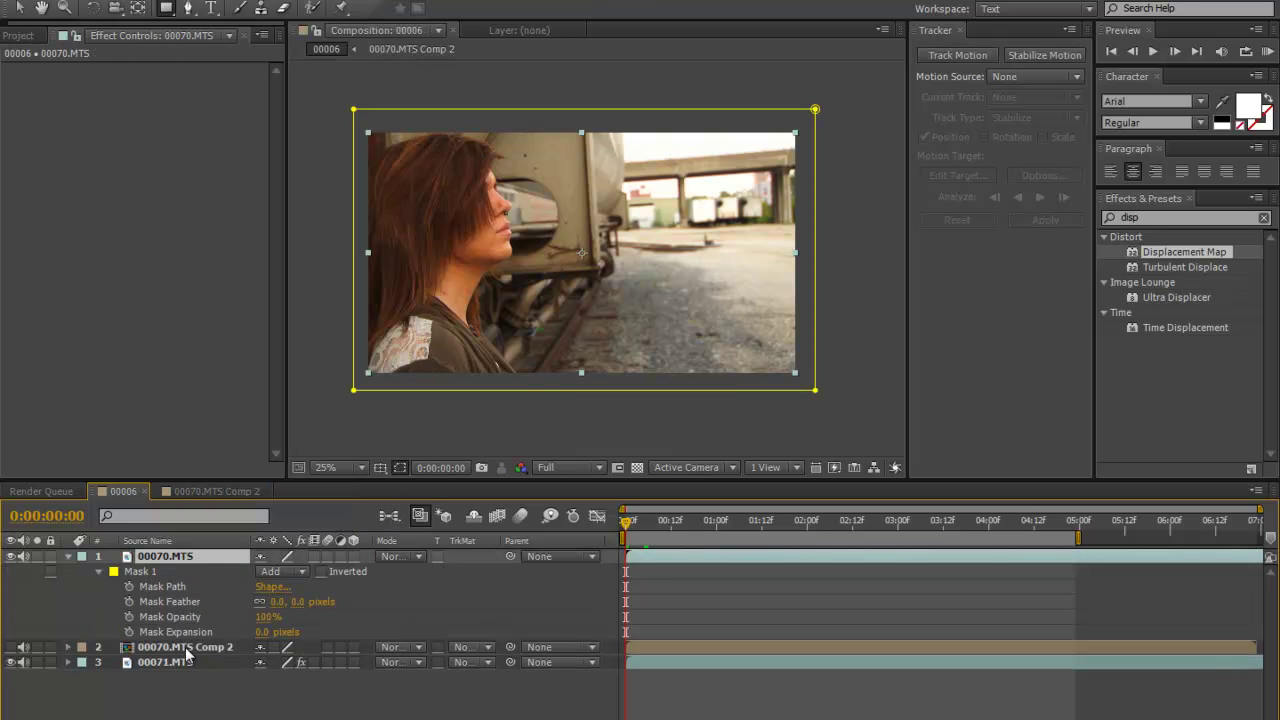
pyautogui.click(130, 633)
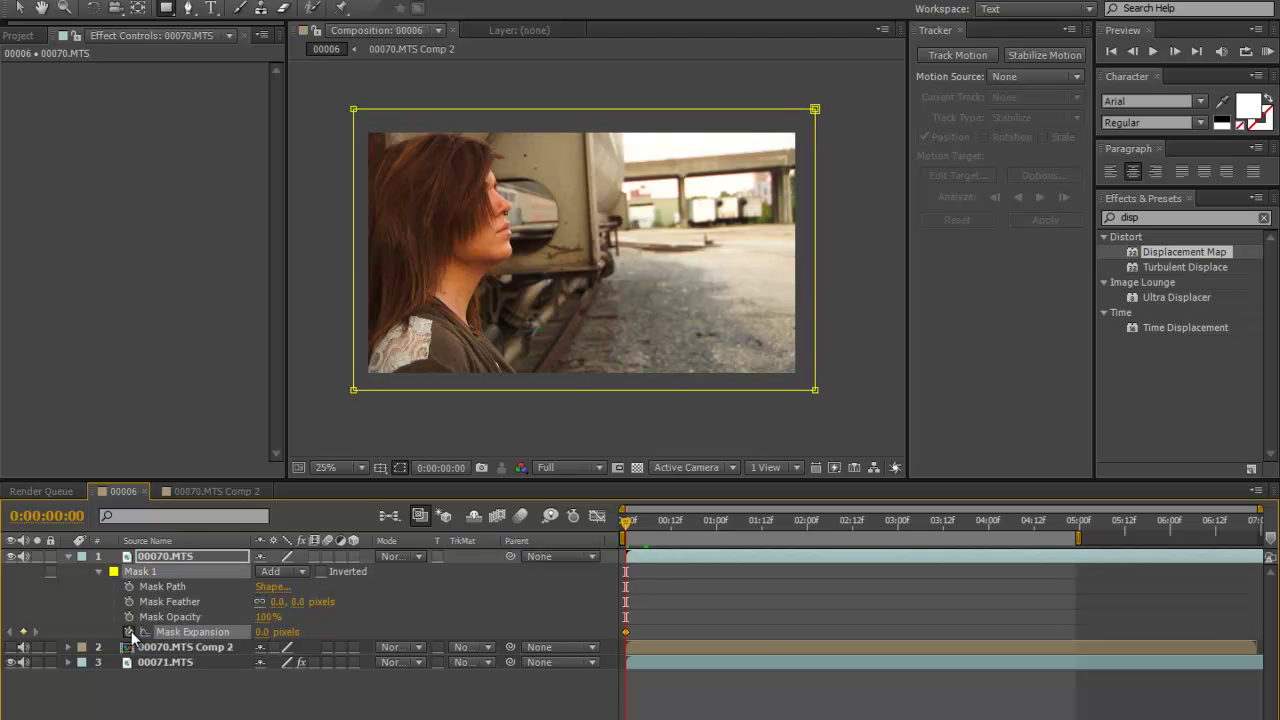
pyautogui.click(129, 587)
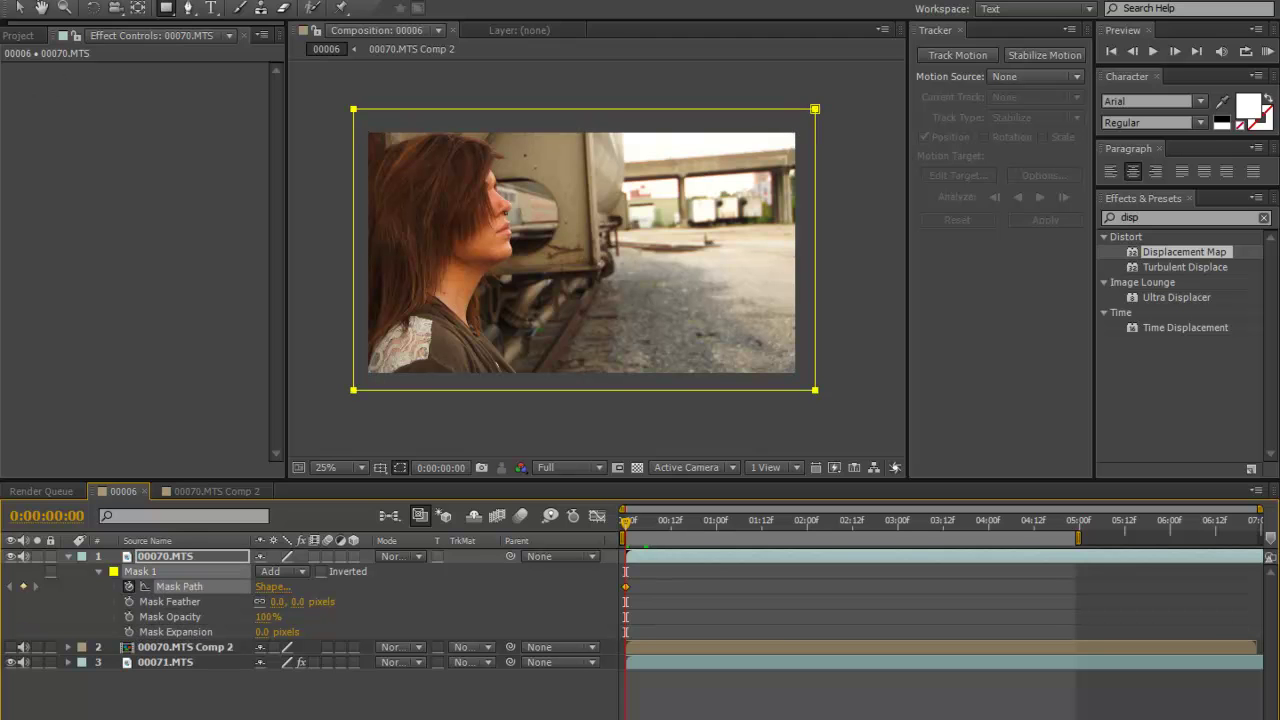
# Keyframe the mask at 0:00:02:00 by collapsing its lower edge up above the frame, and set the preview resolution to Quarter.
pyautogui.click(357, 394)
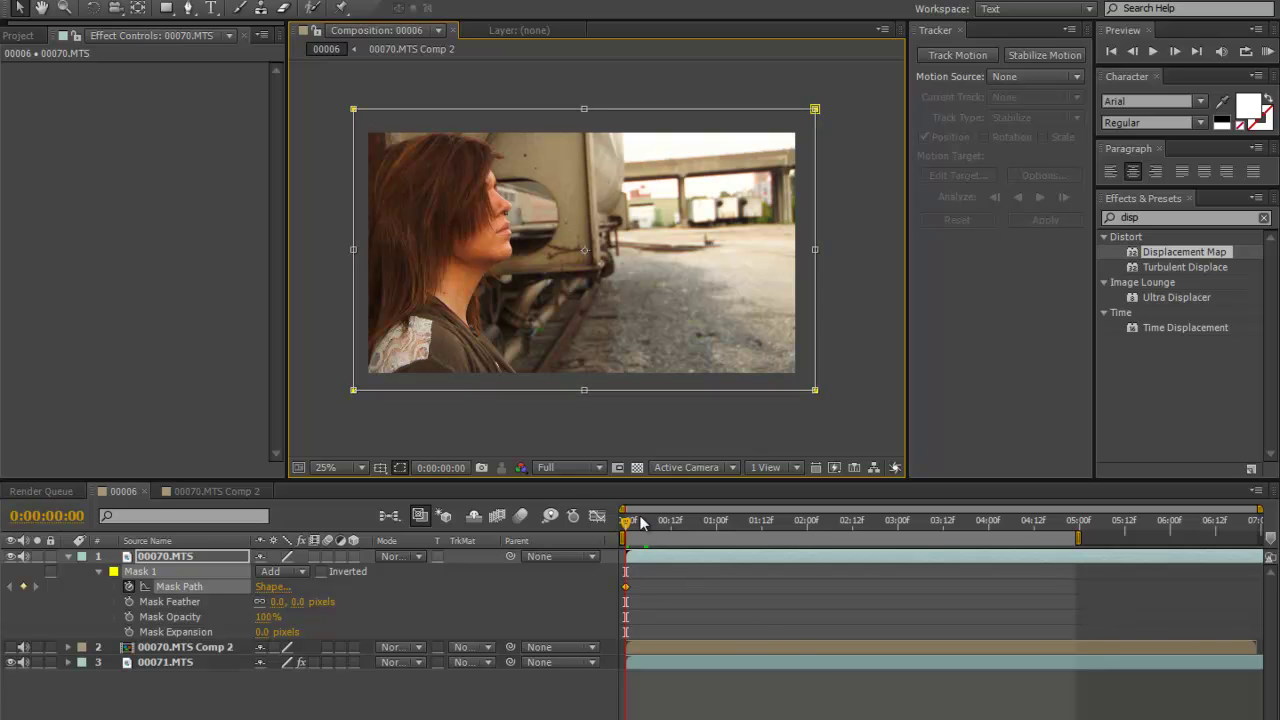
pyautogui.moveTo(630, 522); pyautogui.dragTo(810, 535)
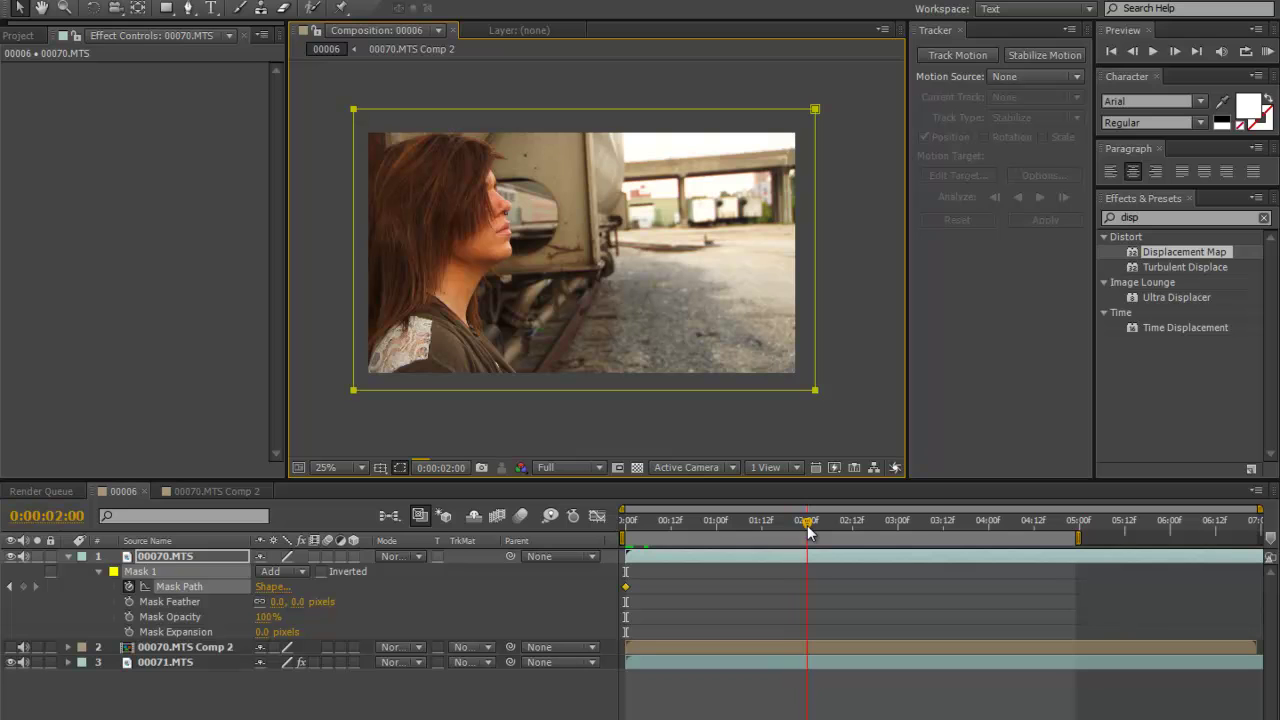
pyautogui.doubleClick(815, 393)
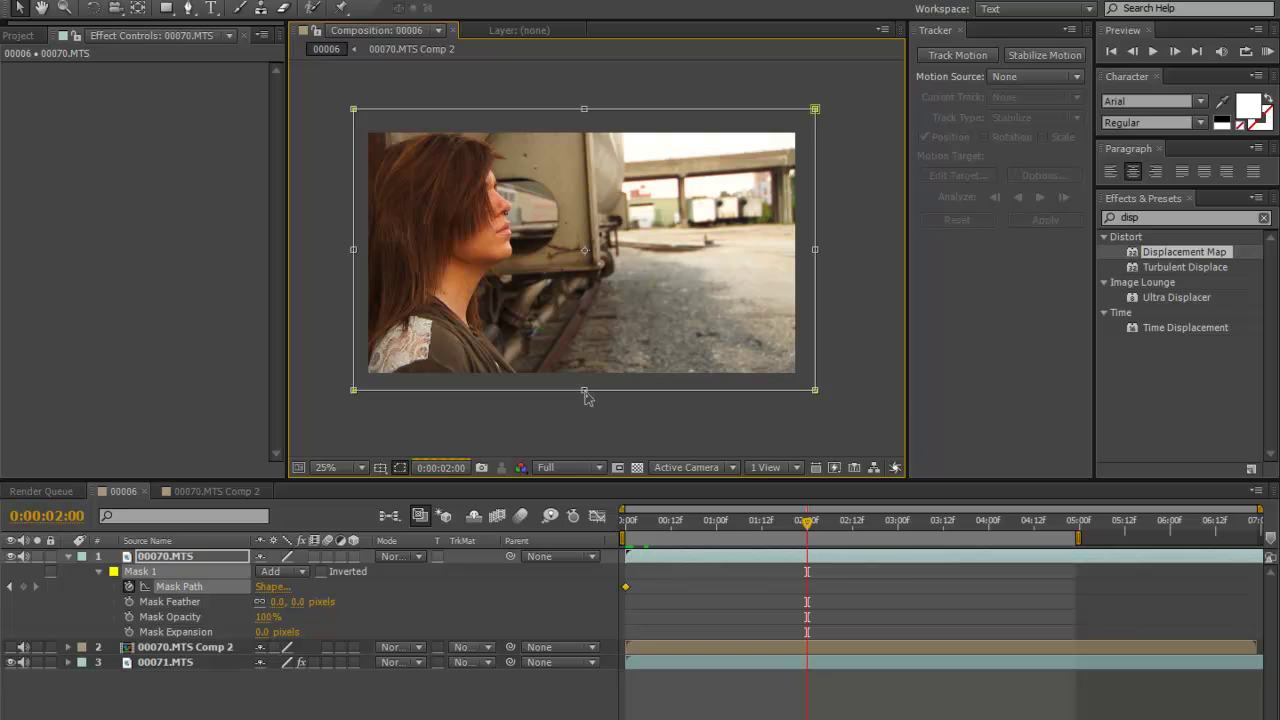
pyautogui.moveTo(586, 391); pyautogui.dragTo(612, 170)
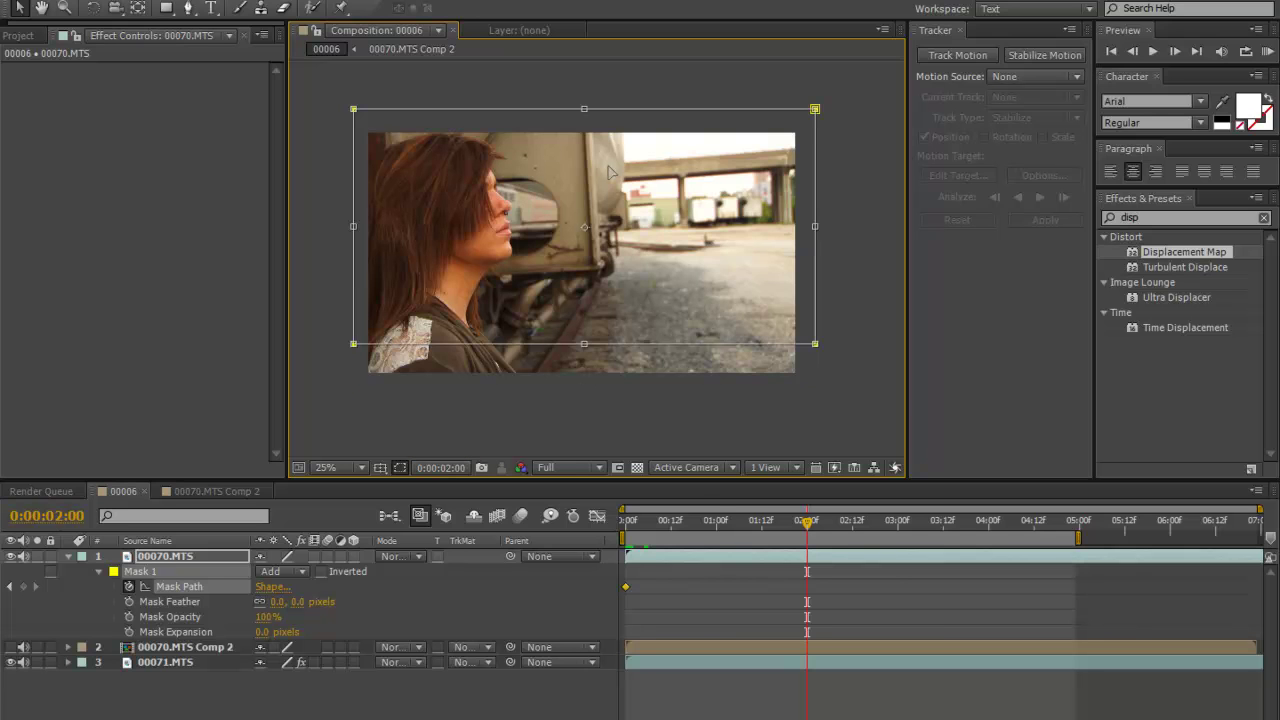
pyautogui.moveTo(597, 126); pyautogui.dragTo(591, 118)
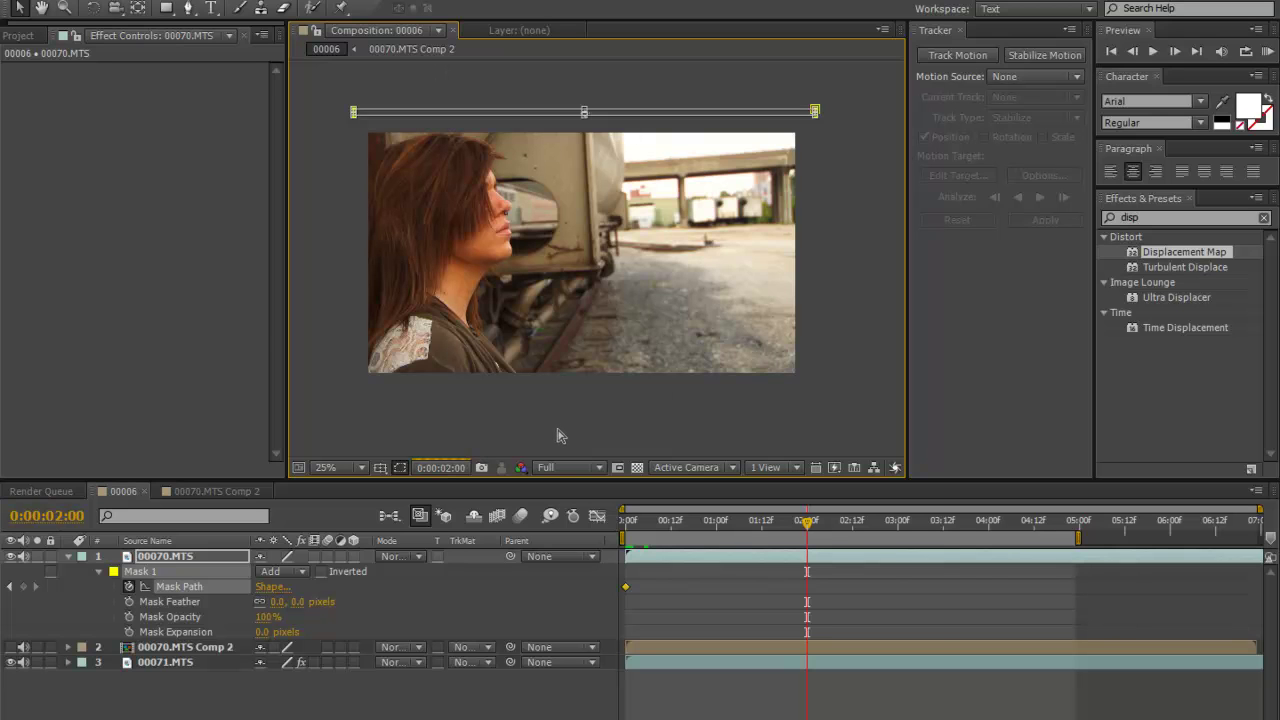
pyautogui.hotkey('ctrl', 'v')
pyautogui.hotkey('ctrl', 'alt', 'shift', 'j')
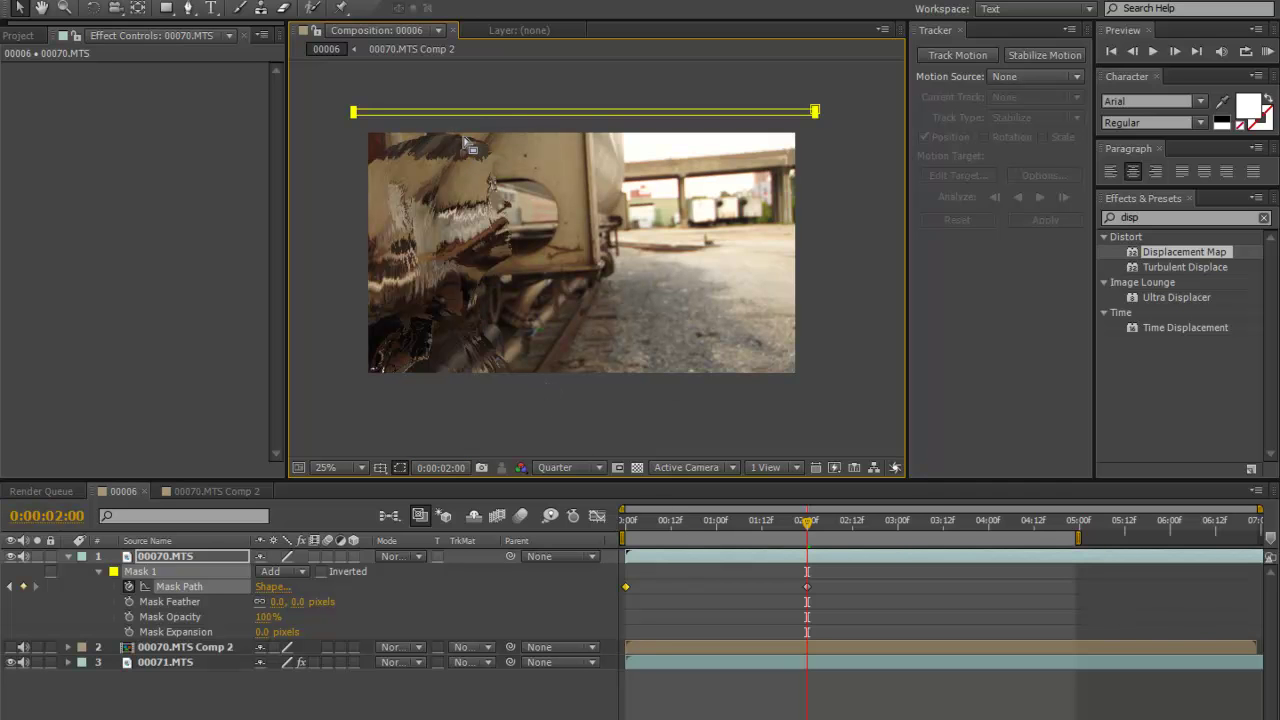
# Check the wipe edge at 0:00:01:05 and set the mask feather on 00070.MTS to 25 pixels.
pyautogui.moveTo(807, 522); pyautogui.dragTo(735, 540)
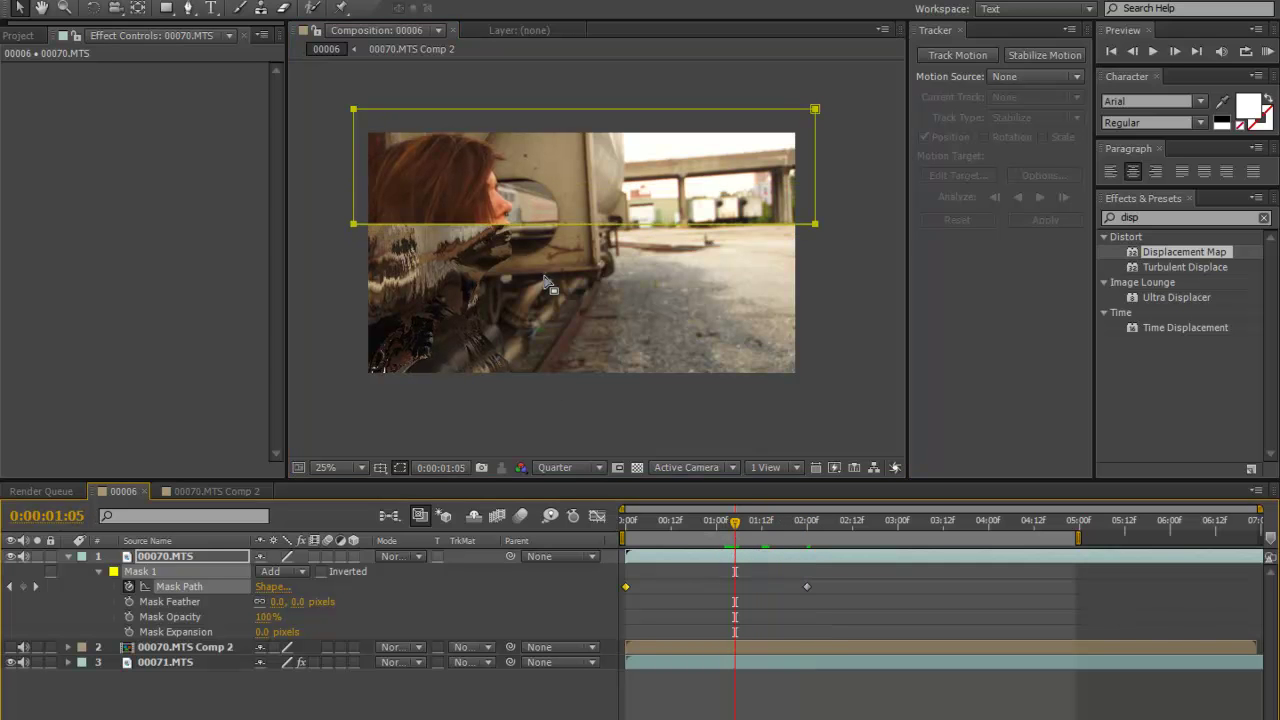
pyautogui.scroll(2, 620, 232)
pyautogui.moveTo(645, 225); pyautogui.dragTo(681, 231)
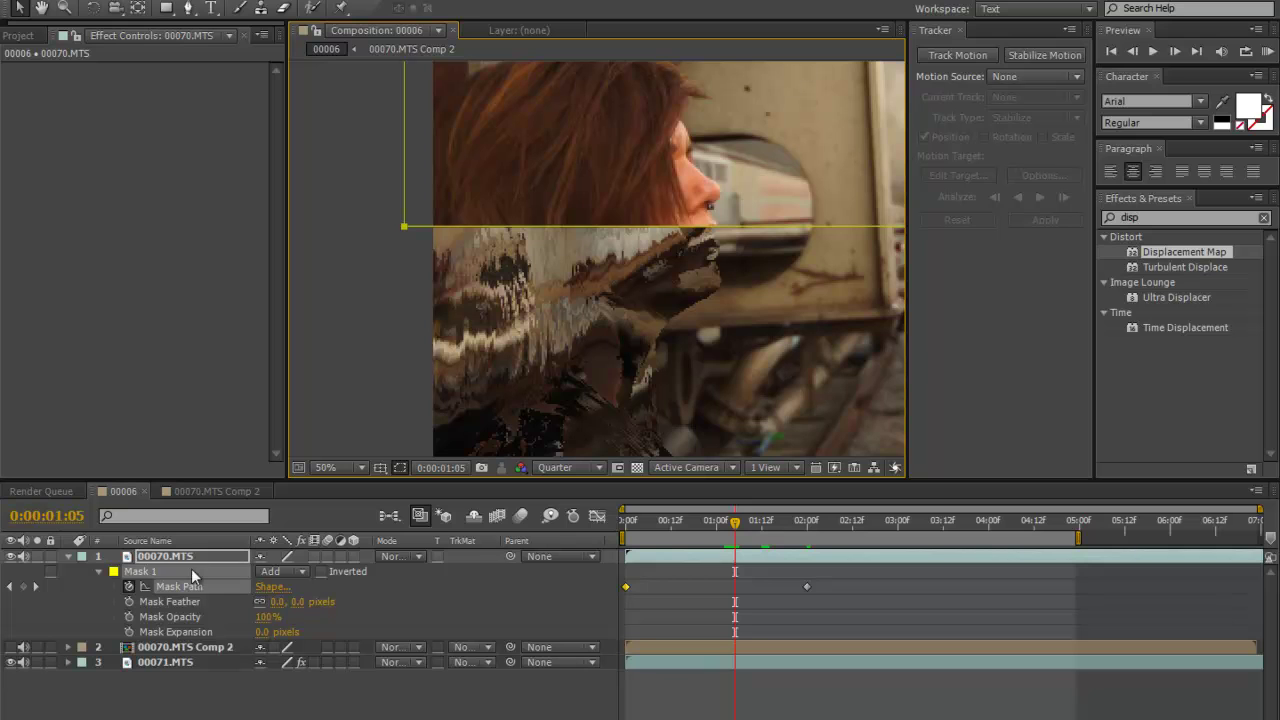
pyautogui.moveTo(282, 602); pyautogui.dragTo(298, 600)
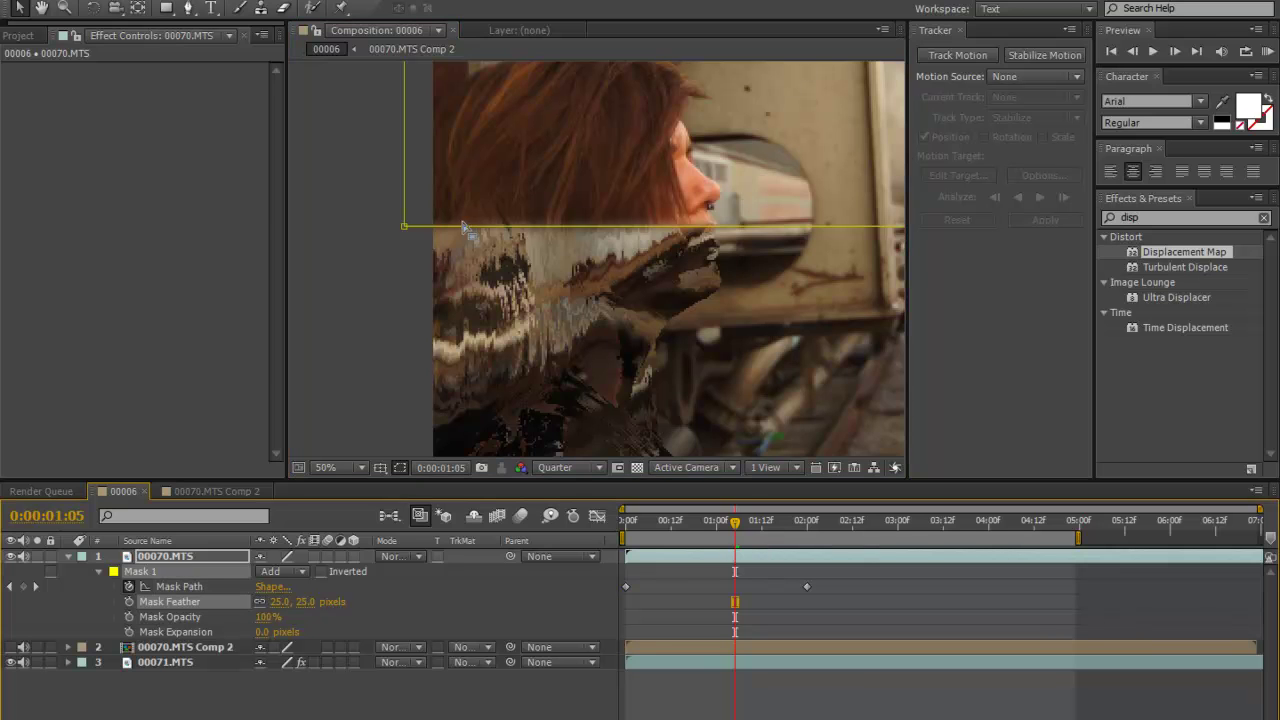
pyautogui.click(405, 330)
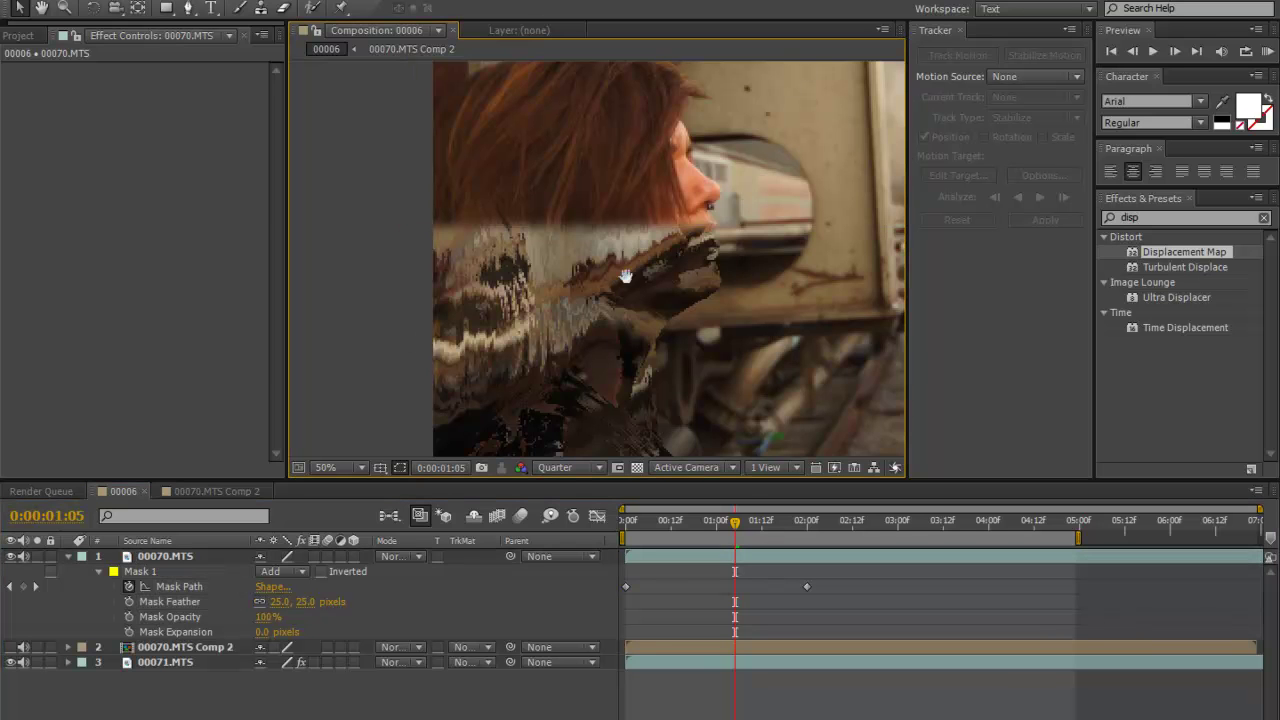
# Preview the masked wipe on 00070.MTS from the start of the composition.
pyautogui.scroll(-2, 626, 276)
pyautogui.moveTo(690, 298); pyautogui.dragTo(549, 293)
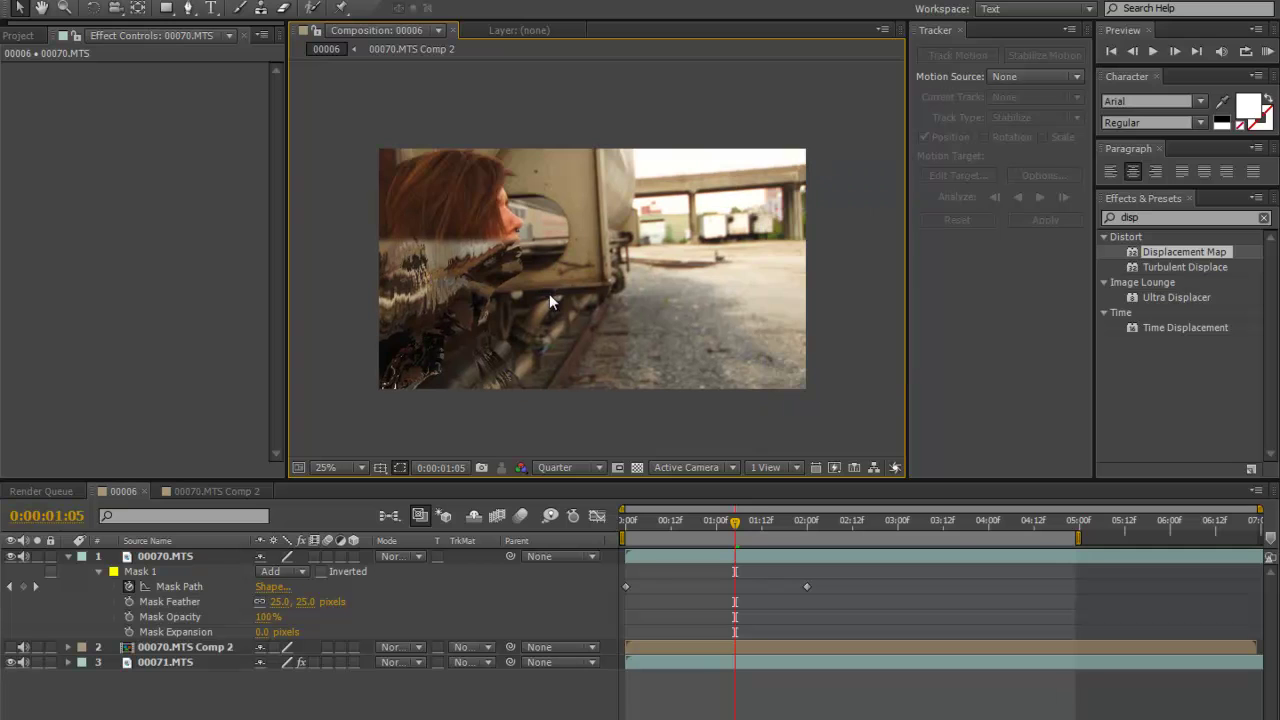
pyautogui.moveTo(678, 530); pyautogui.dragTo(601, 540)
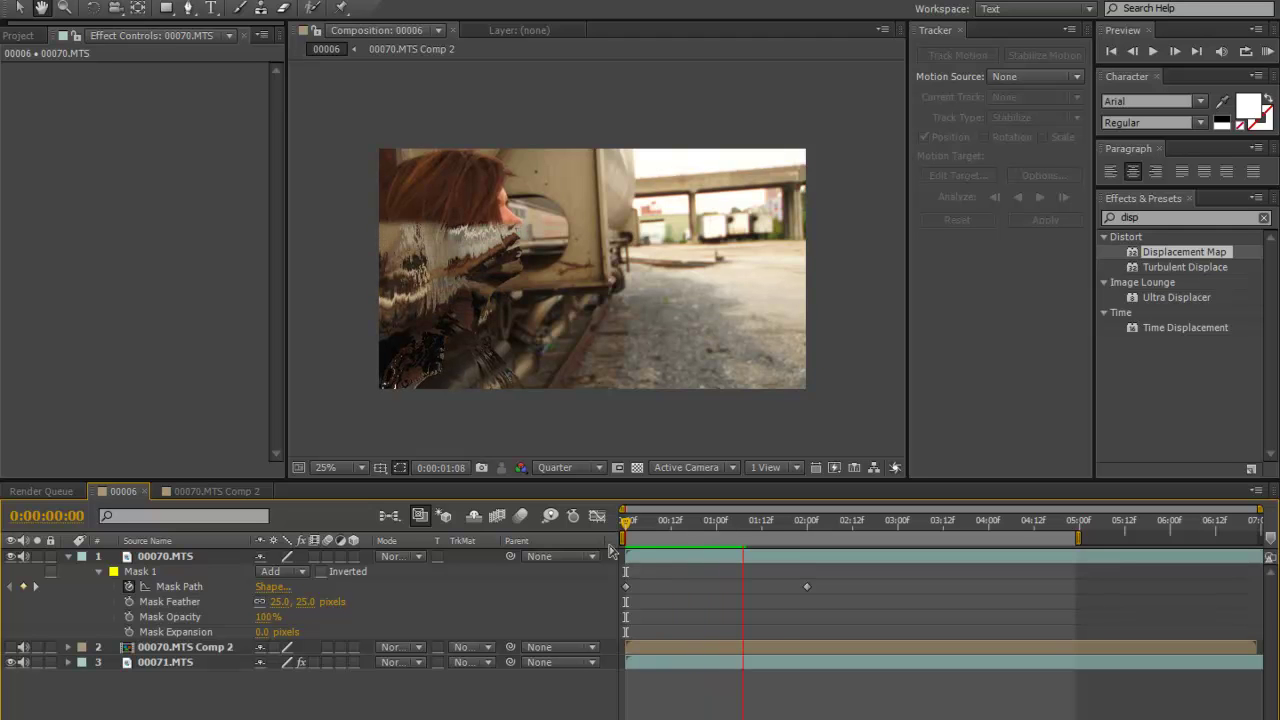
pyautogui.press('space')
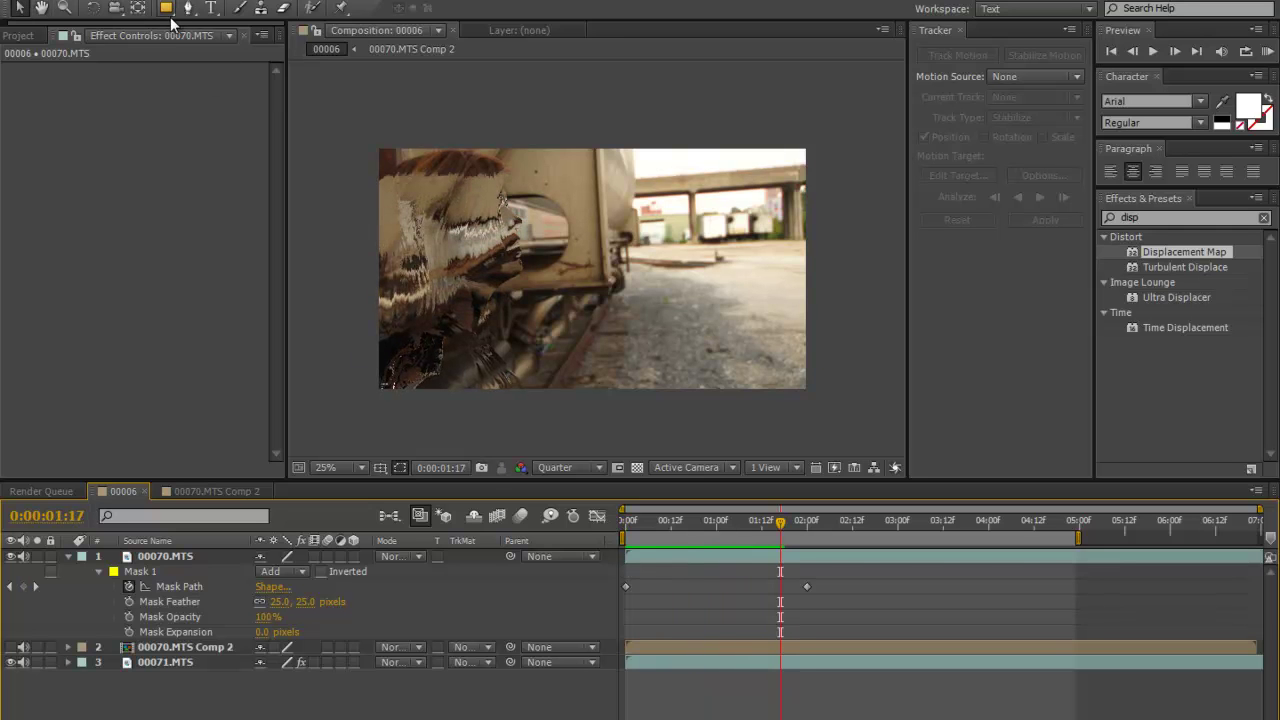
# Create a 1920 x 1080 solid layer in a pale cyan colour.
pyautogui.click(174, 3)
pyautogui.moveTo(166, 10)
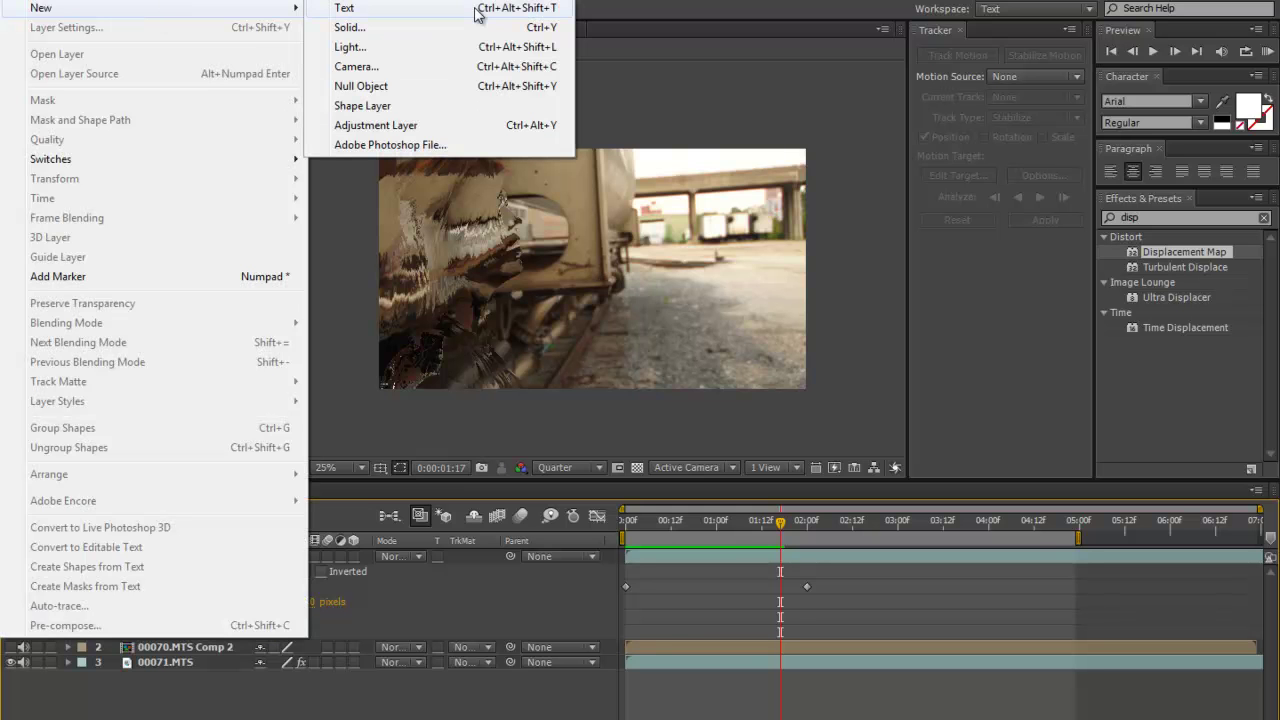
pyautogui.click(440, 27)
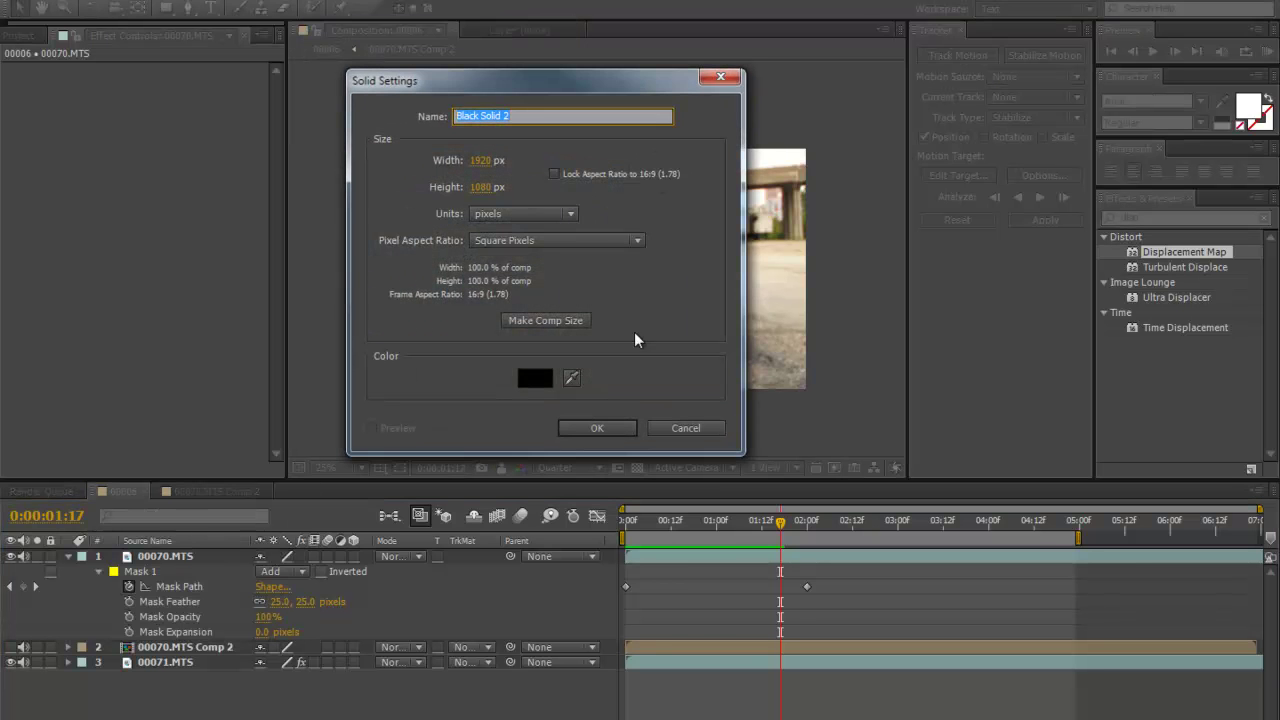
pyautogui.click(537, 378)
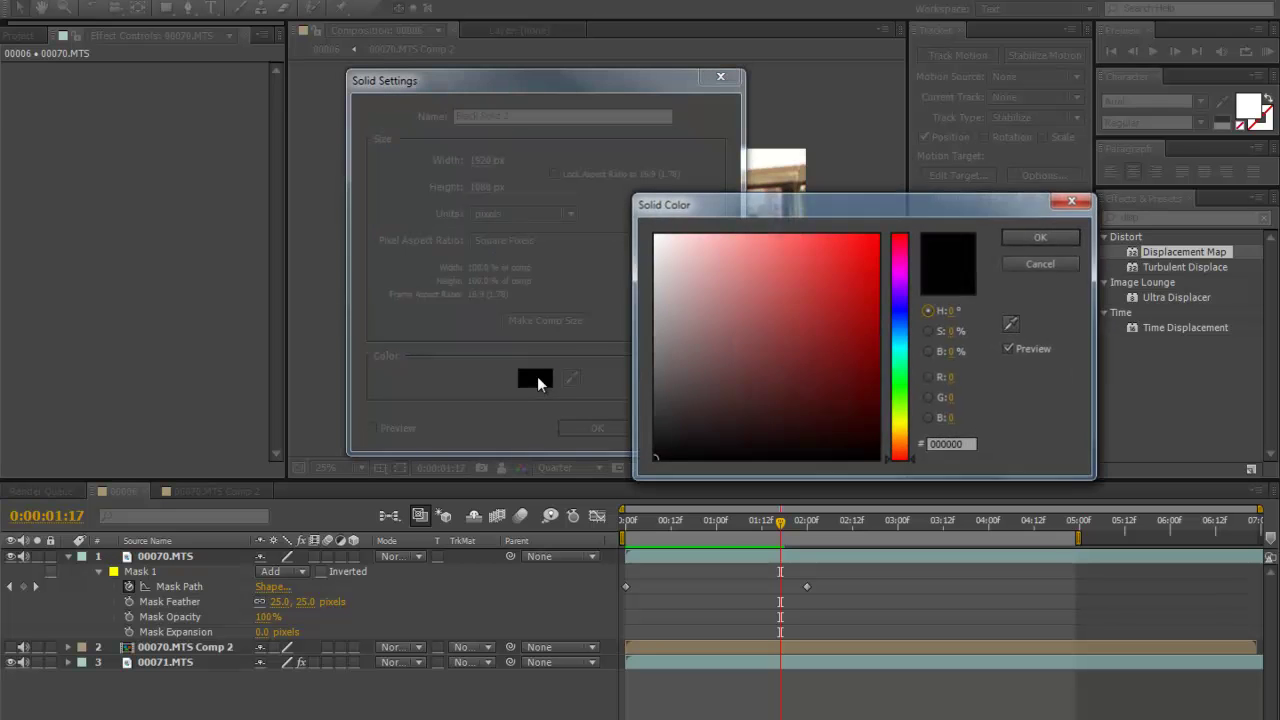
pyautogui.click(900, 352)
pyautogui.click(784, 277)
pyautogui.moveTo(784, 217)
pyautogui.mouseDown()
pyautogui.moveTo(792, 209)
pyautogui.moveTo(710, 212)
pyautogui.mouseUp()
pyautogui.click(1045, 237)
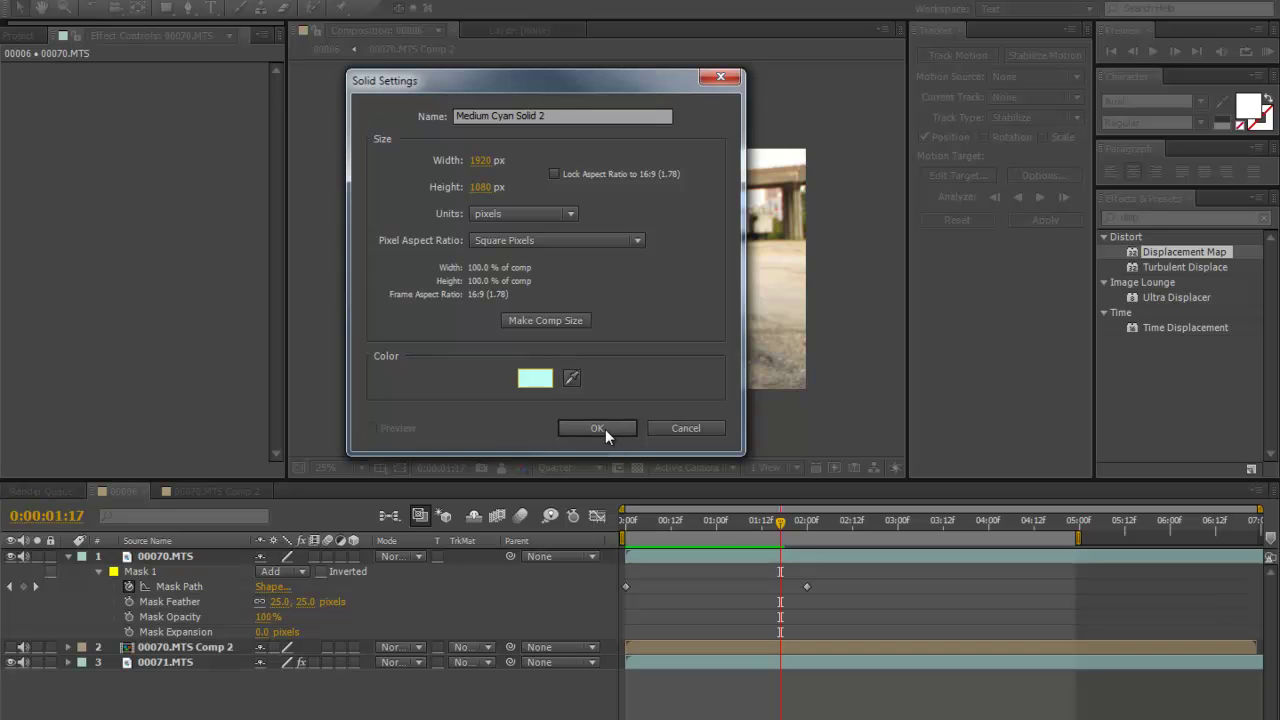
pyautogui.click(603, 428)
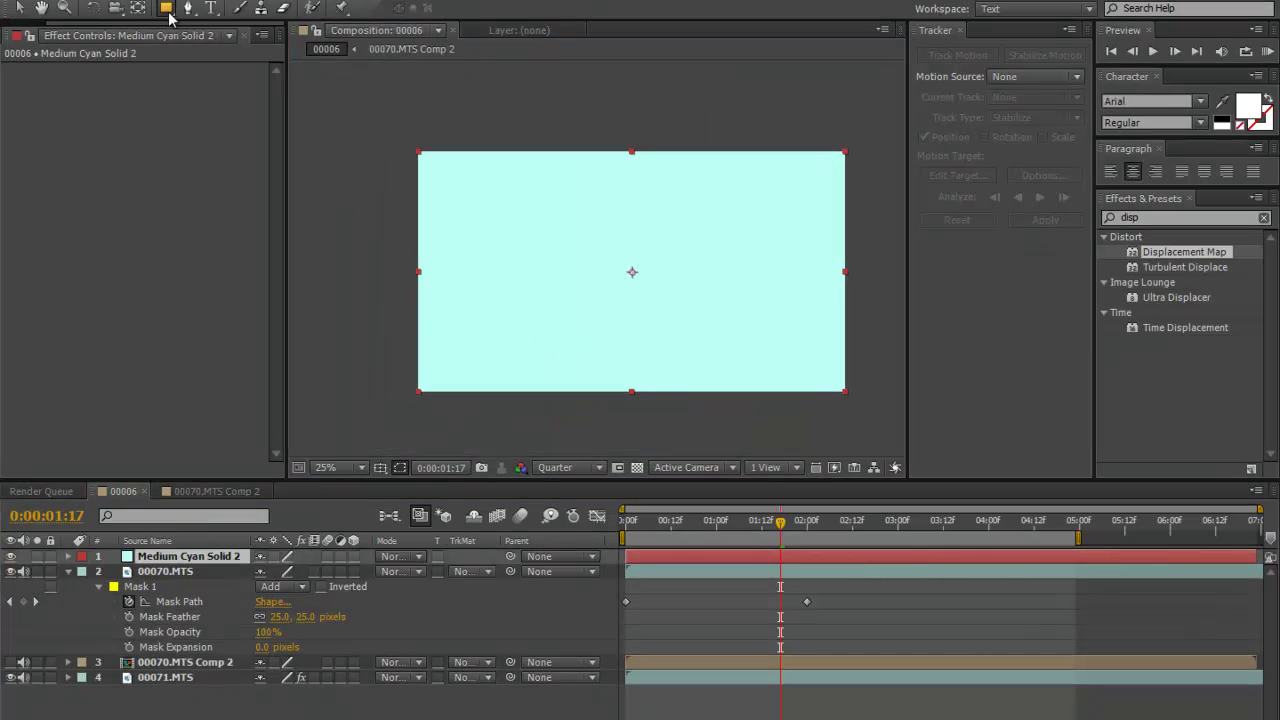
# Draw a thin horizontal rounded-rectangle mask on the cyan solid, spanning the width of the woman's displaced figure.
pyautogui.click(167, 10)
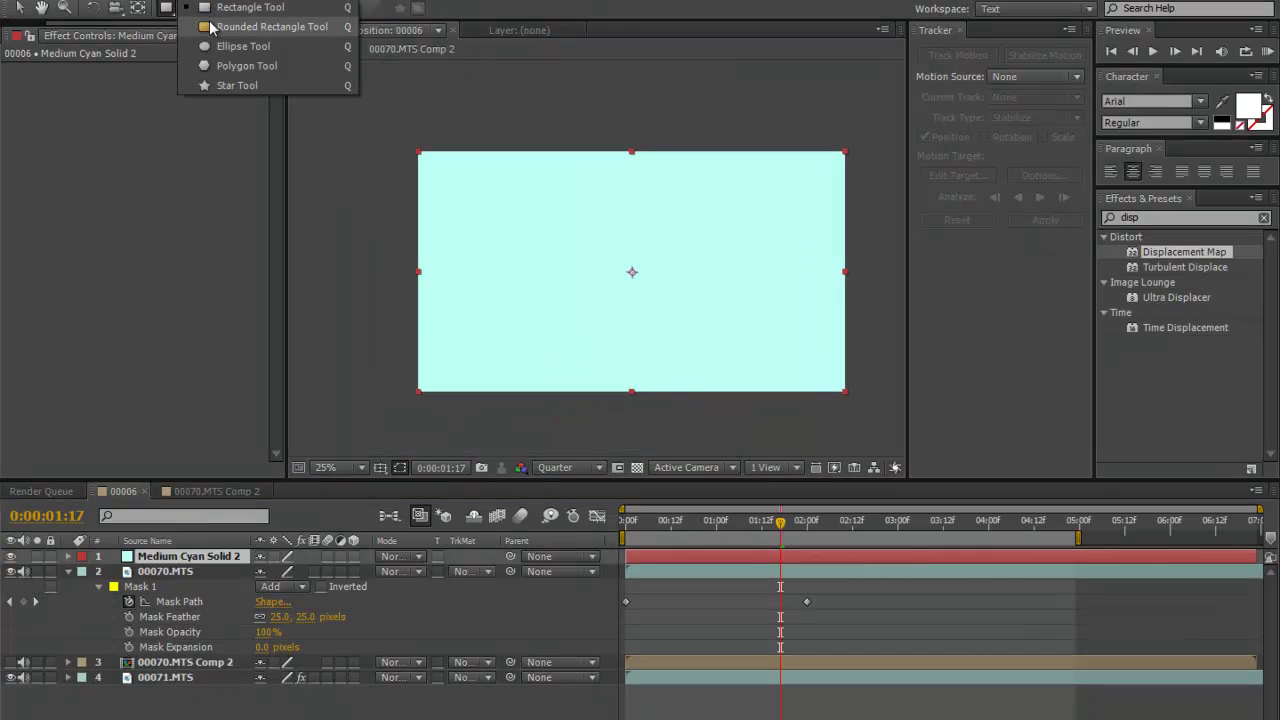
pyautogui.click(211, 27)
pyautogui.moveTo(448, 255); pyautogui.dragTo(543, 256)
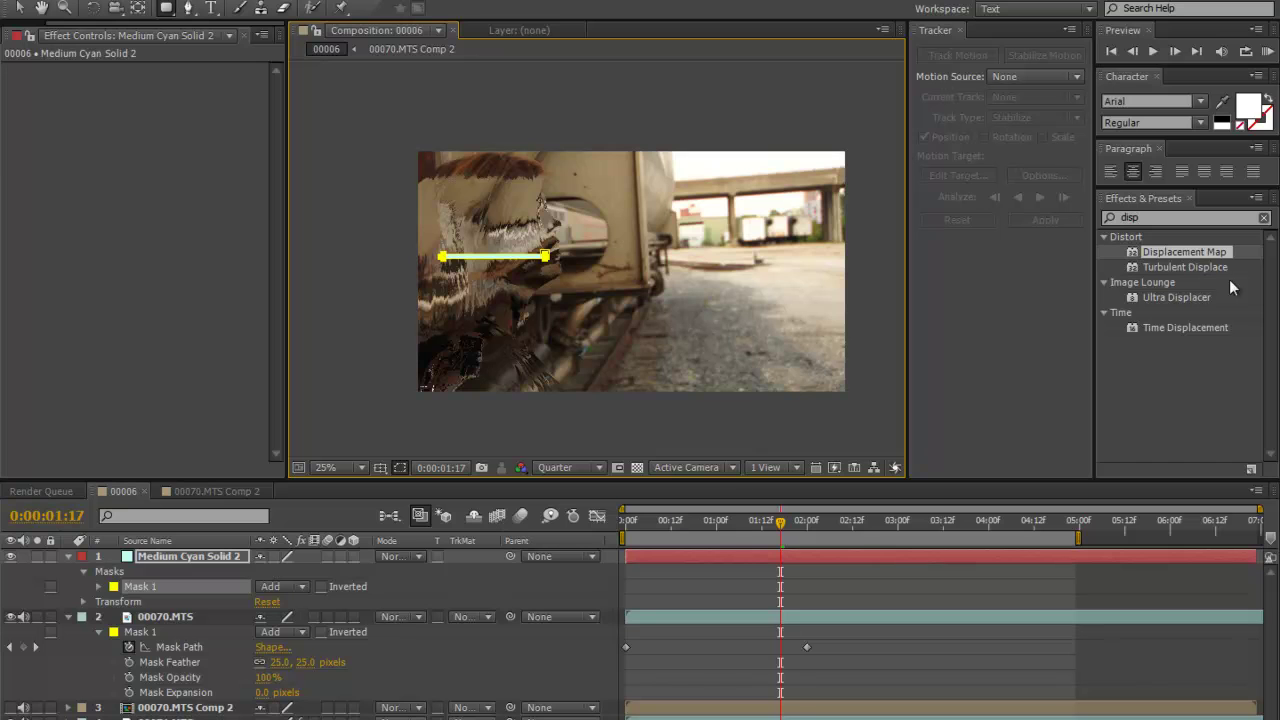
pyautogui.click(1165, 218)
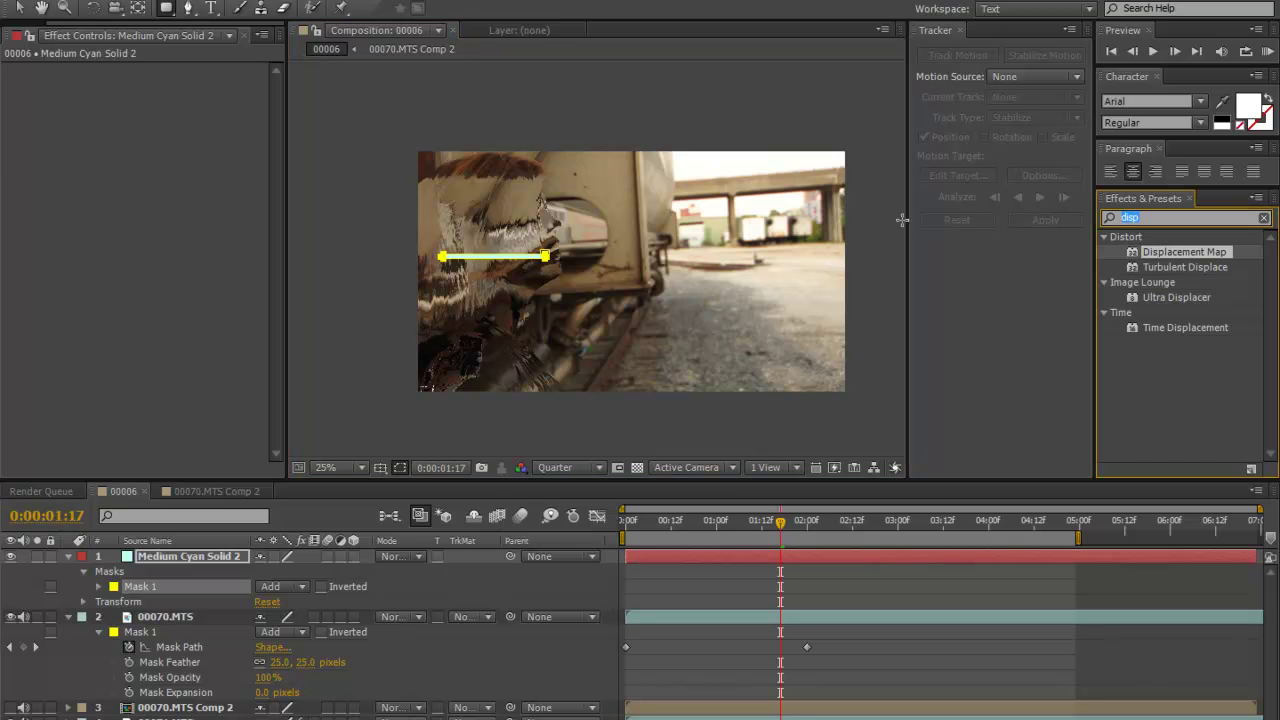
pyautogui.write('gau')
pyautogui.rightClick(902, 220)
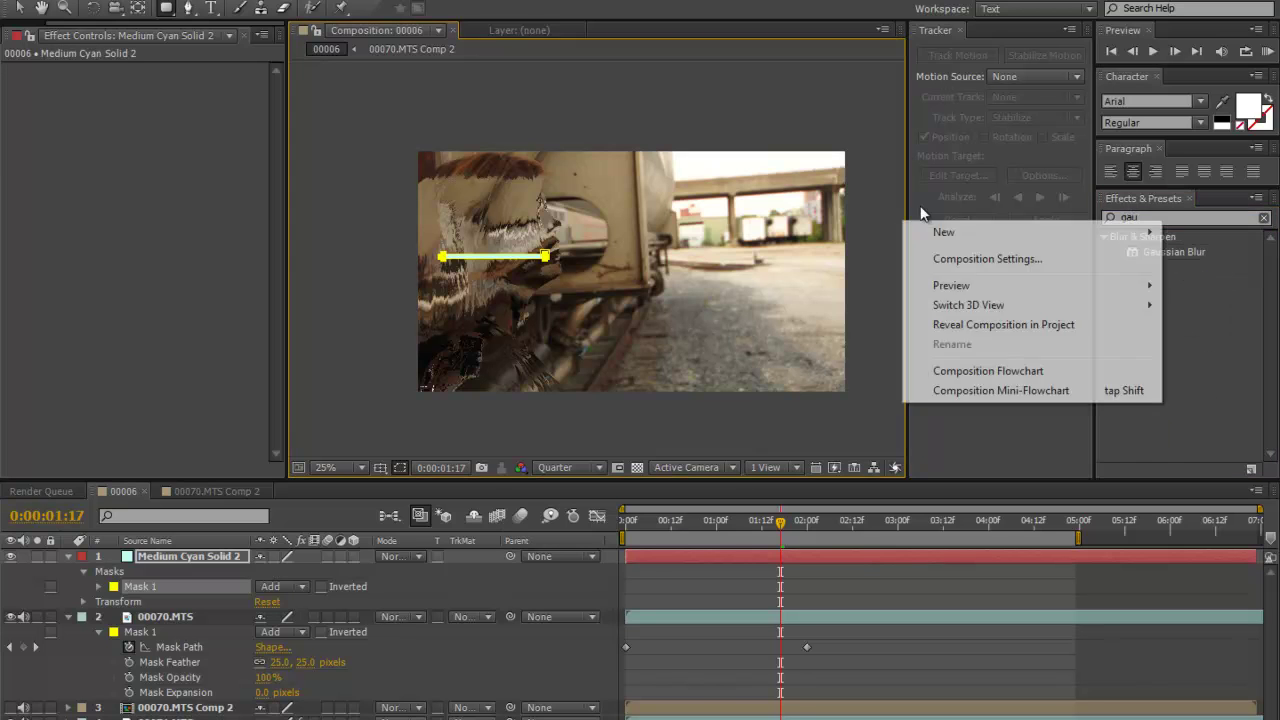
pyautogui.click(1175, 329)
pyautogui.click(1129, 255)
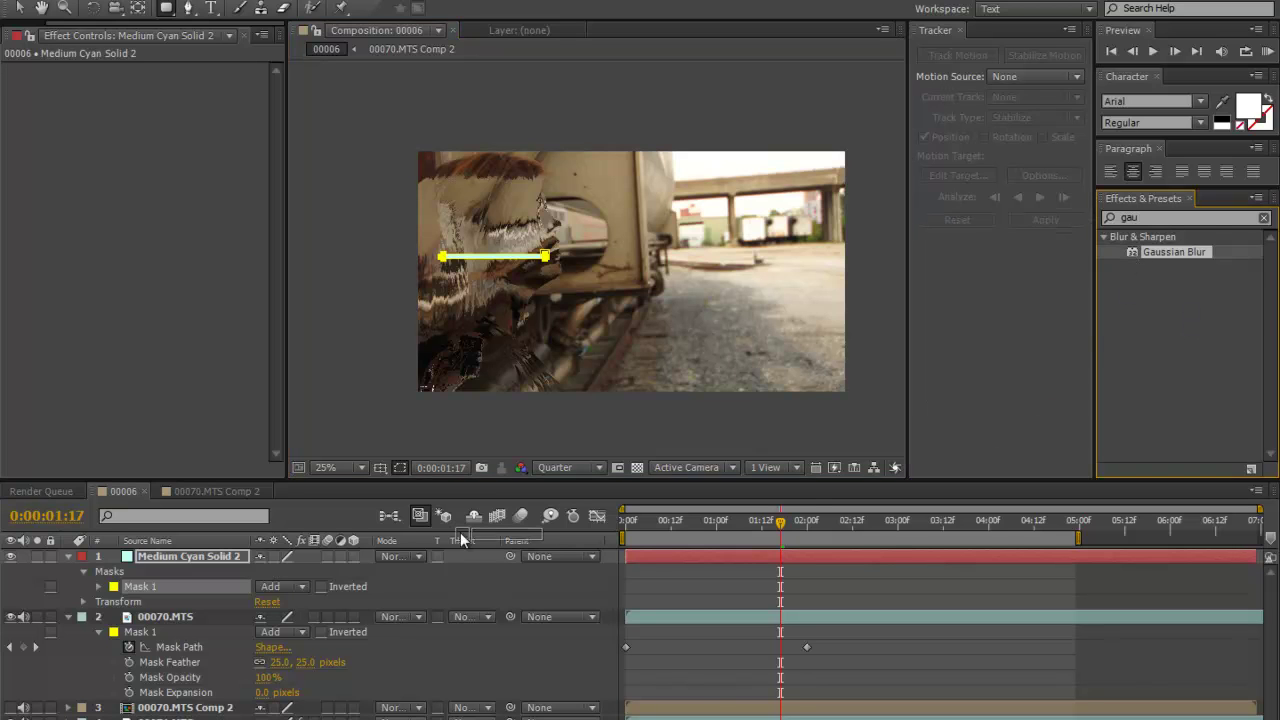
pyautogui.moveTo(1132, 252); pyautogui.dragTo(1135, 257)
# Set the mask feather on Medium Cyan Solid 2 to 6 pixels and the layer's blending mode to Add.
pyautogui.moveTo(162, 611); pyautogui.dragTo(163, 602)
pyautogui.click(170, 550)
pyautogui.press('m')
pyautogui.press('m')
pyautogui.press('m')
pyautogui.press('m')
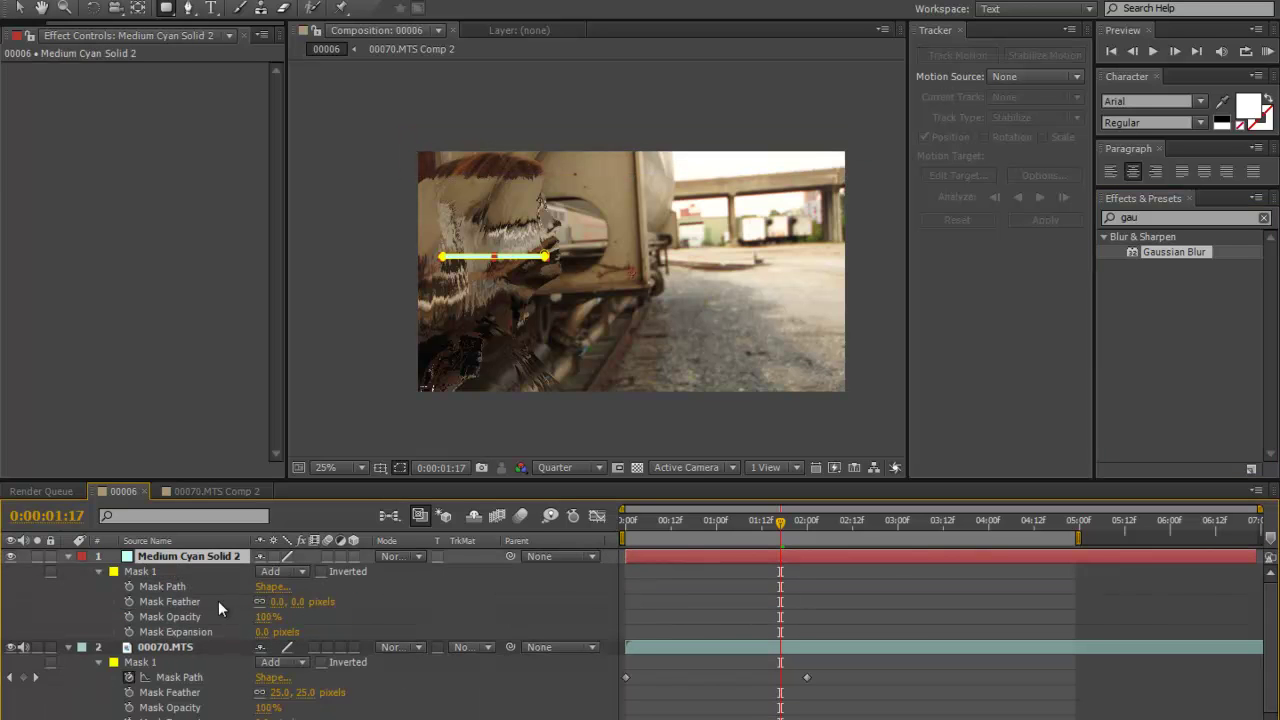
pyautogui.scroll(1, 578, 261)
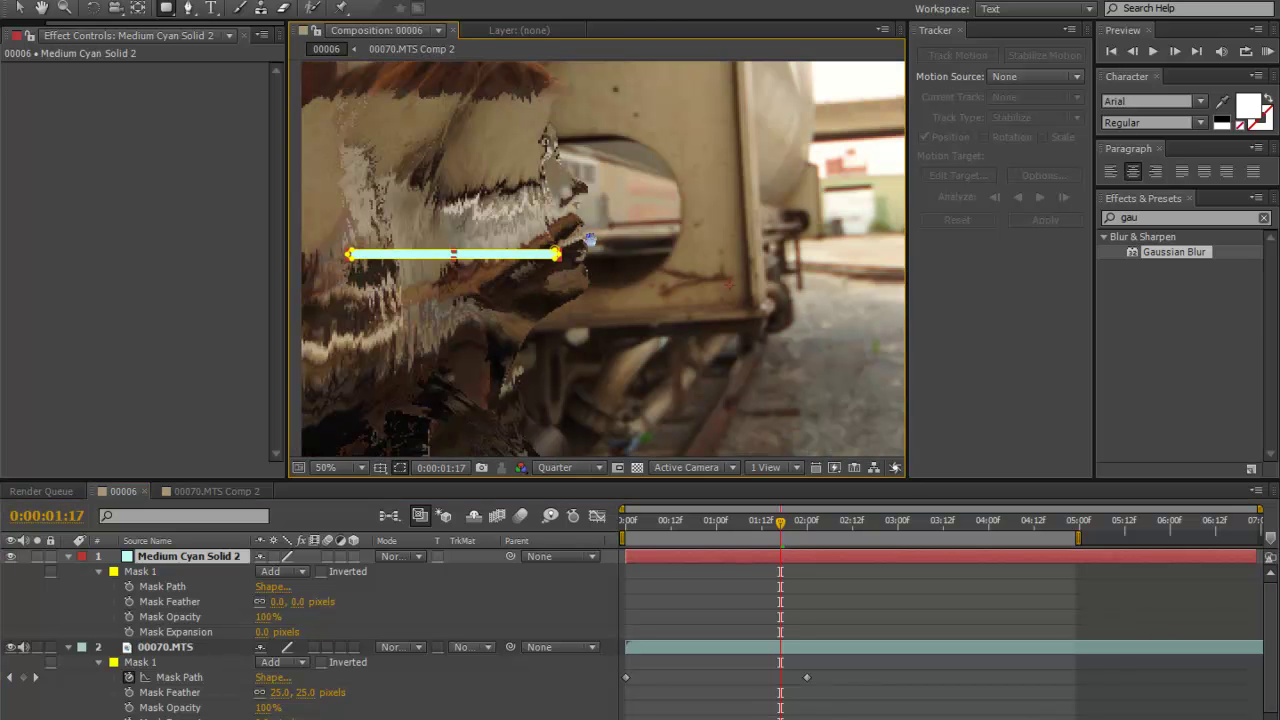
pyautogui.moveTo(295, 603); pyautogui.dragTo(285, 601)
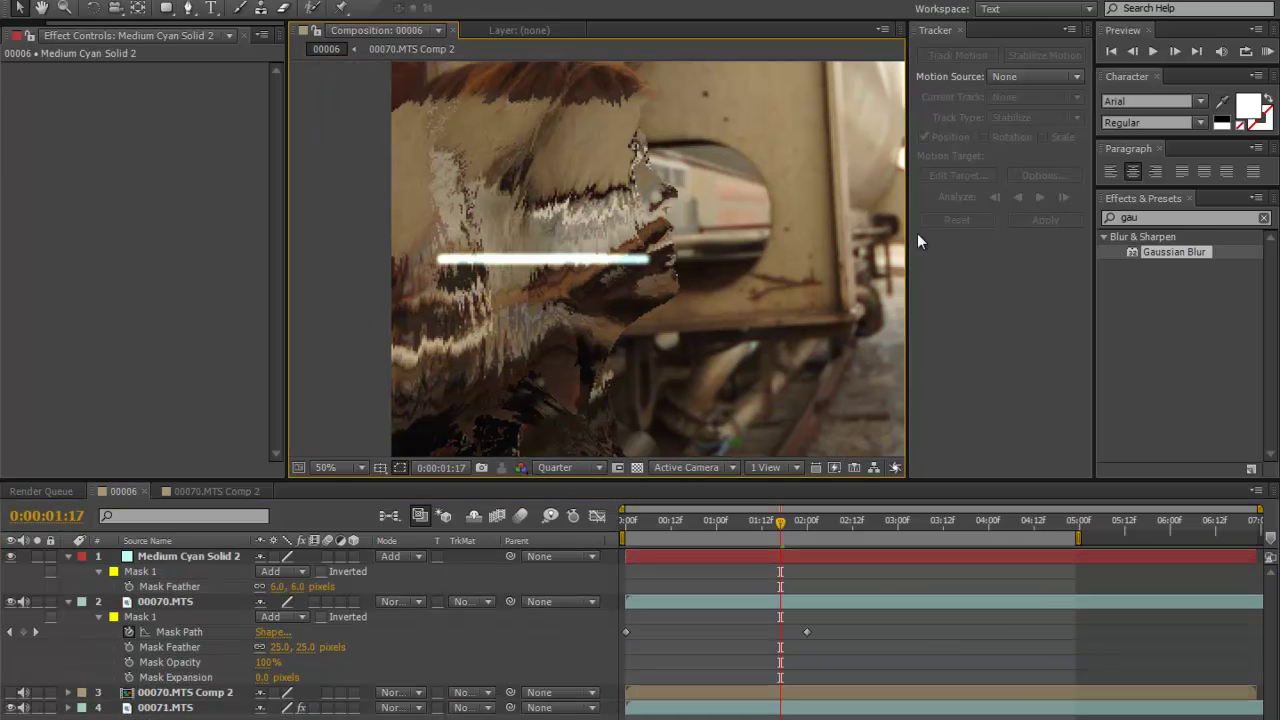
# Find the Stylize Glow effect and apply it to Medium Cyan Solid 2.
pyautogui.hotkey('ctrl', '5')
pyautogui.write('glow')
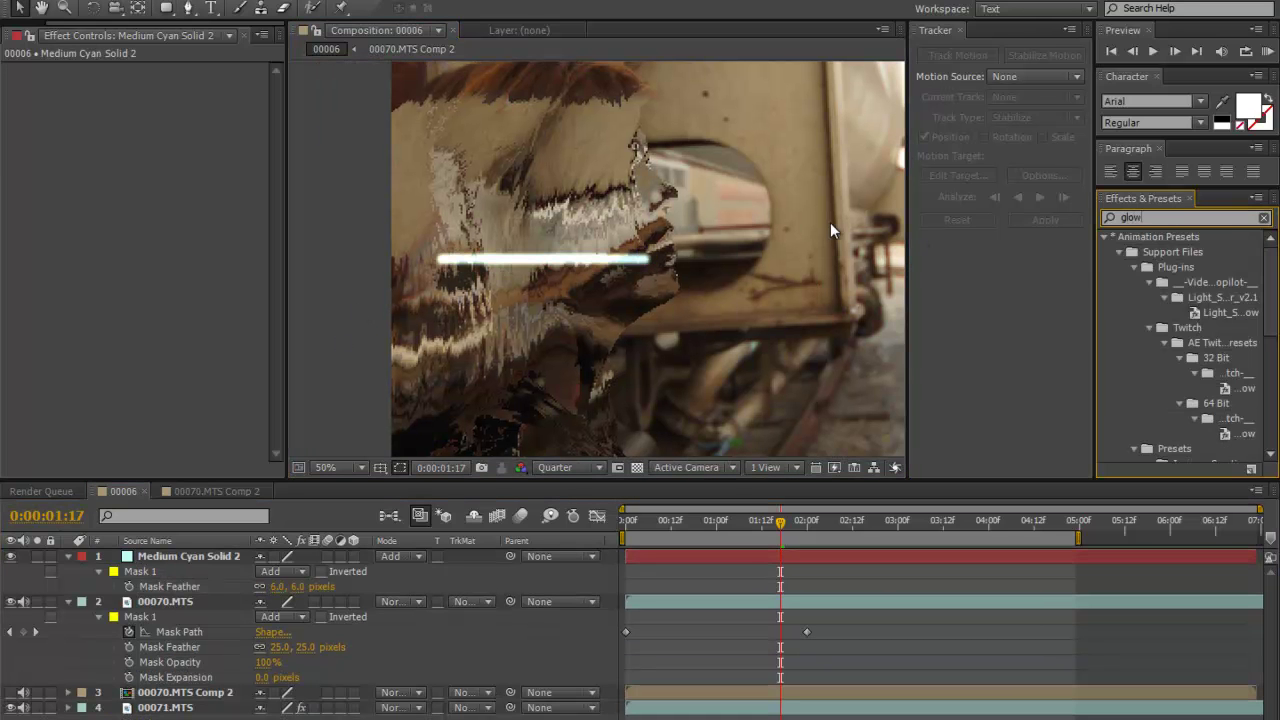
pyautogui.scroll(-3, 1206, 375)
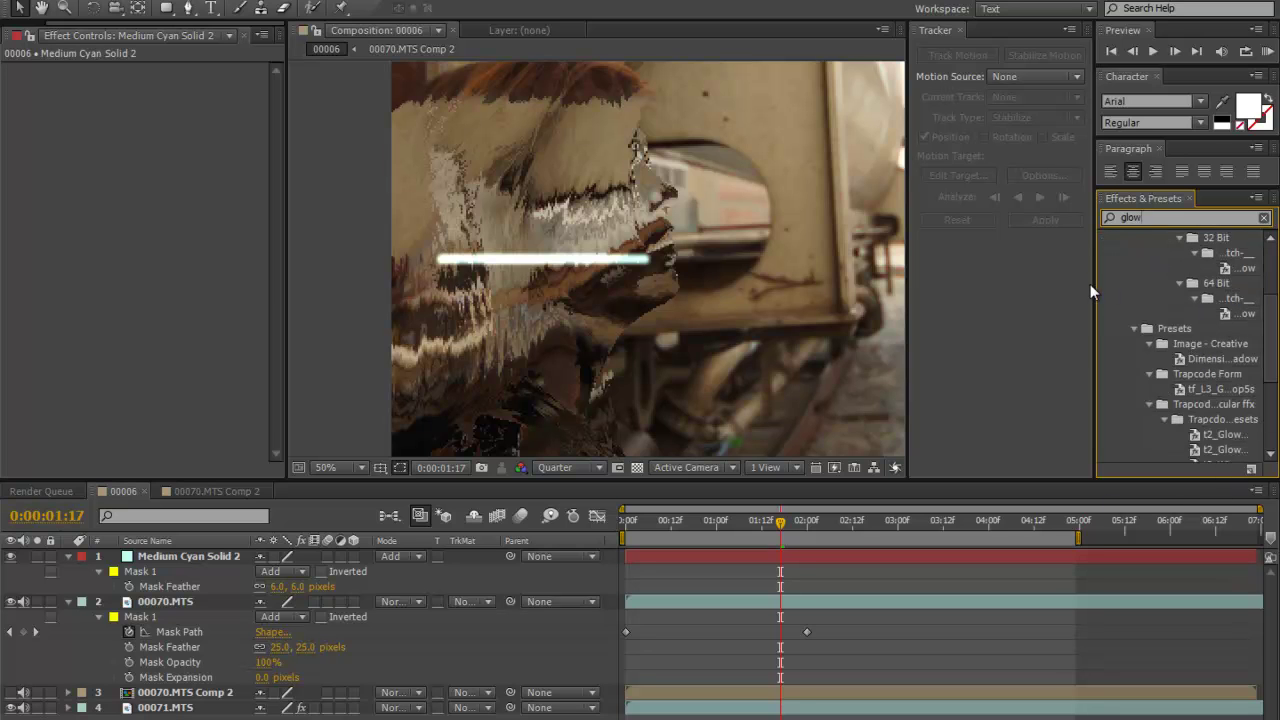
pyautogui.moveTo(1094, 291); pyautogui.dragTo(997, 294)
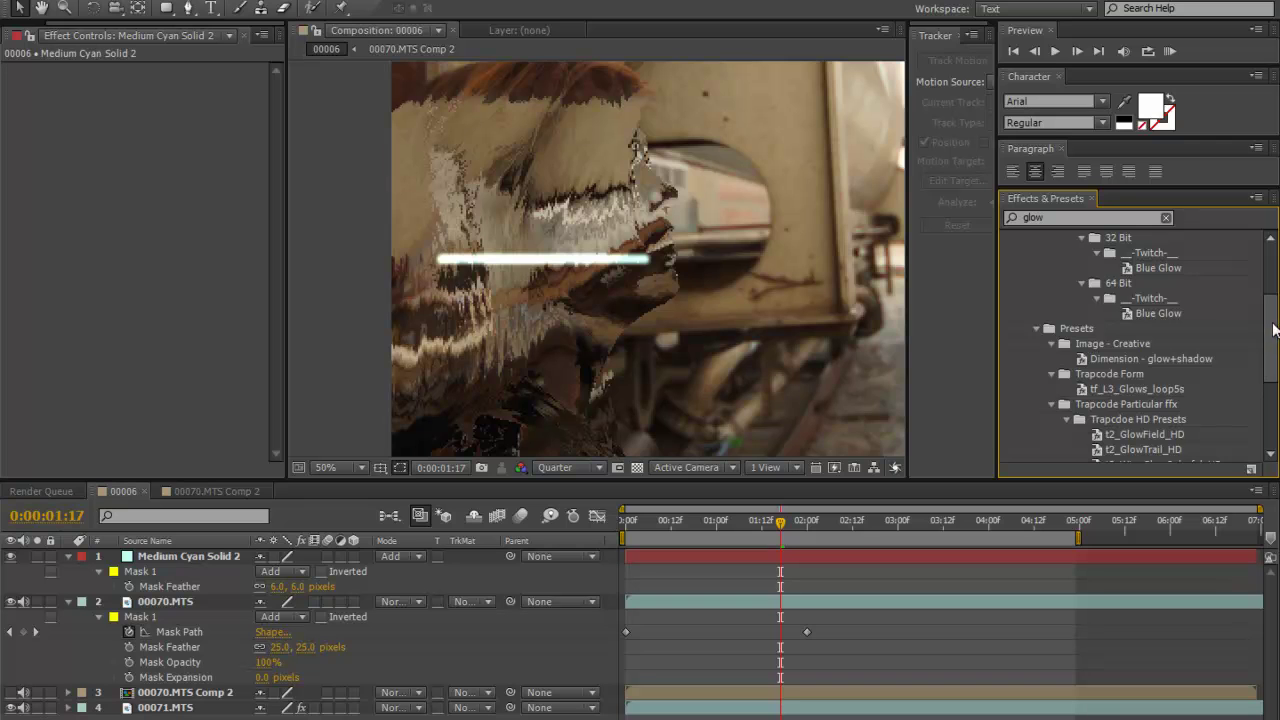
pyautogui.moveTo(1273, 330); pyautogui.dragTo(1261, 393)
pyautogui.moveTo(1031, 455); pyautogui.dragTo(736, 554)
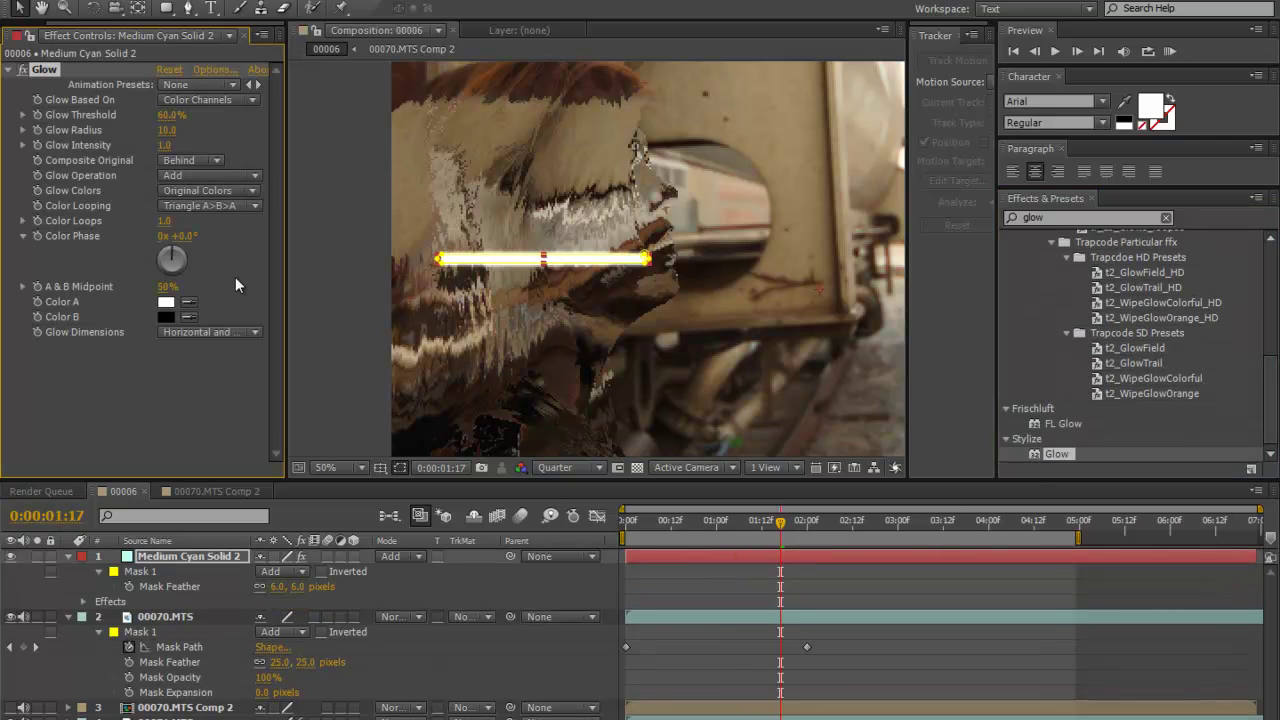
# Set the solid's Glow Radius to 71 and Glow Threshold to 93.7%.
pyautogui.moveTo(166, 130); pyautogui.dragTo(230, 114)
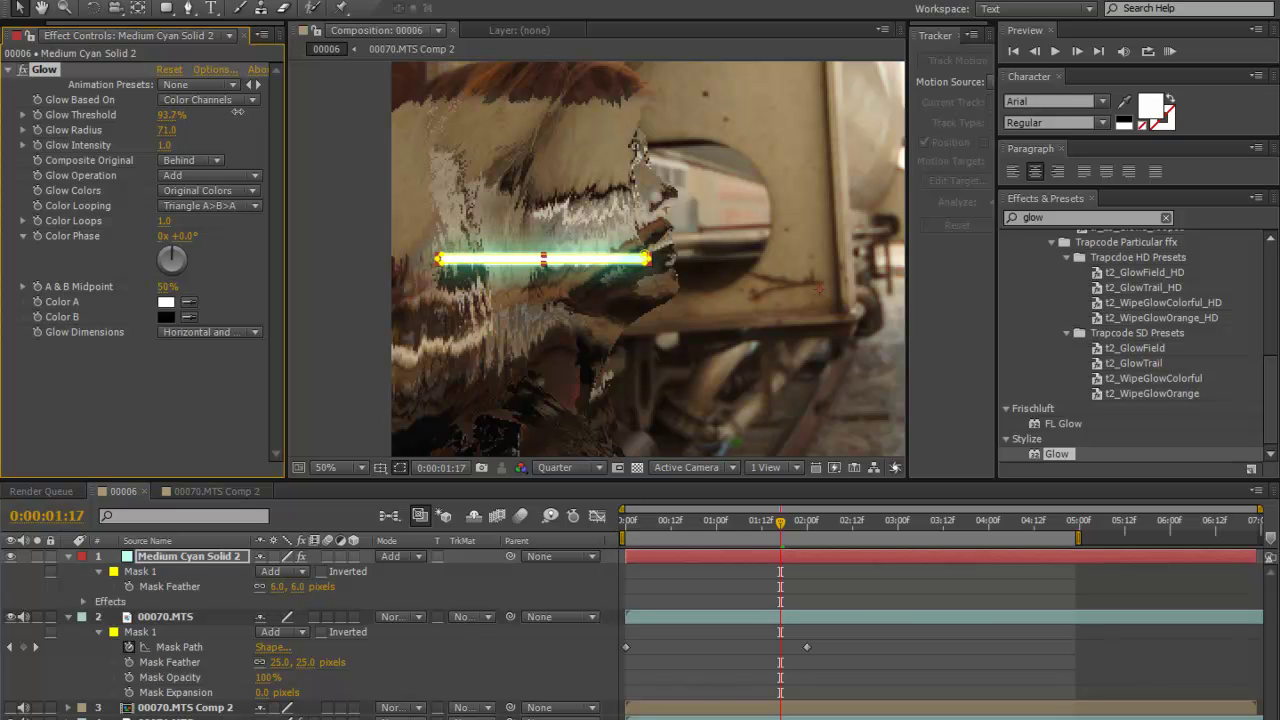
pyautogui.scroll(-2, 550, 280)
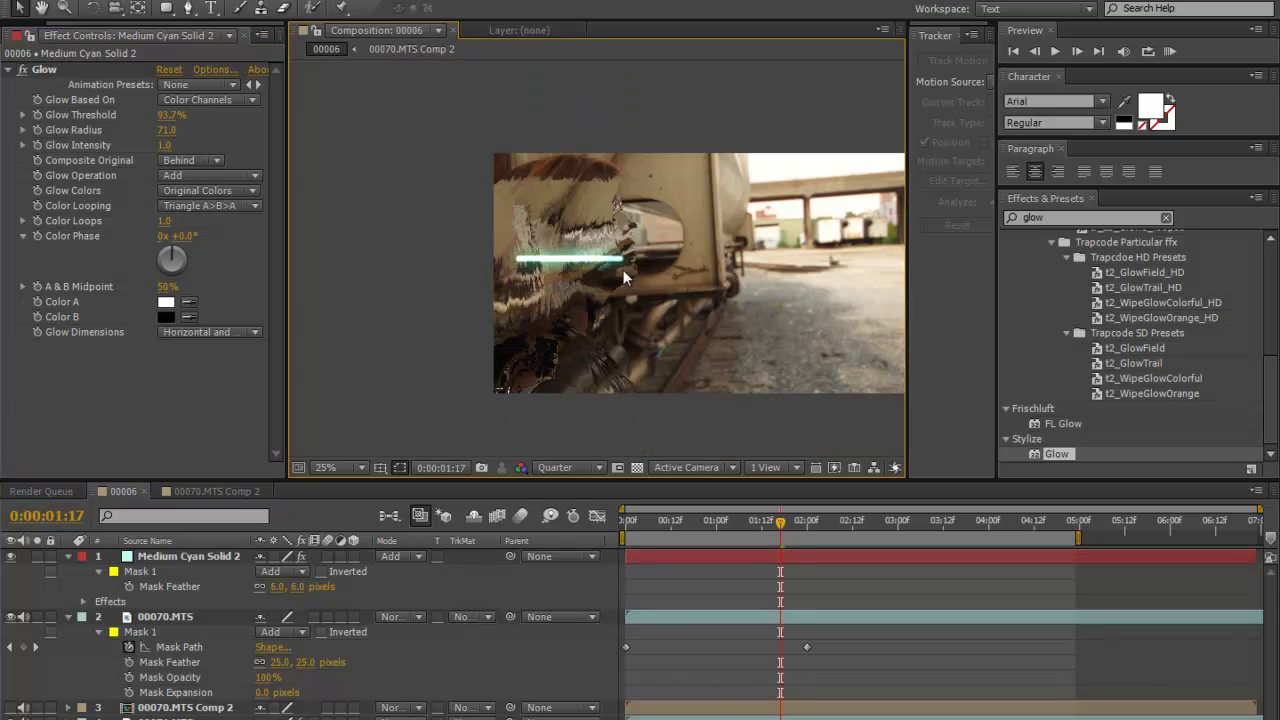
pyautogui.moveTo(622, 269); pyautogui.dragTo(562, 285)
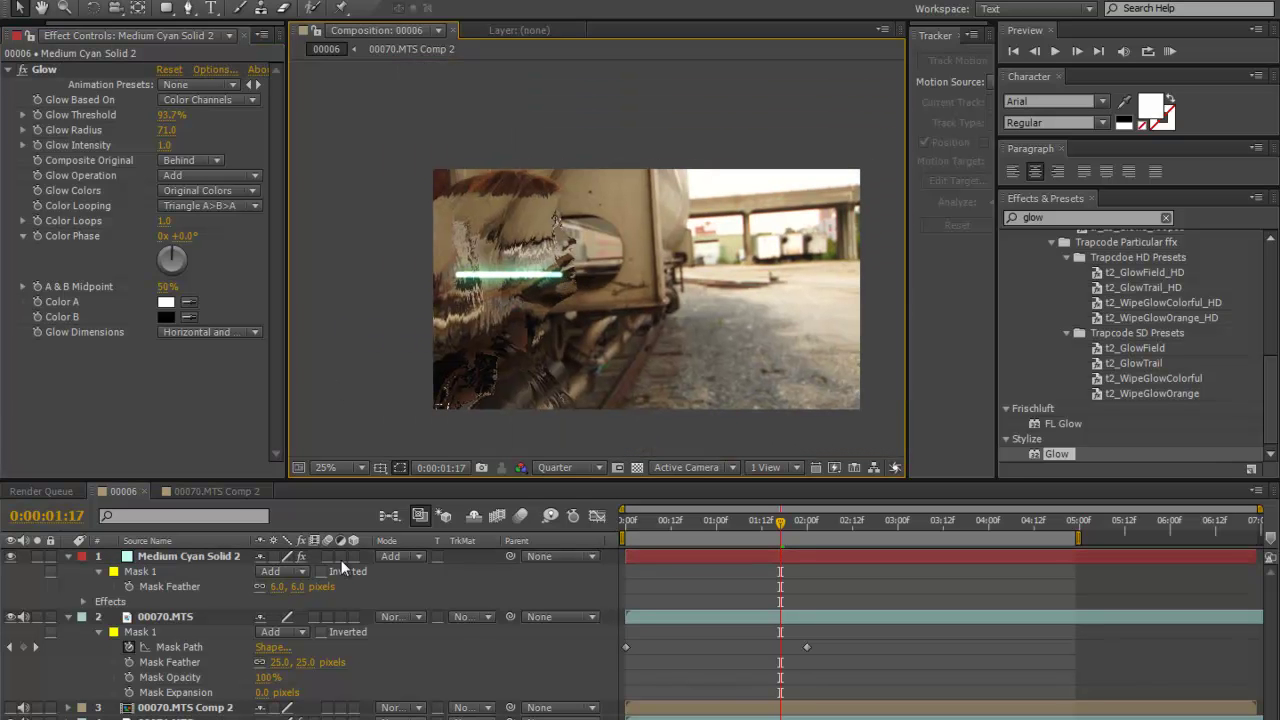
# Copy the Displacement Map effect from 00071.MTS onto Medium Cyan Solid 2 and place the solid below 00070.MTS Comp 2.
pyautogui.click(176, 554)
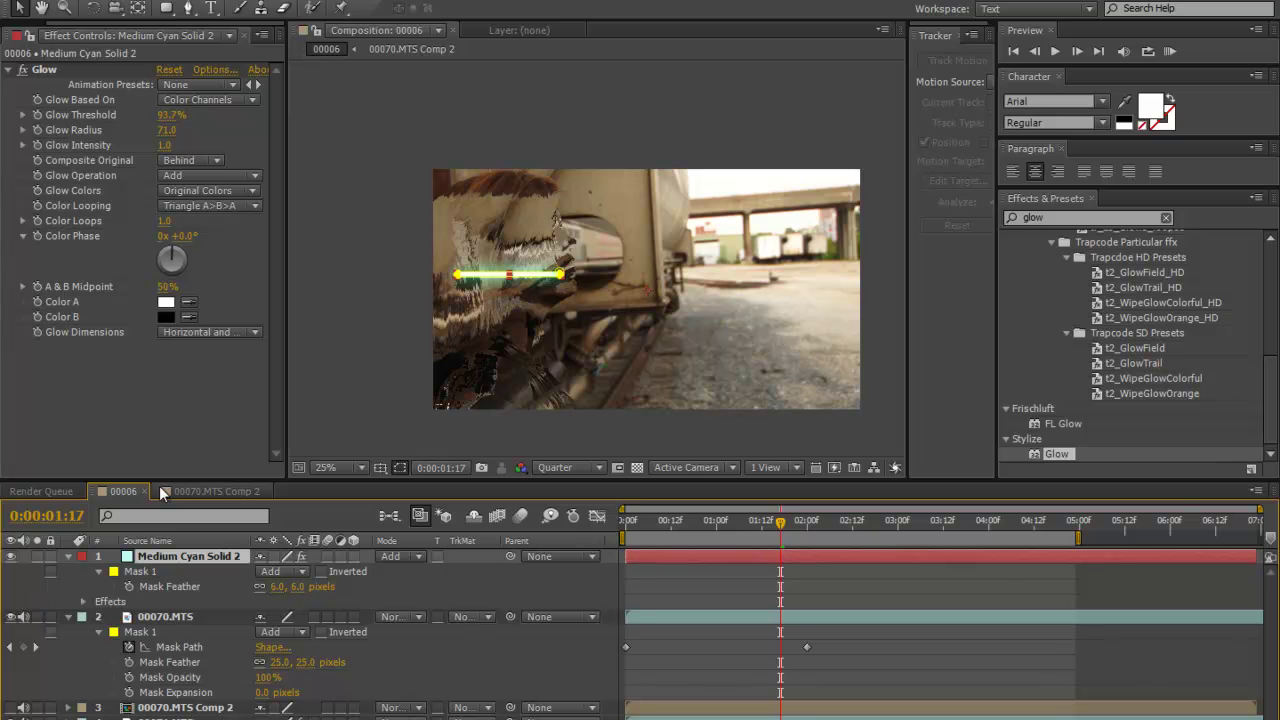
pyautogui.click(68, 556)
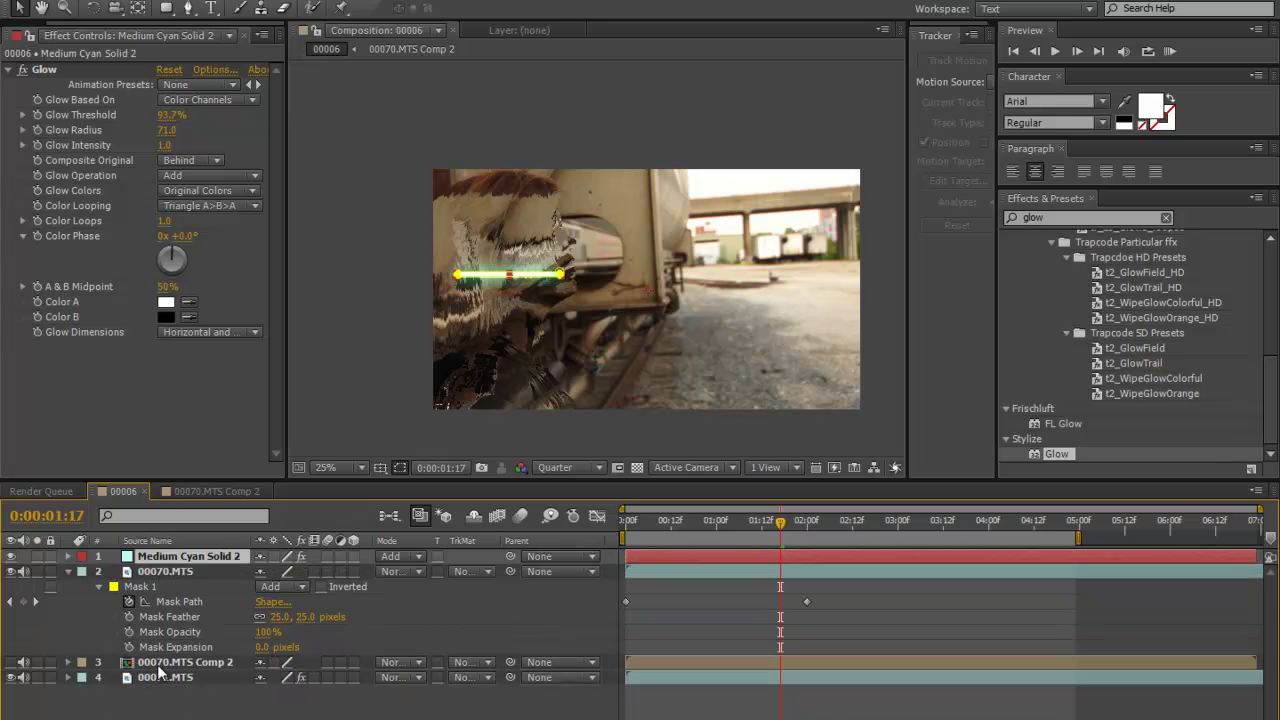
pyautogui.click(160, 663)
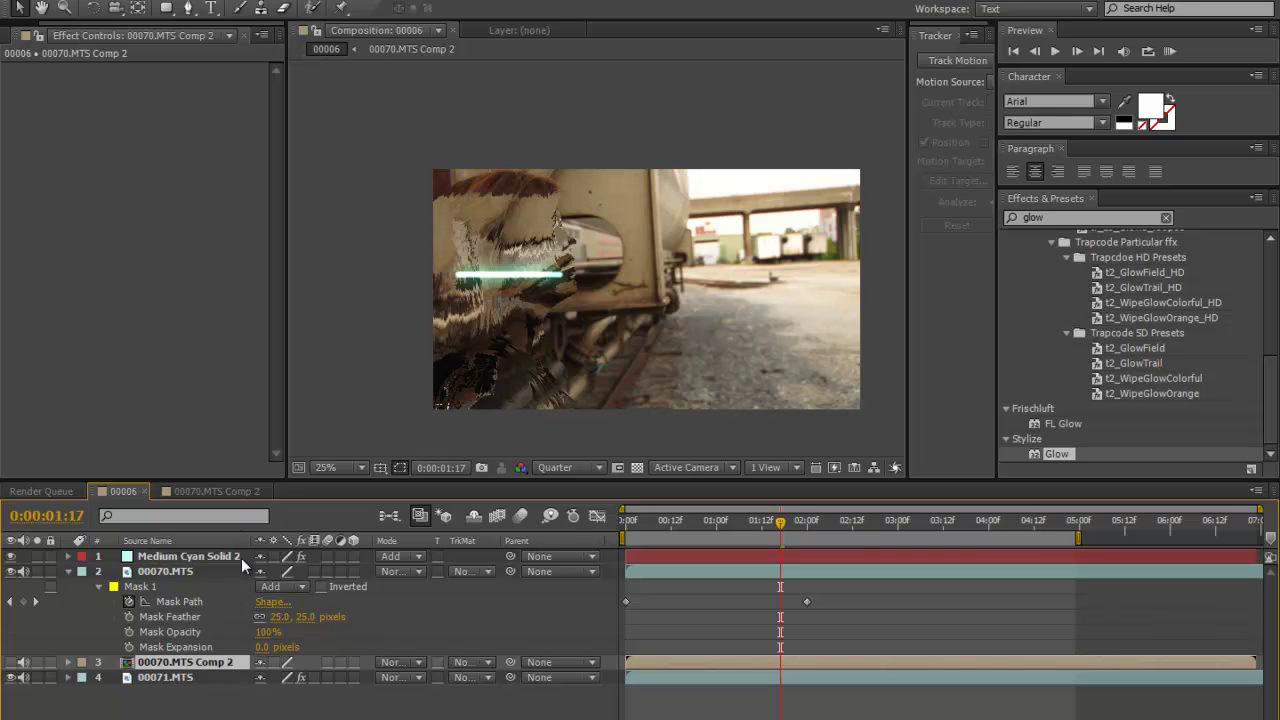
pyautogui.doubleClick(183, 663)
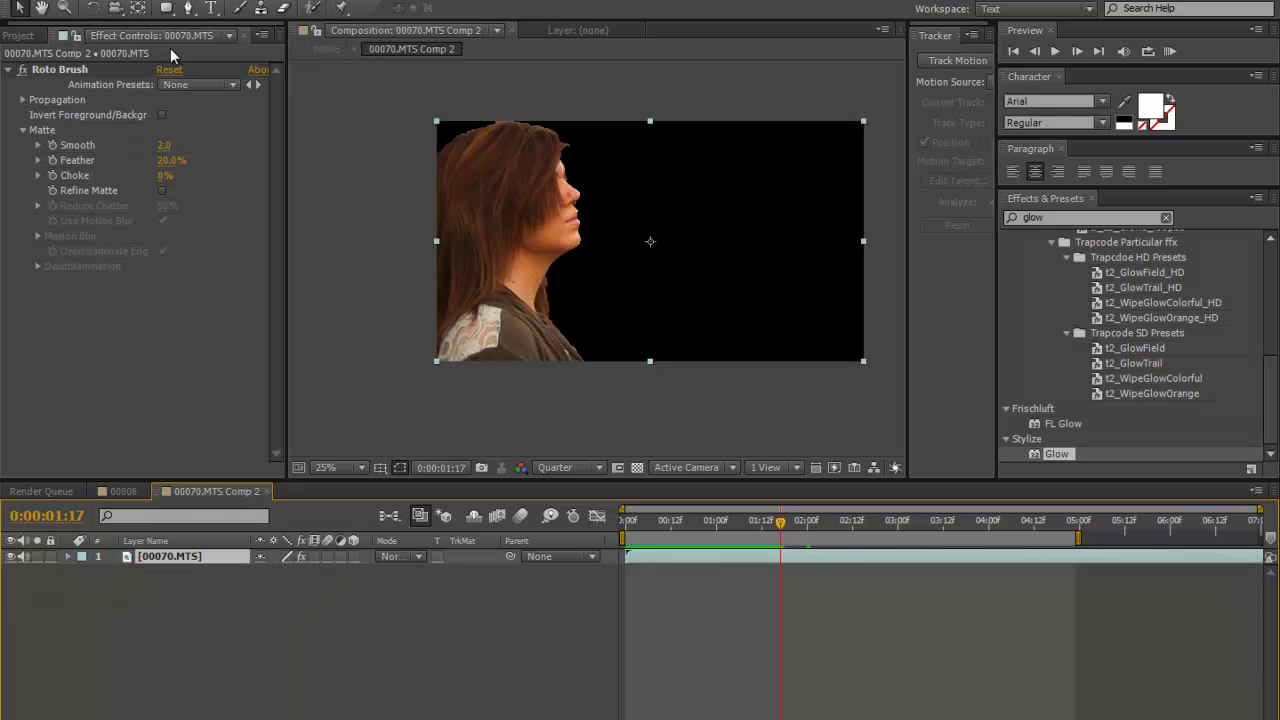
pyautogui.click(117, 492)
pyautogui.click(160, 678)
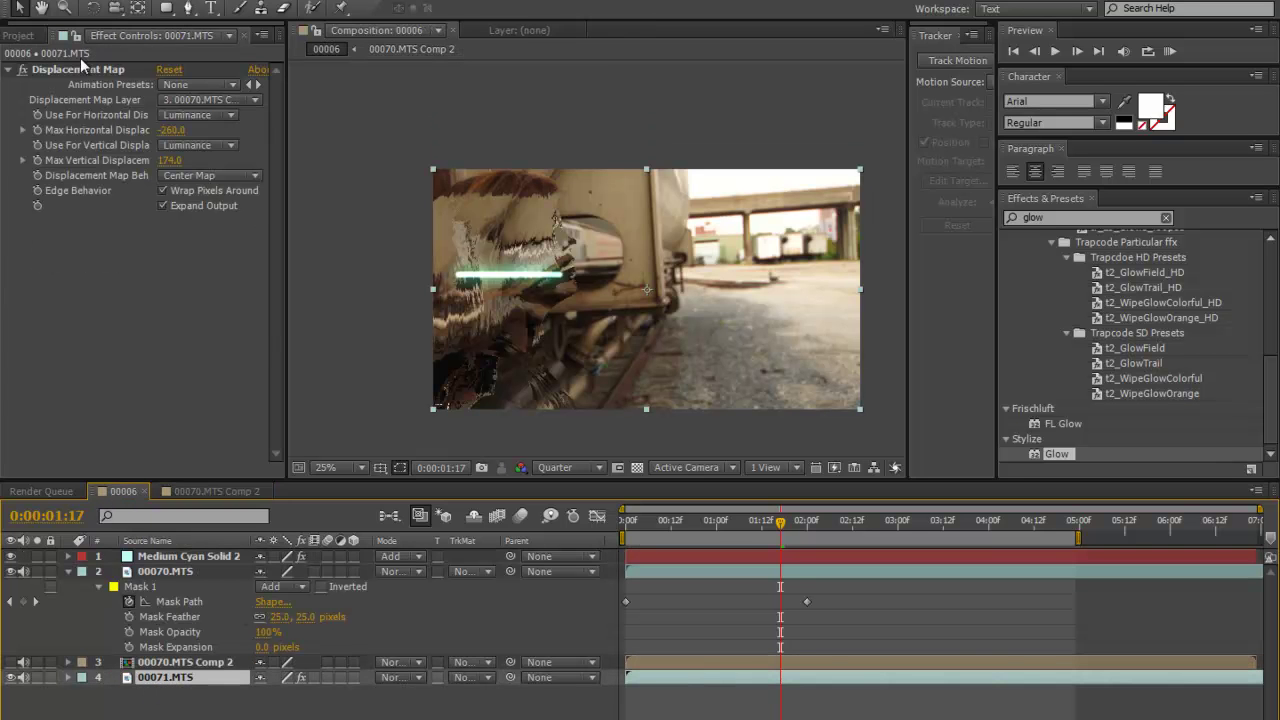
pyautogui.click(86, 72)
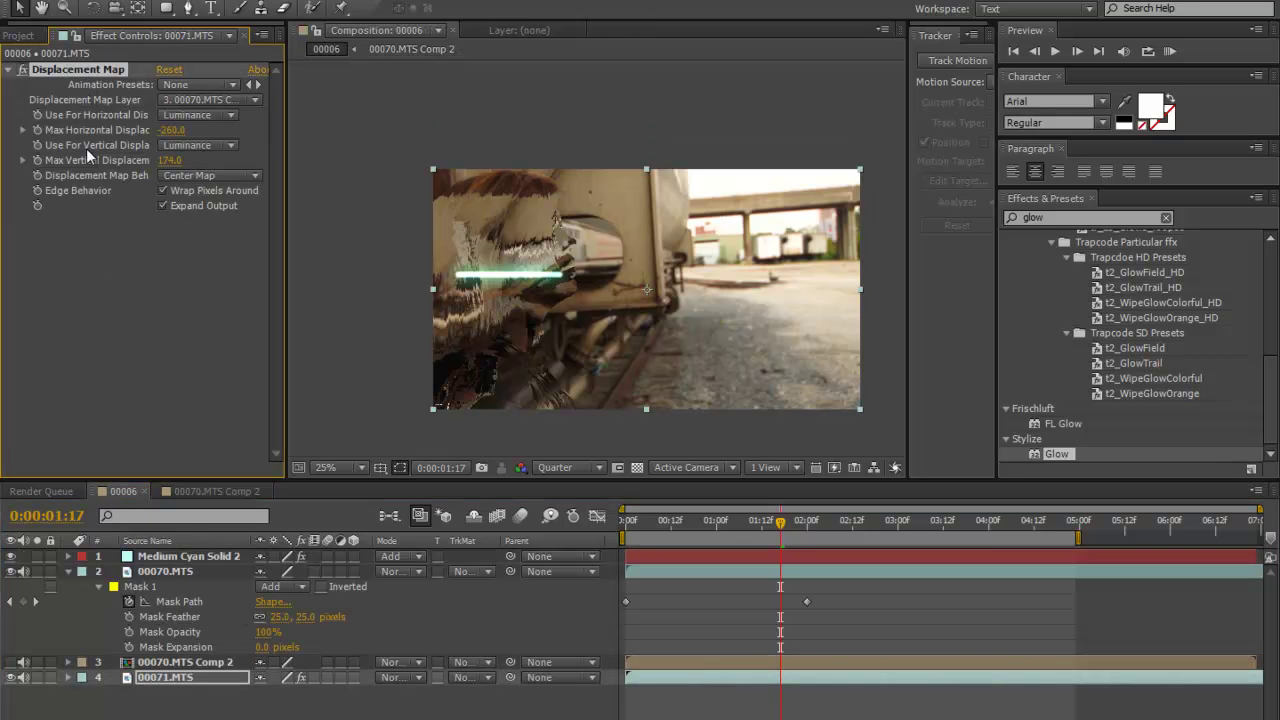
pyautogui.click(163, 558)
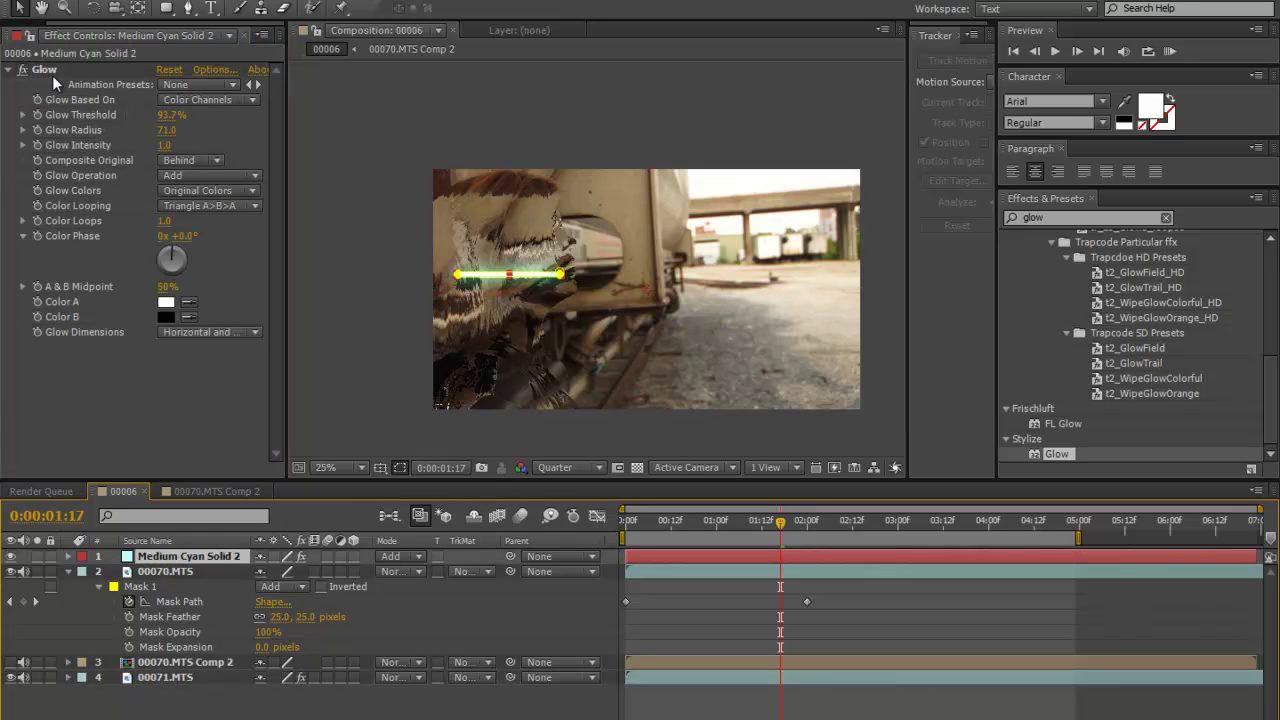
pyautogui.hotkey('ctrl', 'v')
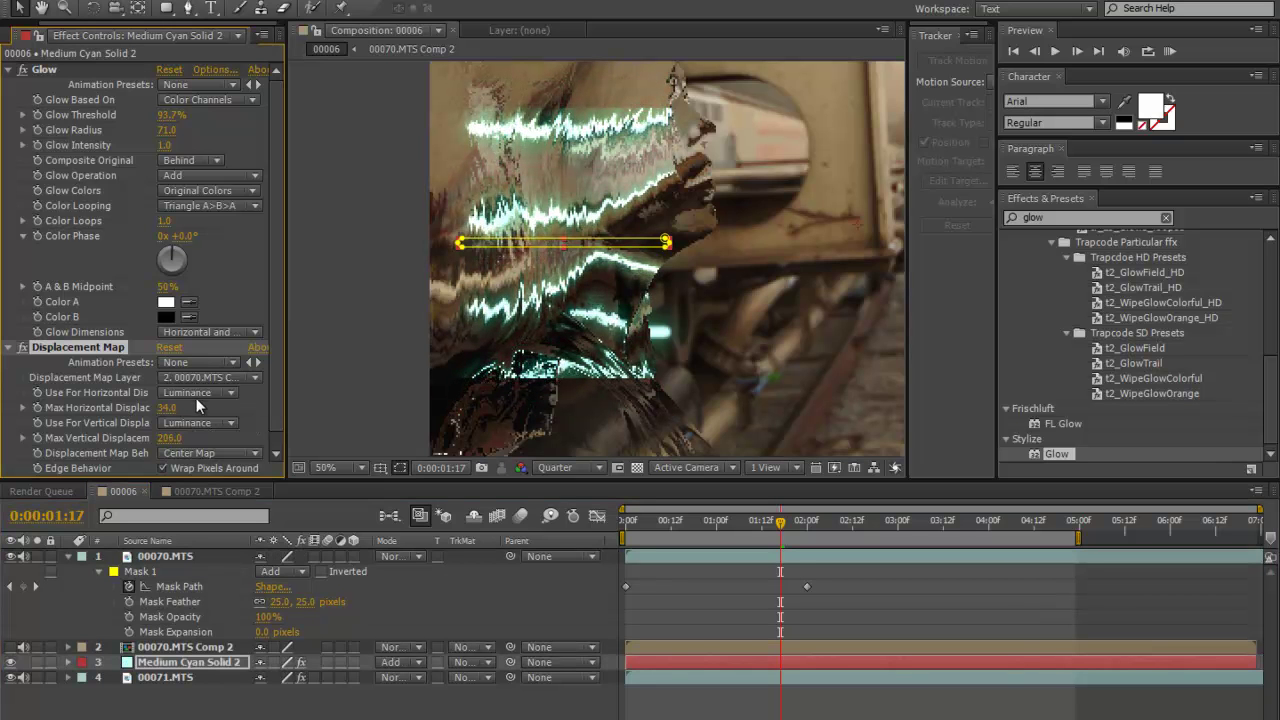
# Set the solid's maximum displacement to 34 horizontal and 206 vertical, and turn off Wrap Pixels Around.
pyautogui.click(164, 470)
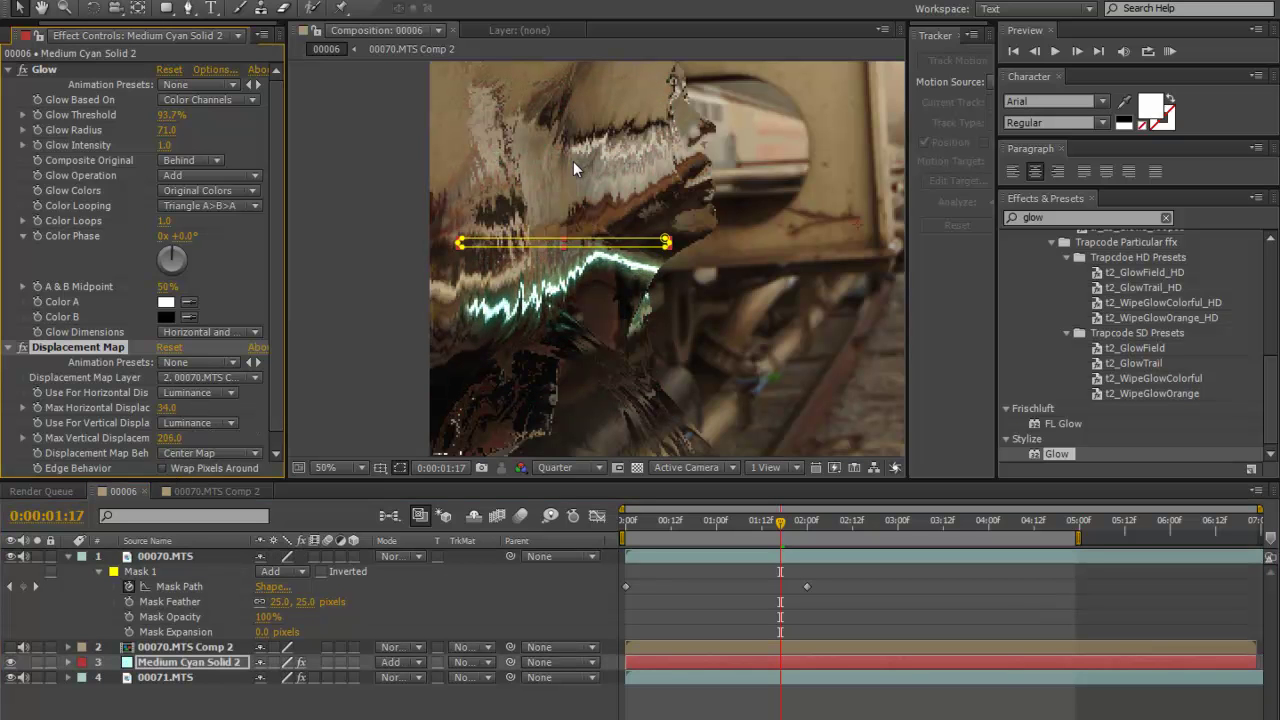
pyautogui.moveTo(605, 257); pyautogui.dragTo(503, 241)
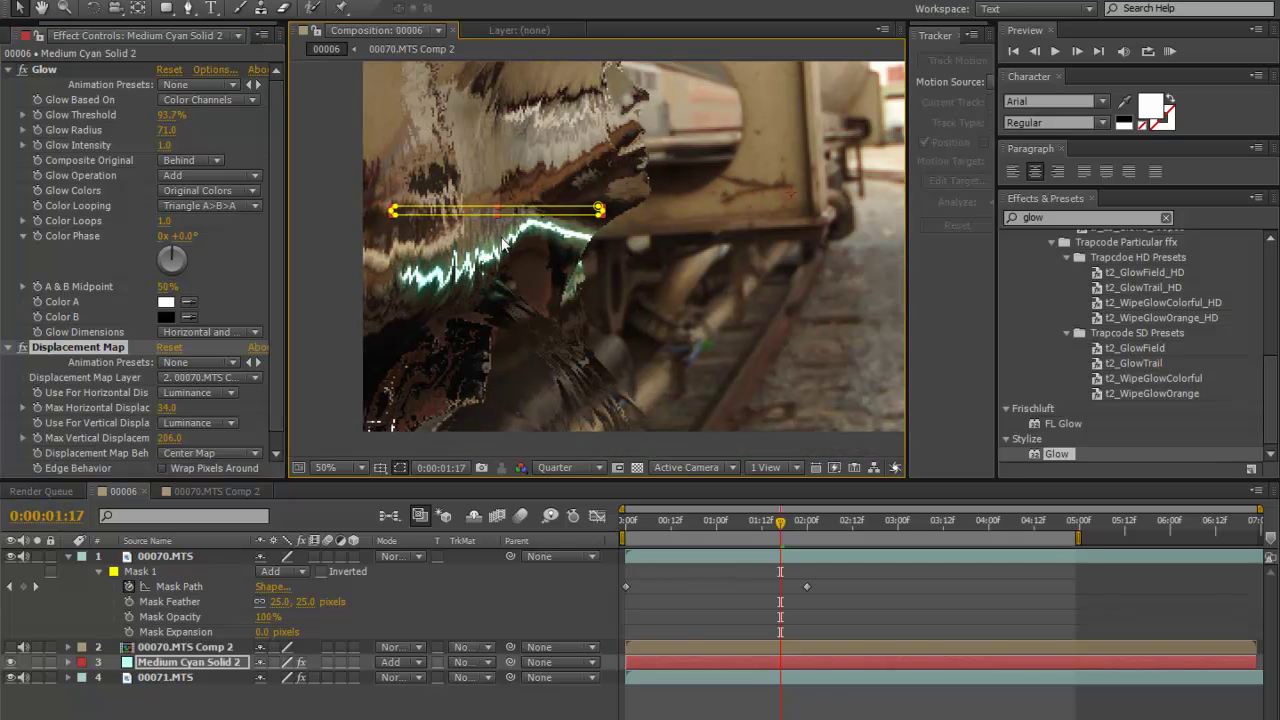
# Move the mask line of Medium Cyan Solid 2 down to the lower part of the woman's torso.
pyautogui.click(210, 662)
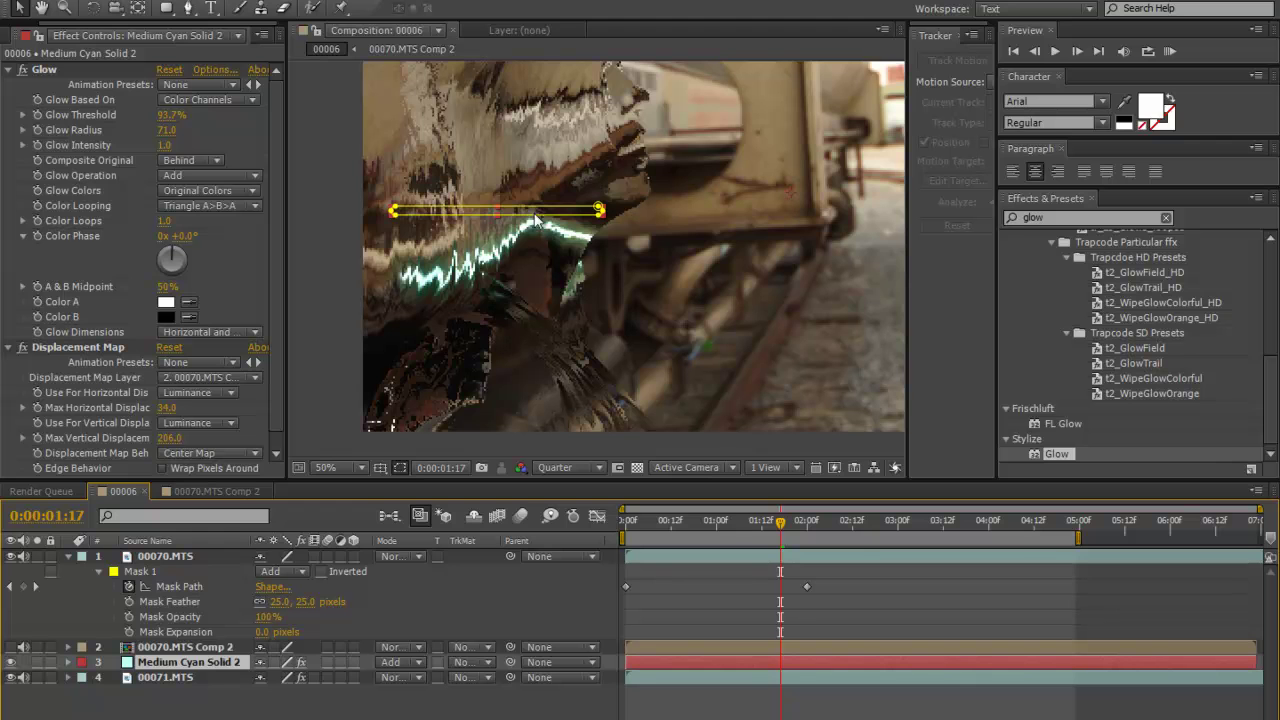
pyautogui.click(497, 216)
pyautogui.moveTo(526, 214)
pyautogui.mouseDown()
pyautogui.moveTo(510, 212)
pyautogui.moveTo(507, 428)
pyautogui.moveTo(490, 72)
pyautogui.moveTo(502, 439)
pyautogui.moveTo(527, 200)
pyautogui.mouseUp()
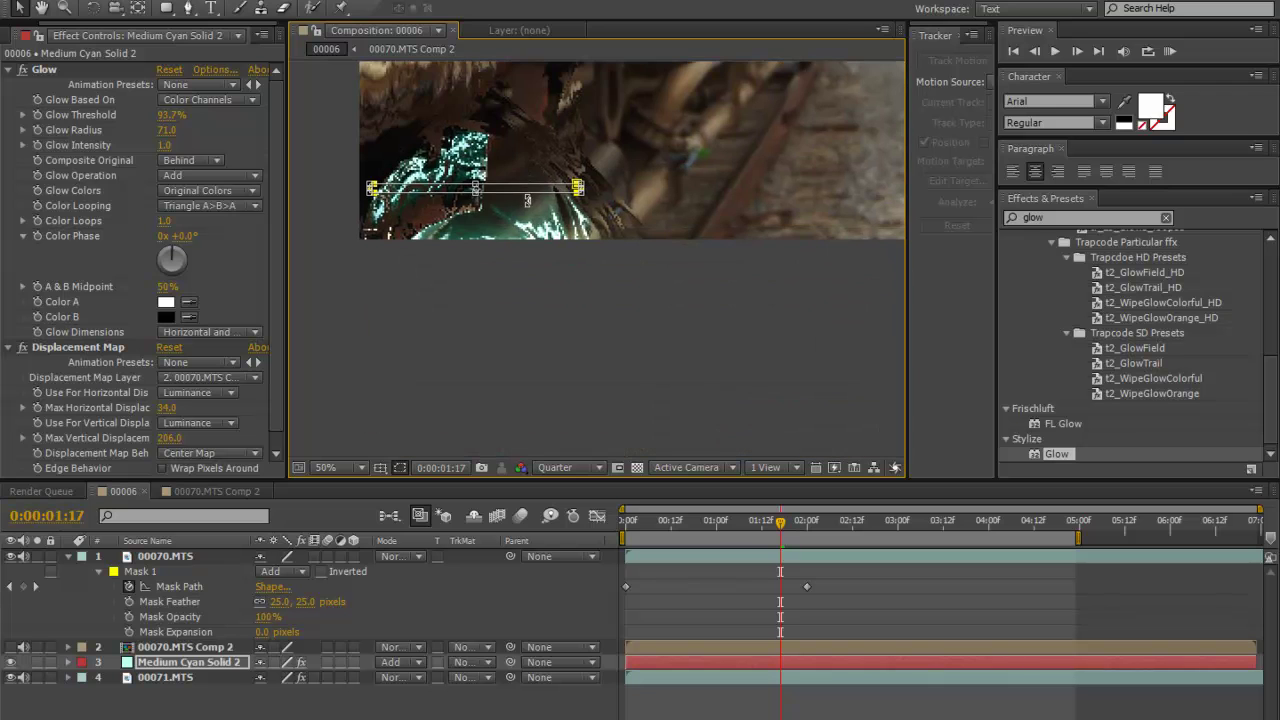
# Start keyframing the Mask Path of Medium Cyan Solid 2 at 0:00:00:16.
pyautogui.moveTo(636, 525); pyautogui.dragTo(709, 530)
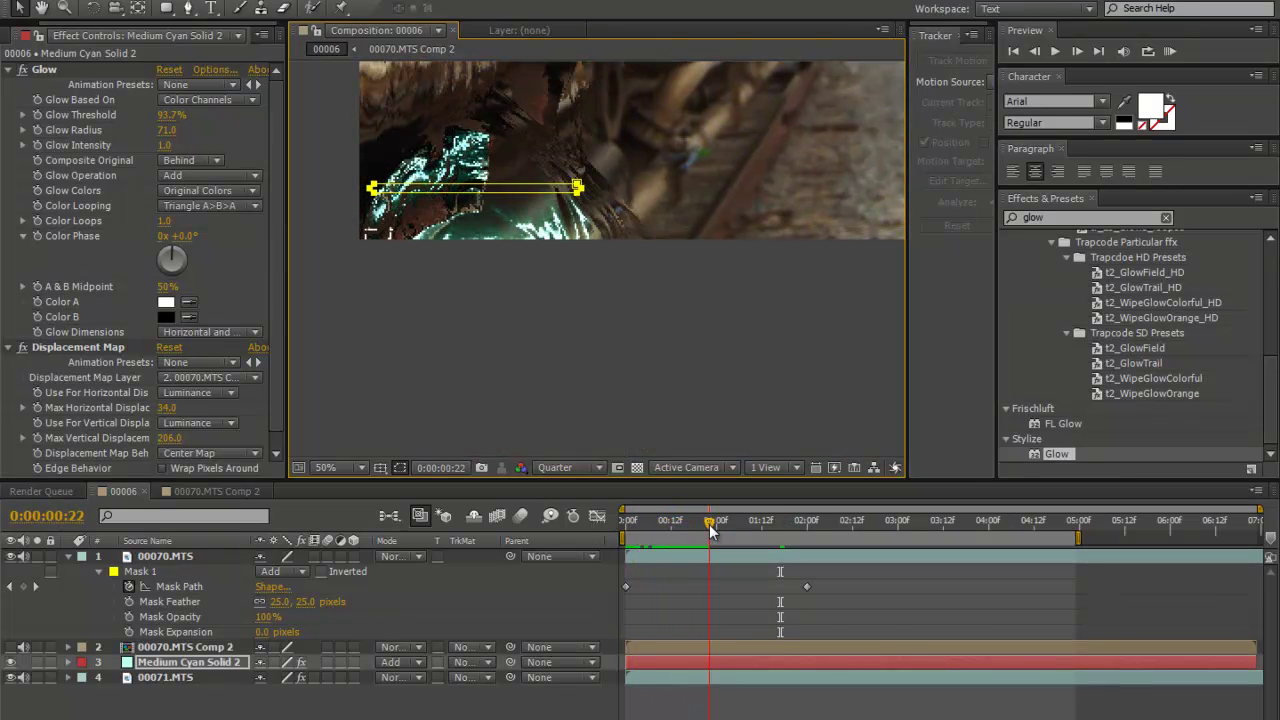
pyautogui.scroll(1, 620, 258)
pyautogui.scroll(-1, 620, 258)
pyautogui.scroll(2, 608, 222)
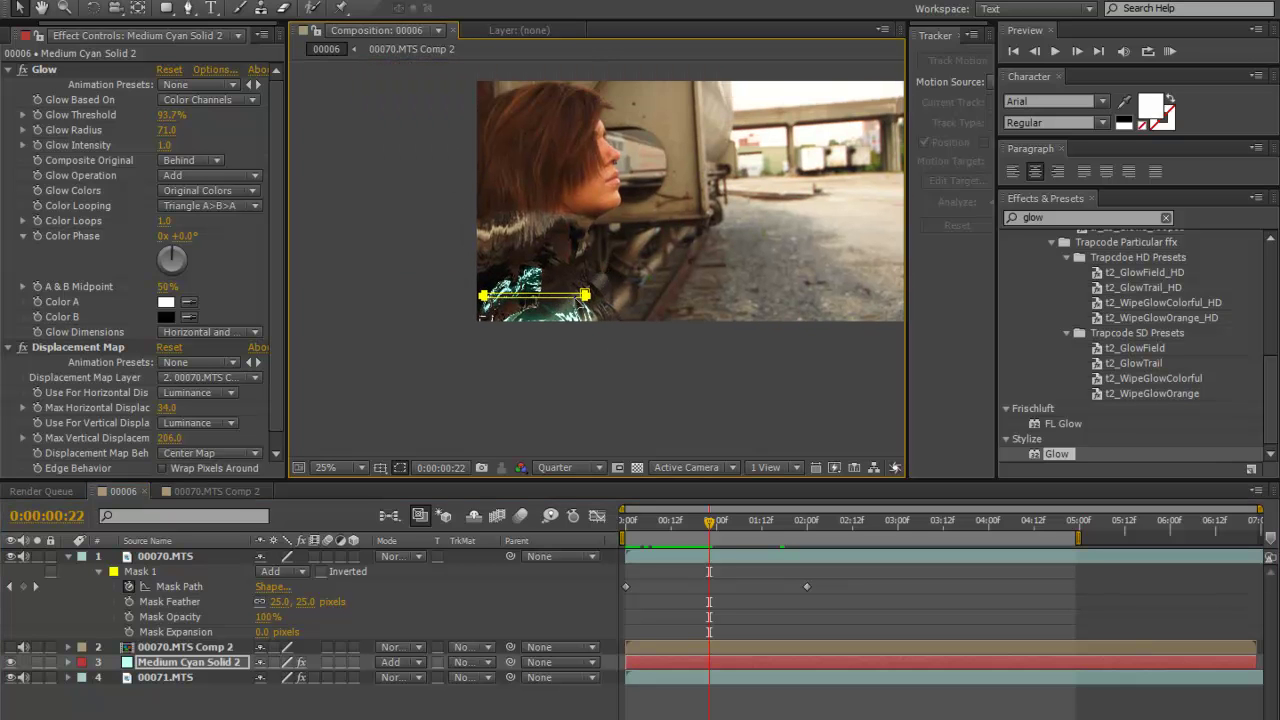
pyautogui.moveTo(710, 535); pyautogui.dragTo(682, 528)
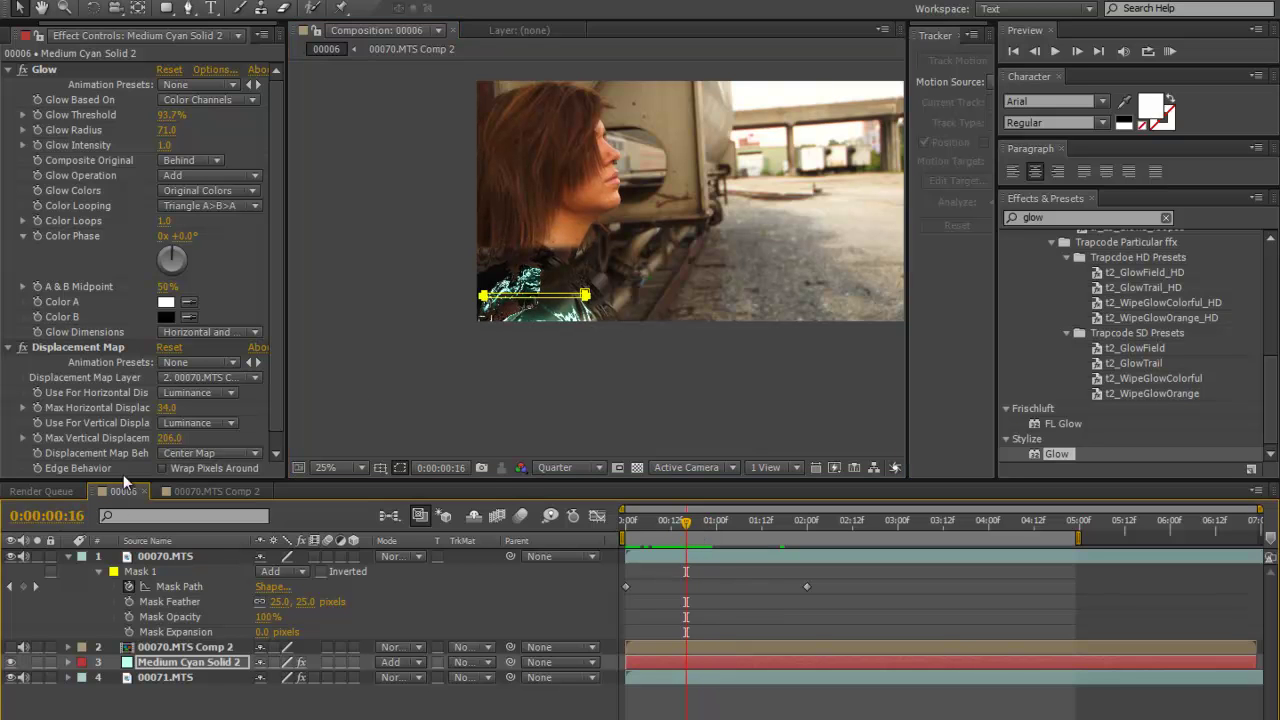
pyautogui.click(184, 662)
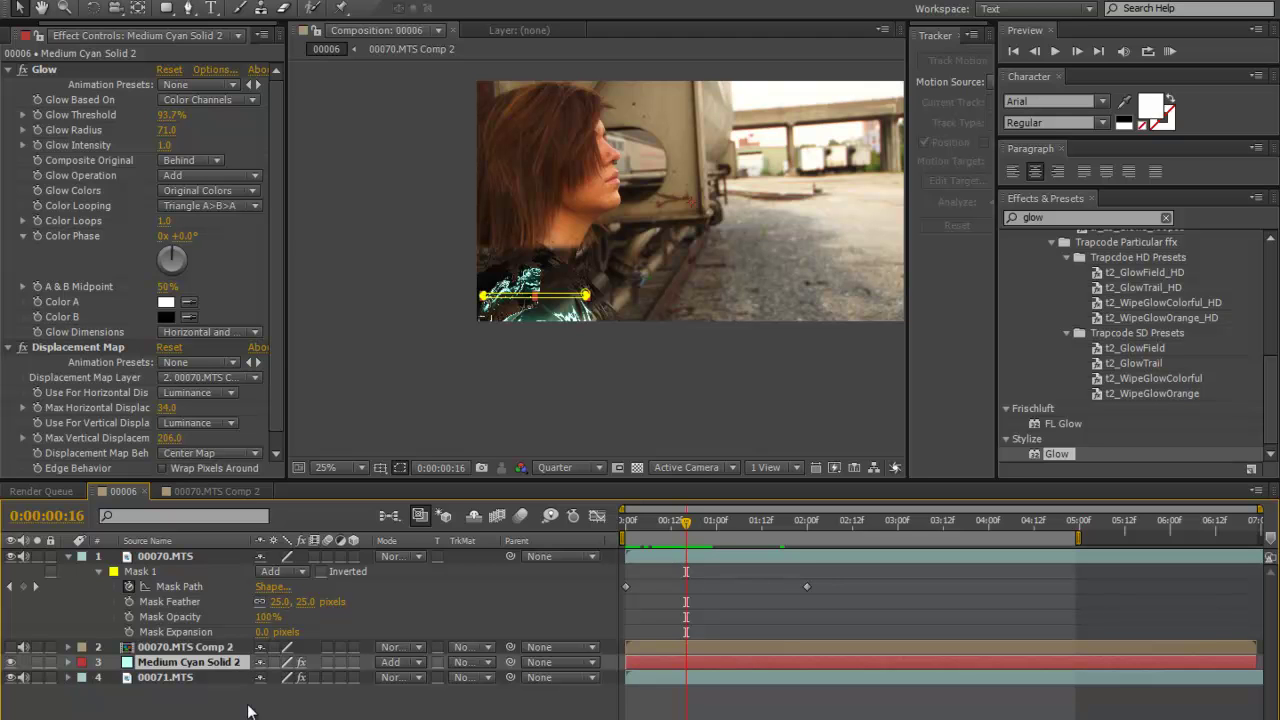
pyautogui.press('m')
pyautogui.press('m')
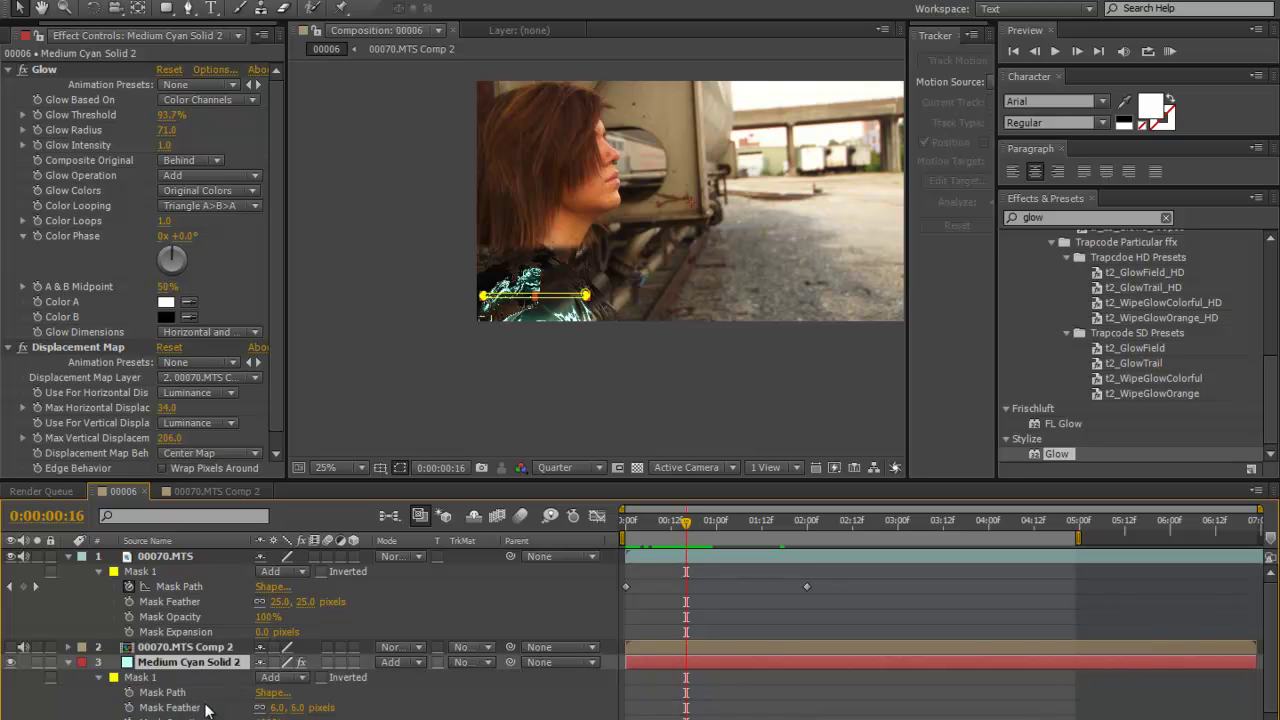
pyautogui.click(129, 692)
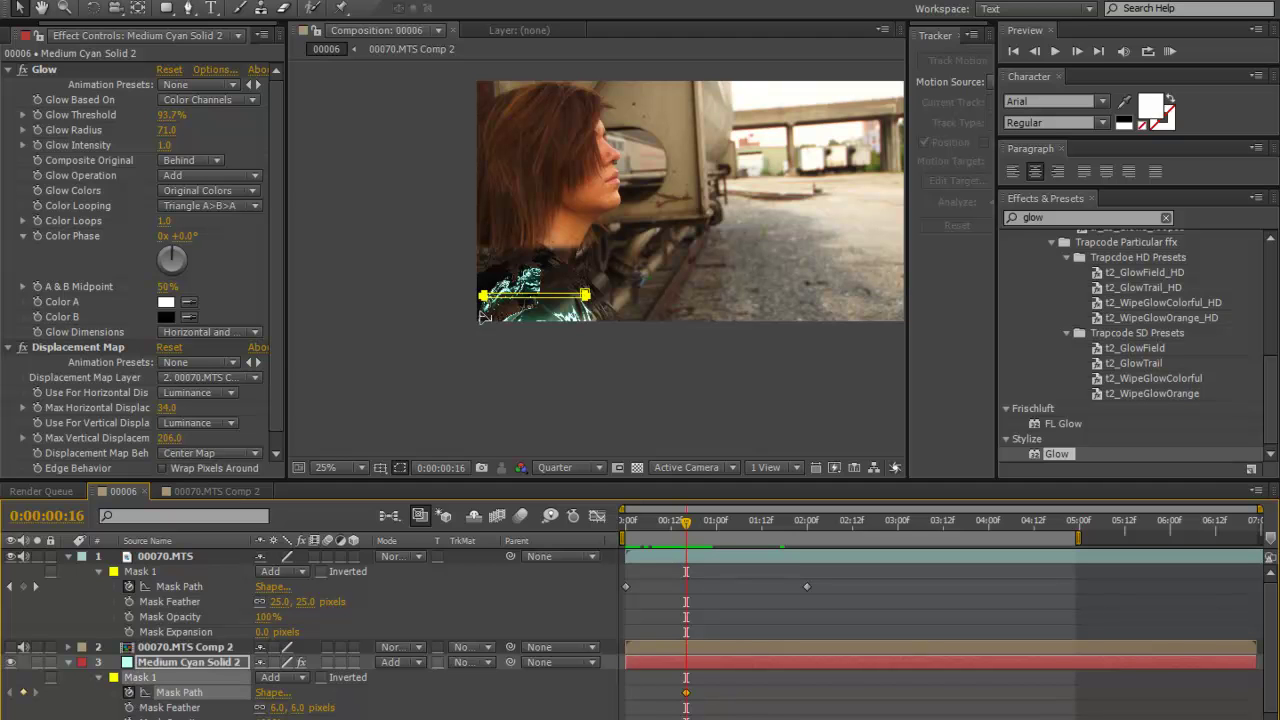
# Move the solid's mask line just below the lower edge of the frame for its first keyframe.
pyautogui.click(553, 303)
pyautogui.click(538, 297)
pyautogui.moveTo(556, 300); pyautogui.dragTo(556, 340)
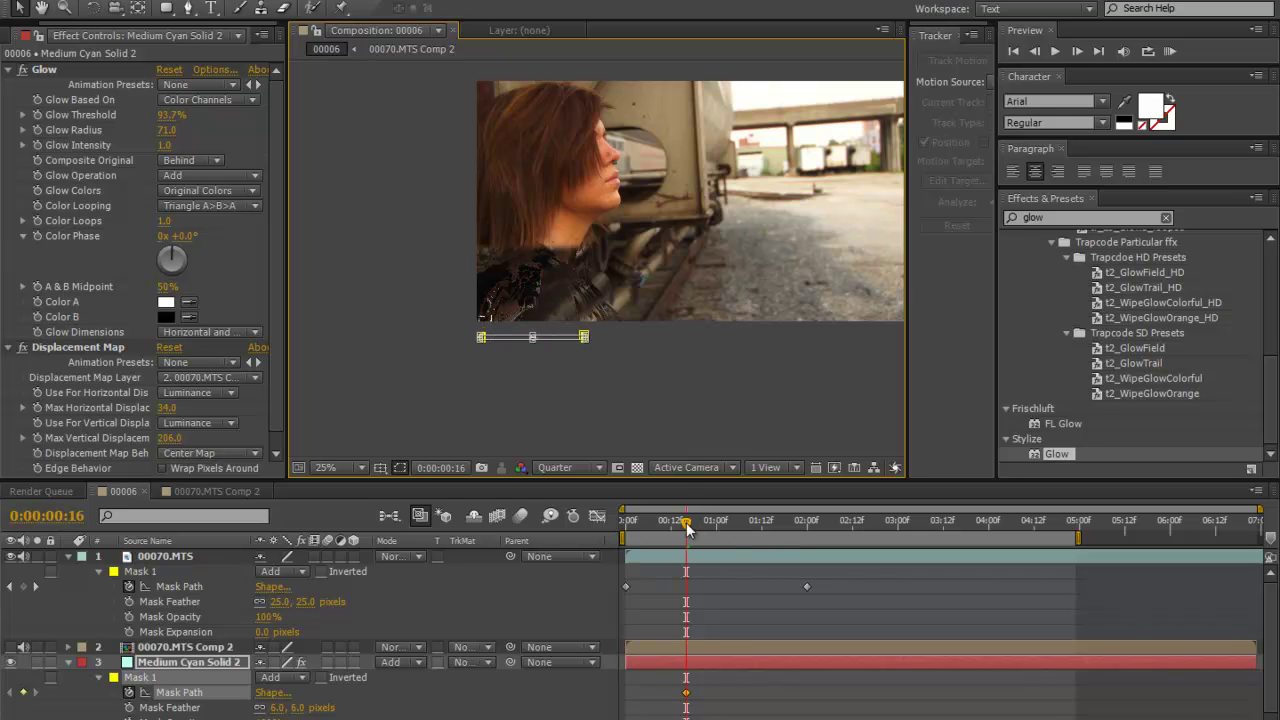
# At 0:00:02:01, raise the solid's mask line up to the upper part of the woman's head.
pyautogui.moveTo(691, 533); pyautogui.dragTo(812, 542)
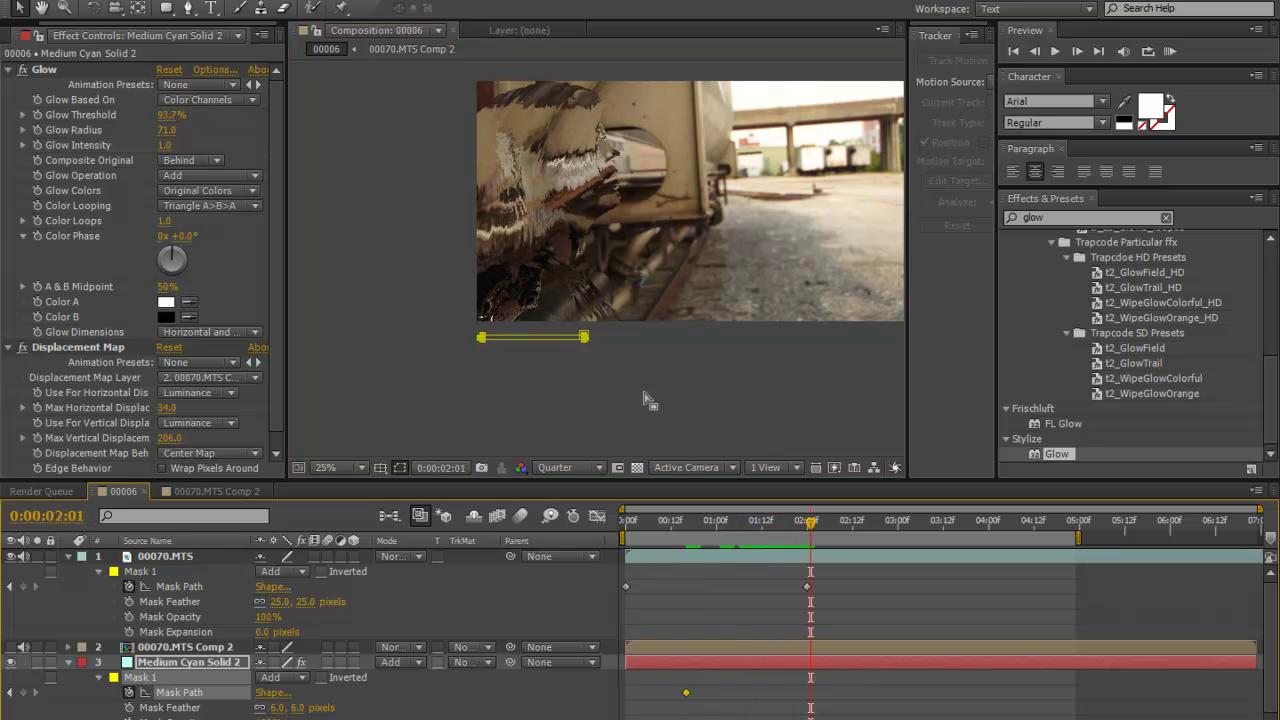
pyautogui.click(565, 343)
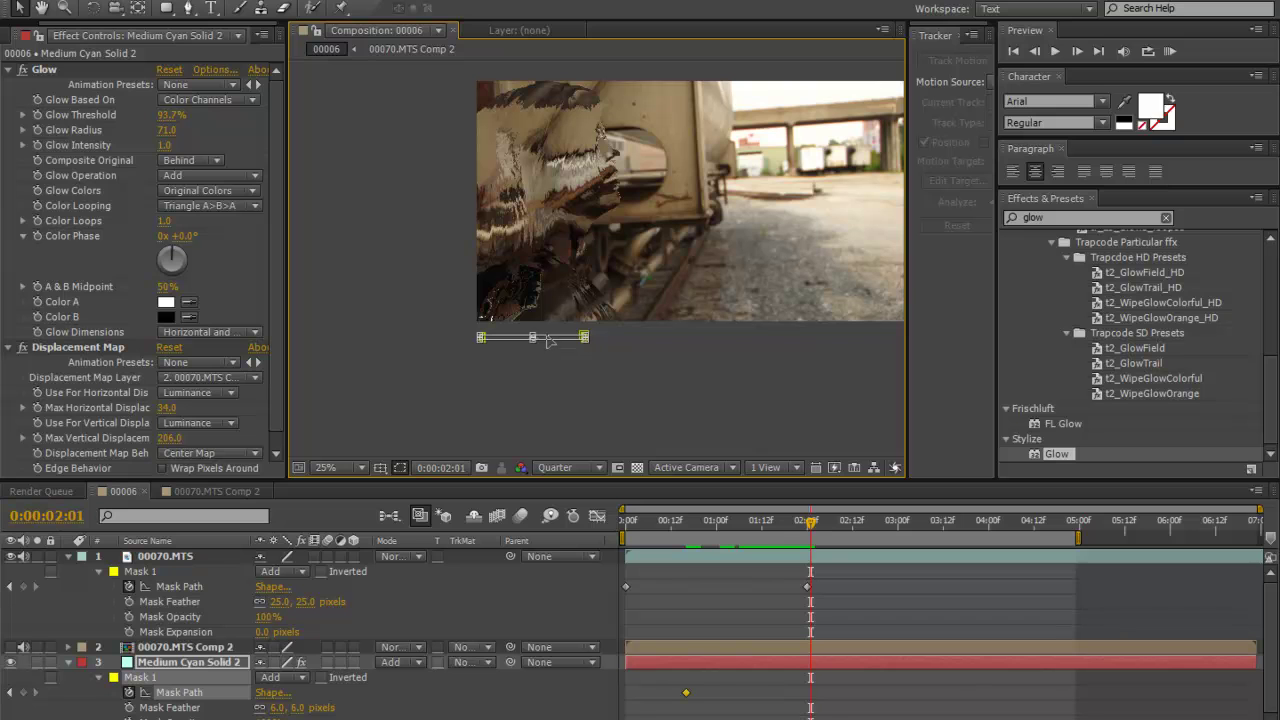
pyautogui.press('Up')
pyautogui.press('Up')
pyautogui.press('Up')
pyautogui.press('Up')
pyautogui.press('Up')
pyautogui.press('Up')
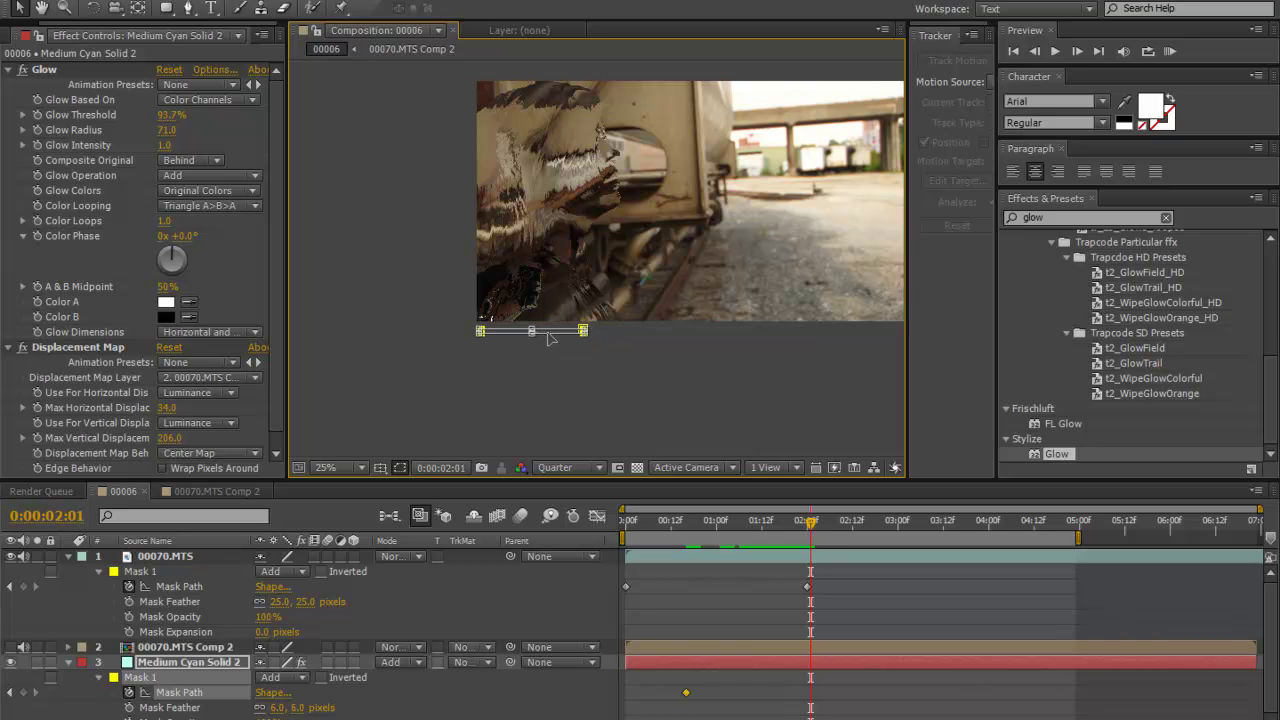
pyautogui.press('Down')
pyautogui.moveTo(560, 340); pyautogui.dragTo(549, 125)
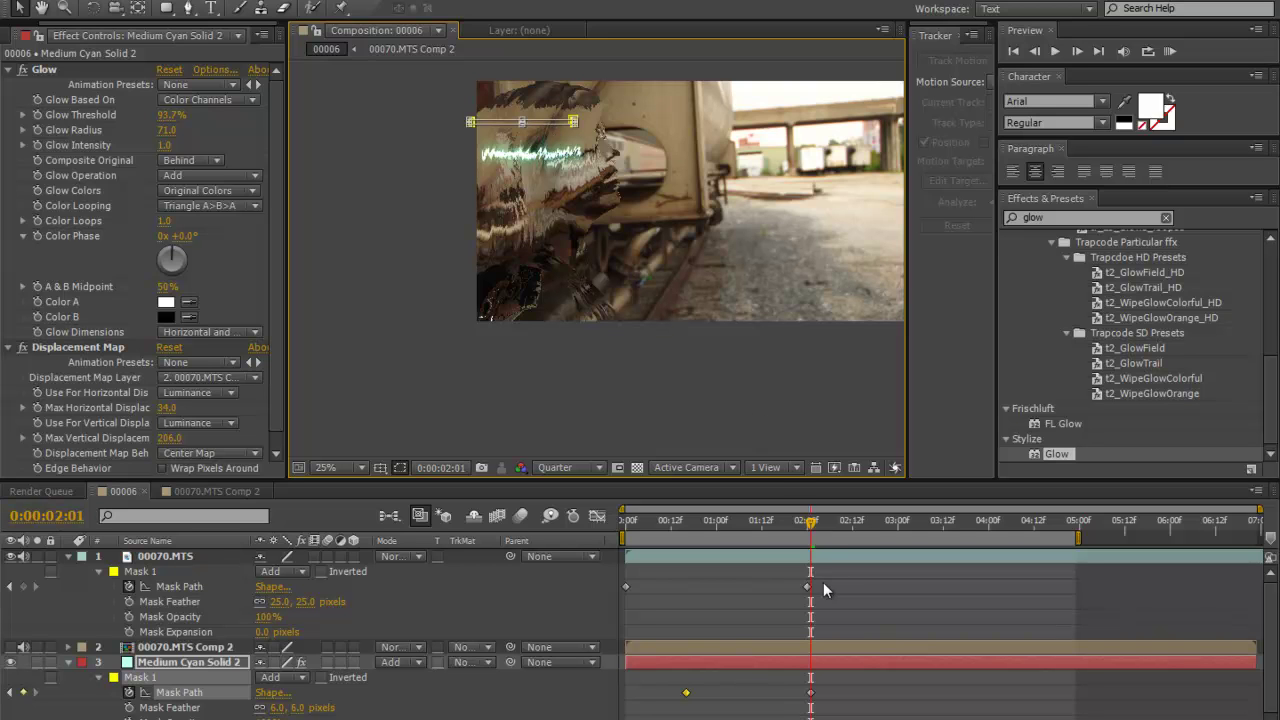
# Play back the rising scan line from 0:00:00:12 to check its motion.
pyautogui.moveTo(810, 533); pyautogui.dragTo(670, 601)
pyautogui.press('space')
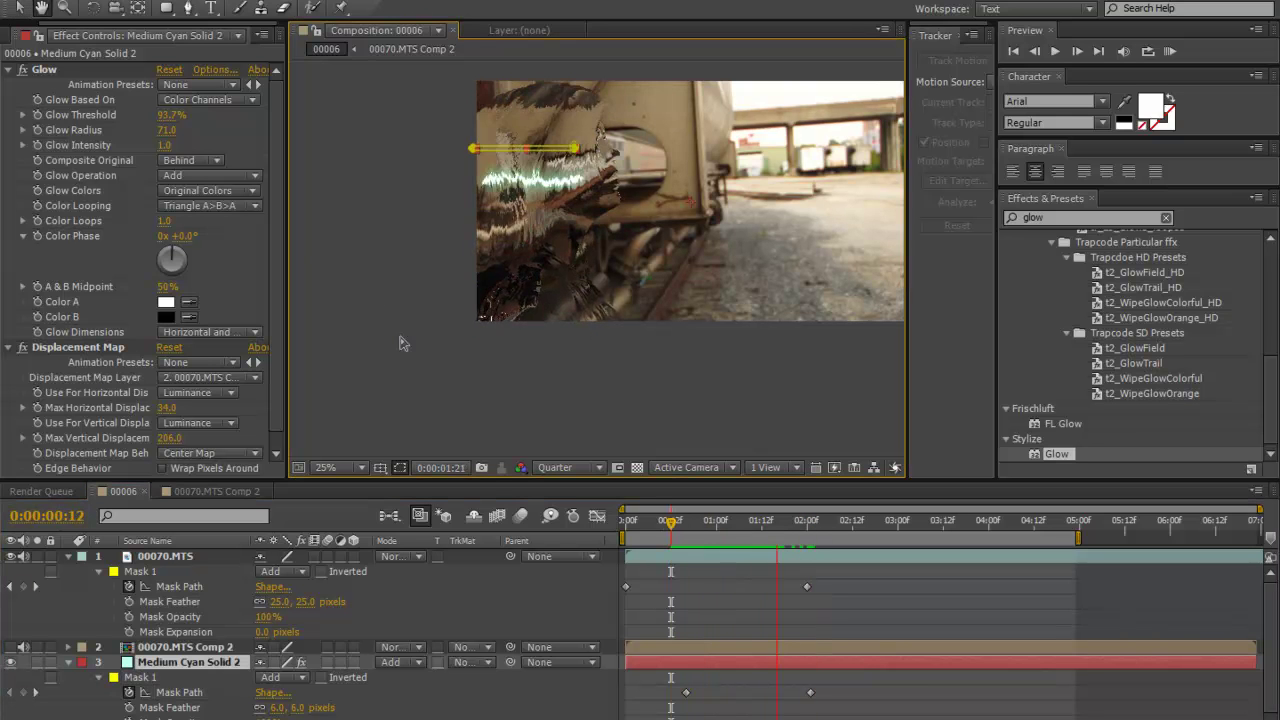
pyautogui.press('space')
# Keyframe the opacity of Medium Cyan Solid 2 from 100% at 0:00:01:15 to 0% at 0:00:02:00.
pyautogui.moveTo(801, 524); pyautogui.dragTo(766, 541)
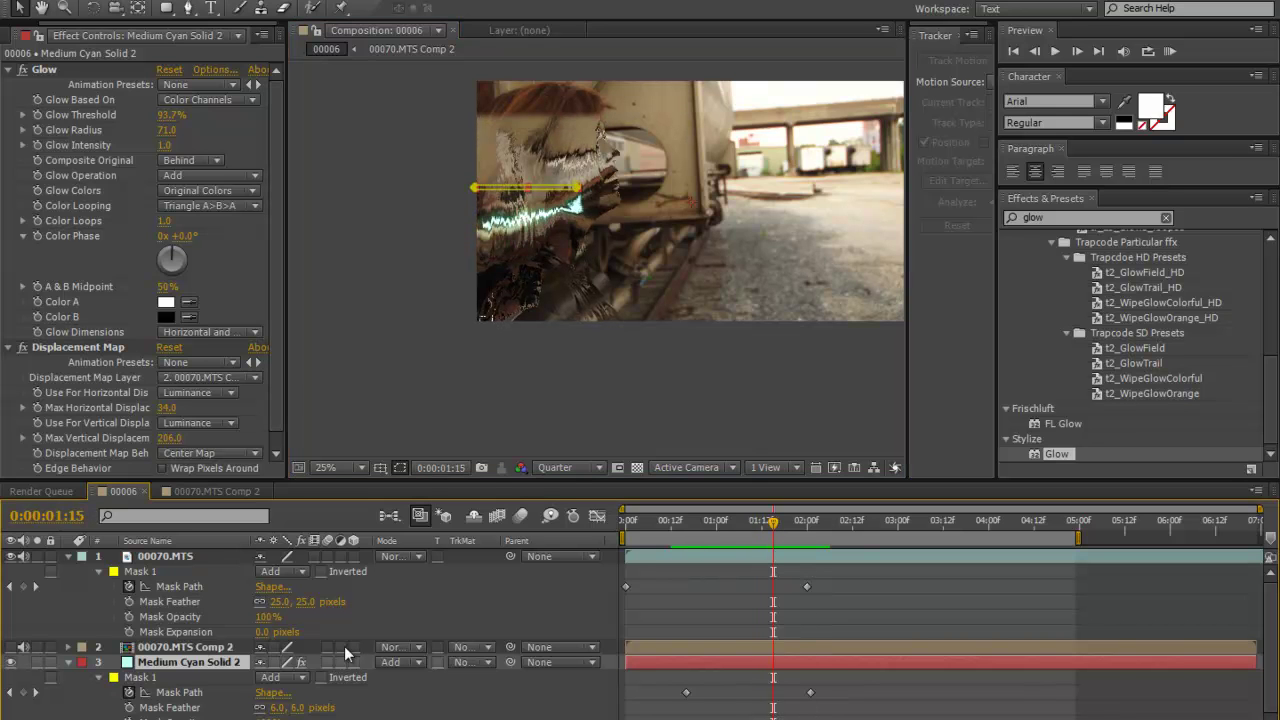
pyautogui.scroll(-1, 301, 651)
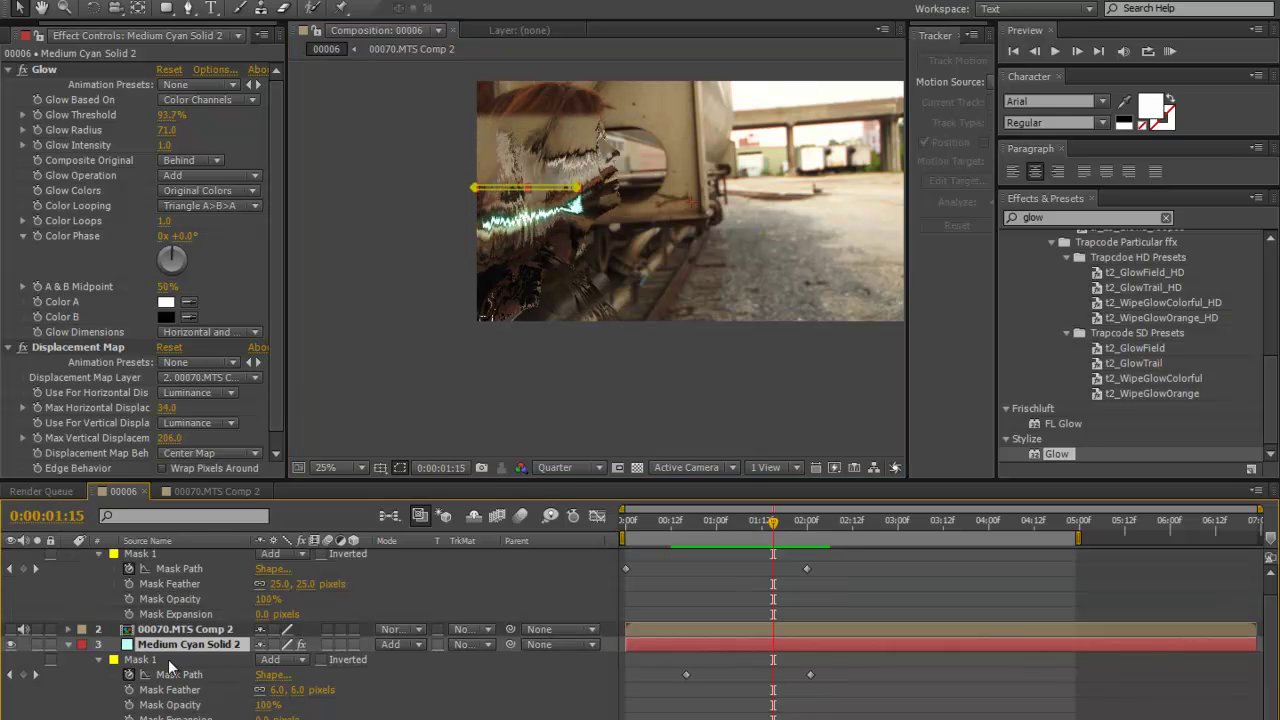
pyautogui.press('t')
pyautogui.click(114, 677)
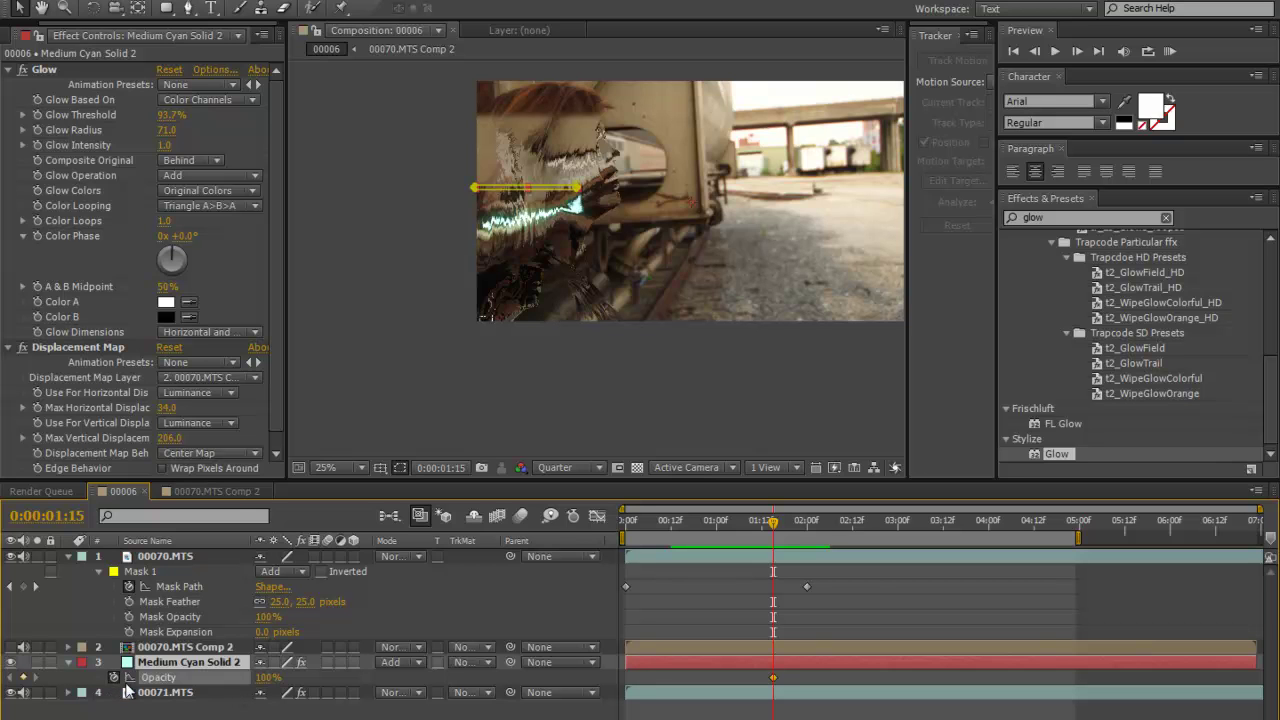
pyautogui.moveTo(776, 520); pyautogui.dragTo(810, 530)
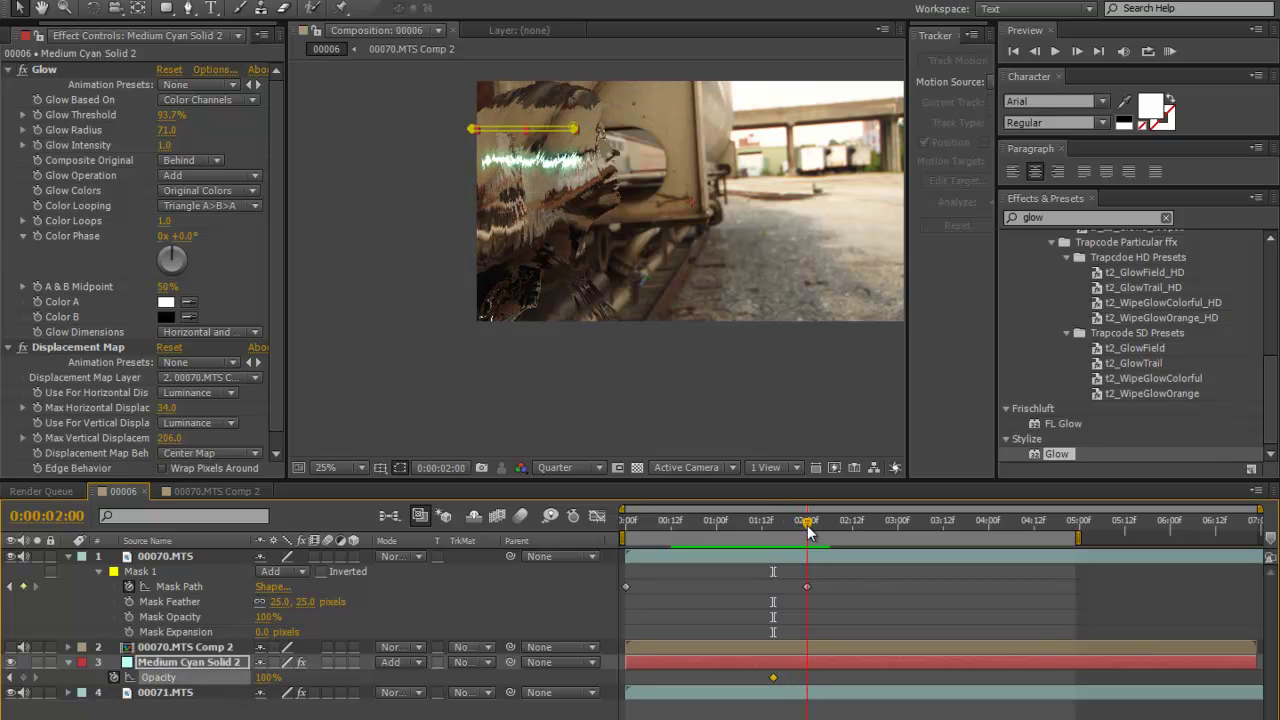
pyautogui.click(266, 678)
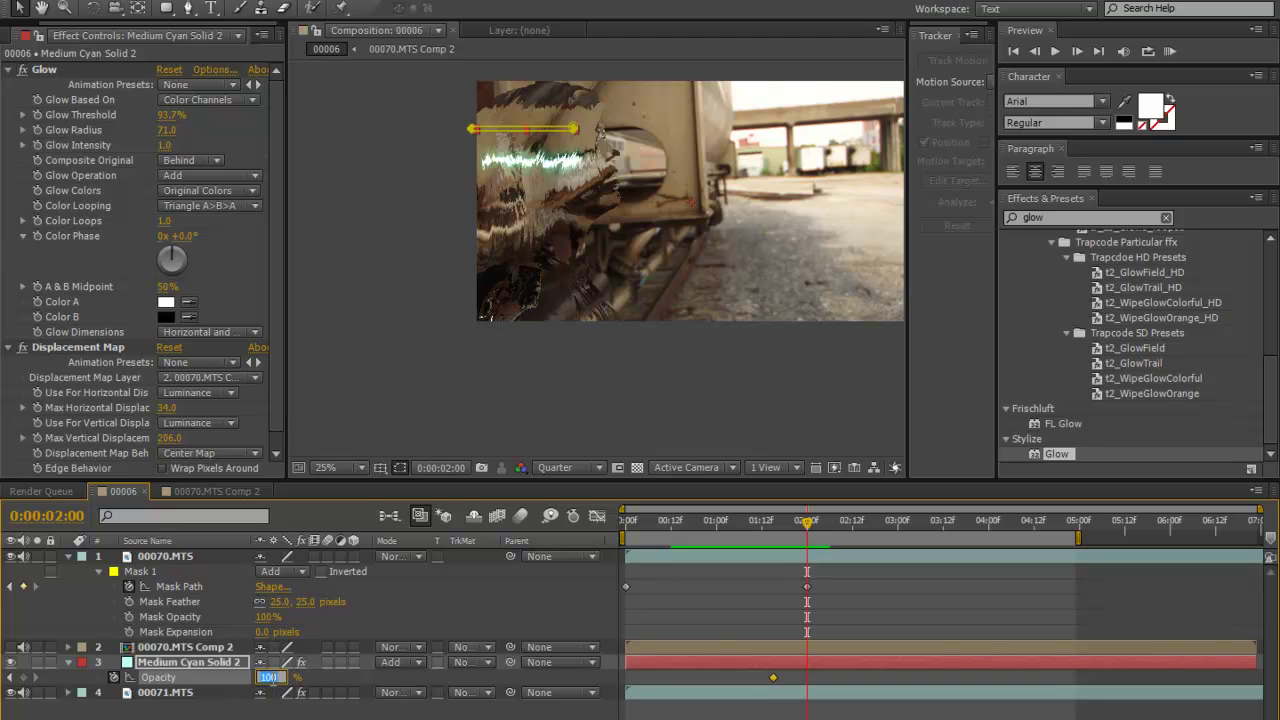
pyautogui.write('0')
pyautogui.press('Return')
# Preview the scan line's fade-out from the composition's start, and inspect the frame at 0:00:01:07.
pyautogui.moveTo(810, 533); pyautogui.dragTo(628, 600)
pyautogui.press('KP_0')
pyautogui.press('space')
pyautogui.moveTo(801, 525); pyautogui.dragTo(742, 546)
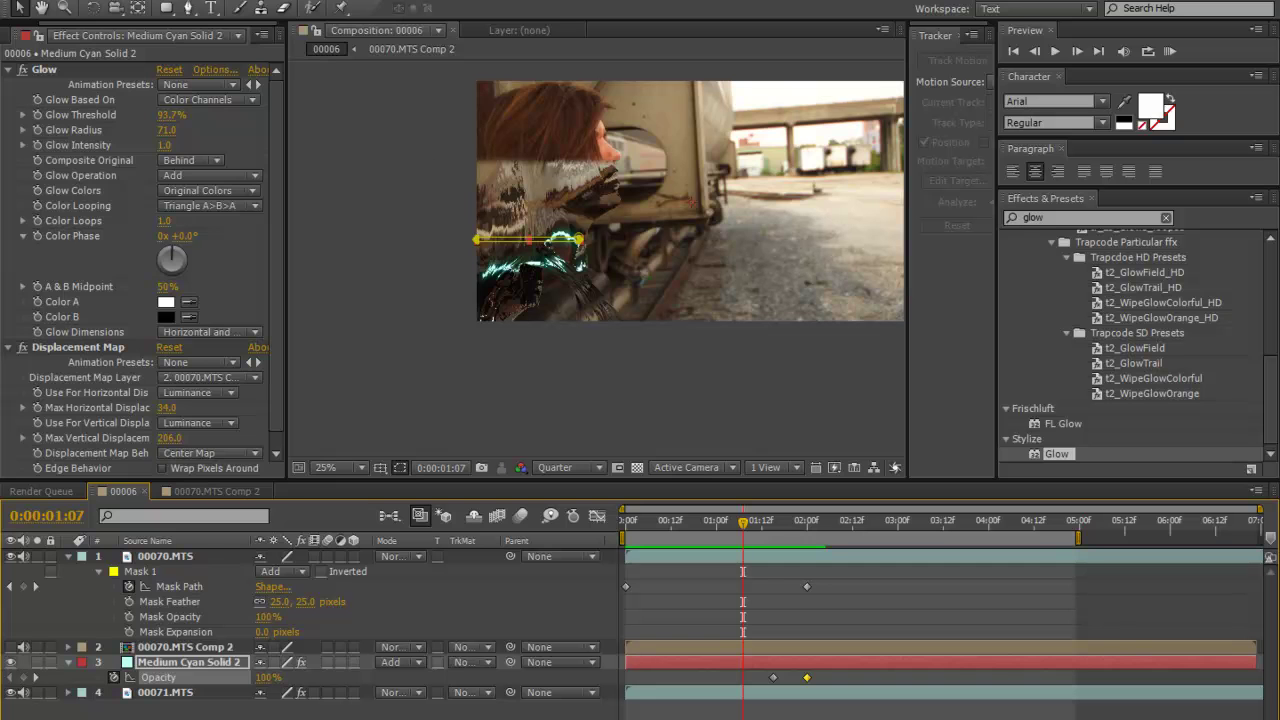
# Create a new black solid as the top layer of the composition.
pyautogui.hotkey('alt', 'l')
pyautogui.moveTo(280, 9)
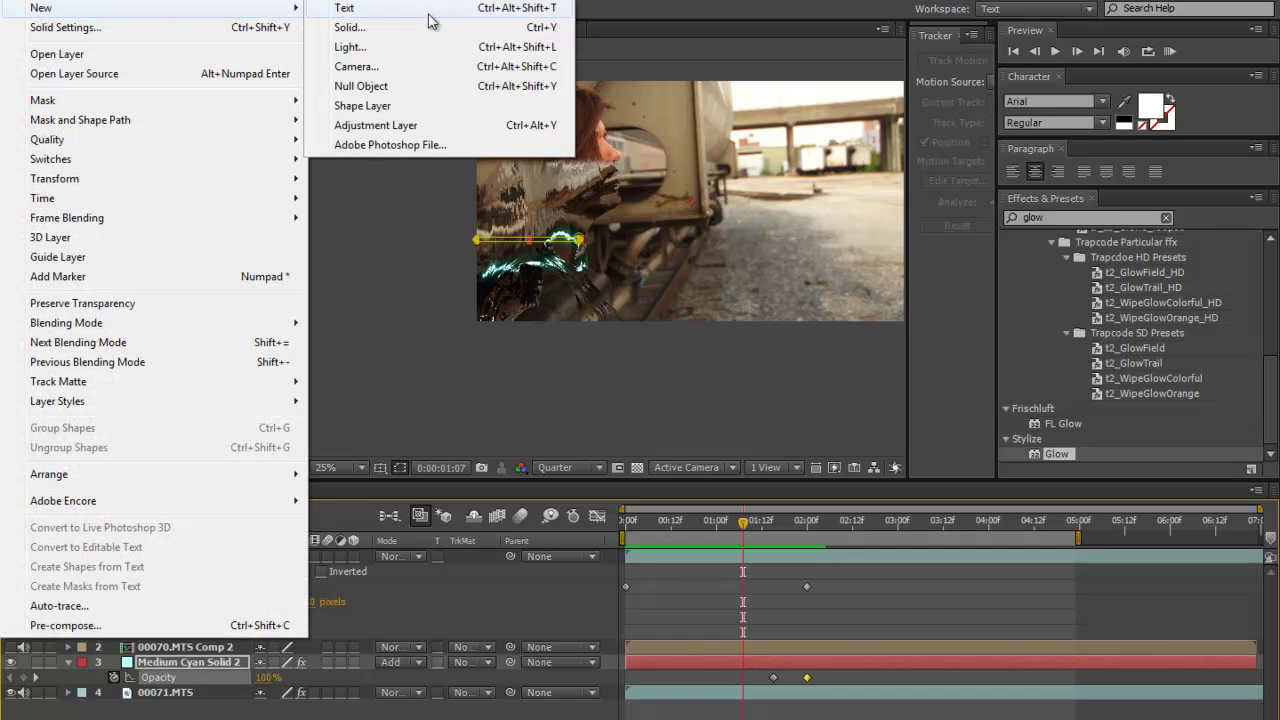
pyautogui.click(366, 27)
pyautogui.click(535, 375)
pyautogui.click(653, 459)
pyautogui.click(1041, 237)
pyautogui.click(596, 428)
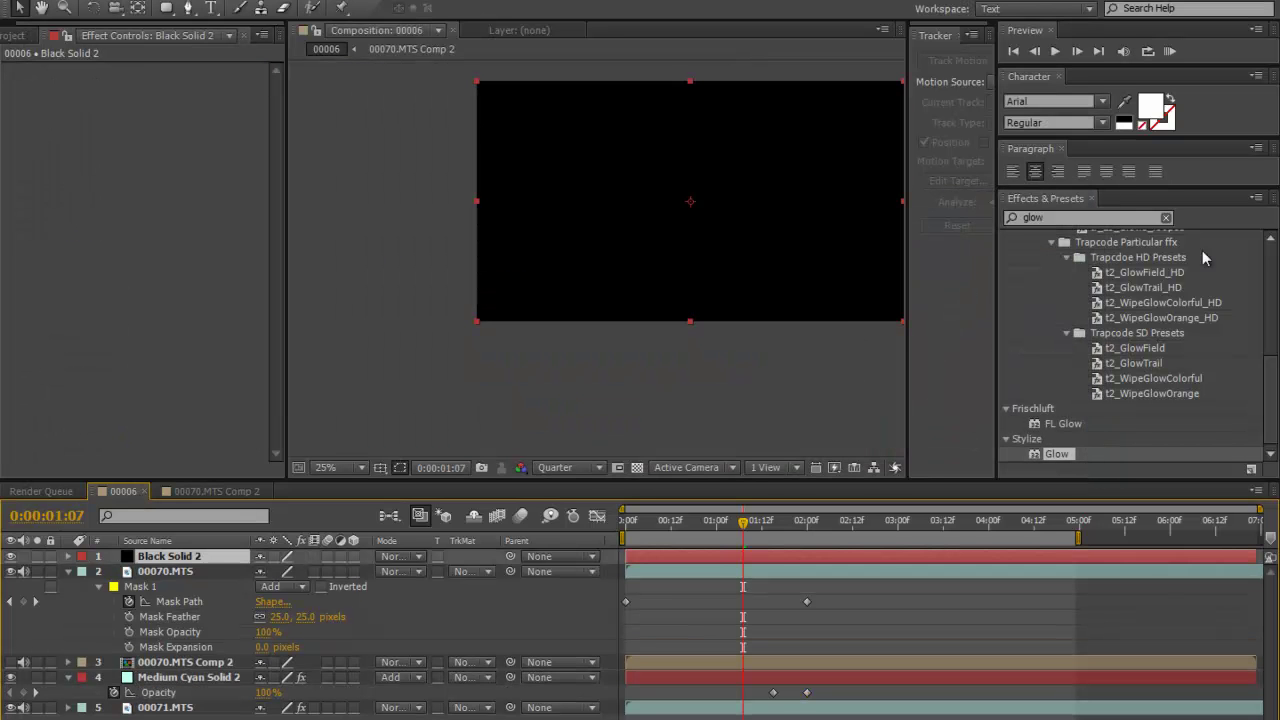
# Find the Optical Flares effect and apply it to the black solid.
pyautogui.click(1062, 217)
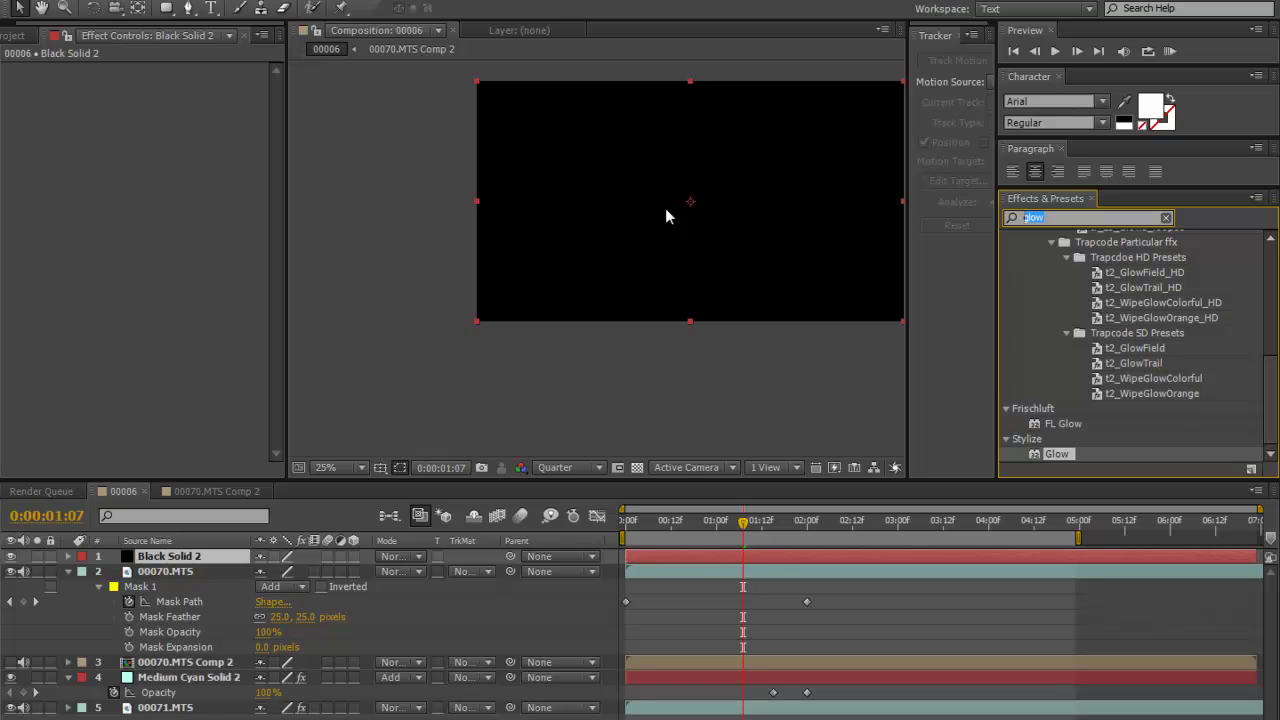
pyautogui.write('opti')
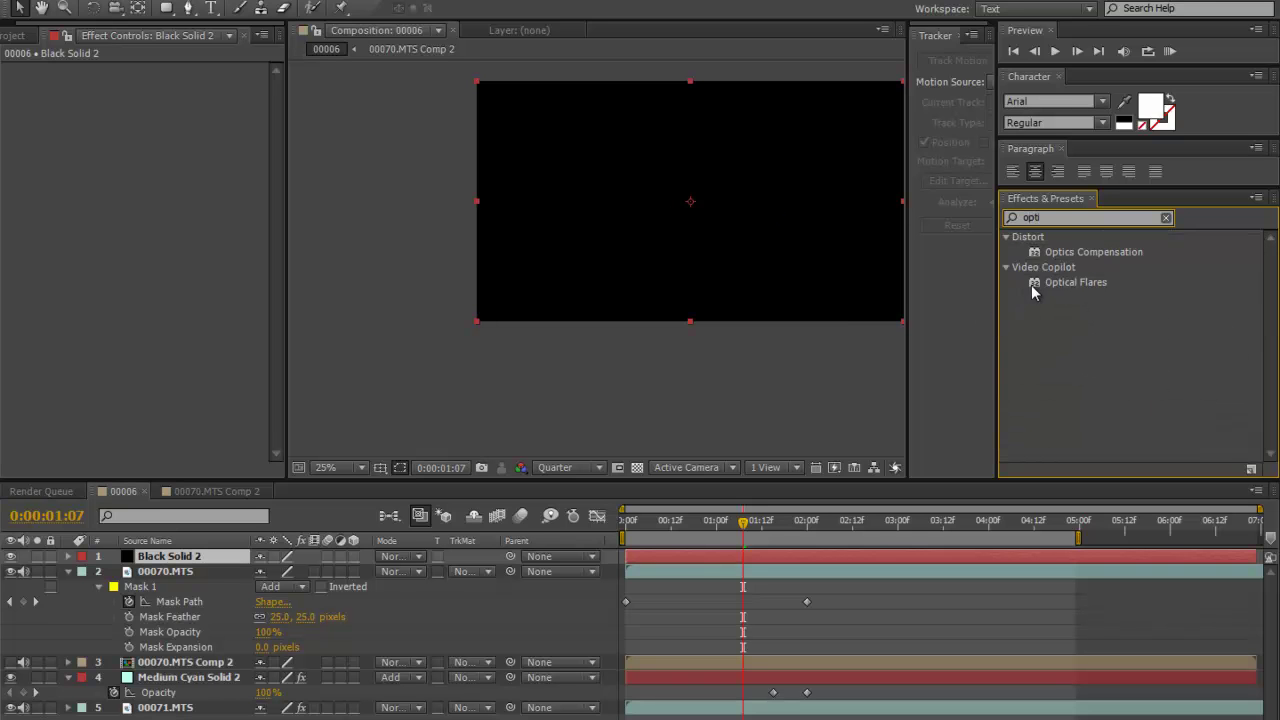
pyautogui.moveTo(1033, 287); pyautogui.dragTo(710, 556)
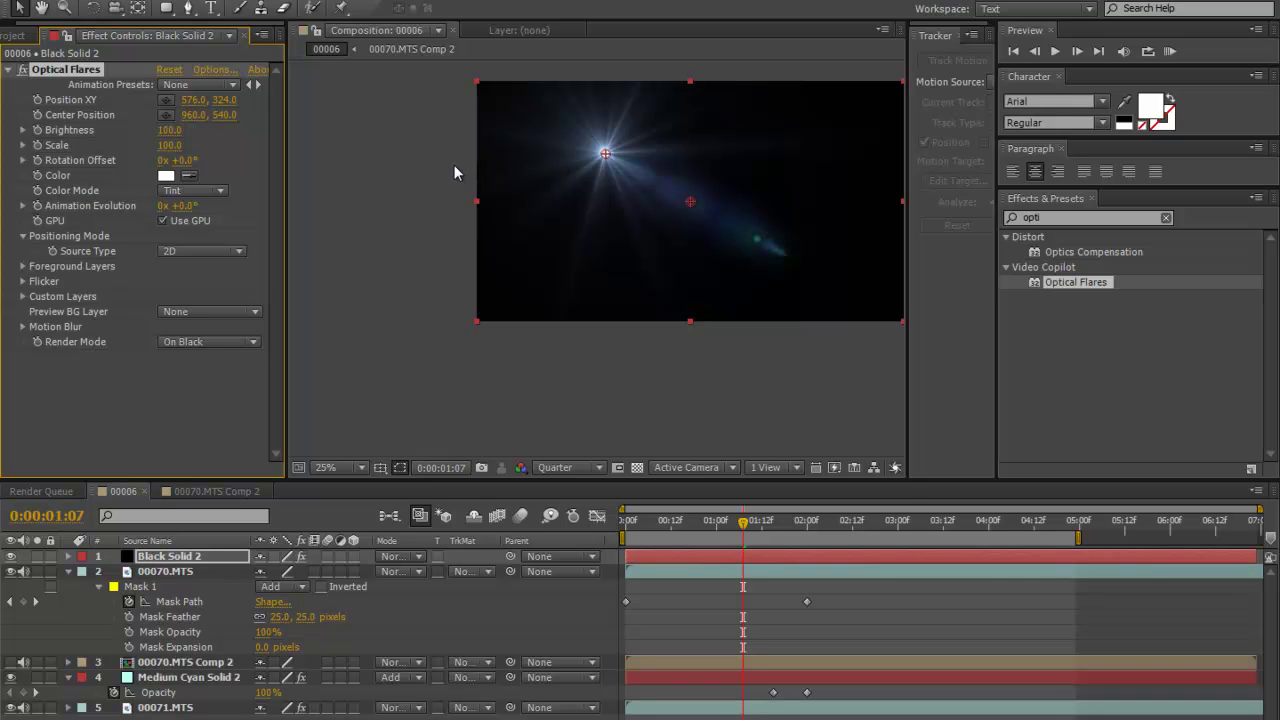
# Load the Gleam preset from Pro Presets 2 into the Optical Flares effect.
pyautogui.click(214, 69)
pyautogui.moveTo(823, 18); pyautogui.dragTo(573, 30)
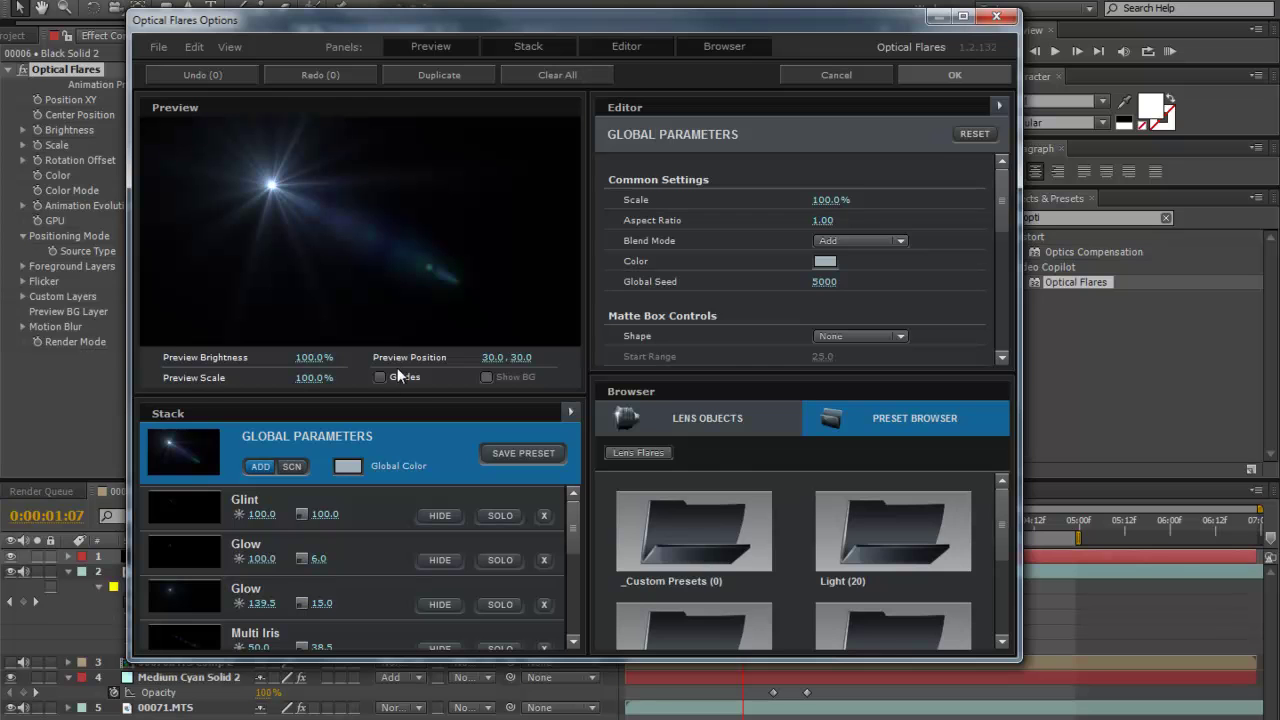
pyautogui.moveTo(1004, 505); pyautogui.dragTo(1004, 551)
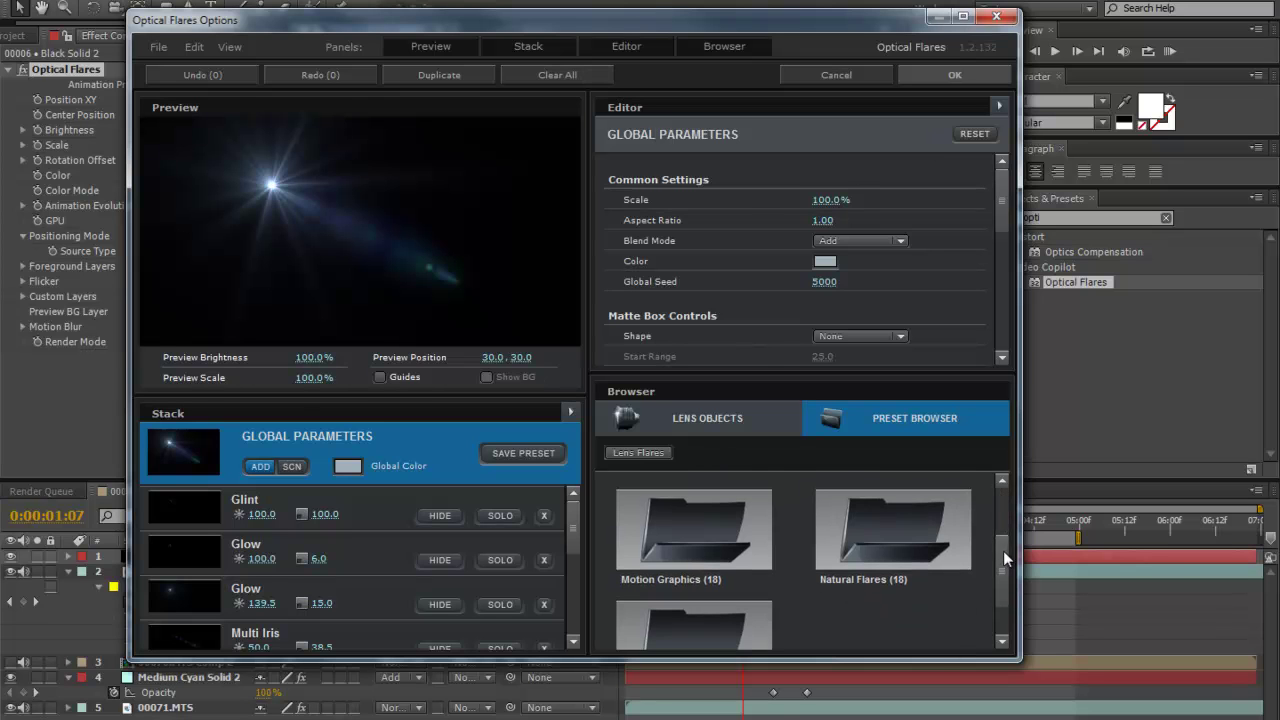
pyautogui.scroll(-1, 920, 635)
pyautogui.click(750, 605)
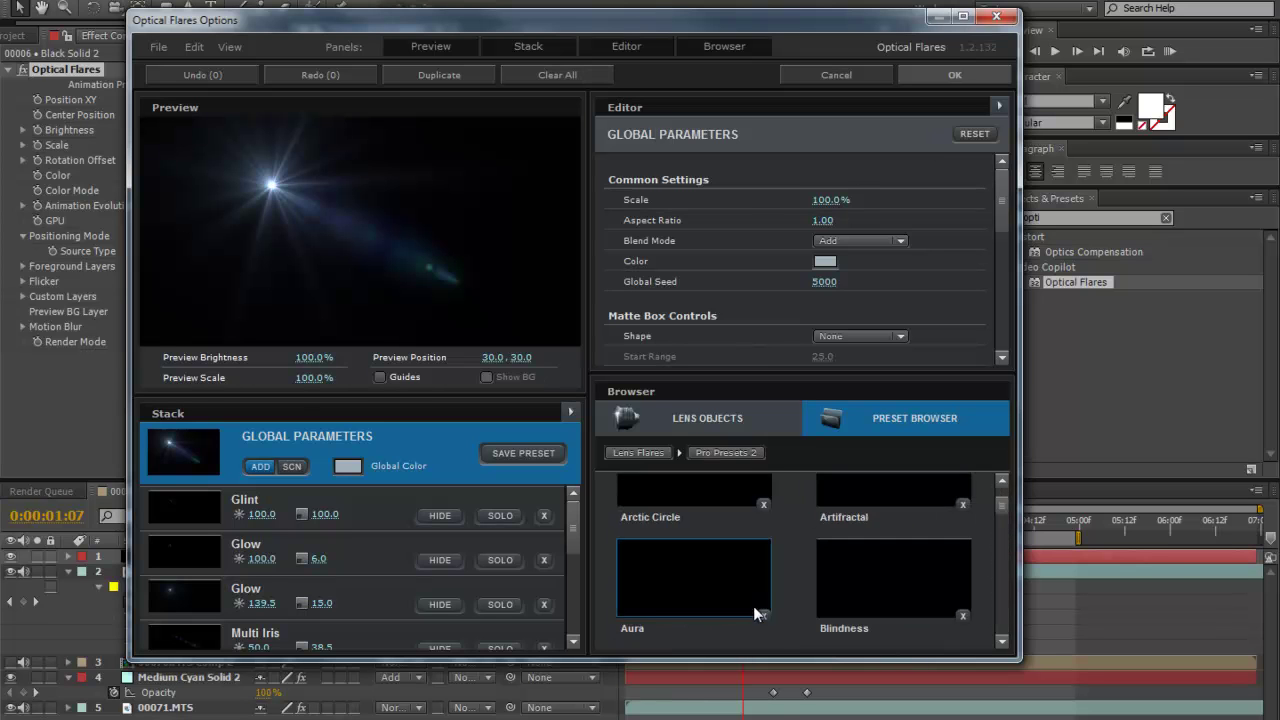
pyautogui.moveTo(1001, 503); pyautogui.dragTo(1003, 535)
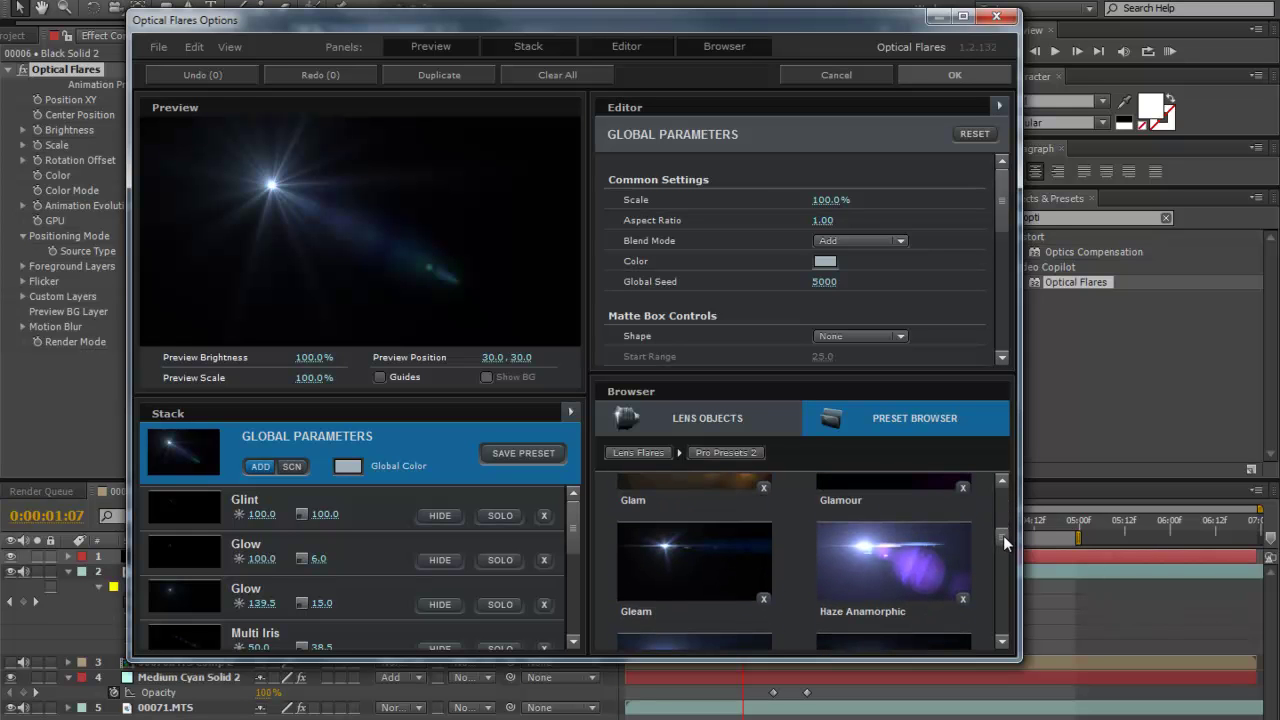
pyautogui.click(727, 553)
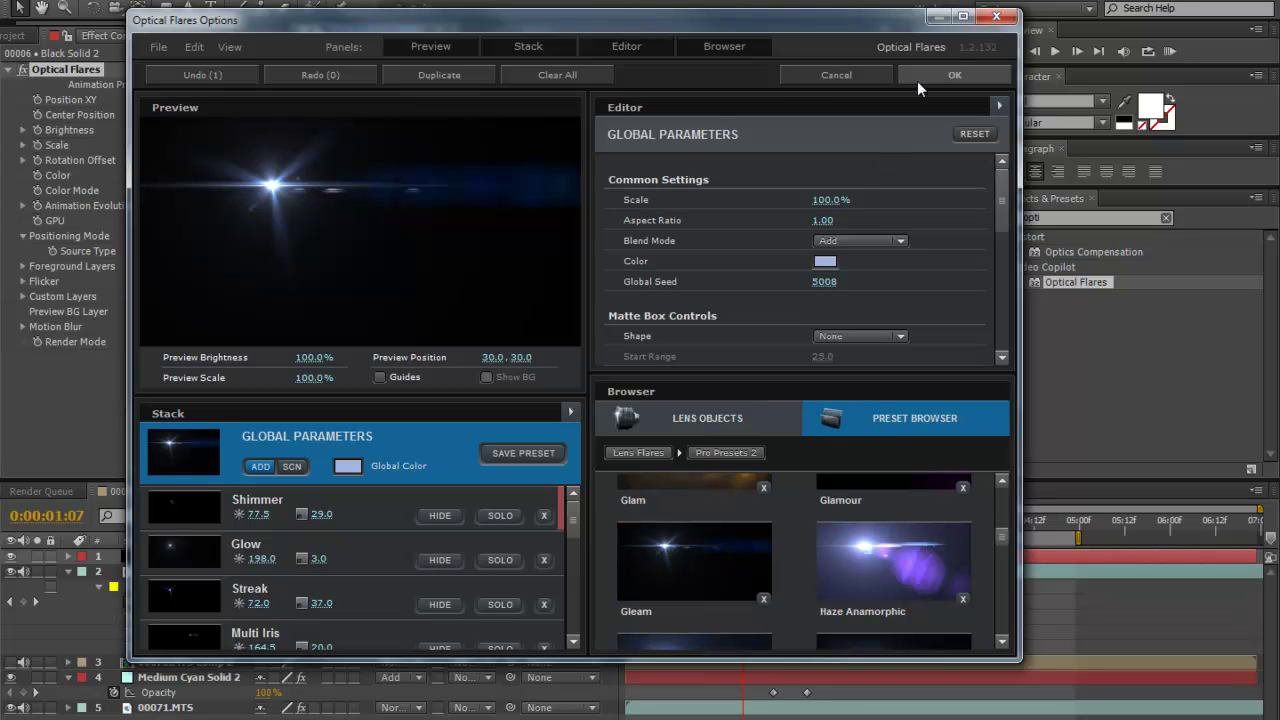
pyautogui.click(945, 73)
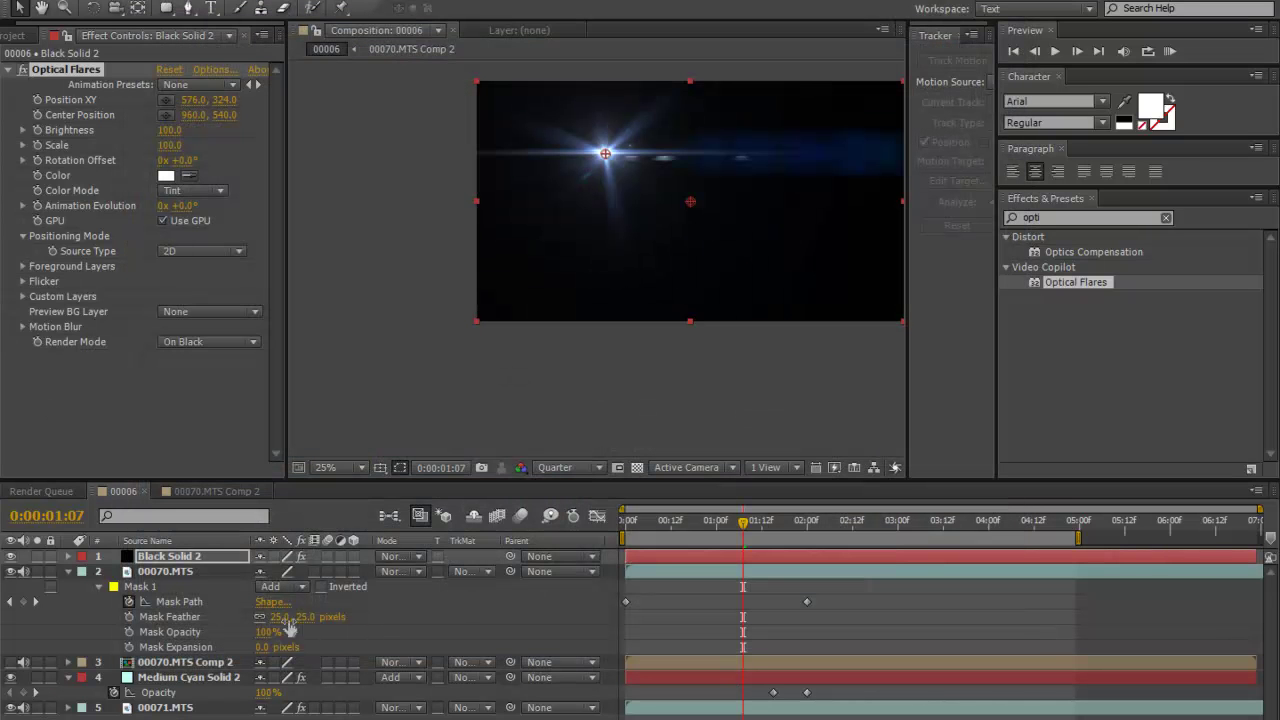
# Blend the black solid in Add mode and set its flare's position to about 308, 372 and Brightness to 170.
pyautogui.click(399, 556)
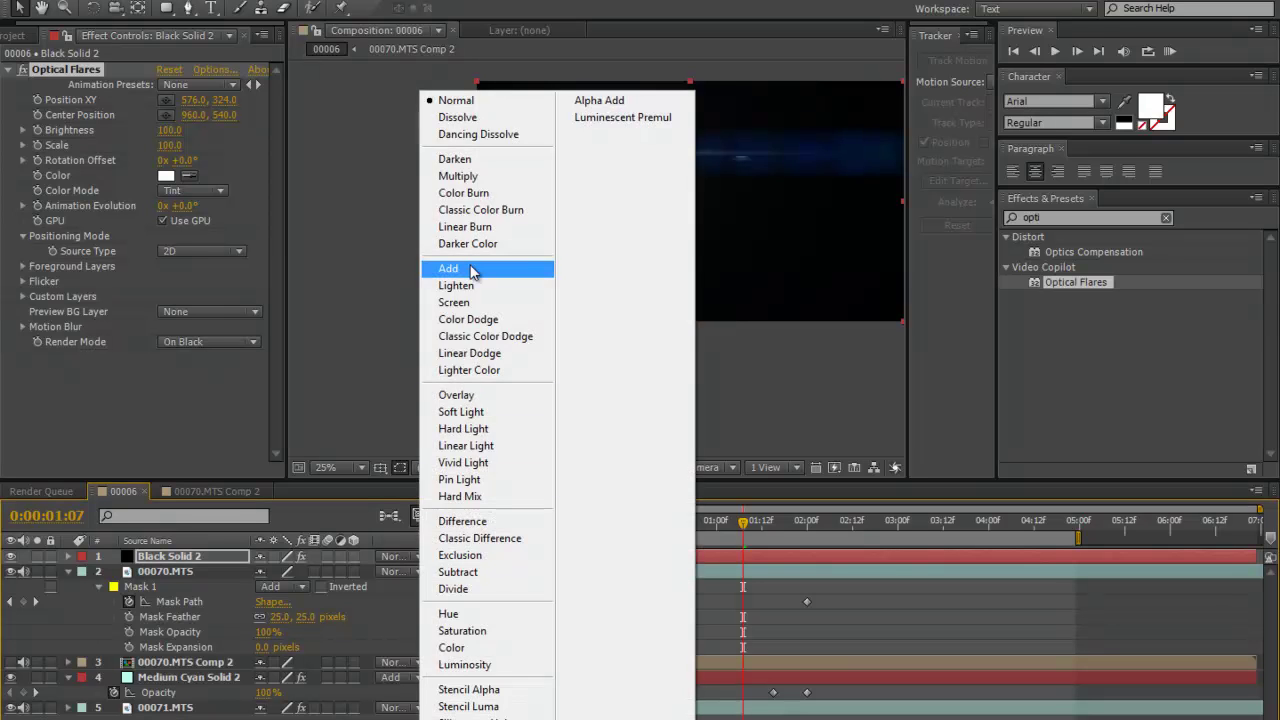
pyautogui.click(473, 272)
pyautogui.moveTo(607, 156); pyautogui.dragTo(545, 166)
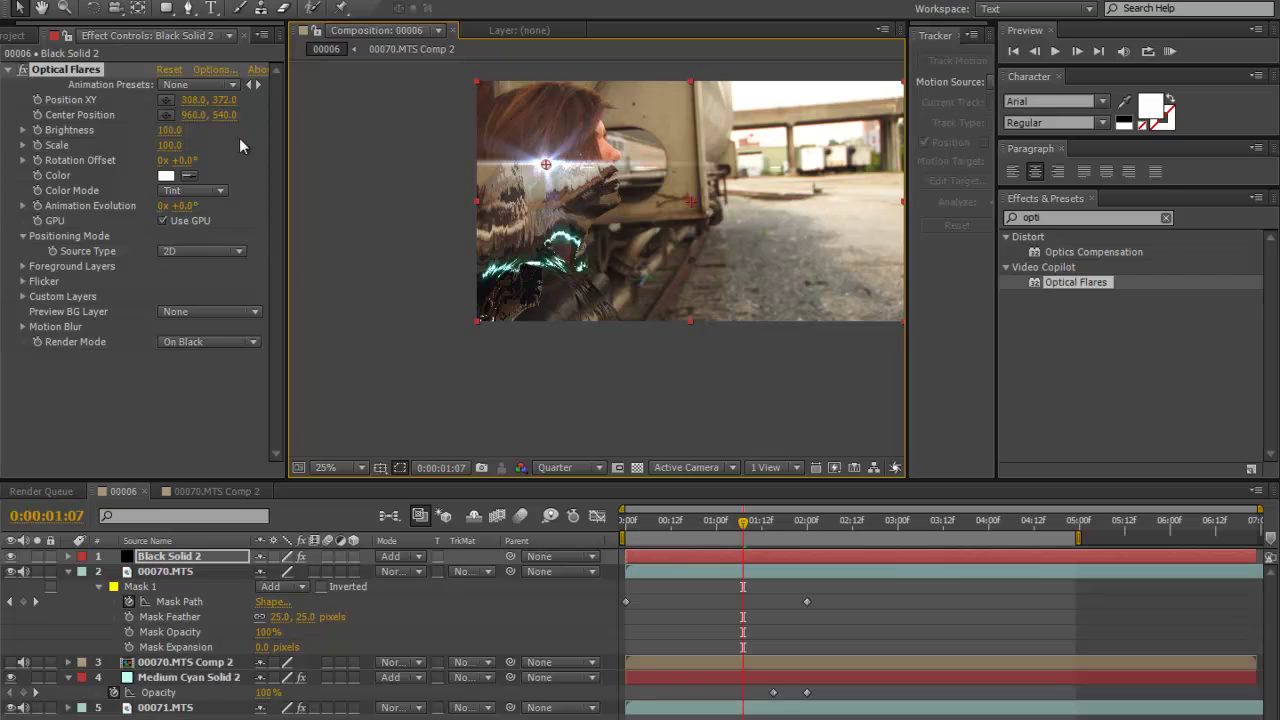
pyautogui.moveTo(170, 130); pyautogui.dragTo(173, 131)
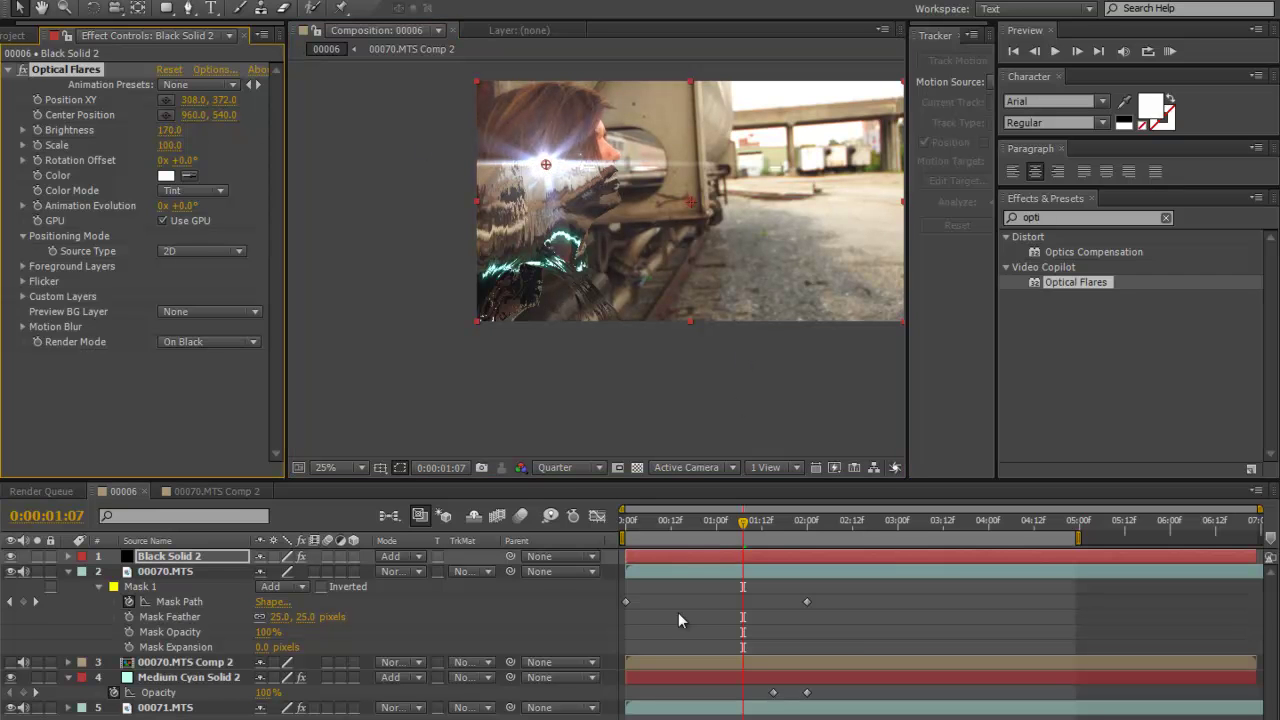
# Animate the flare's Position XY from 324, 1080 at 0:00:00:00 to 332, 24 at 0:00:01:20.
pyautogui.press('Home')
pyautogui.moveTo(622, 530)
pyautogui.mouseDown()
pyautogui.moveTo(651, 531)
pyautogui.moveTo(622, 528)
pyautogui.mouseUp()
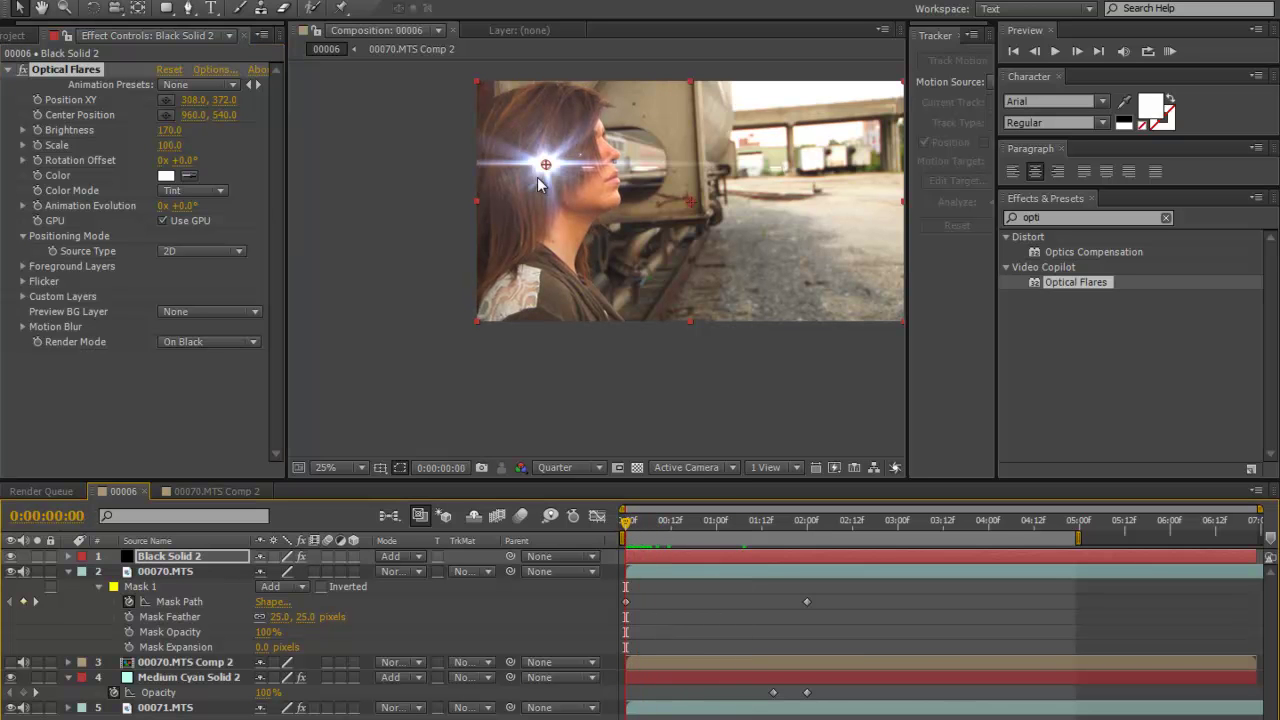
pyautogui.moveTo(545, 165); pyautogui.dragTo(550, 322)
pyautogui.click(618, 530)
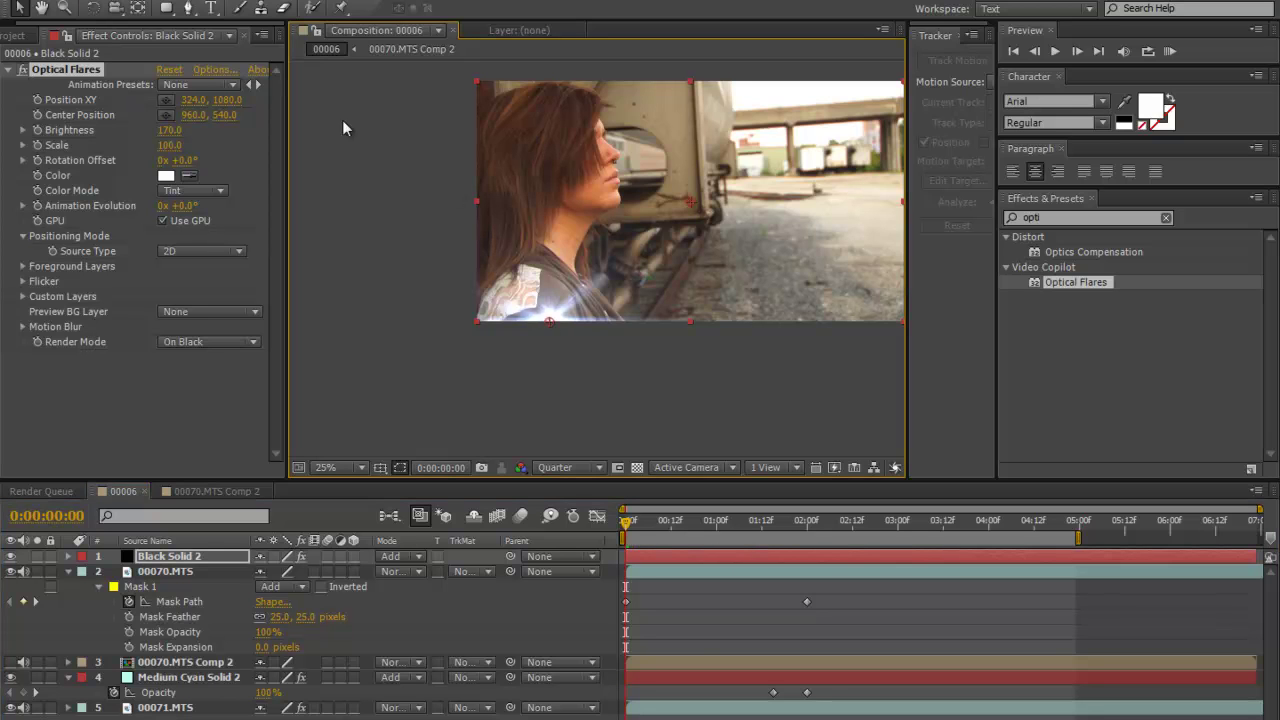
pyautogui.click(37, 101)
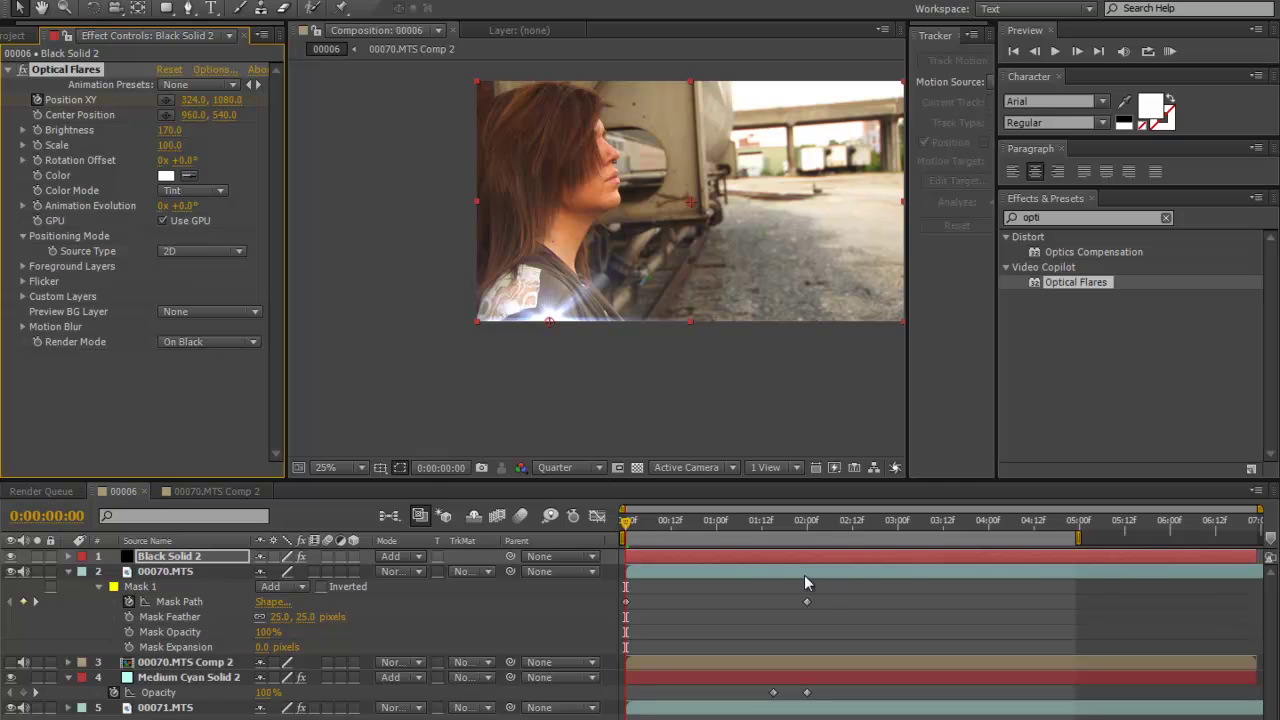
pyautogui.moveTo(621, 540); pyautogui.dragTo(792, 565)
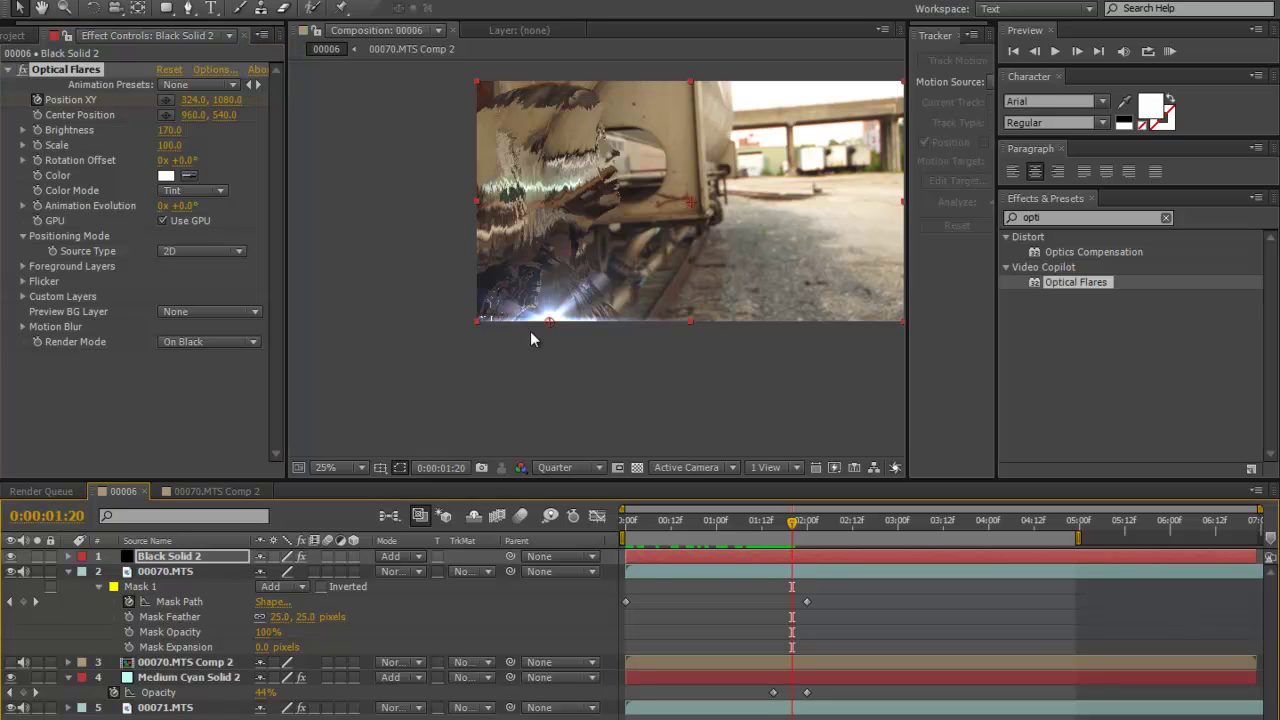
pyautogui.moveTo(548, 321); pyautogui.dragTo(549, 91)
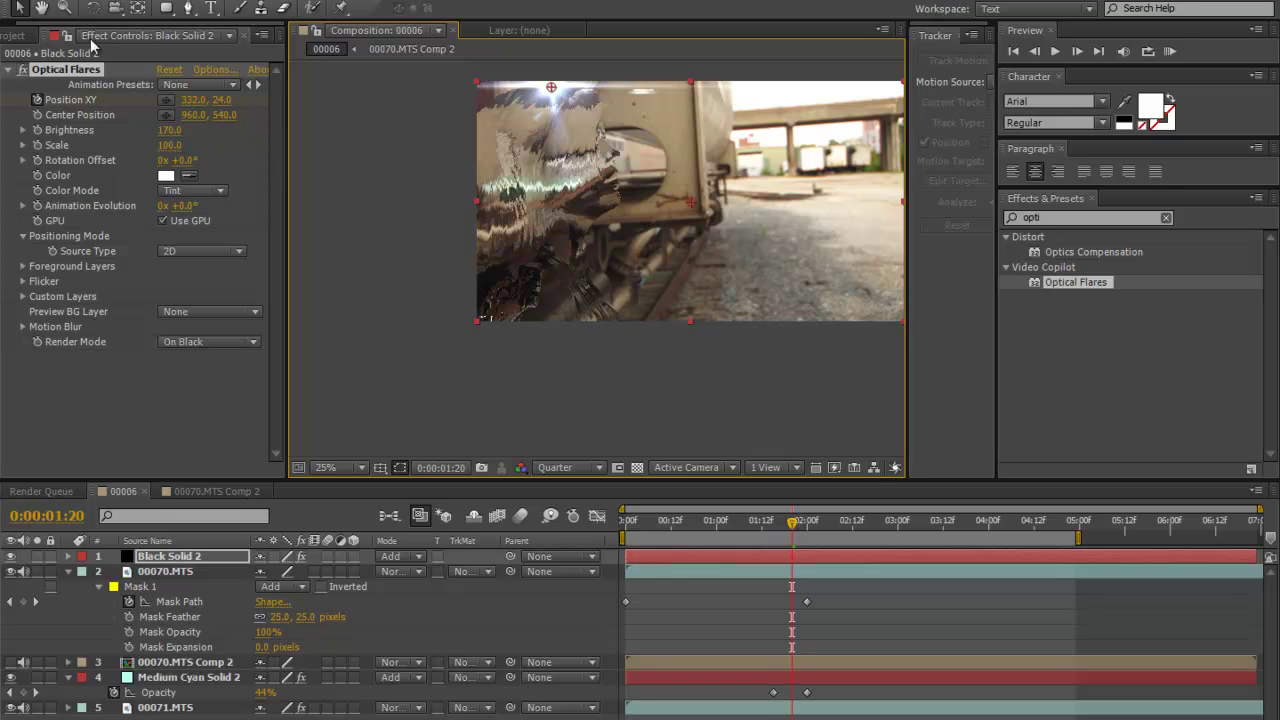
# Fade out the flare by keyframing Brightness at 170 at 0:00:01:15 and 0 at 0:00:01:19, and play it back.
pyautogui.moveTo(792, 527); pyautogui.dragTo(773, 530)
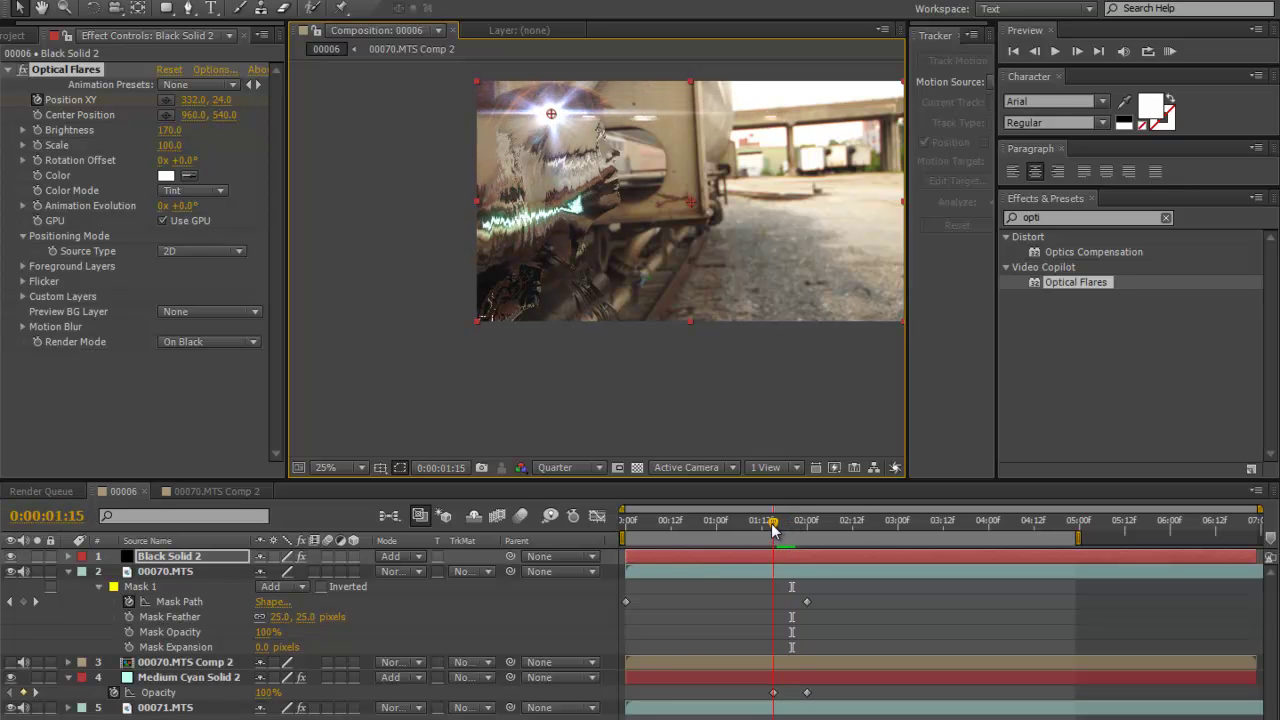
pyautogui.click(37, 131)
pyautogui.moveTo(774, 526)
pyautogui.mouseDown()
pyautogui.moveTo(806, 532)
pyautogui.moveTo(788, 529)
pyautogui.mouseUp()
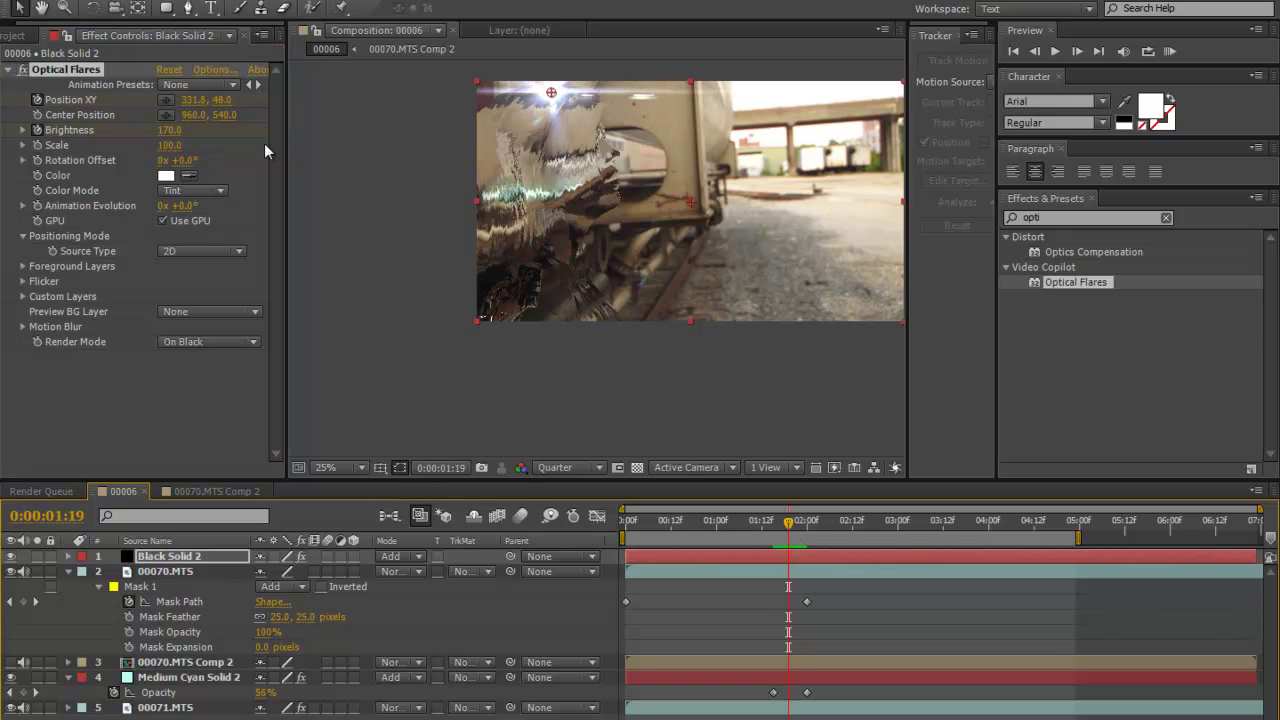
pyautogui.moveTo(170, 131); pyautogui.dragTo(110, 131)
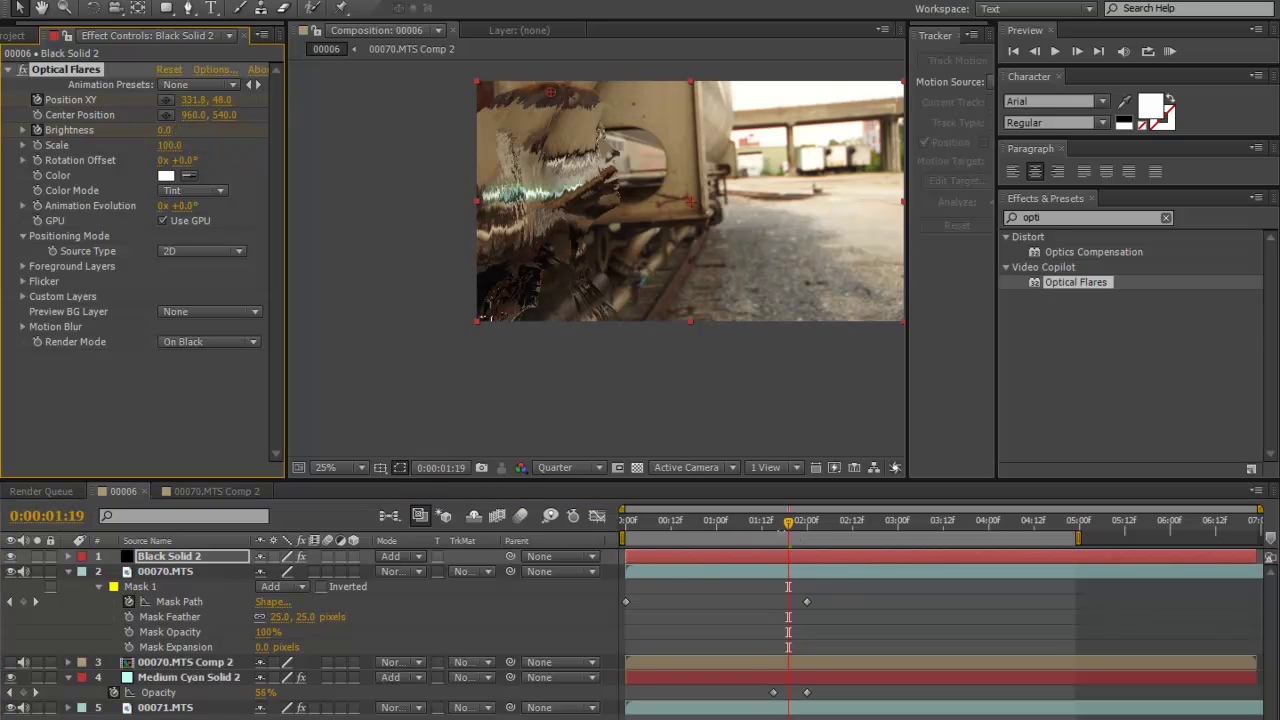
pyautogui.press('Home')
pyautogui.press('space')
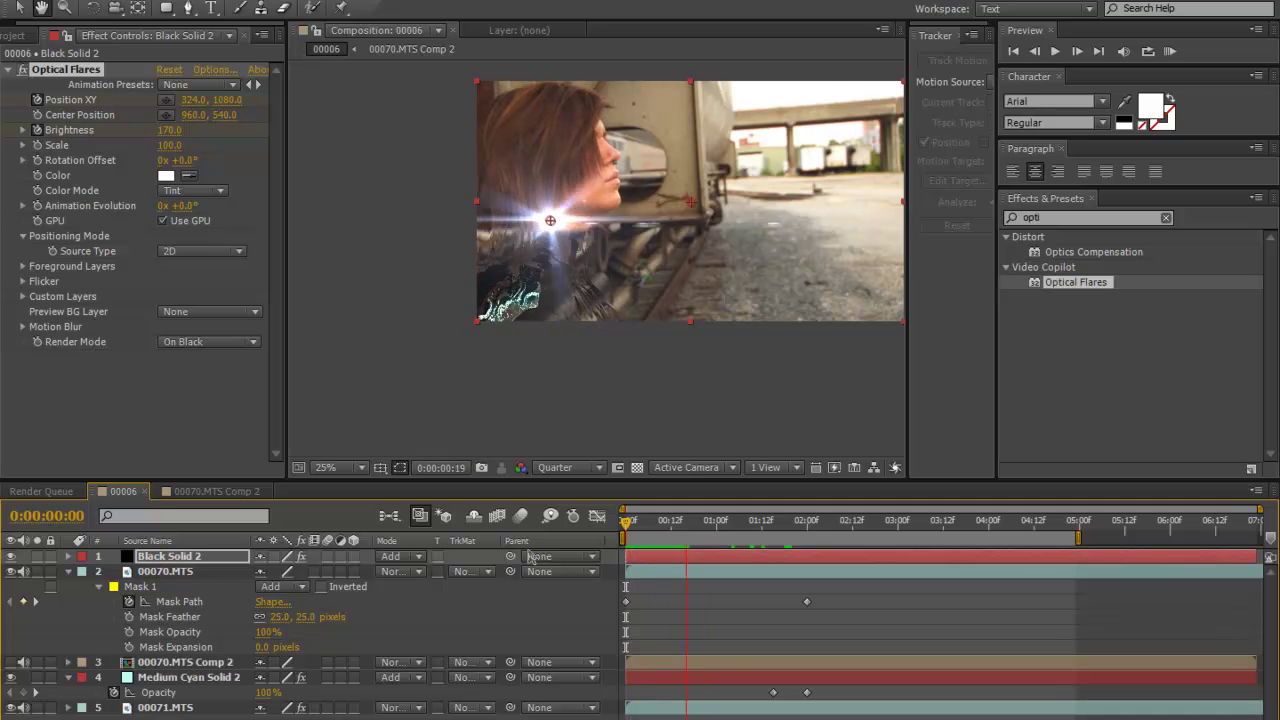
pyautogui.press('space')
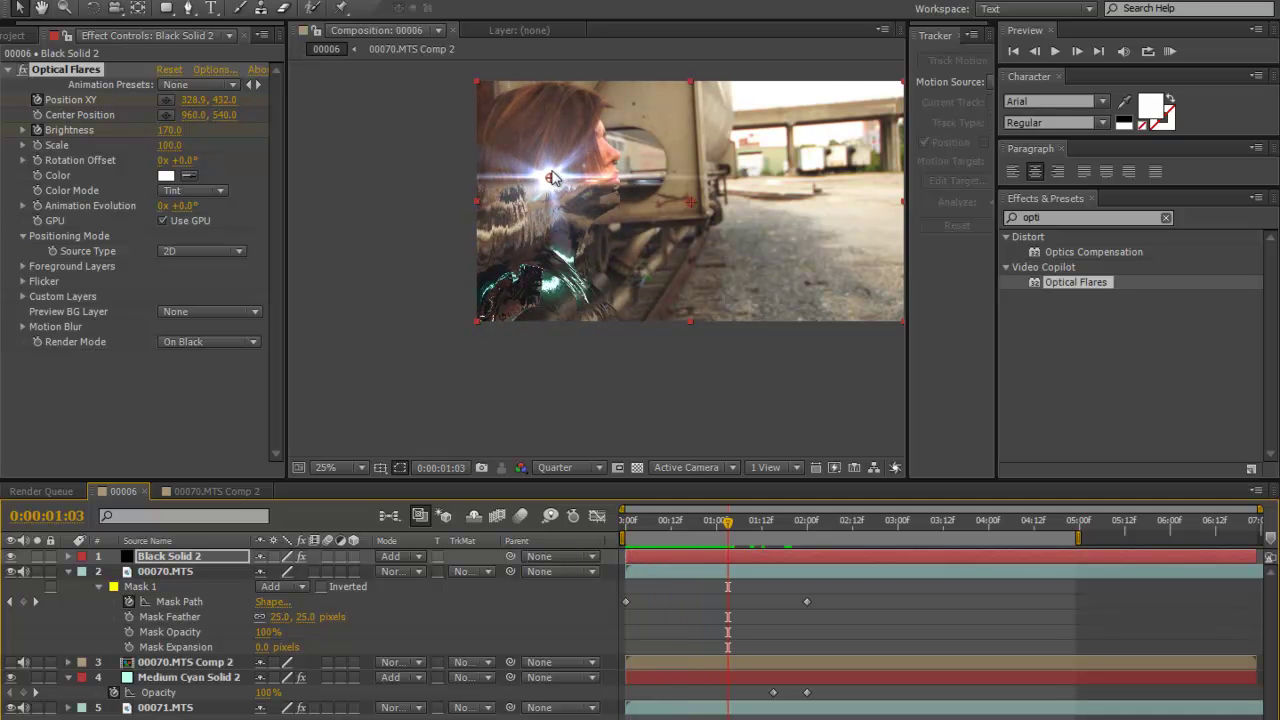
# Refine the flare's path with Position XY keyframes of about 325, 460 at 1:03, 316, 722 at 0:17, 302, 880 at 0:11 and 315, 1059 at 0:04.
pyautogui.moveTo(551, 181); pyautogui.dragTo(550, 187)
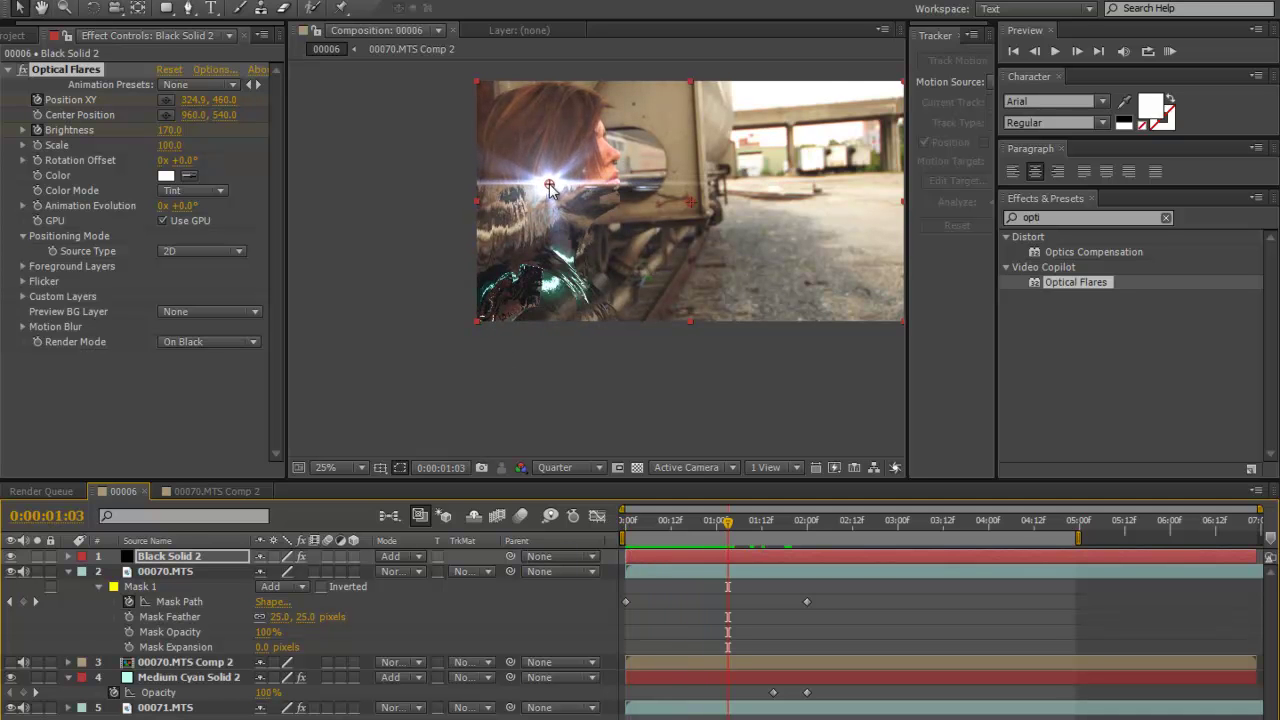
pyautogui.moveTo(725, 529); pyautogui.dragTo(690, 540)
pyautogui.moveTo(549, 236); pyautogui.dragTo(548, 248)
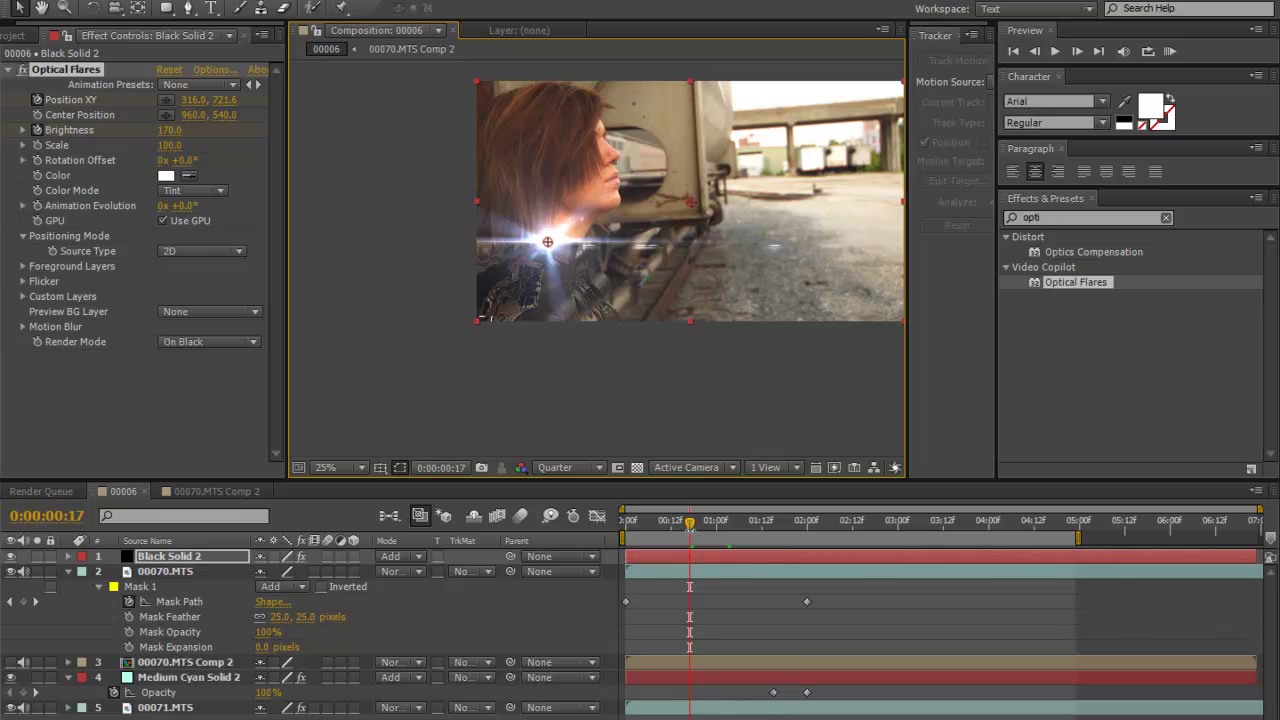
pyautogui.moveTo(693, 530); pyautogui.dragTo(667, 530)
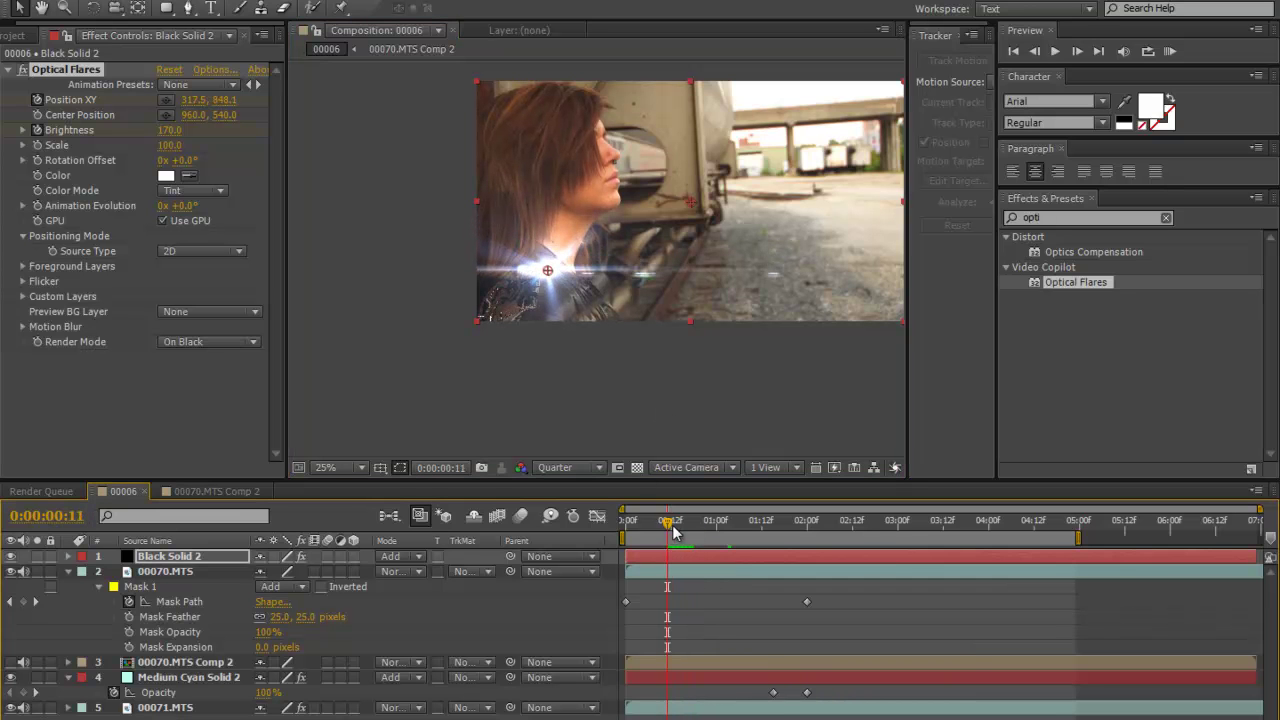
pyautogui.moveTo(547, 273); pyautogui.dragTo(543, 278)
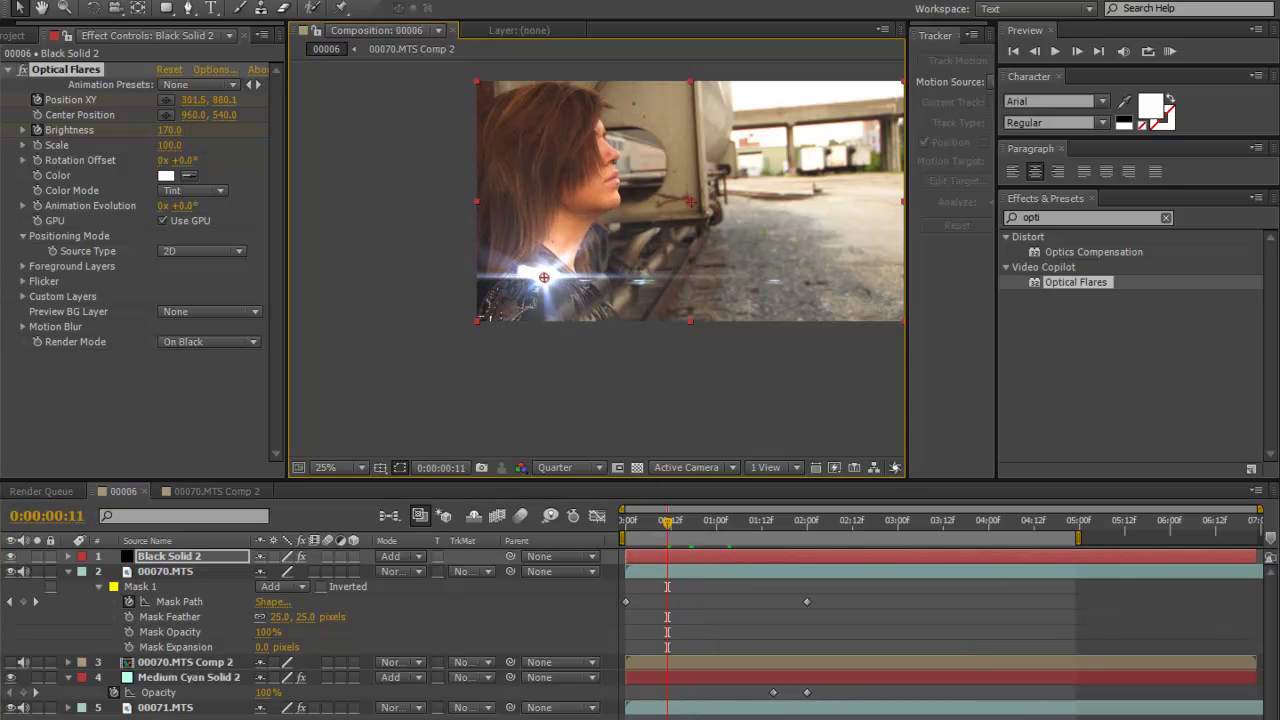
pyautogui.moveTo(670, 535); pyautogui.dragTo(640, 530)
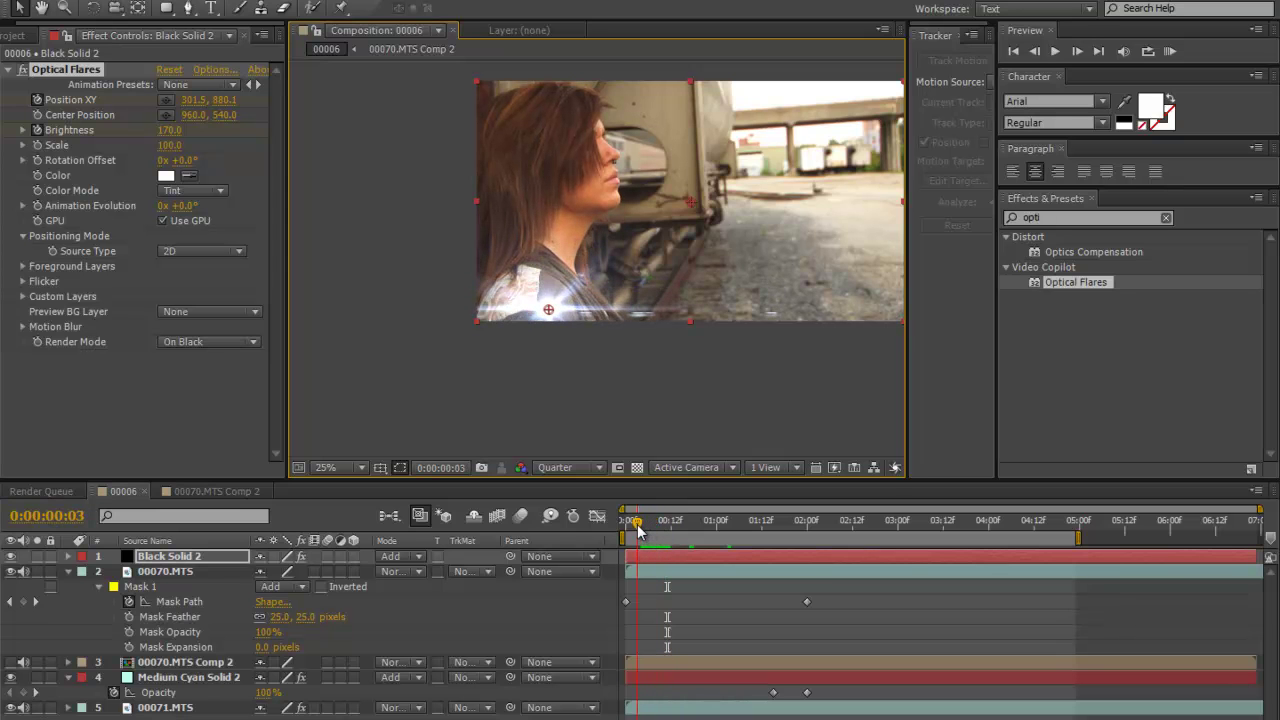
pyautogui.moveTo(547, 306); pyautogui.dragTo(547, 320)
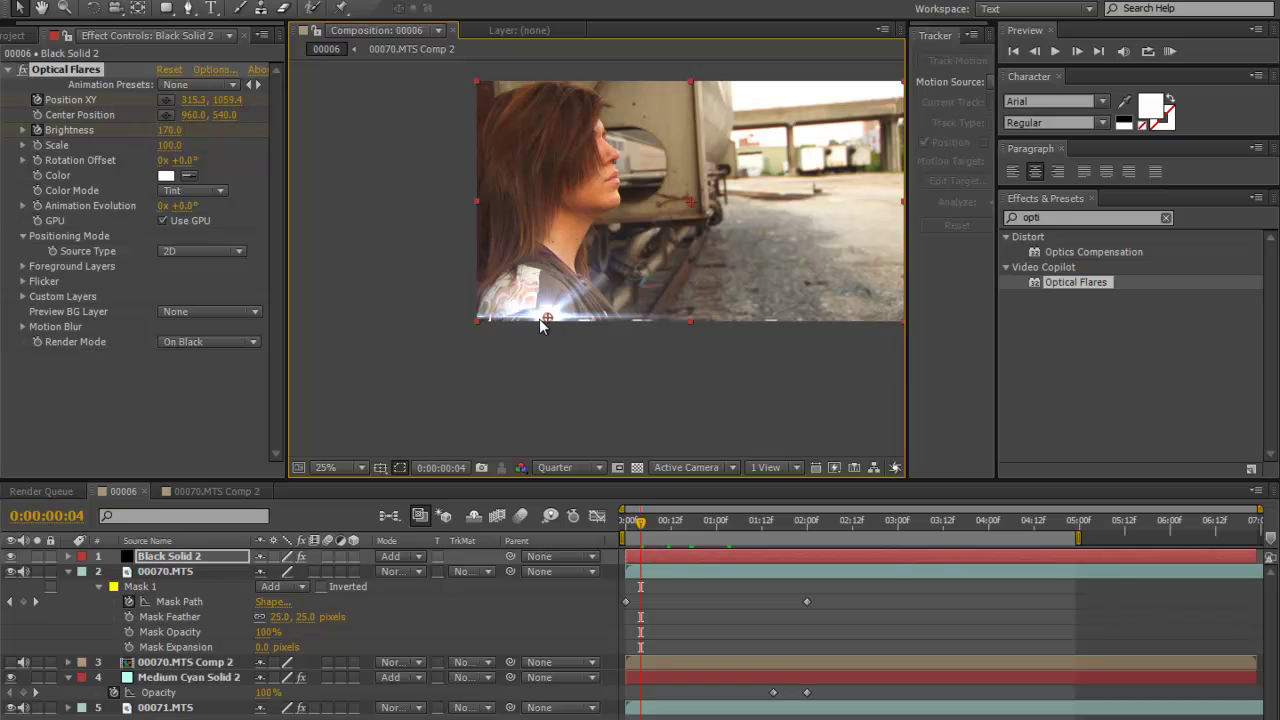
pyautogui.moveTo(643, 531); pyautogui.dragTo(612, 530)
pyautogui.press('space')
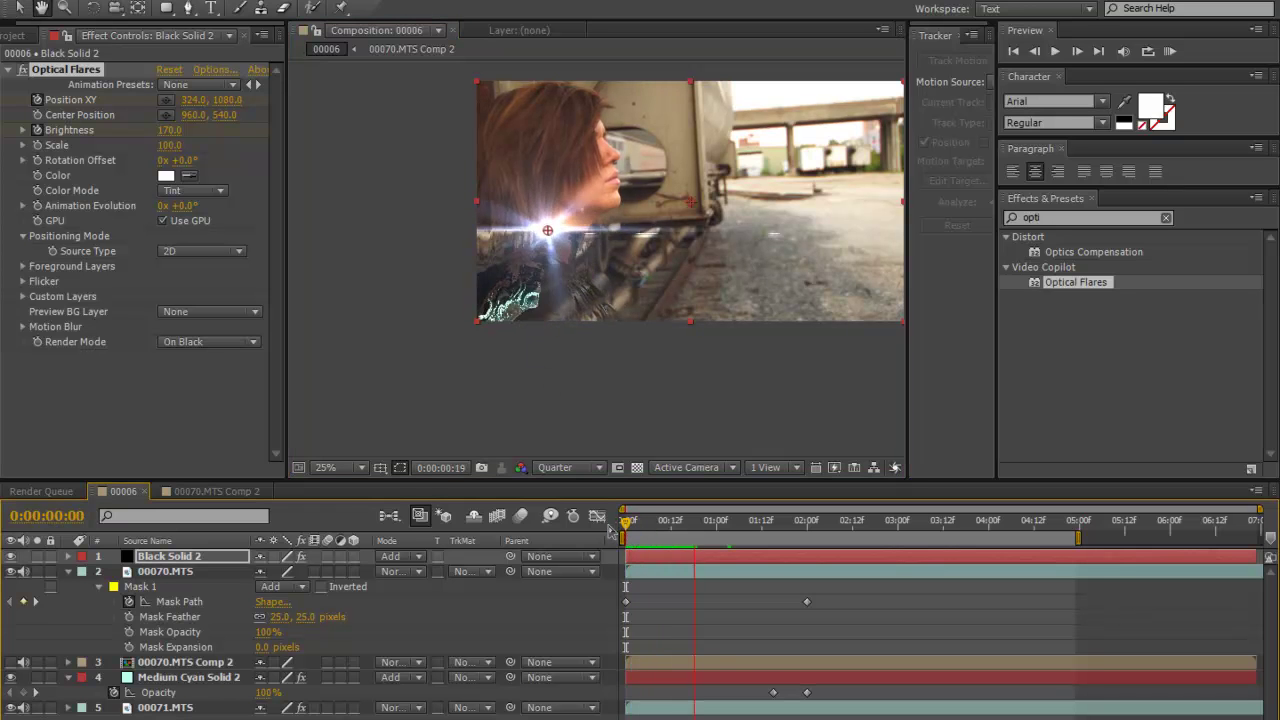
pyautogui.press('space')
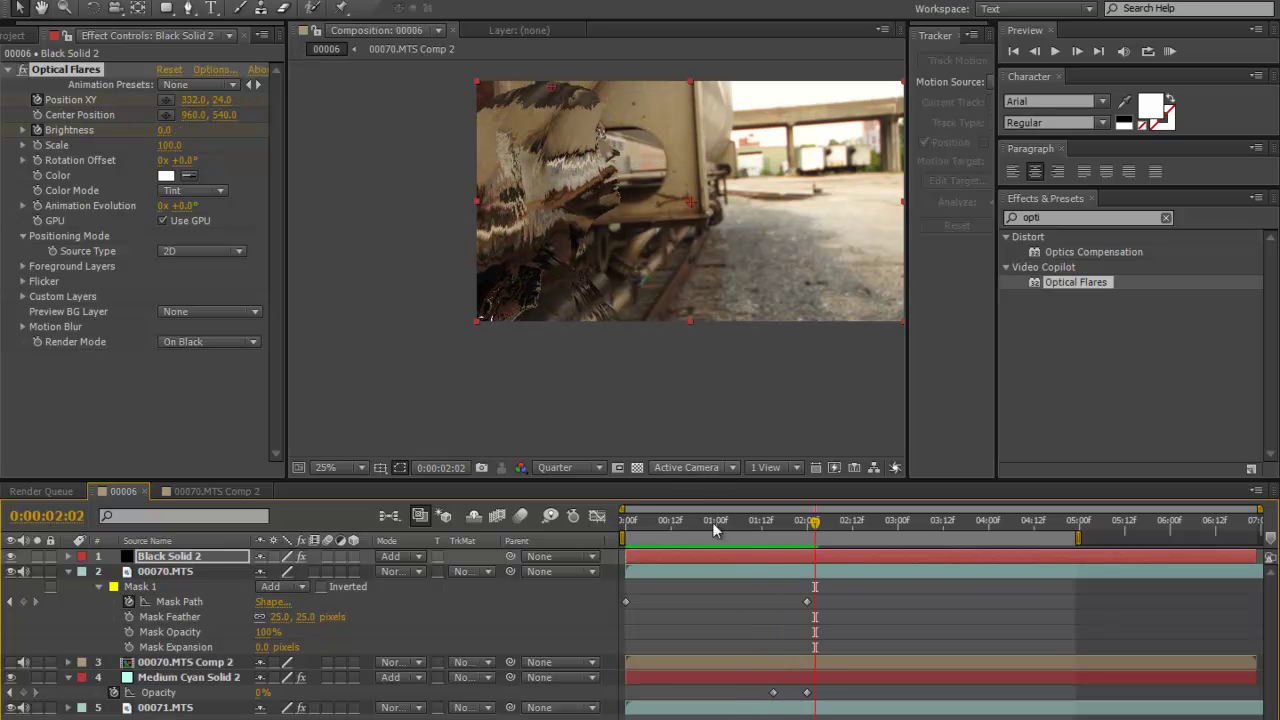
pyautogui.press('space')
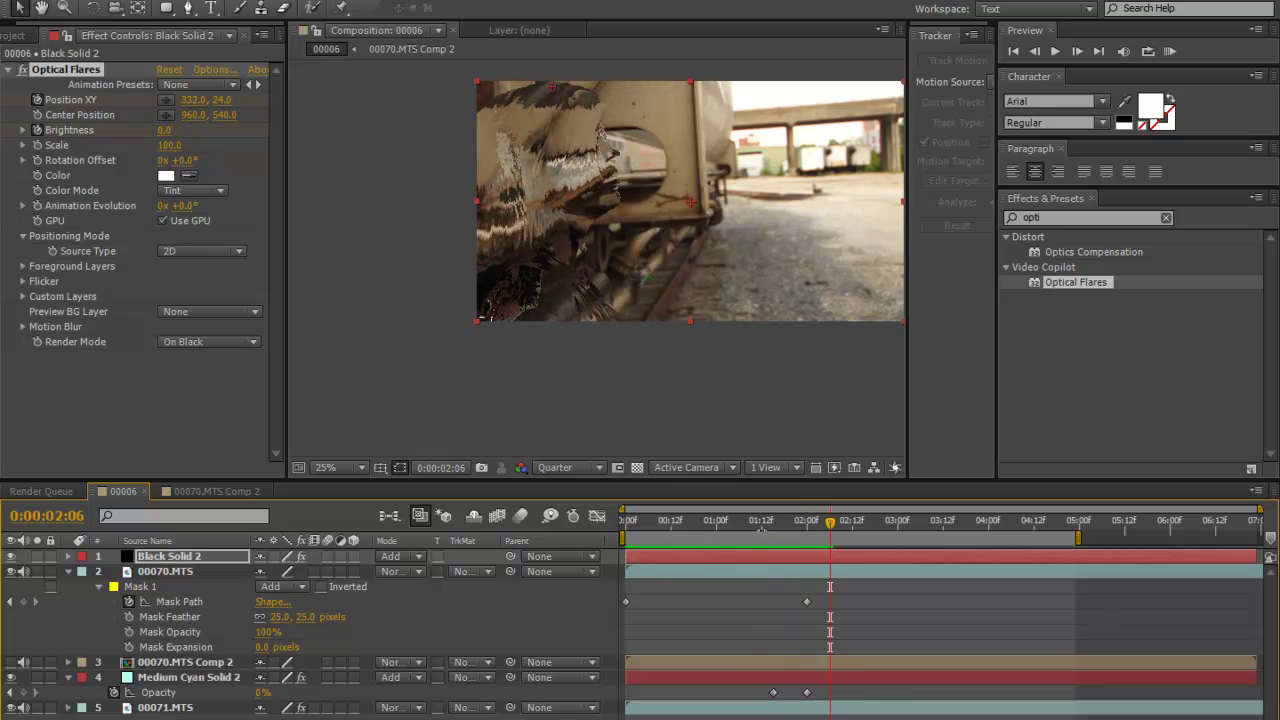
# Keyframe the flare's Brightness at 170 at 0:00:00:00, raise it at 0:00:00:20, and preview the animation.
pyautogui.moveTo(830, 555); pyautogui.dragTo(627, 561)
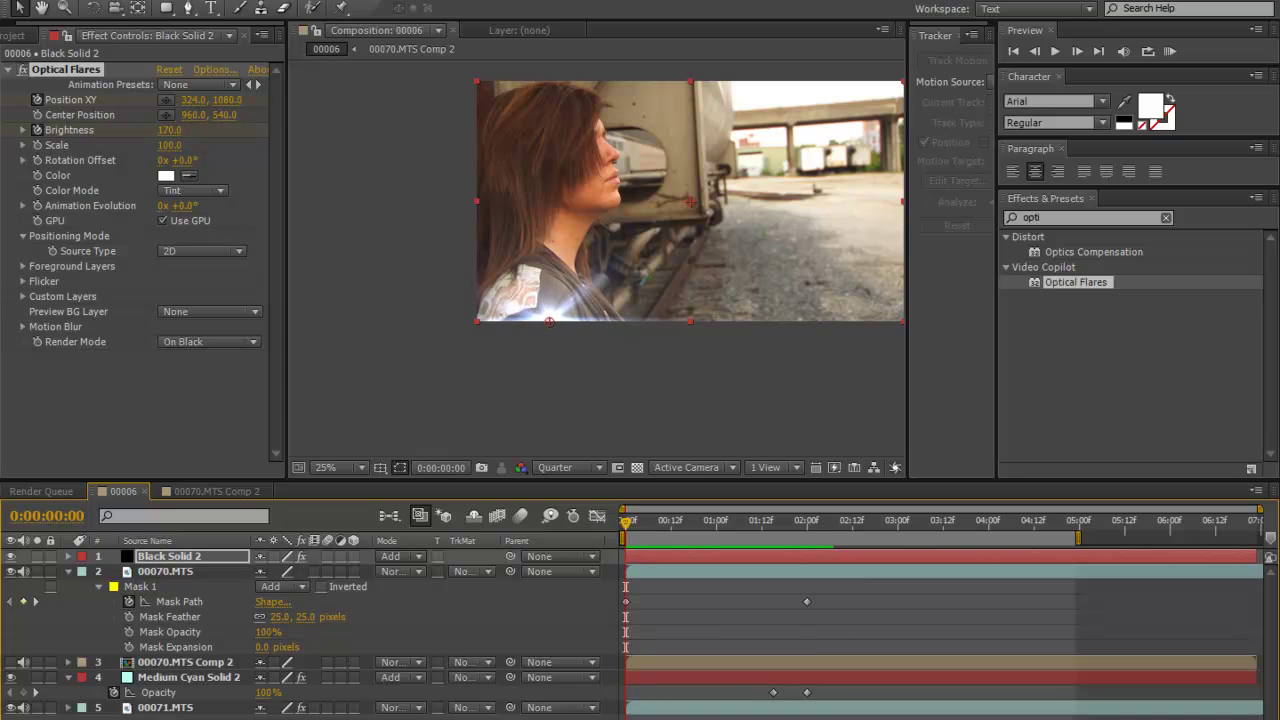
pyautogui.click(68, 556)
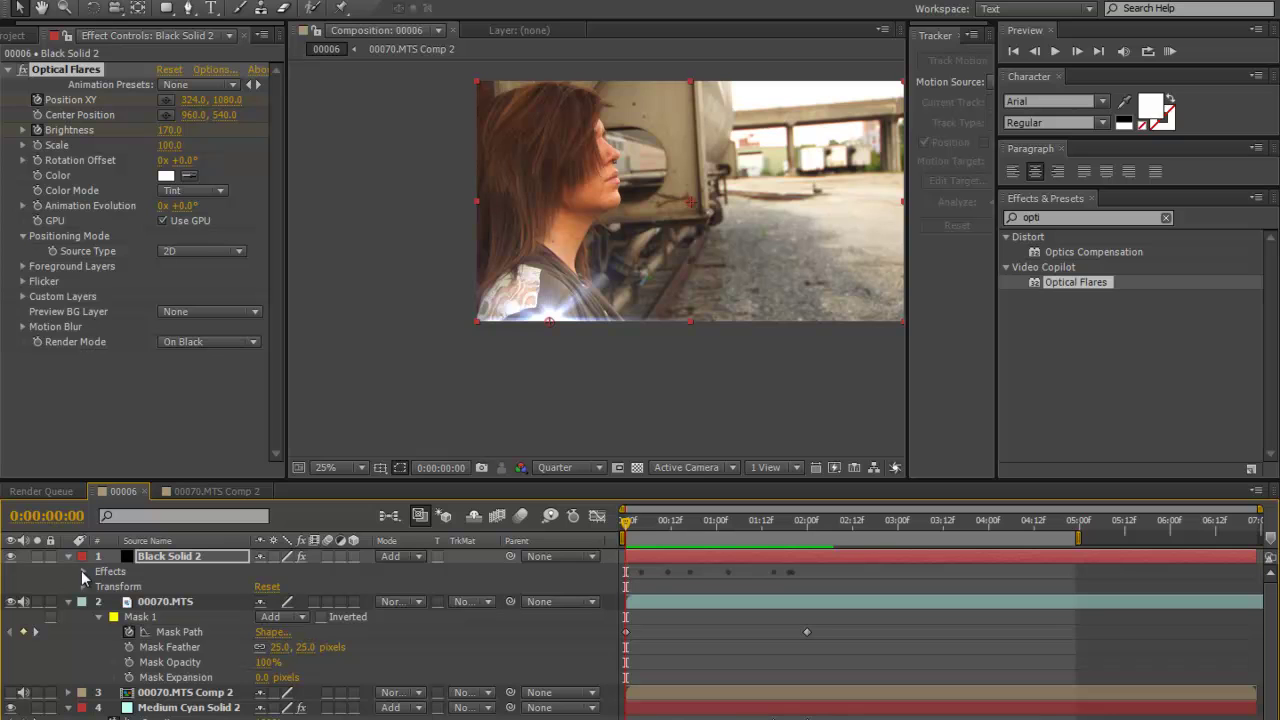
pyautogui.click(83, 572)
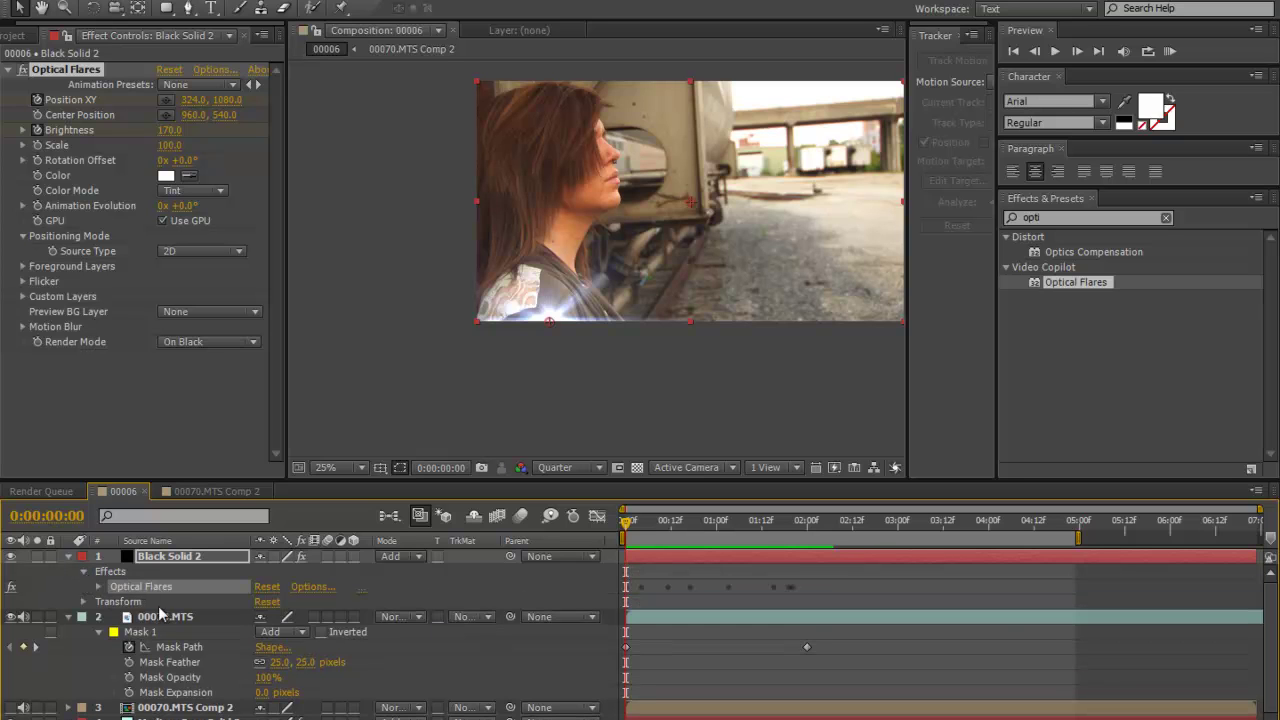
pyautogui.click(98, 587)
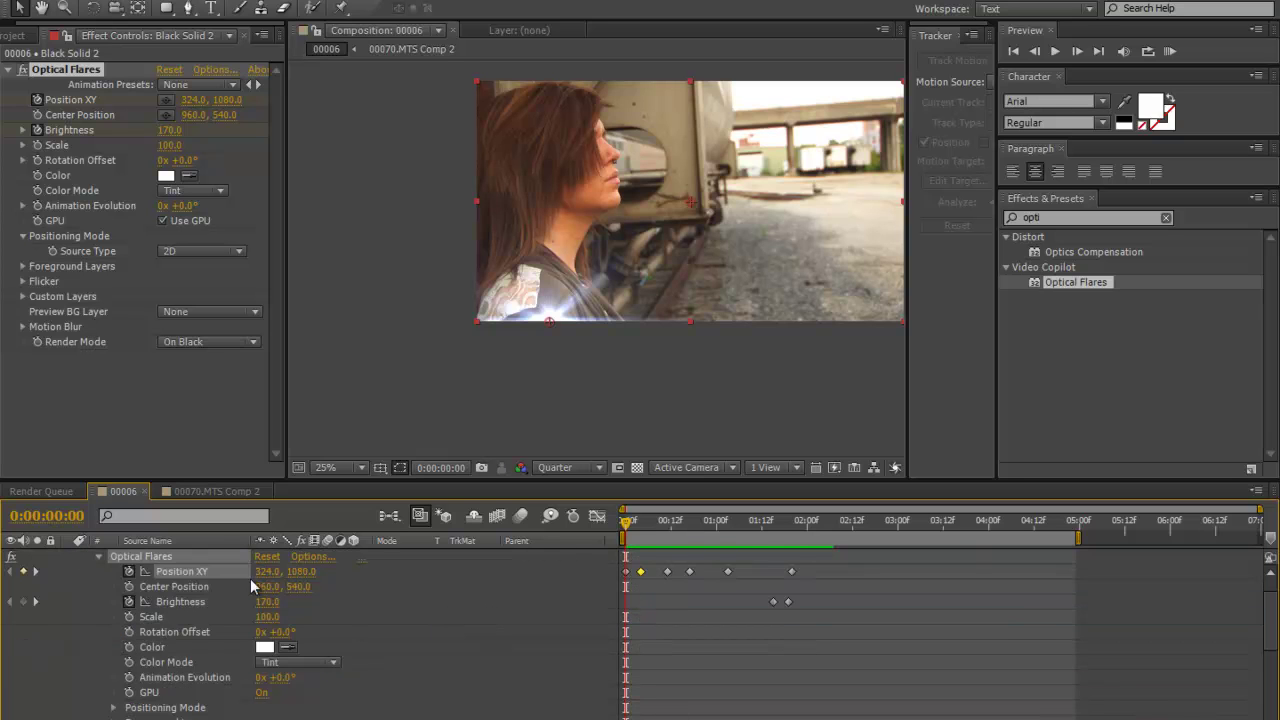
pyautogui.click(23, 601)
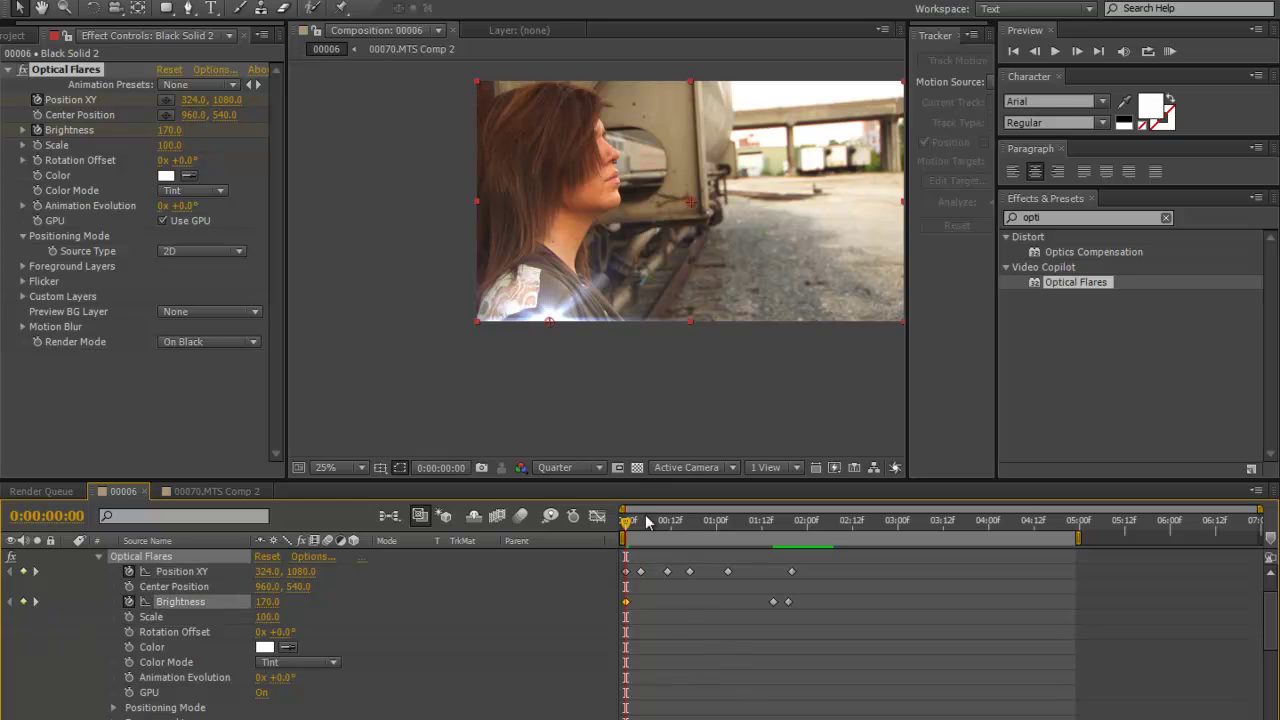
pyautogui.moveTo(630, 528); pyautogui.dragTo(704, 525)
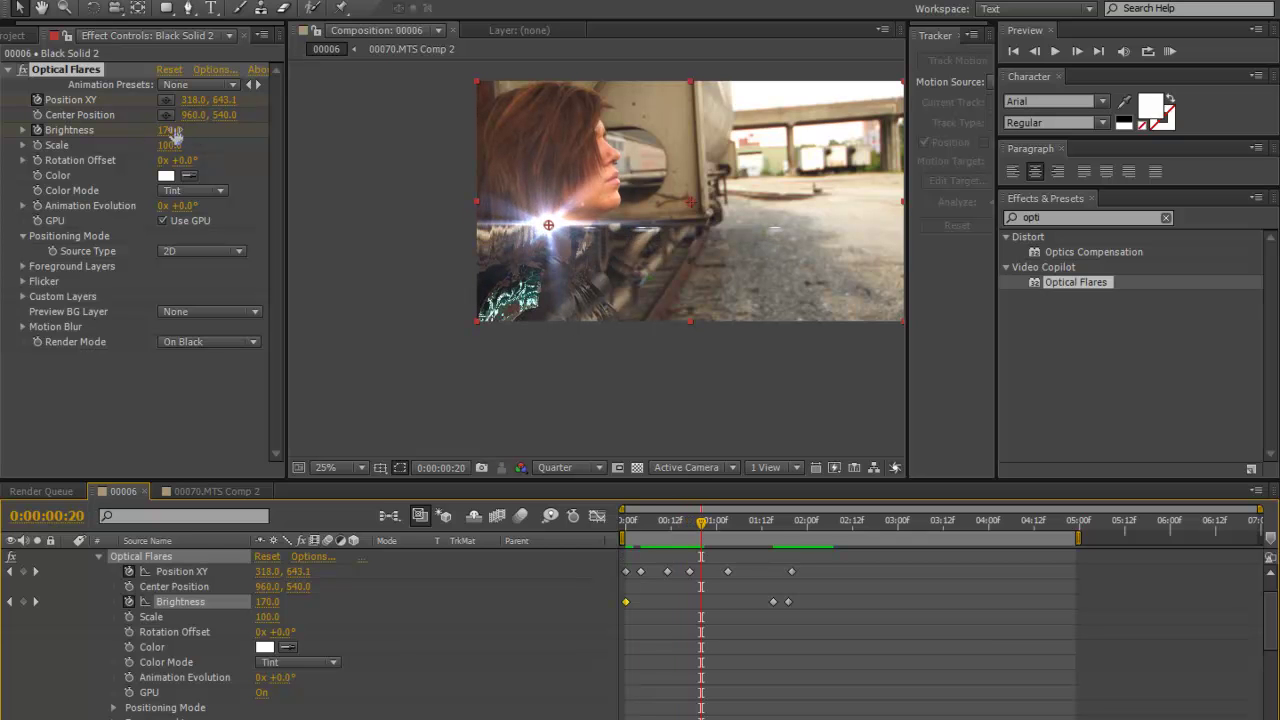
pyautogui.moveTo(172, 130); pyautogui.dragTo(191, 130)
pyautogui.press('space')
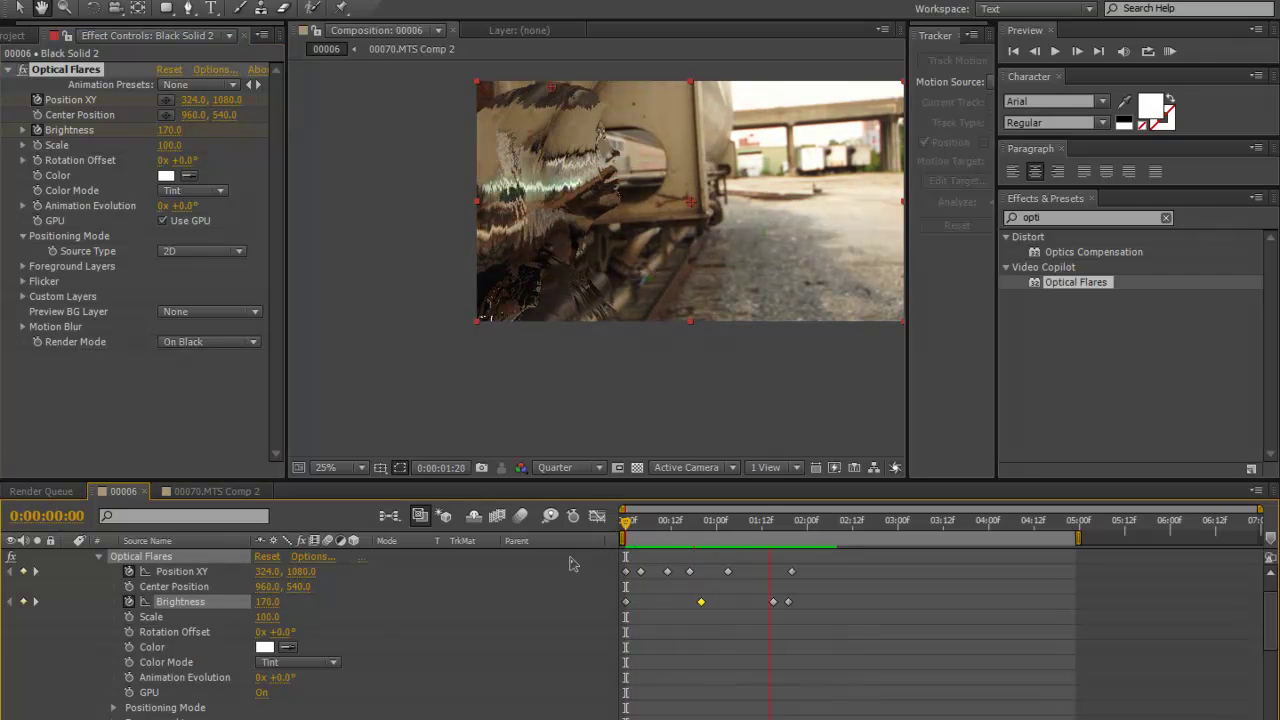
pyautogui.press('space')
pyautogui.moveTo(756, 521); pyautogui.dragTo(801, 562)
pyautogui.press('KP_0')
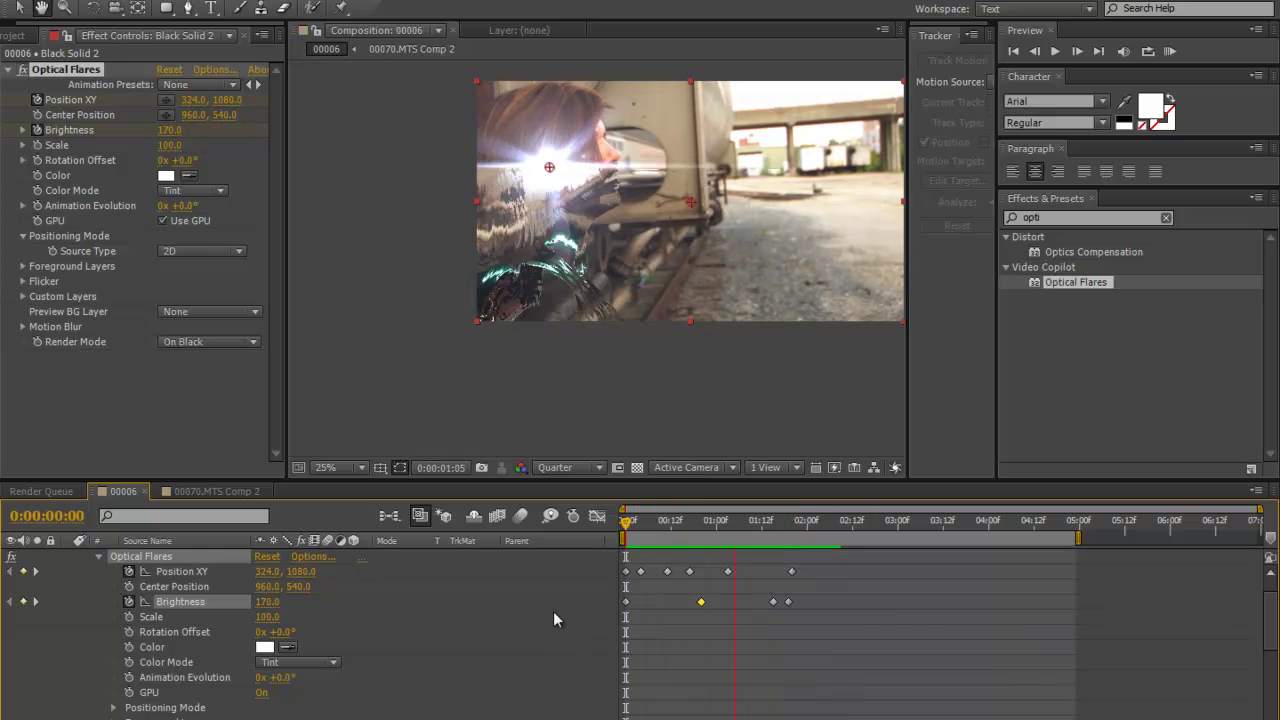
pyautogui.press('space')
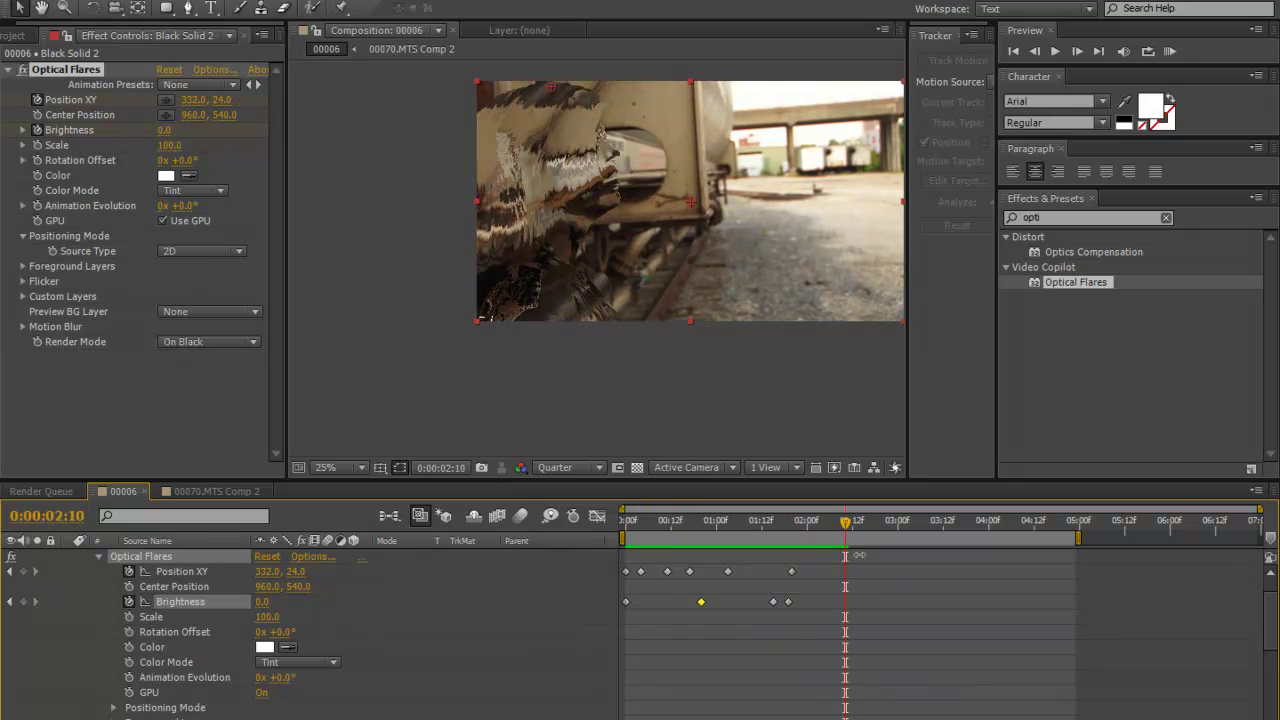
# Clear the effects search and create a new 1920 x 1080 black solid as the top layer of the composition.
pyautogui.moveTo(845, 540); pyautogui.dragTo(811, 553)
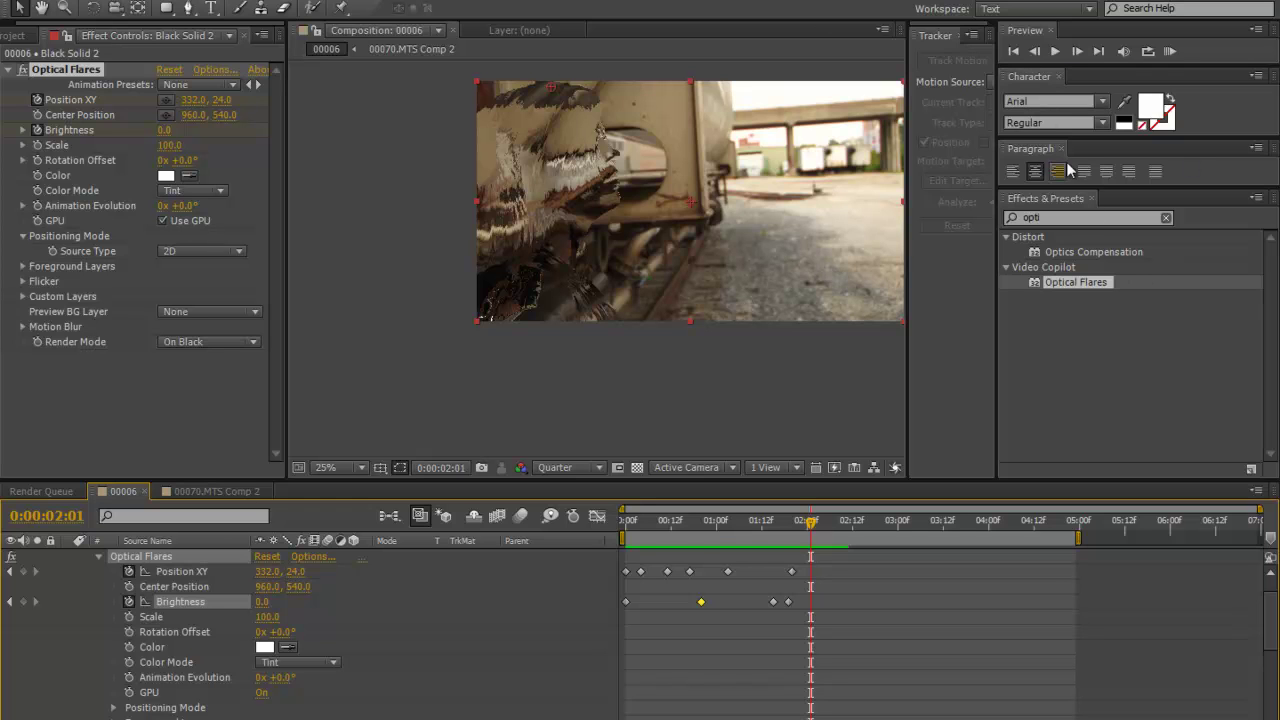
pyautogui.click(1167, 218)
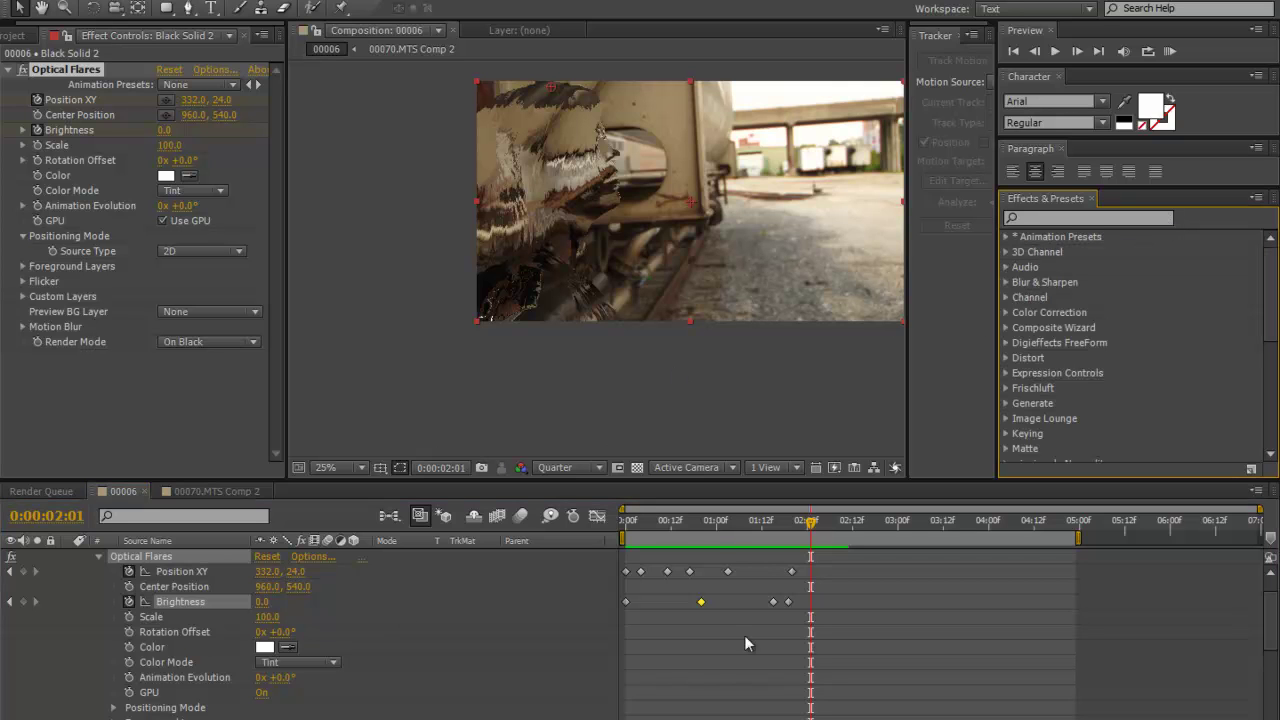
pyautogui.click(135, 5)
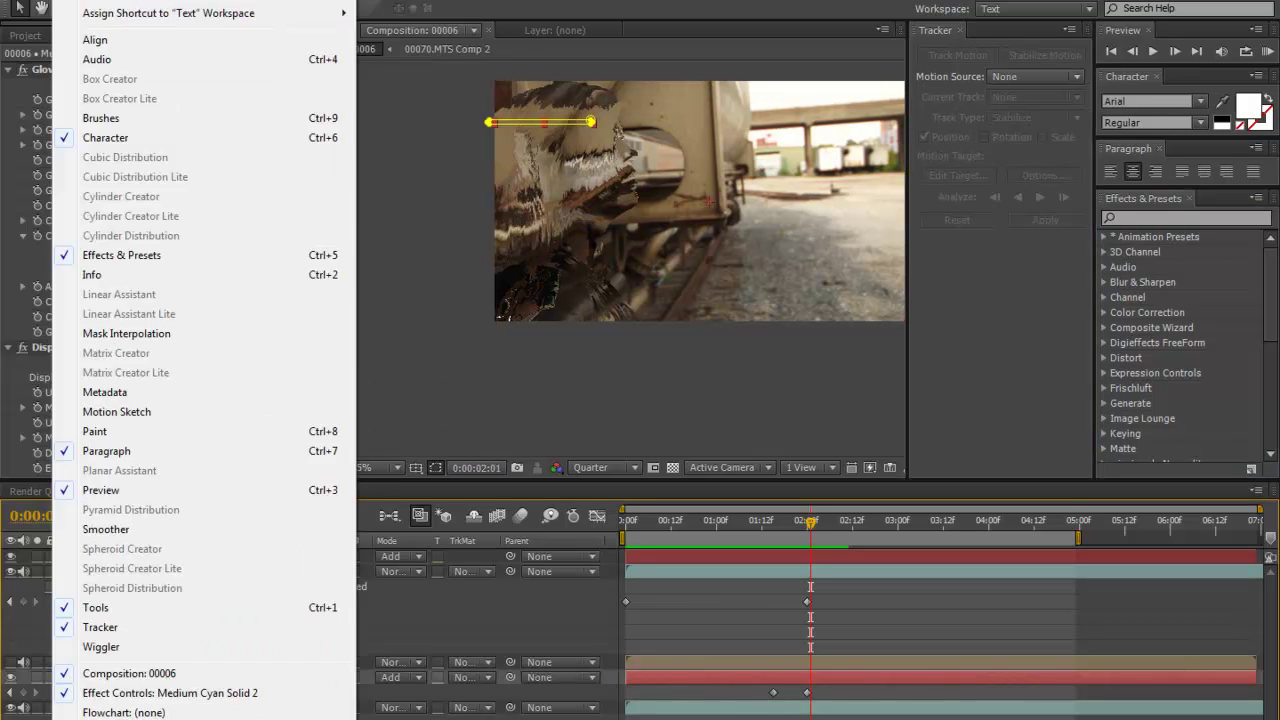
pyautogui.moveTo(133, 9)
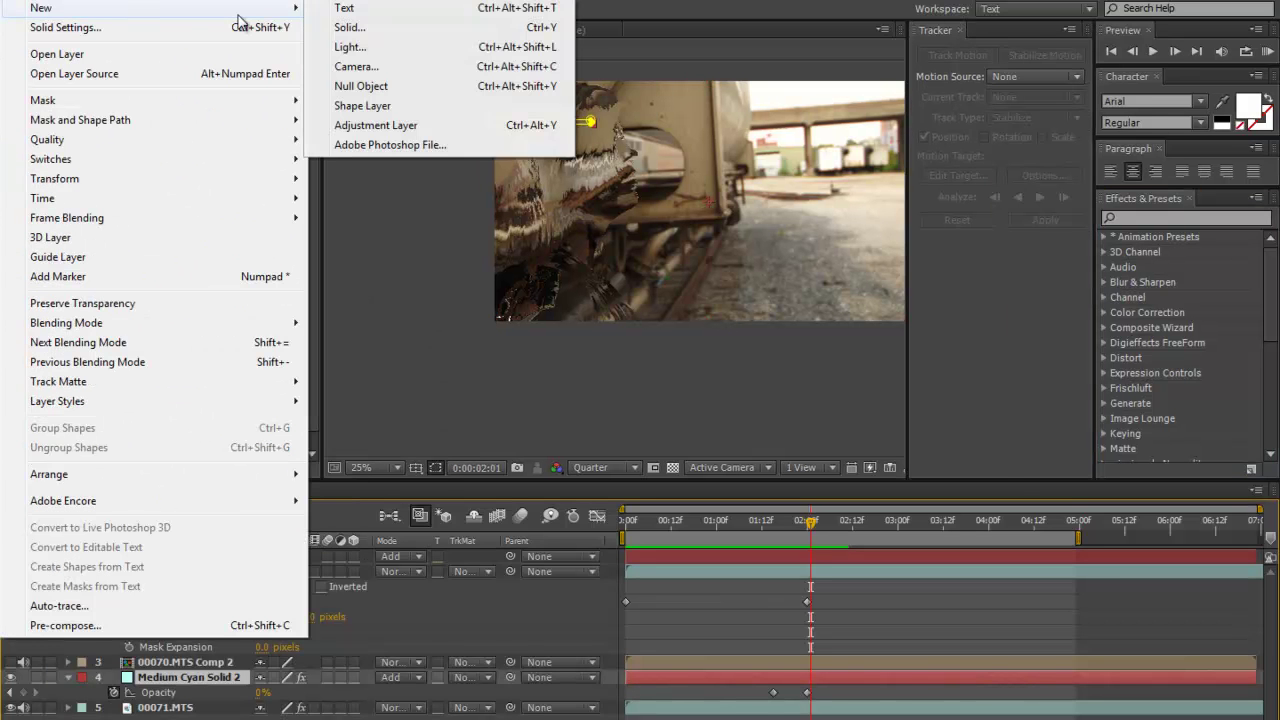
pyautogui.click(356, 28)
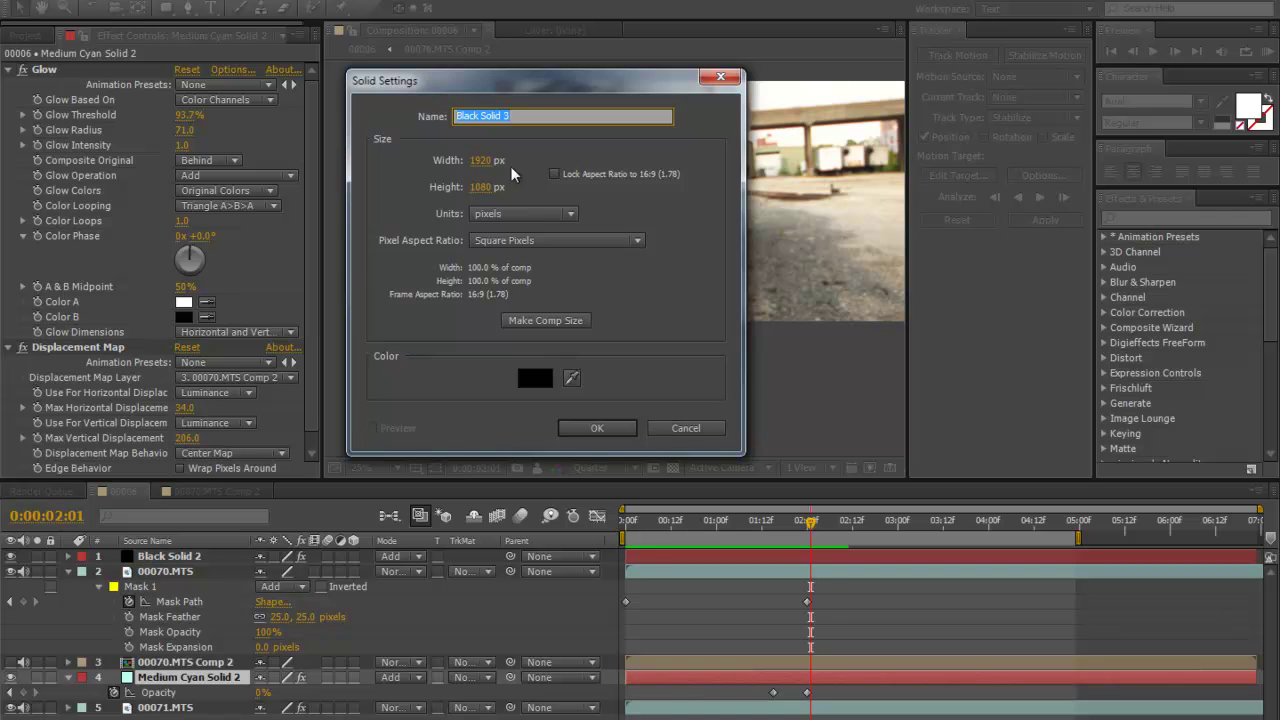
pyautogui.click(585, 429)
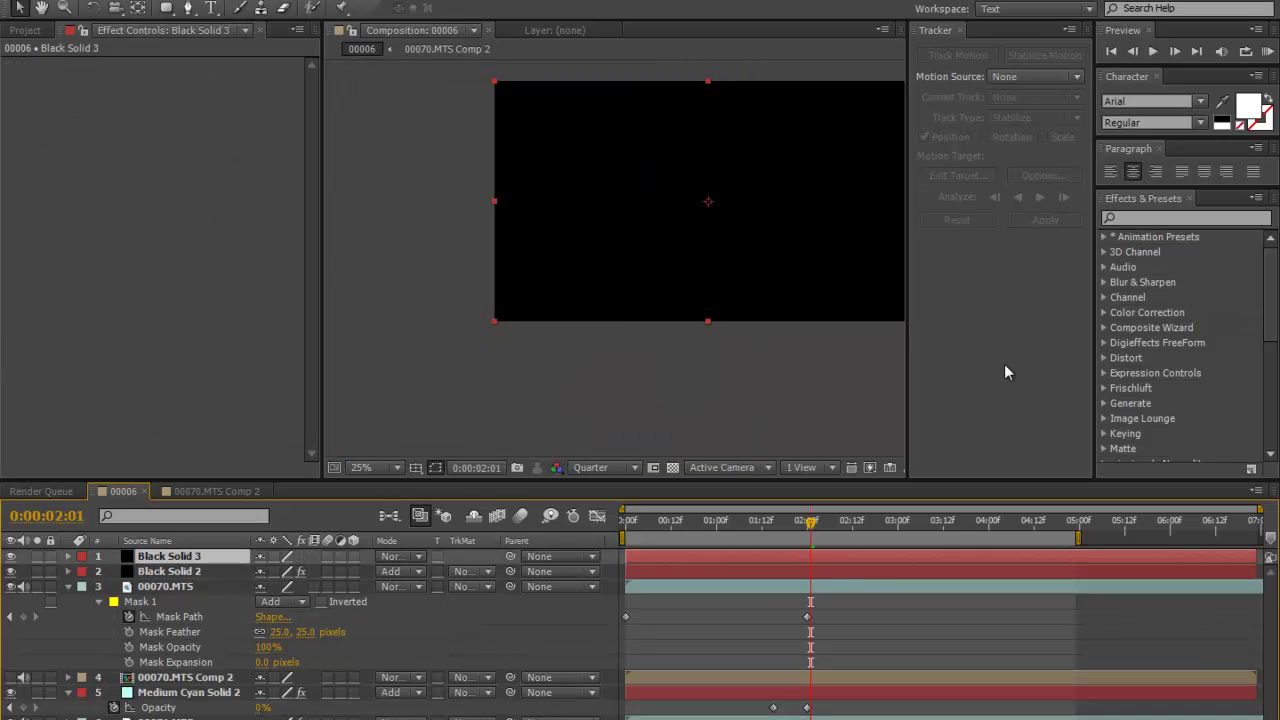
# Search the effects for "fract" and apply Fractal Noise to the new Black Solid 3 layer.
pyautogui.click(1160, 218)
pyautogui.write('fractwal')
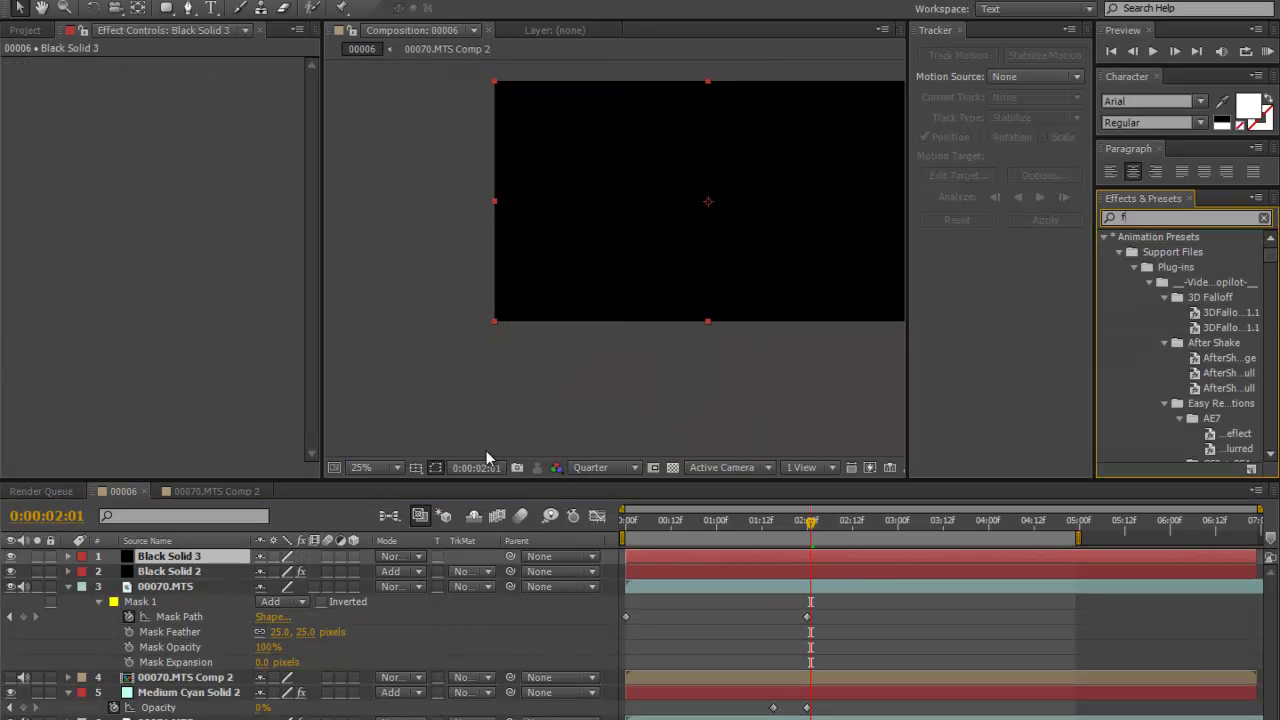
pyautogui.press('BackSpace')
pyautogui.press('BackSpace')
pyautogui.press('BackSpace')
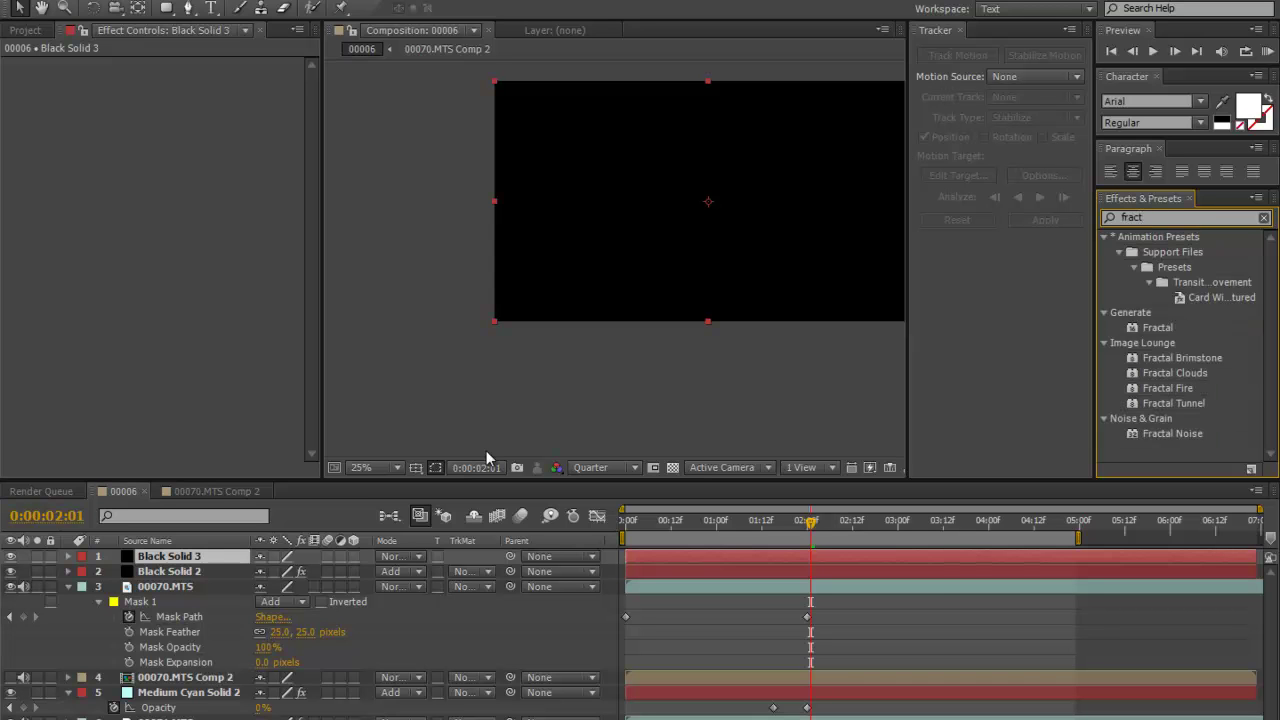
pyautogui.moveTo(1134, 433); pyautogui.dragTo(823, 560)
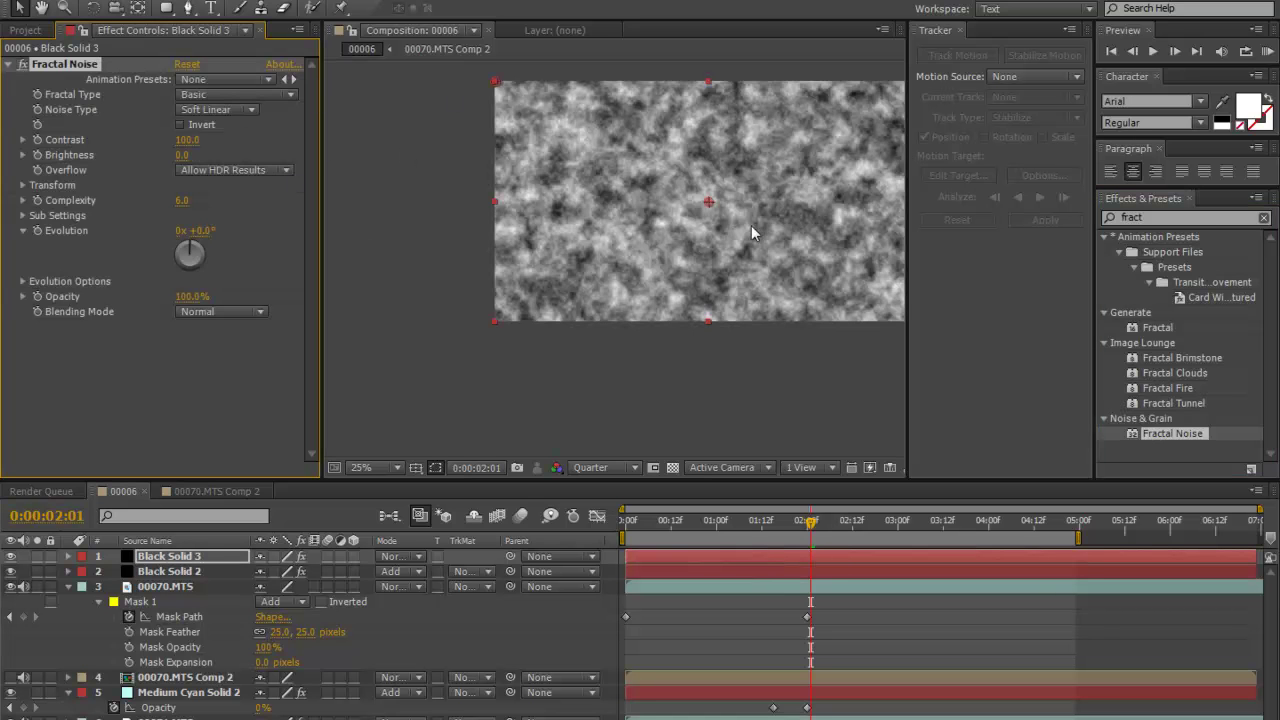
# Try several Fractal Types and choose Rocky, with Contrast at 158, Brightness at -26 and Complexity at 8.
pyautogui.click(238, 93)
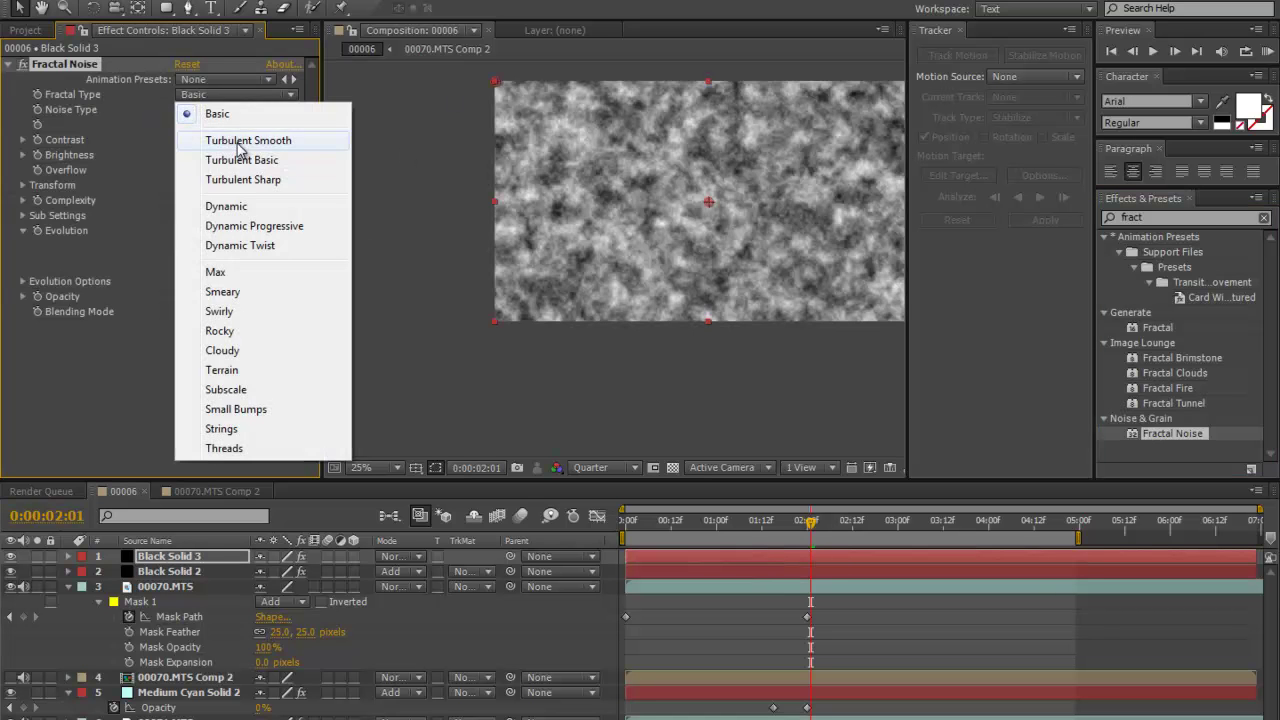
pyautogui.click(243, 138)
pyautogui.click(282, 96)
pyautogui.click(243, 159)
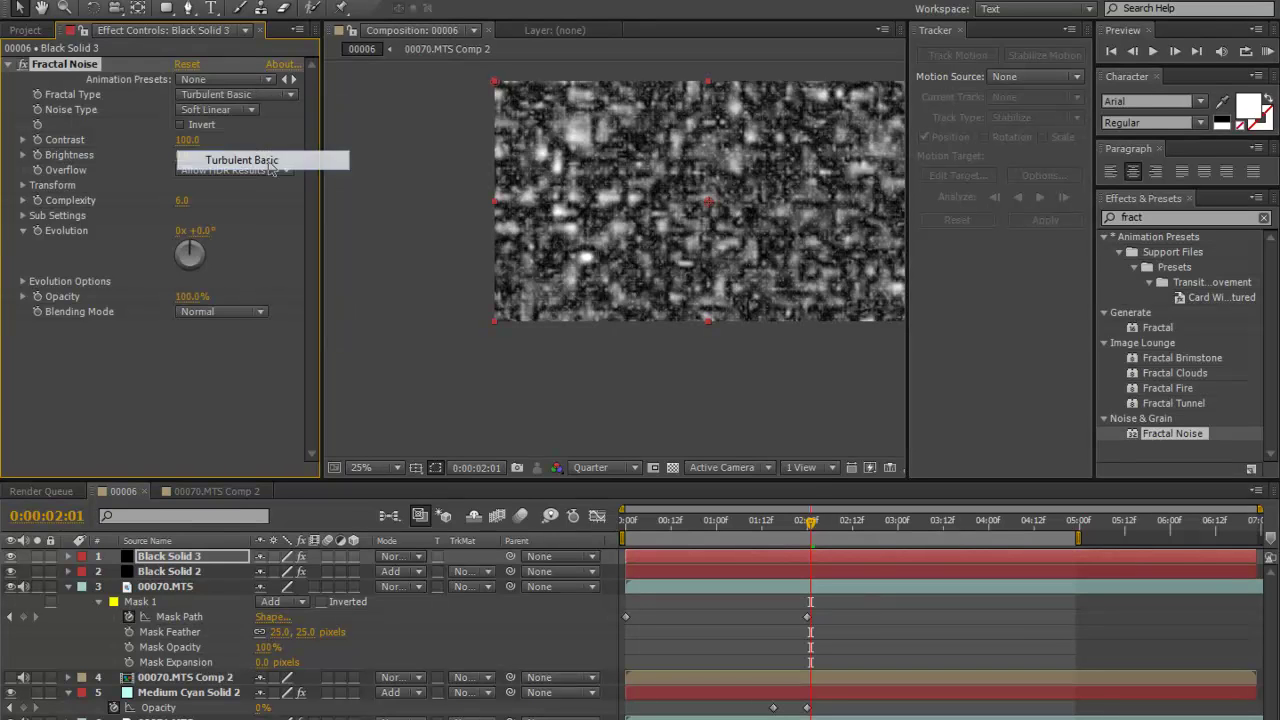
pyautogui.click(283, 99)
pyautogui.click(265, 180)
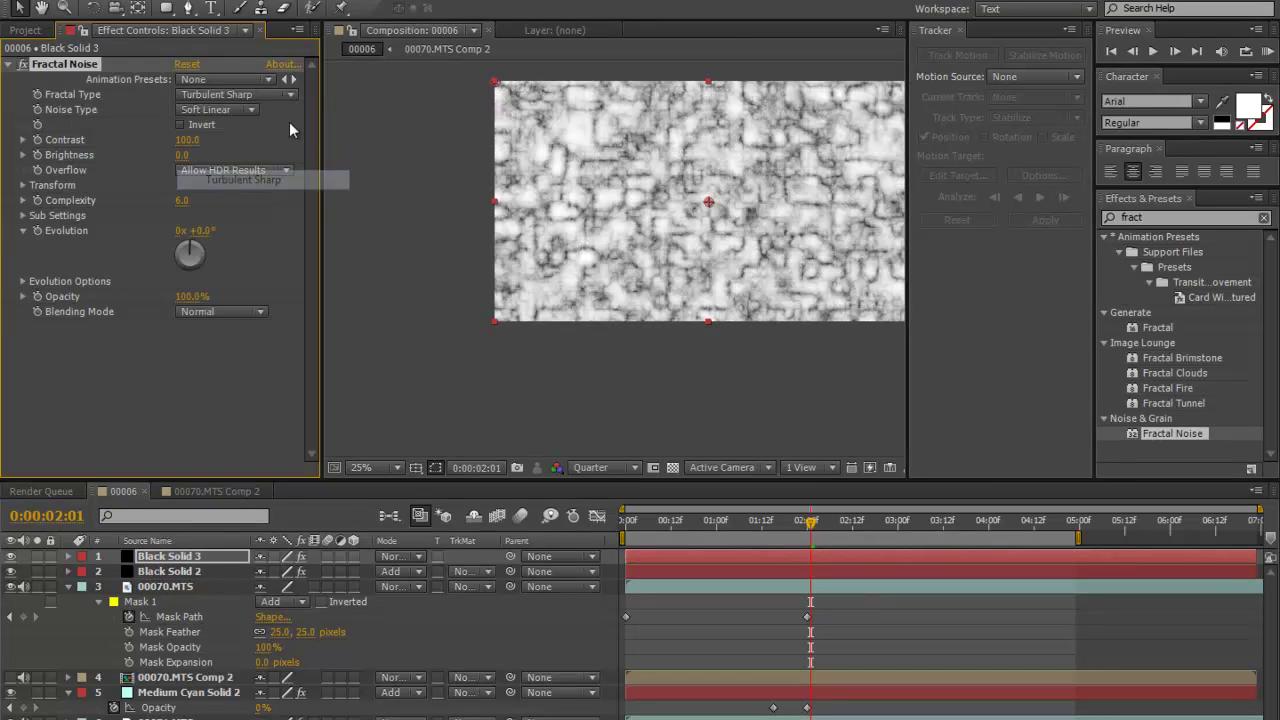
pyautogui.click(289, 96)
pyautogui.click(248, 225)
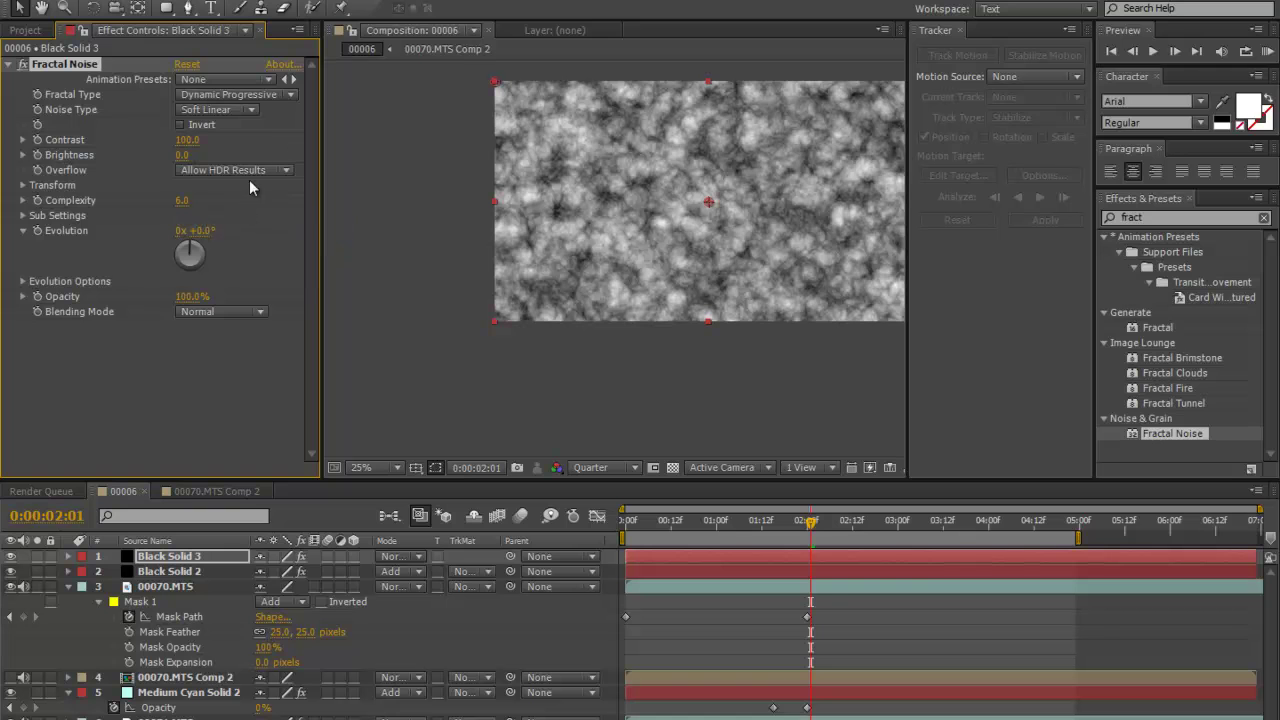
pyautogui.click(262, 96)
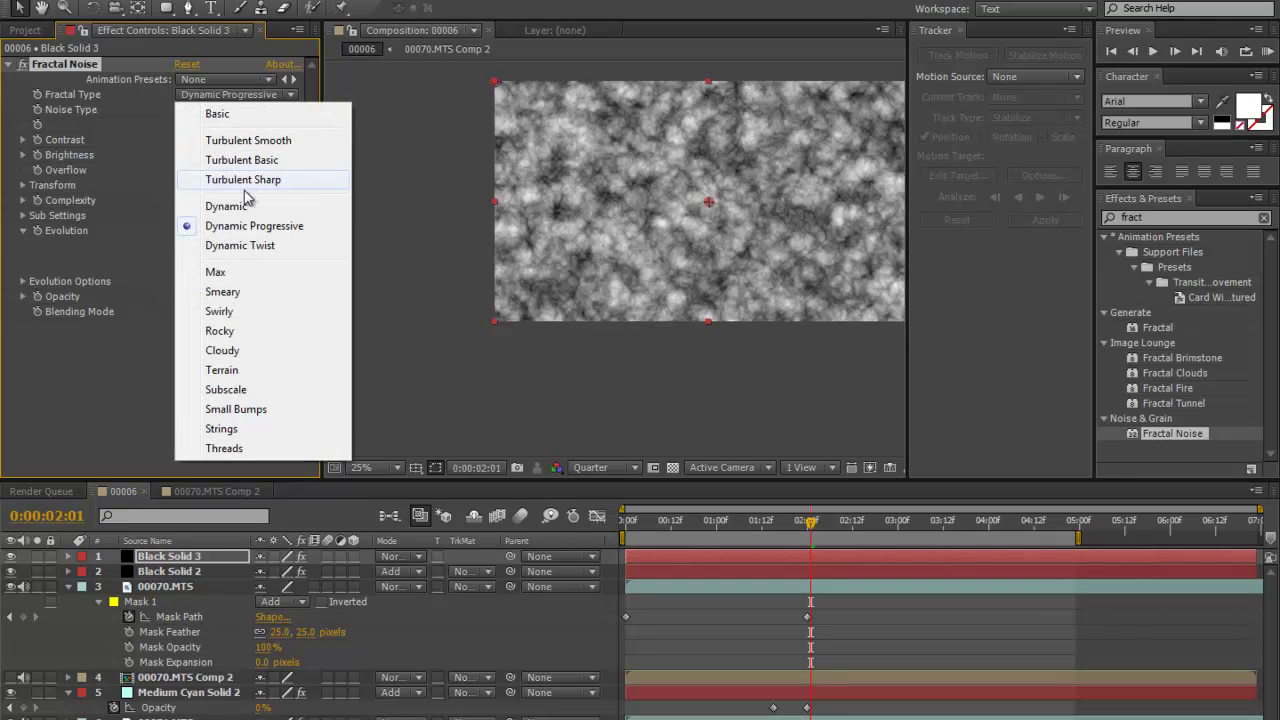
pyautogui.click(250, 273)
pyautogui.click(280, 95)
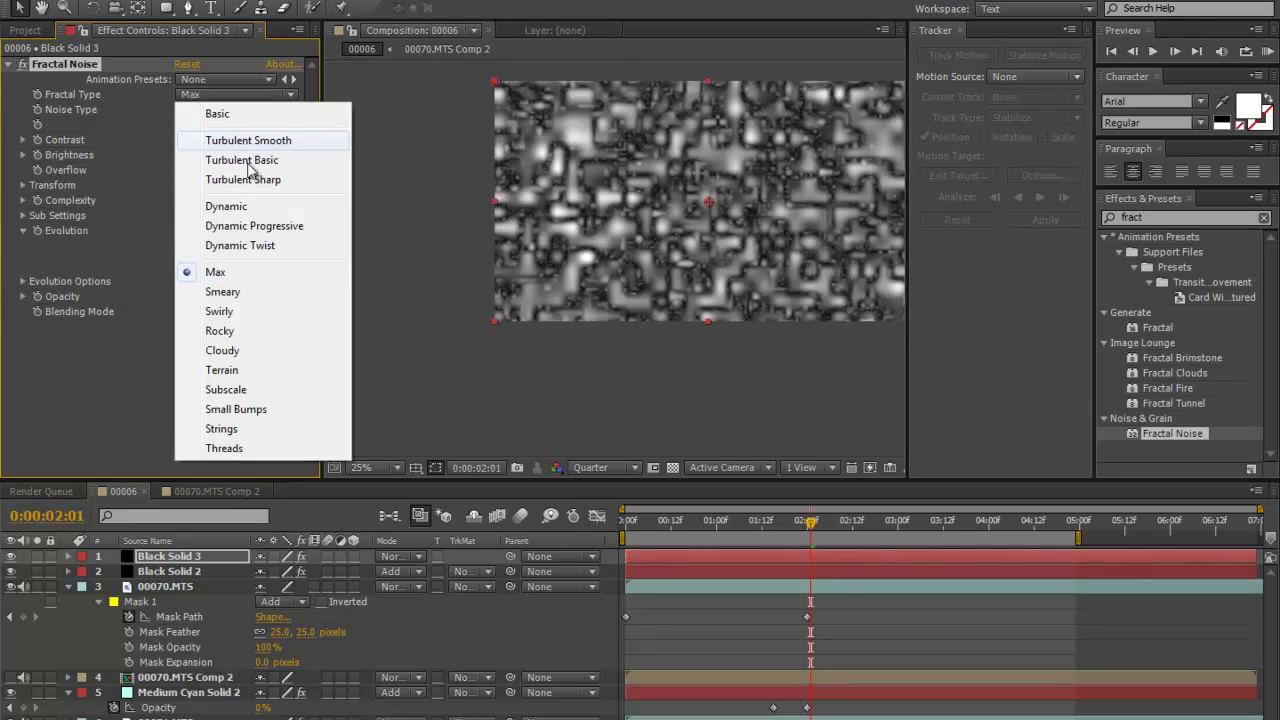
pyautogui.click(238, 331)
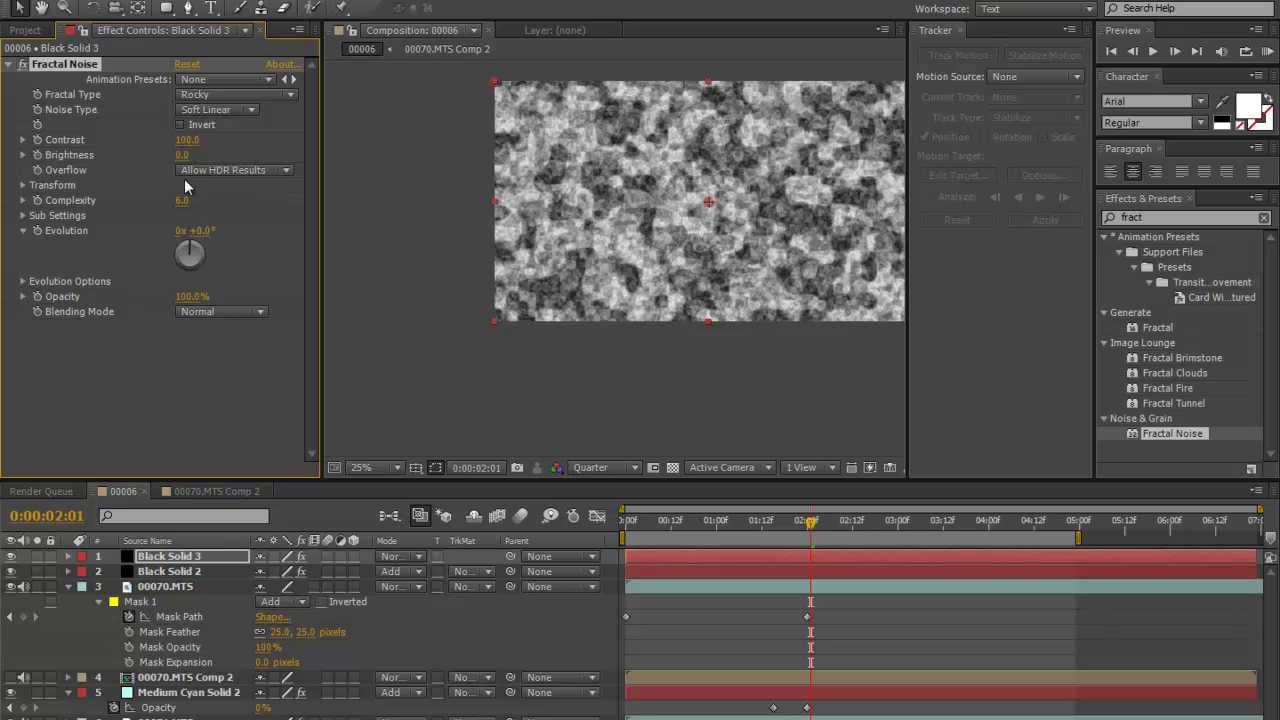
pyautogui.moveTo(188, 140); pyautogui.dragTo(253, 198)
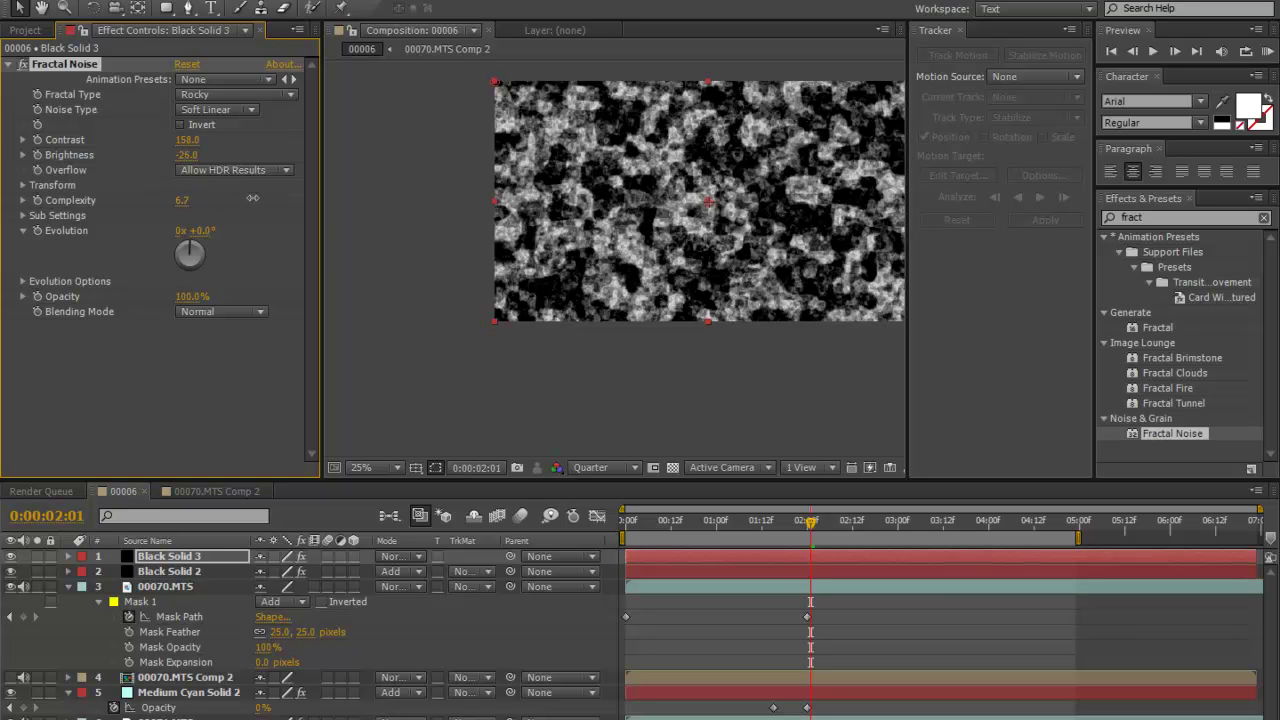
# Animate the noise's Evolution from a 0° keyframe at 0:00:00:00 to a rotated value at 0:00:05:03, and preview it.
pyautogui.click(628, 520)
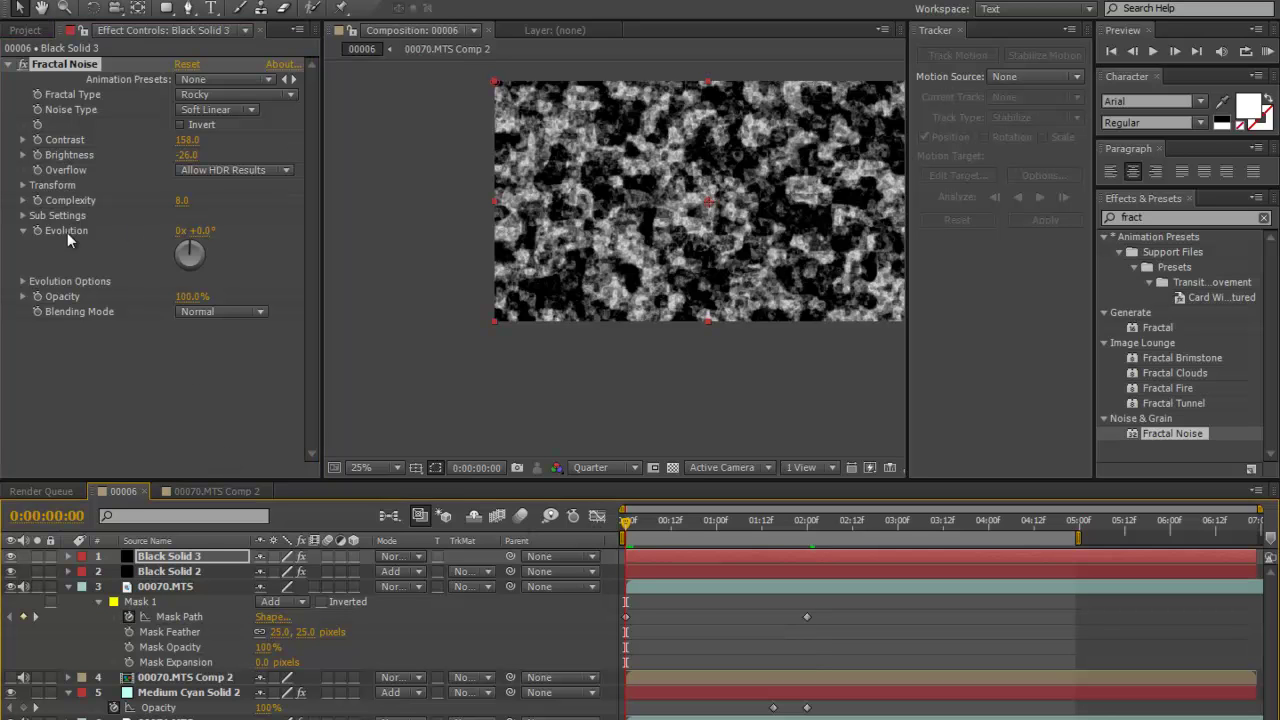
pyautogui.click(38, 231)
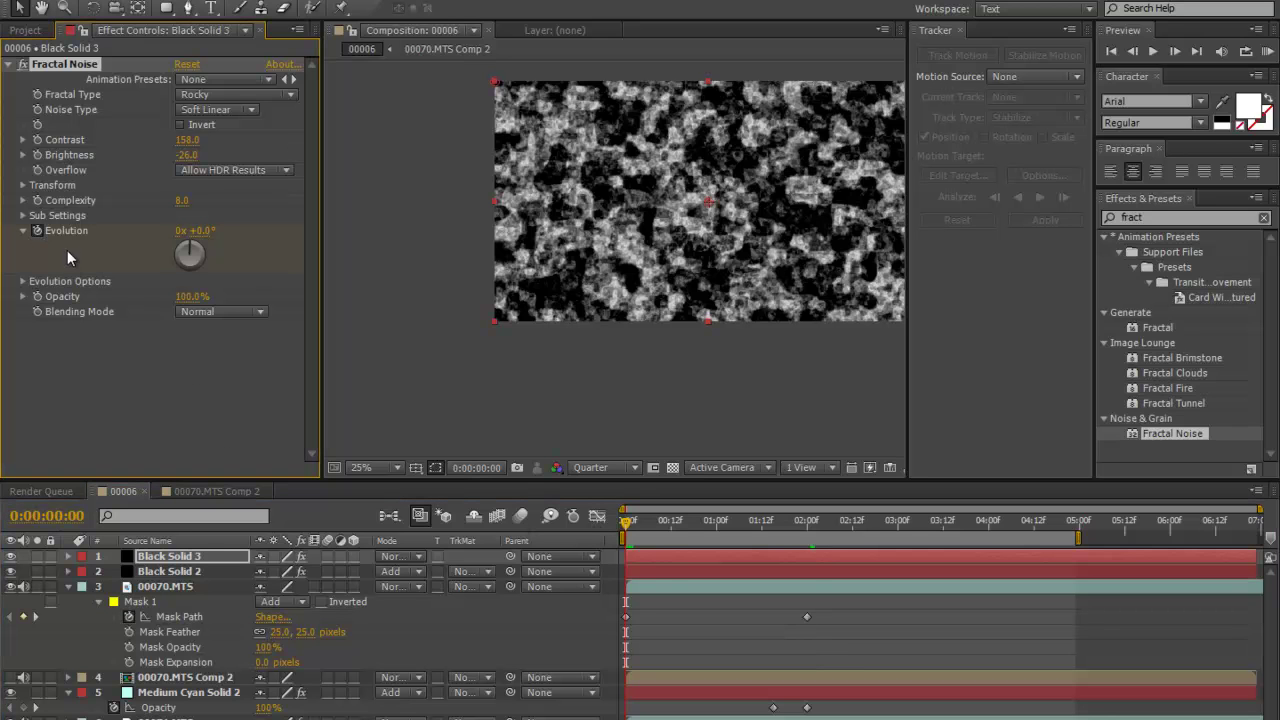
pyautogui.click(1088, 524)
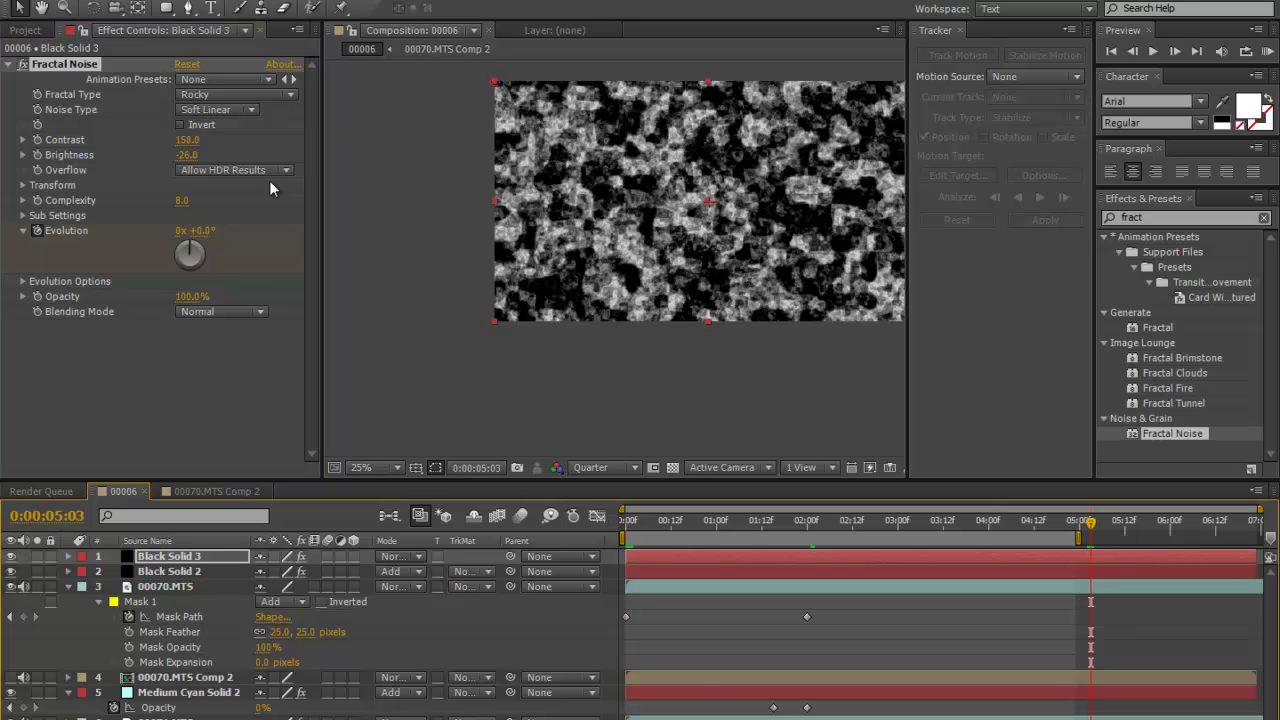
pyautogui.moveTo(193, 253); pyautogui.dragTo(151, 253)
pyautogui.press('Home')
pyautogui.press('KP_0')
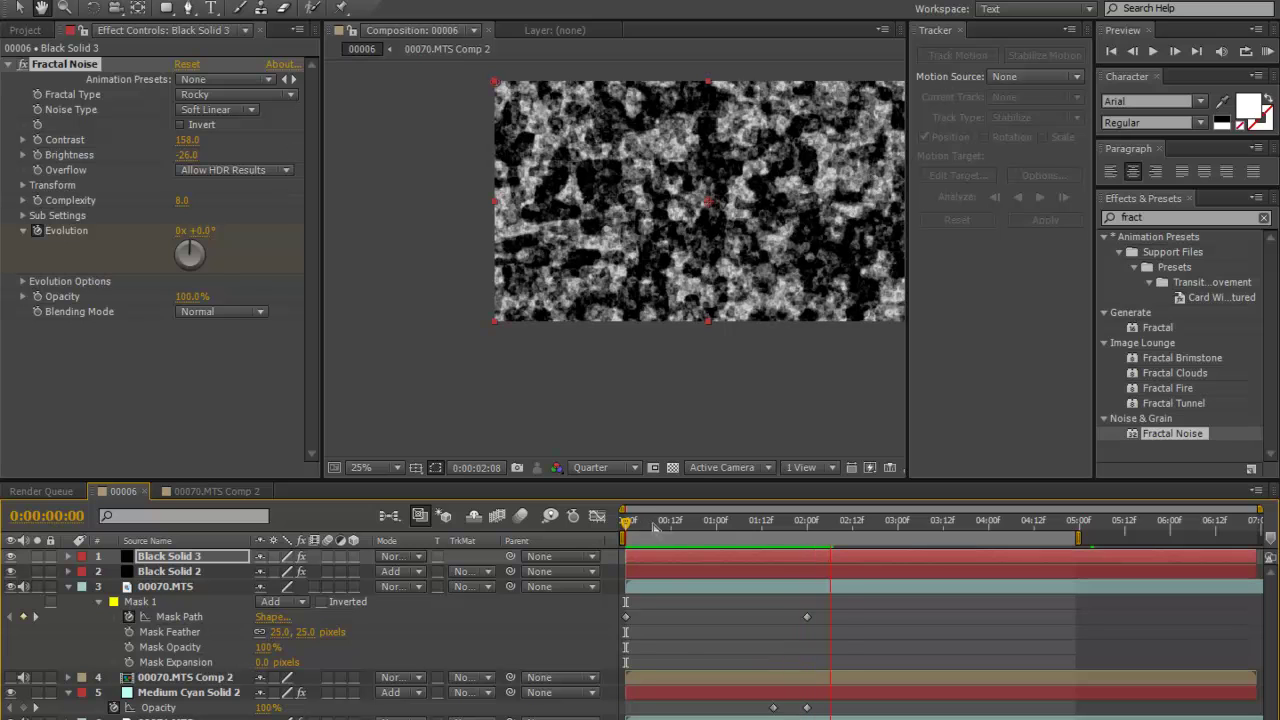
pyautogui.press('space')
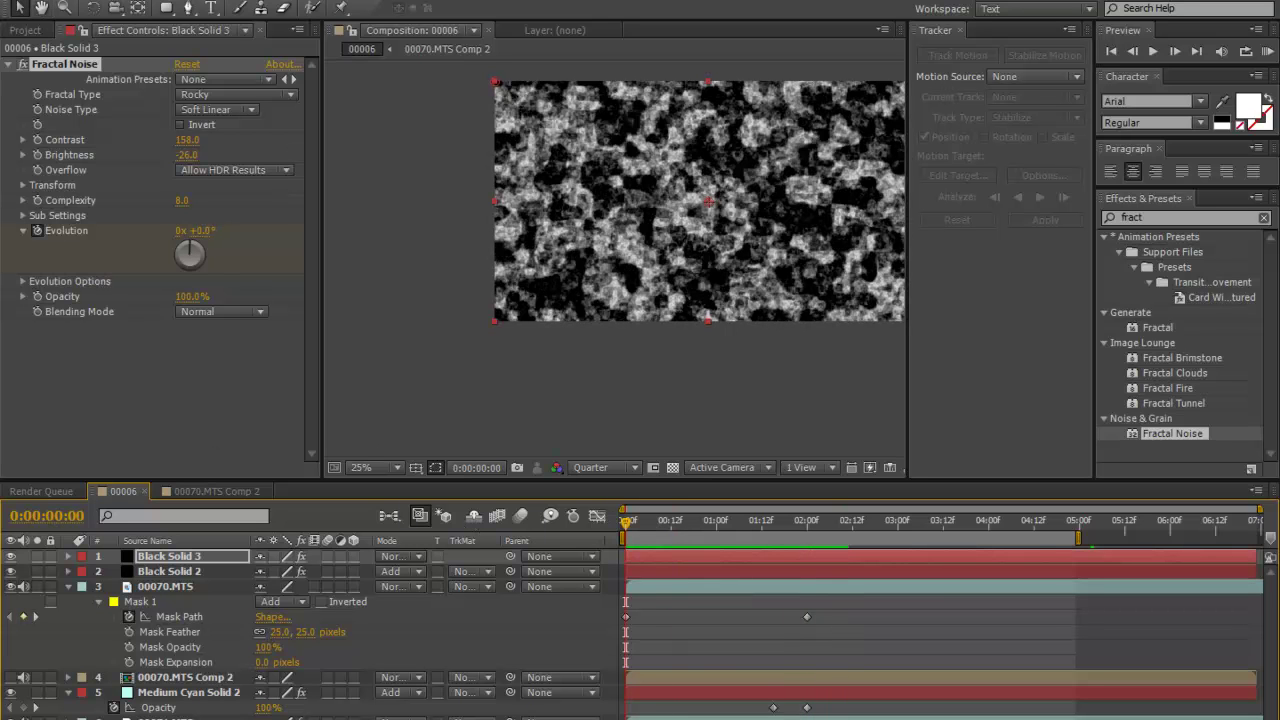
# Copy the Displacement Map effect from the 00071.MTS layer onto Black Solid 3.
pyautogui.click(165, 717)
pyautogui.click(107, 65)
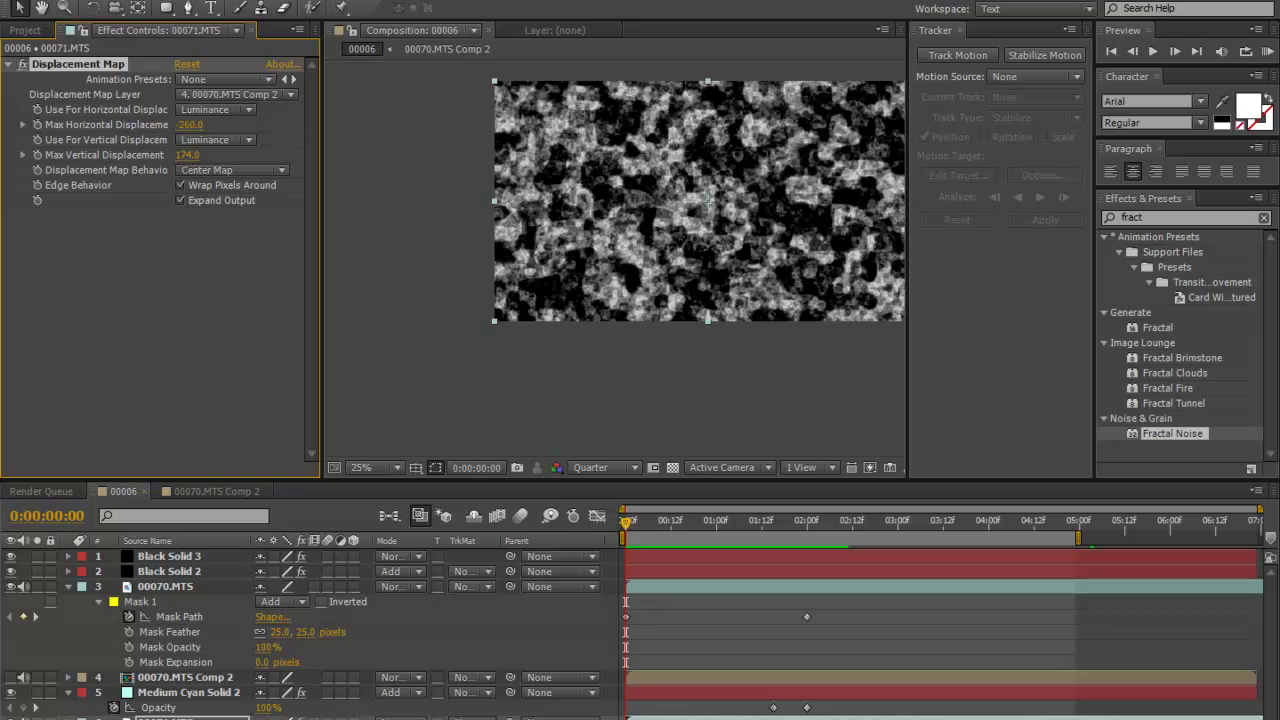
pyautogui.click(170, 557)
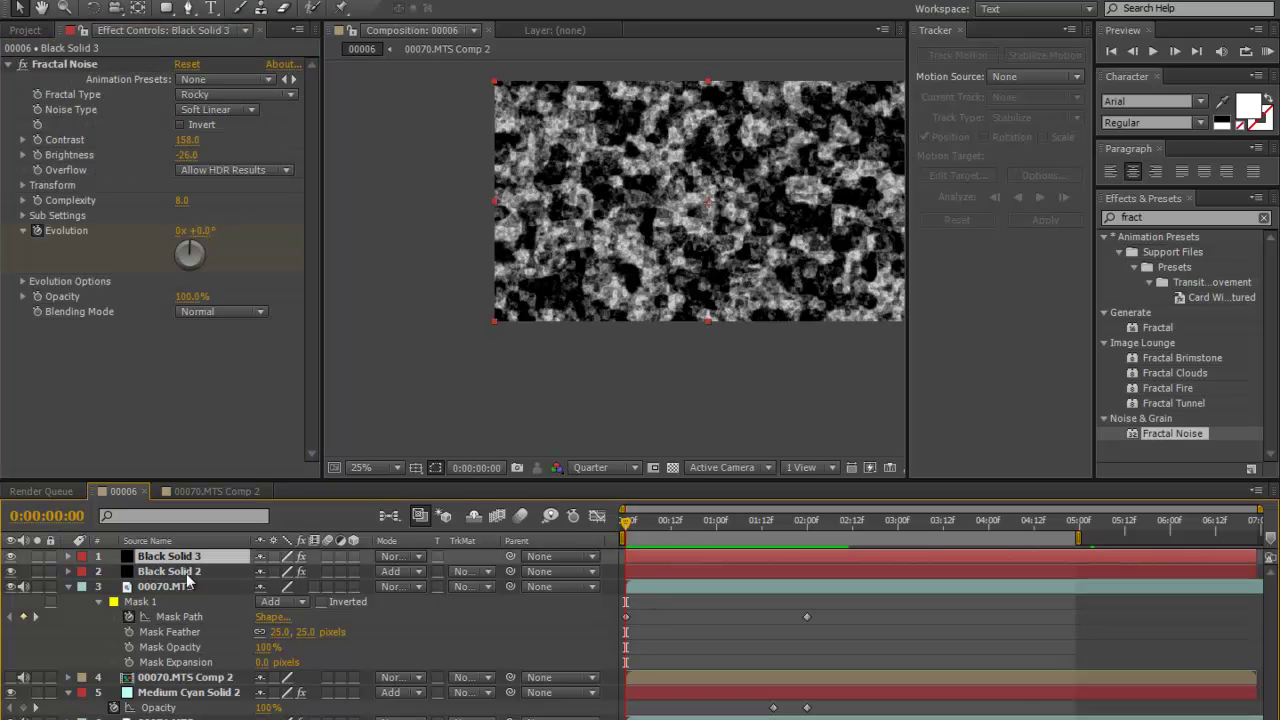
pyautogui.hotkey('ctrl', 'v')
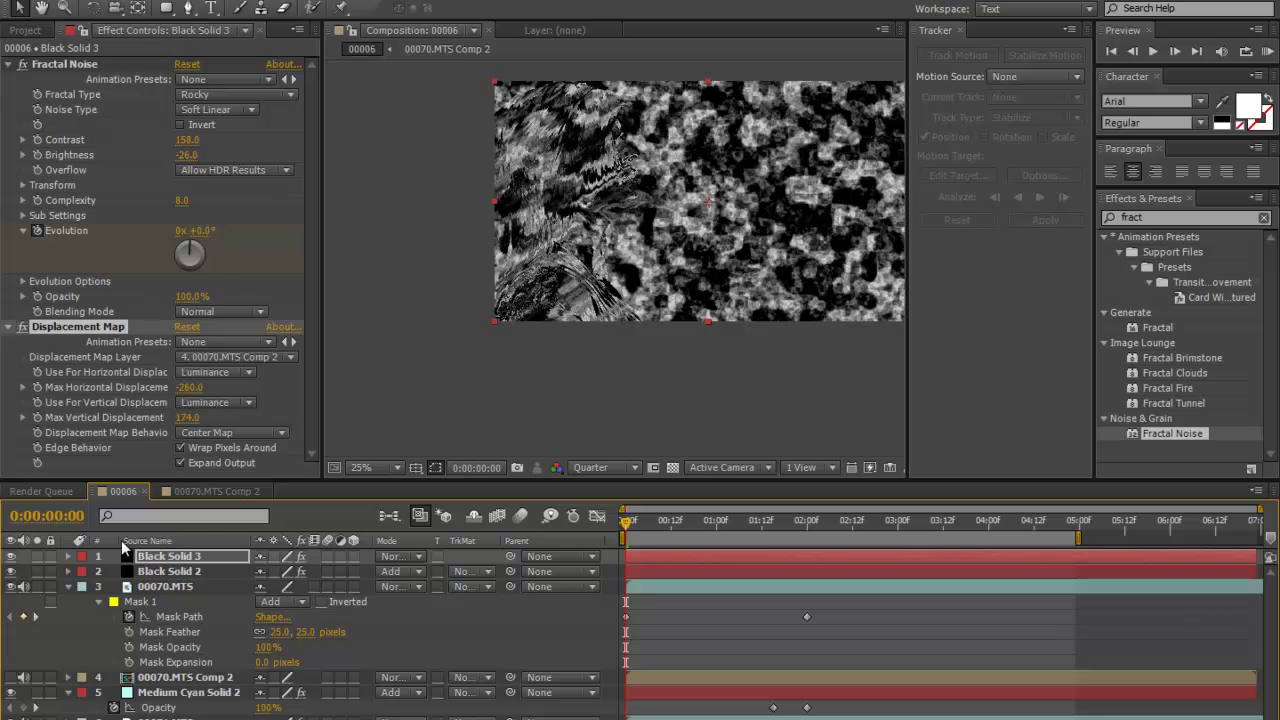
# Place Black Solid 3 directly above the 00071.MTS layer, check it at 0:00:01:21, and set its blending mode to Add.
pyautogui.moveTo(148, 562); pyautogui.dragTo(150, 714)
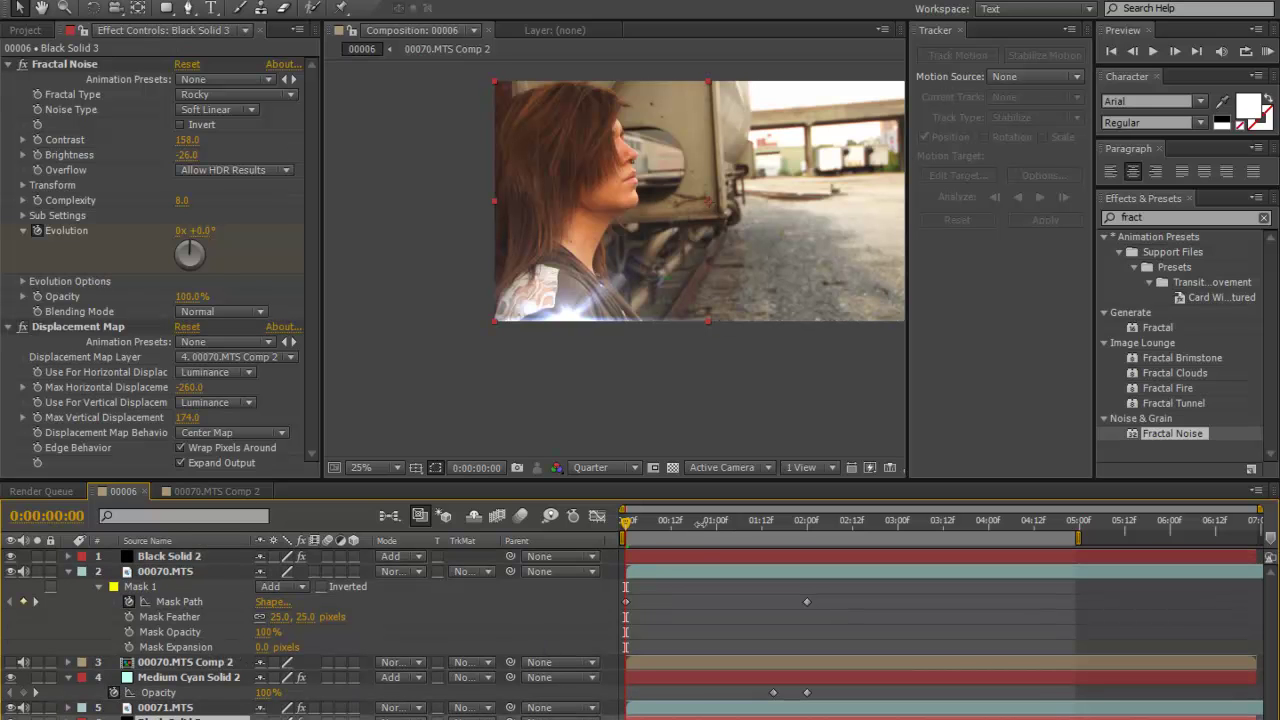
pyautogui.moveTo(693, 525); pyautogui.dragTo(795, 530)
pyautogui.moveTo(160, 718); pyautogui.dragTo(160, 710)
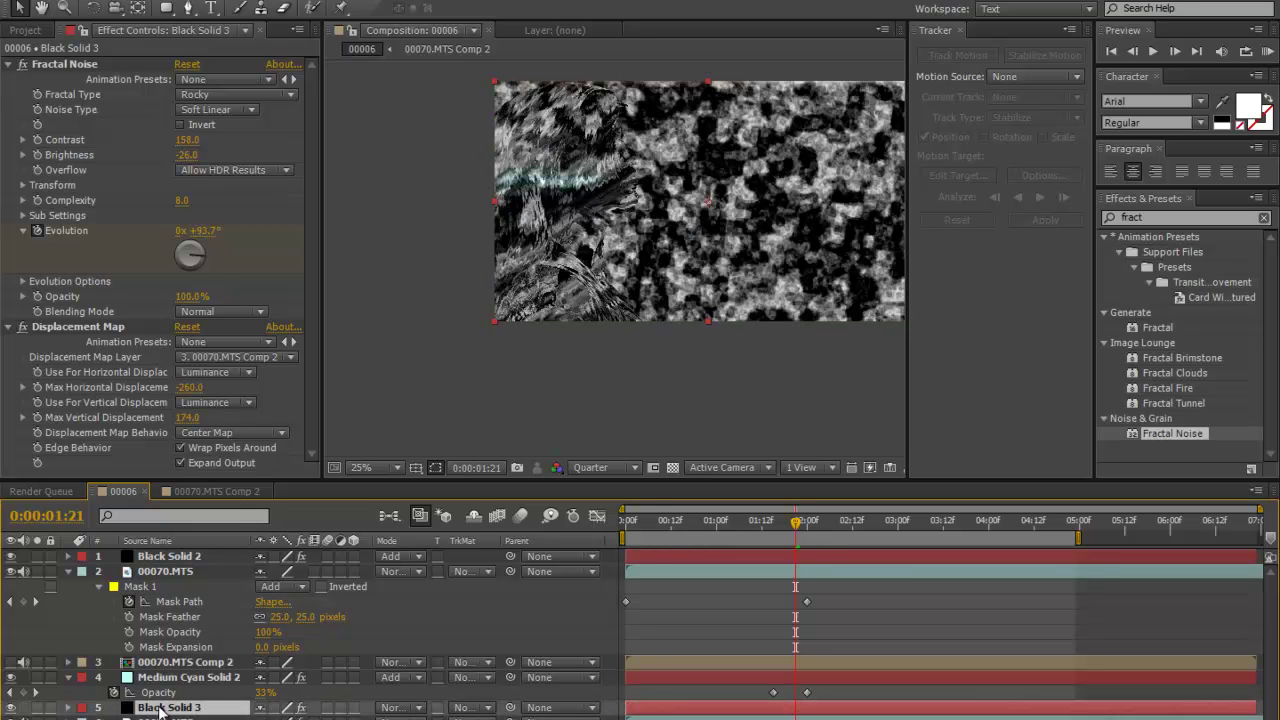
pyautogui.click(422, 711)
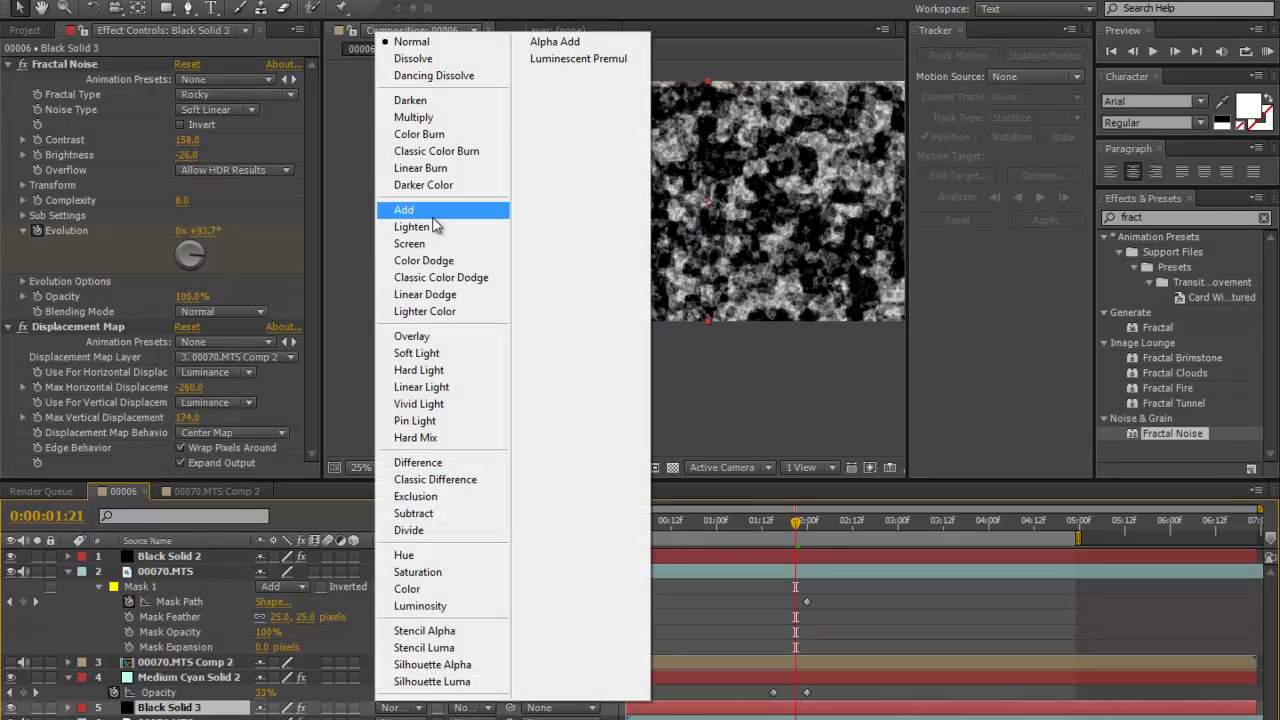
pyautogui.click(400, 211)
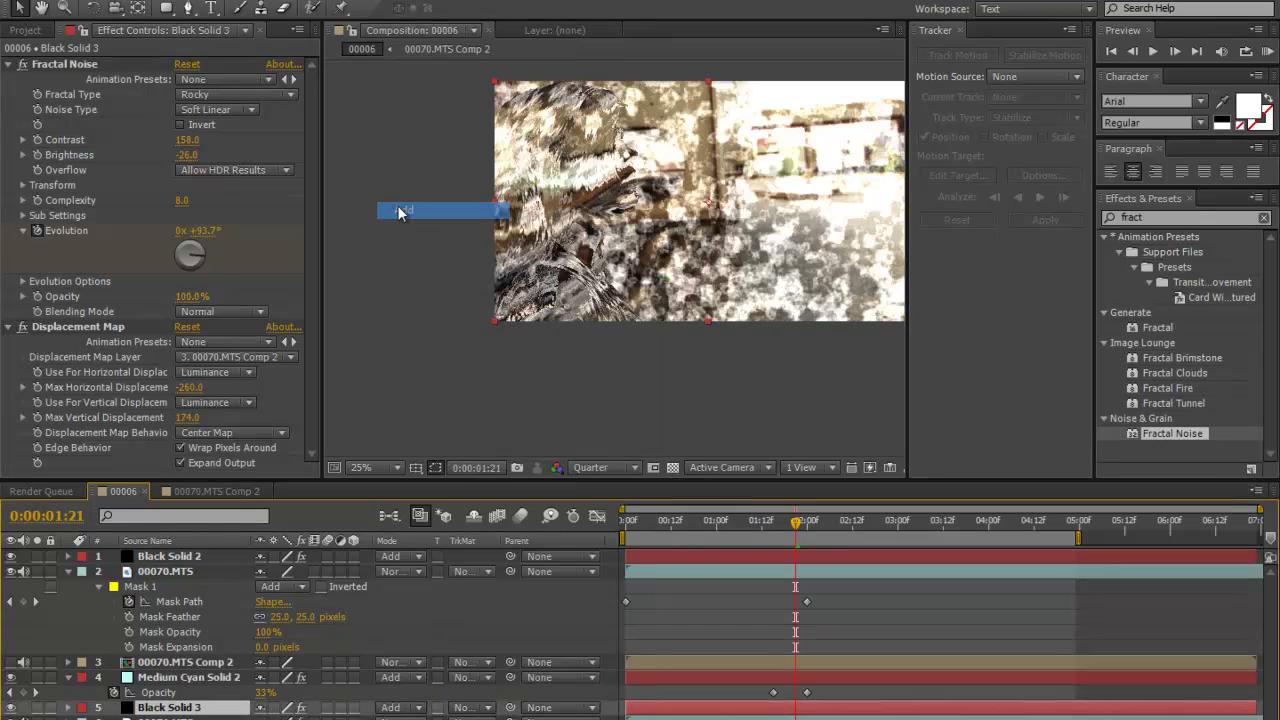
# Draw a closed Pen mask on Black Solid 3 around the displaced silhouette of the woman, extending past the frame's edge.
pyautogui.click(189, 9)
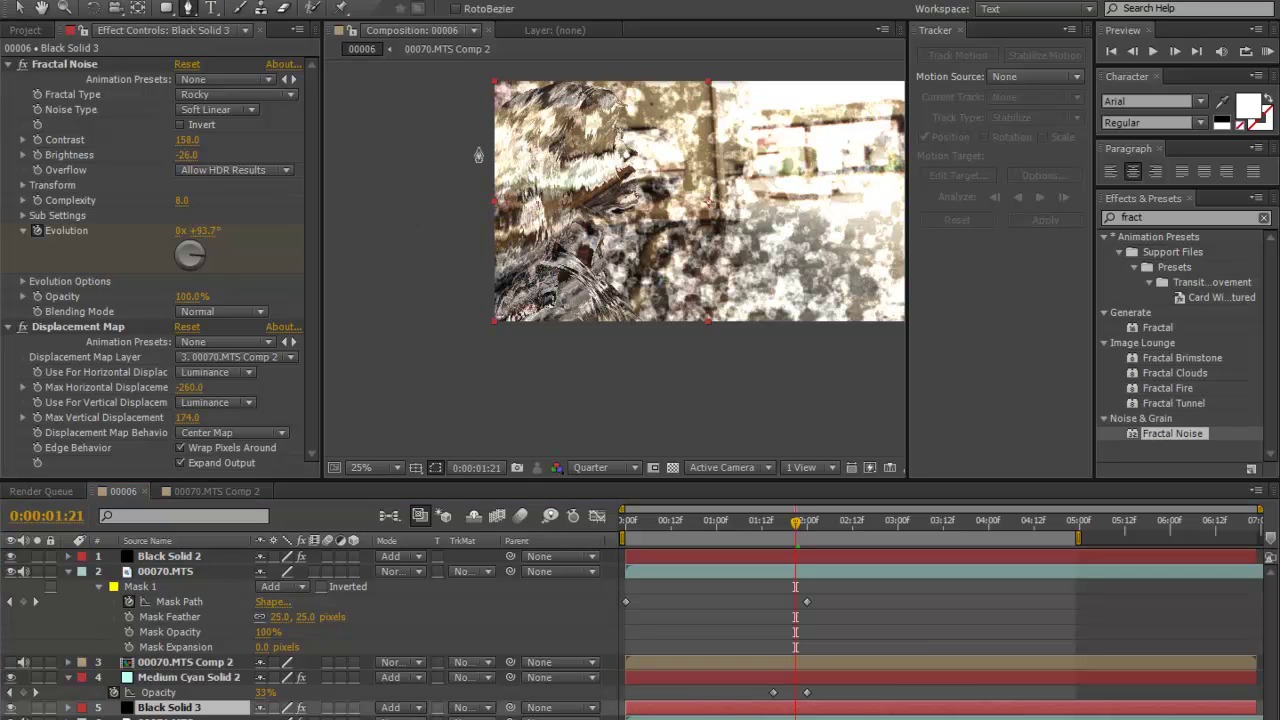
pyautogui.moveTo(490, 124); pyautogui.dragTo(547, 113)
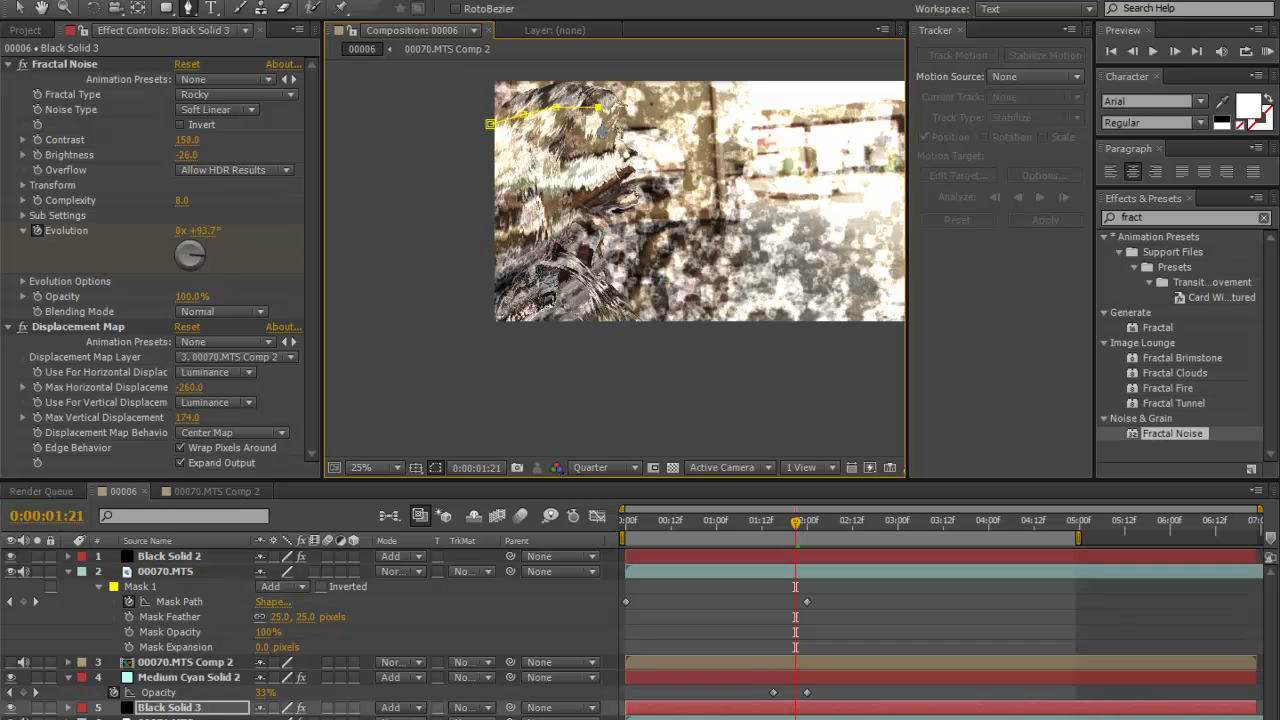
pyautogui.moveTo(587, 234); pyautogui.dragTo(581, 240)
pyautogui.click(627, 343)
pyautogui.click(522, 344)
pyautogui.moveTo(456, 315); pyautogui.dragTo(455, 301)
pyautogui.moveTo(449, 152); pyautogui.dragTo(452, 137)
pyautogui.click(490, 124)
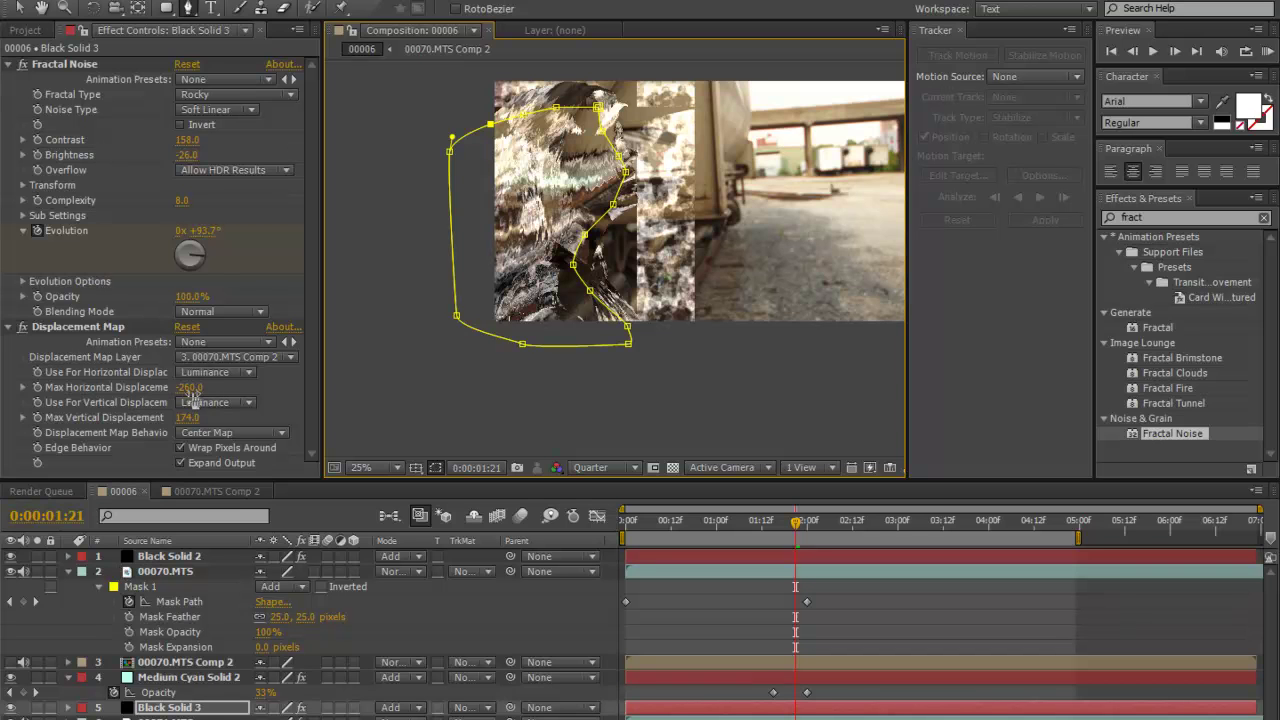
# Set Black Solid 3's displacement to -326 horizontal and -177 vertical, with Wrap Pixels Around turned off.
pyautogui.moveTo(190, 392); pyautogui.dragTo(237, 451)
pyautogui.click(180, 448)
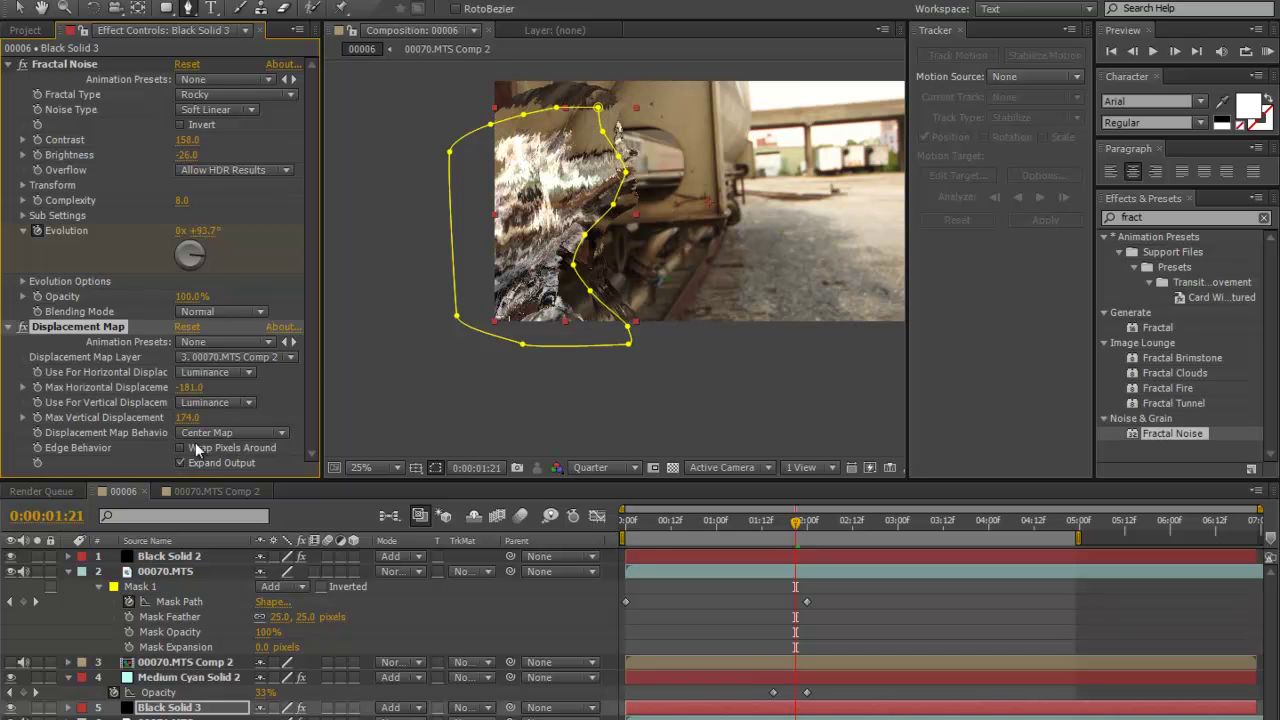
pyautogui.moveTo(190, 387); pyautogui.dragTo(33, 417)
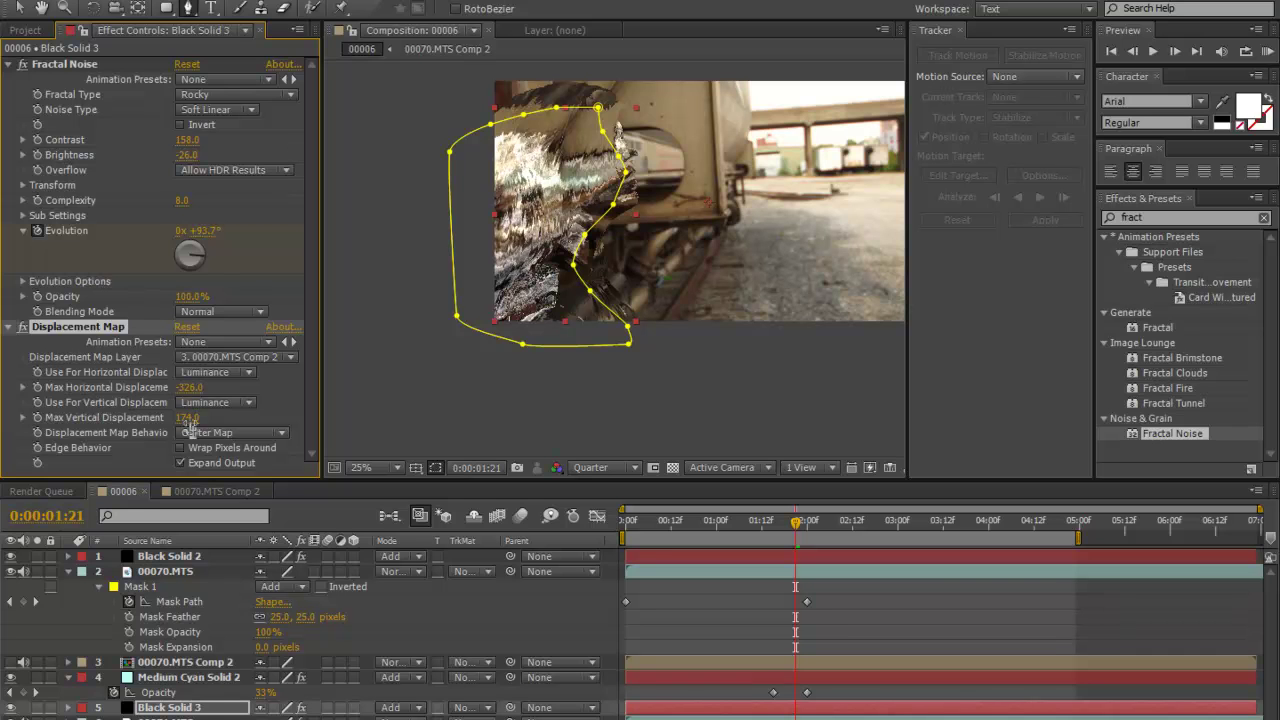
pyautogui.moveTo(245, 417); pyautogui.dragTo(33, 419)
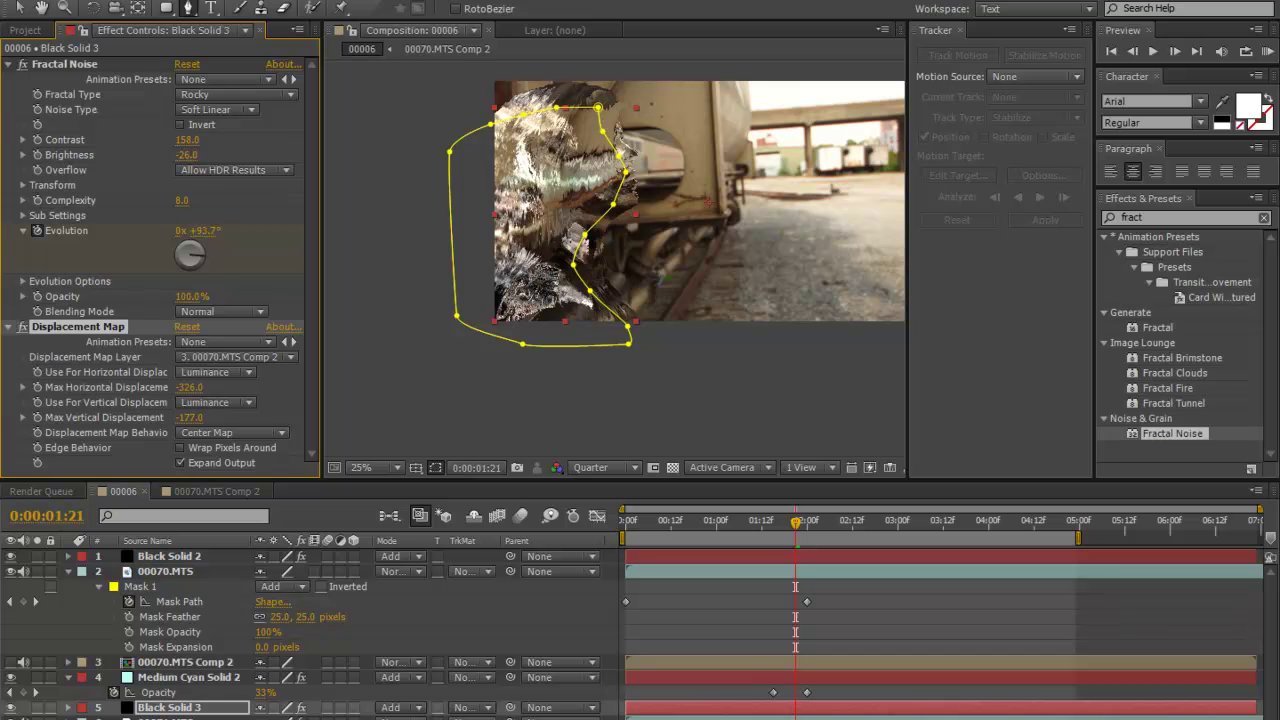
pyautogui.click(412, 383)
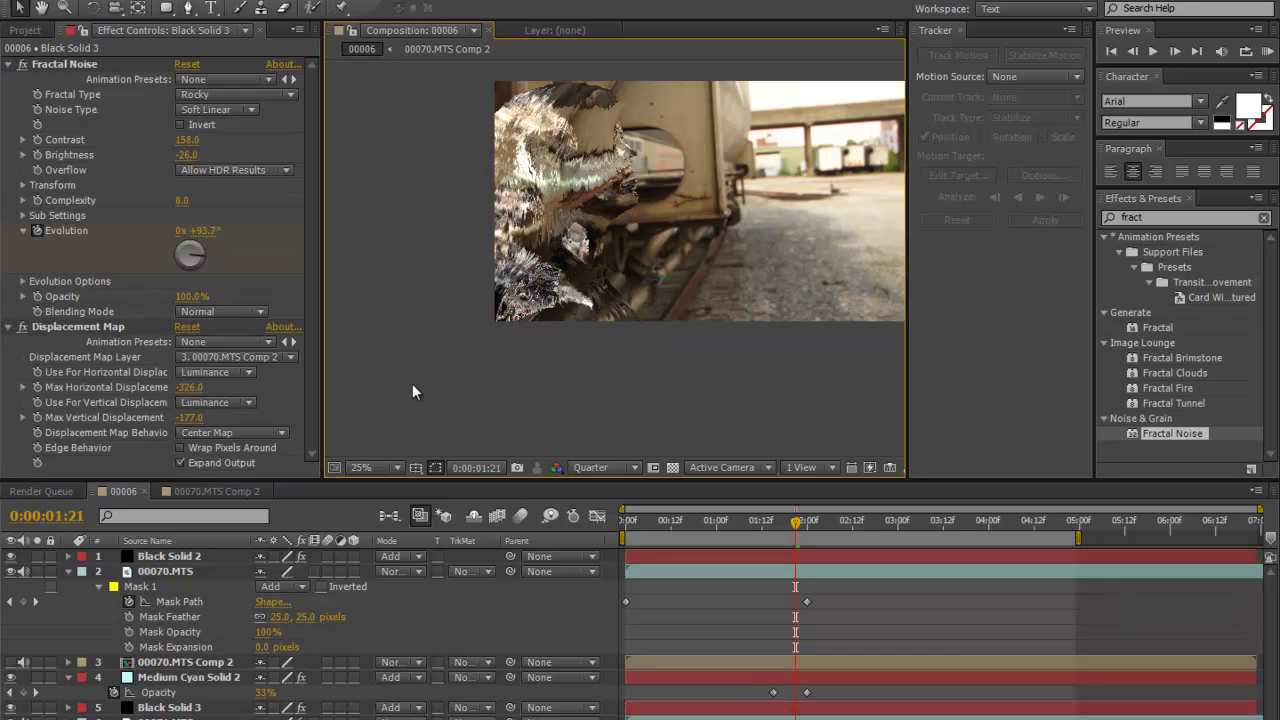
# Preview the composition from the start and inspect the cloaked figure at 0:00:01:22.
pyautogui.press('Home')
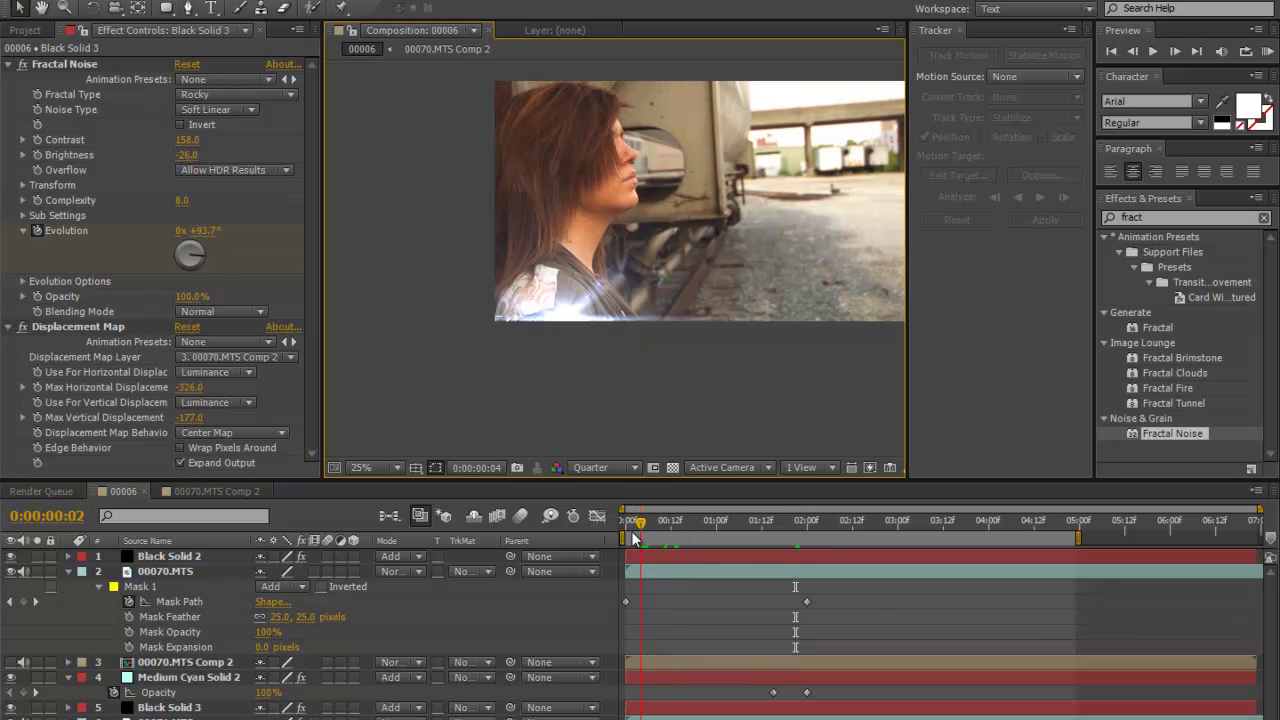
pyautogui.press('space')
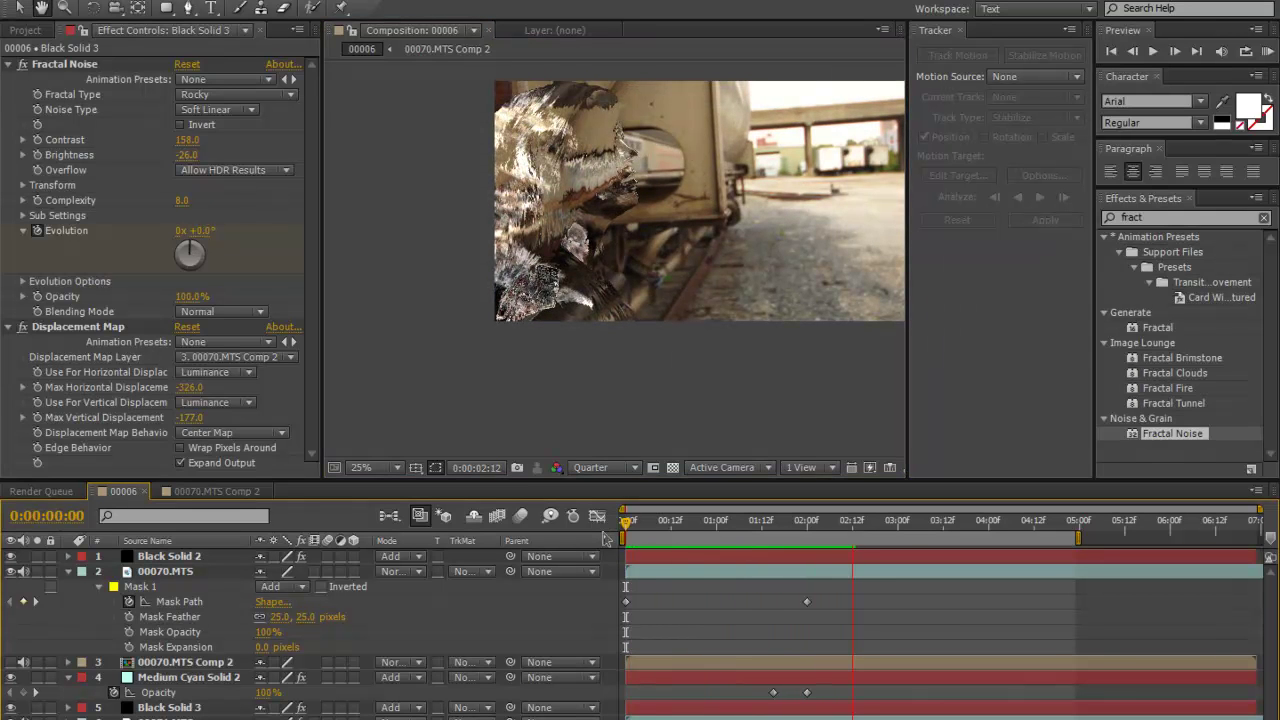
pyautogui.press('space')
pyautogui.moveTo(754, 521); pyautogui.dragTo(801, 530)
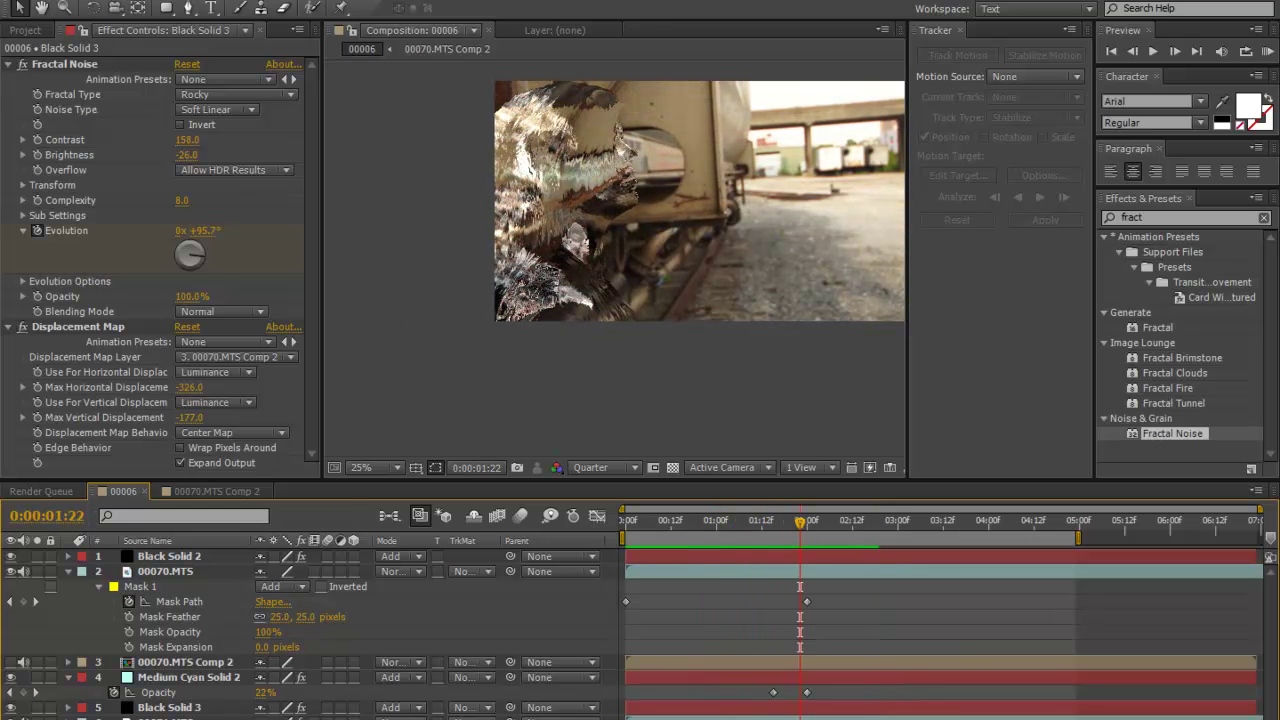
# Search the effects for "tint" and apply Tint to Black Solid 3.
pyautogui.click(1158, 216)
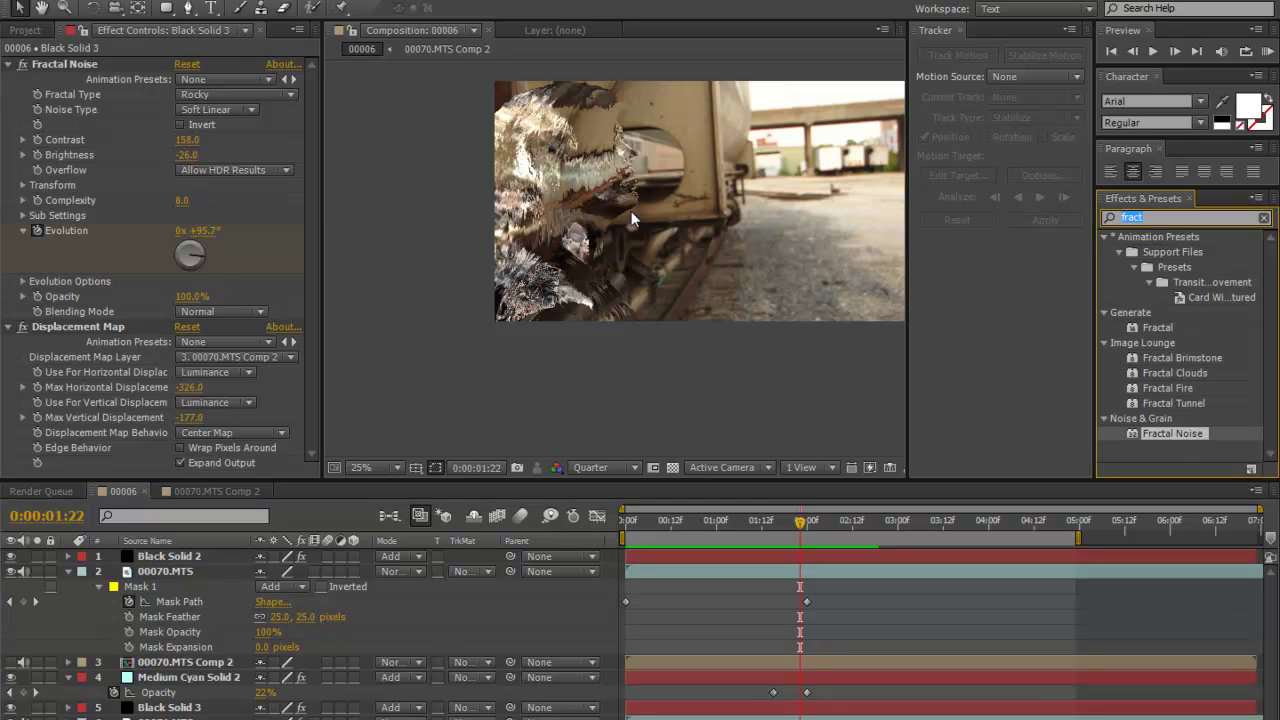
pyautogui.write('tint')
pyautogui.moveTo(1124, 330); pyautogui.dragTo(687, 712)
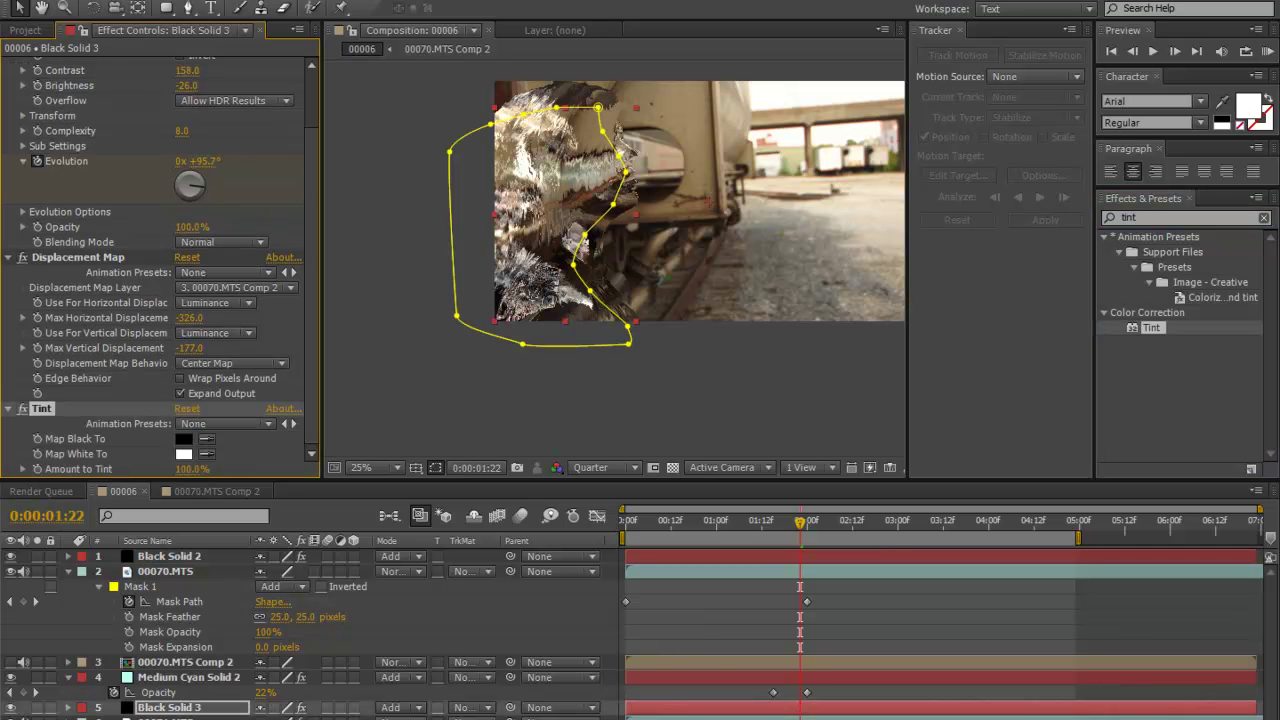
# Set the Tint effect on Black Solid 3 to map white to a light cyan.
pyautogui.click(183, 455)
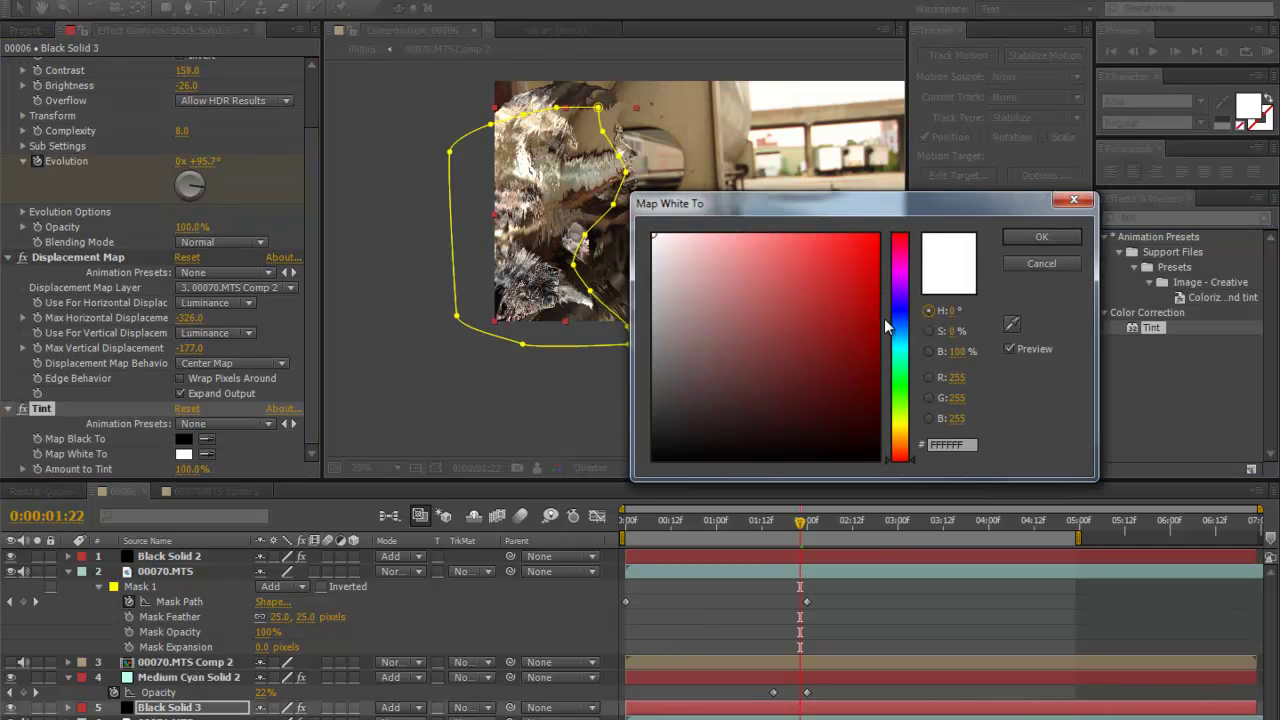
pyautogui.moveTo(885, 325); pyautogui.dragTo(900, 355)
pyautogui.moveTo(780, 238)
pyautogui.mouseDown()
pyautogui.moveTo(808, 226)
pyautogui.moveTo(745, 207)
pyautogui.moveTo(760, 205)
pyautogui.moveTo(660, 271)
pyautogui.mouseUp()
pyautogui.click(933, 312)
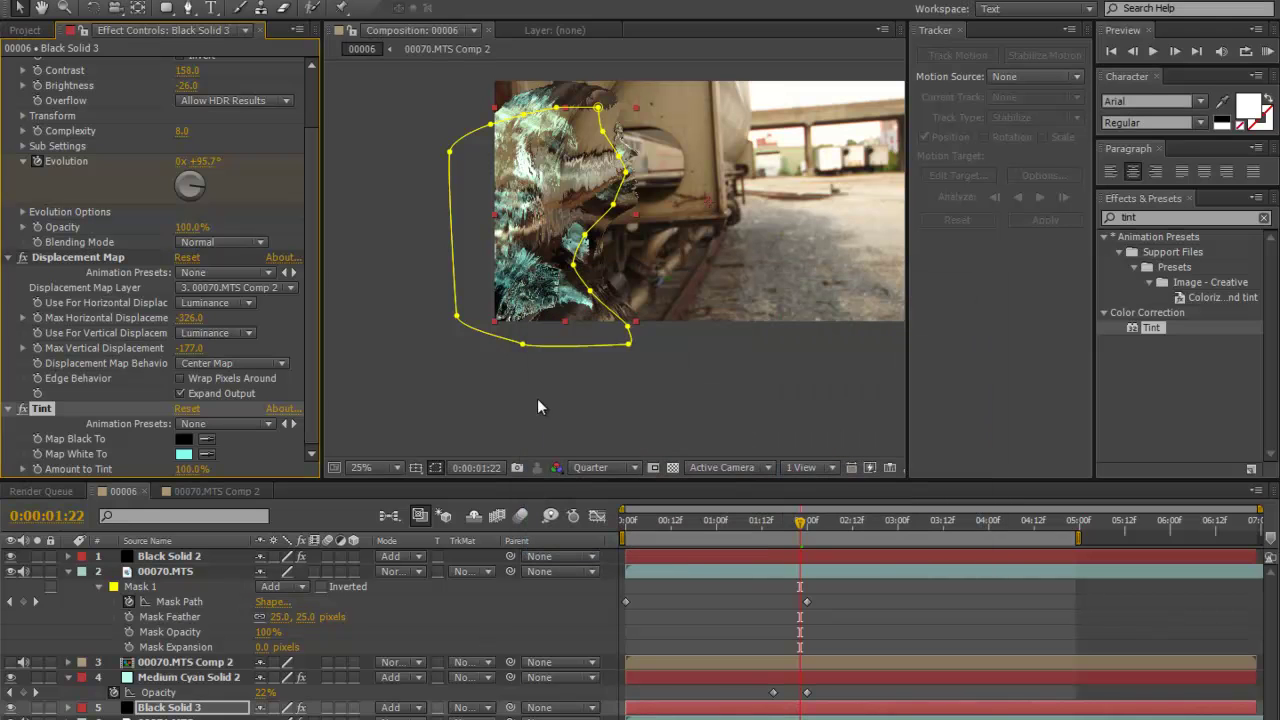
# Preview the composition from the start to check the cyan-tinted noise over the cloaked figure.
pyautogui.moveTo(663, 525); pyautogui.dragTo(616, 525)
pyautogui.press('space')
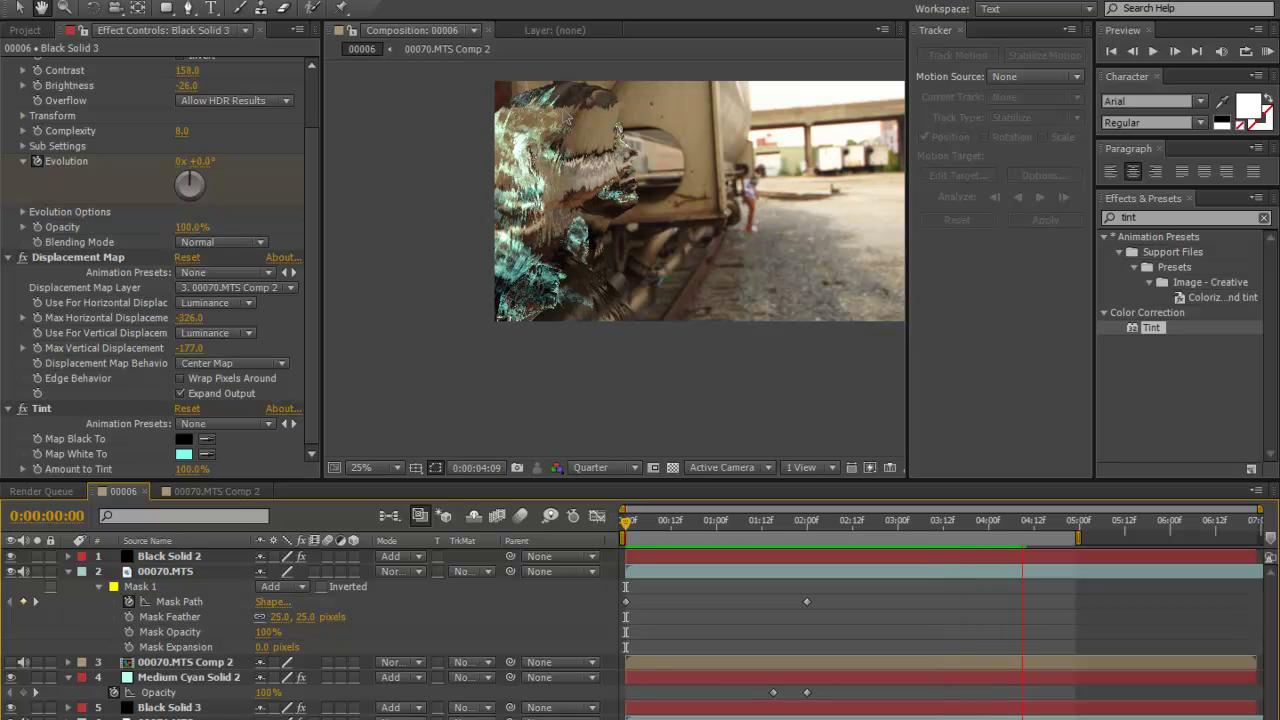
pyautogui.moveTo(846, 526); pyautogui.dragTo(816, 529)
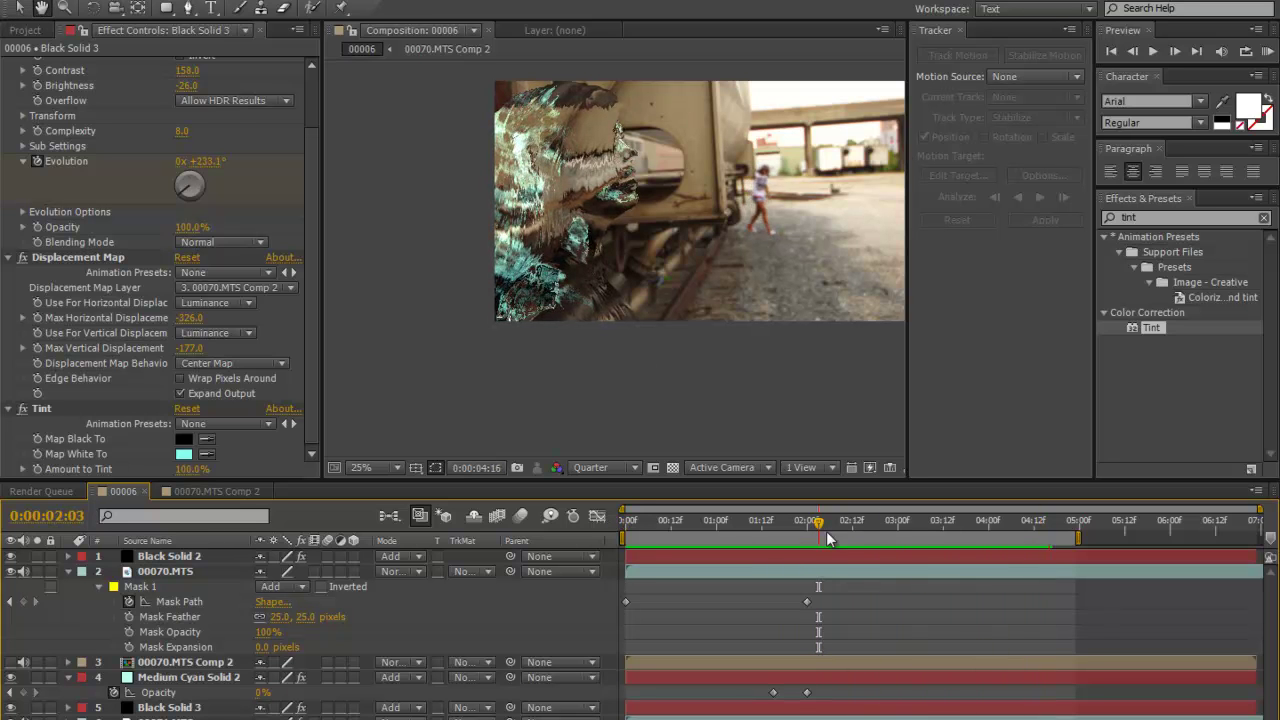
pyautogui.press('space')
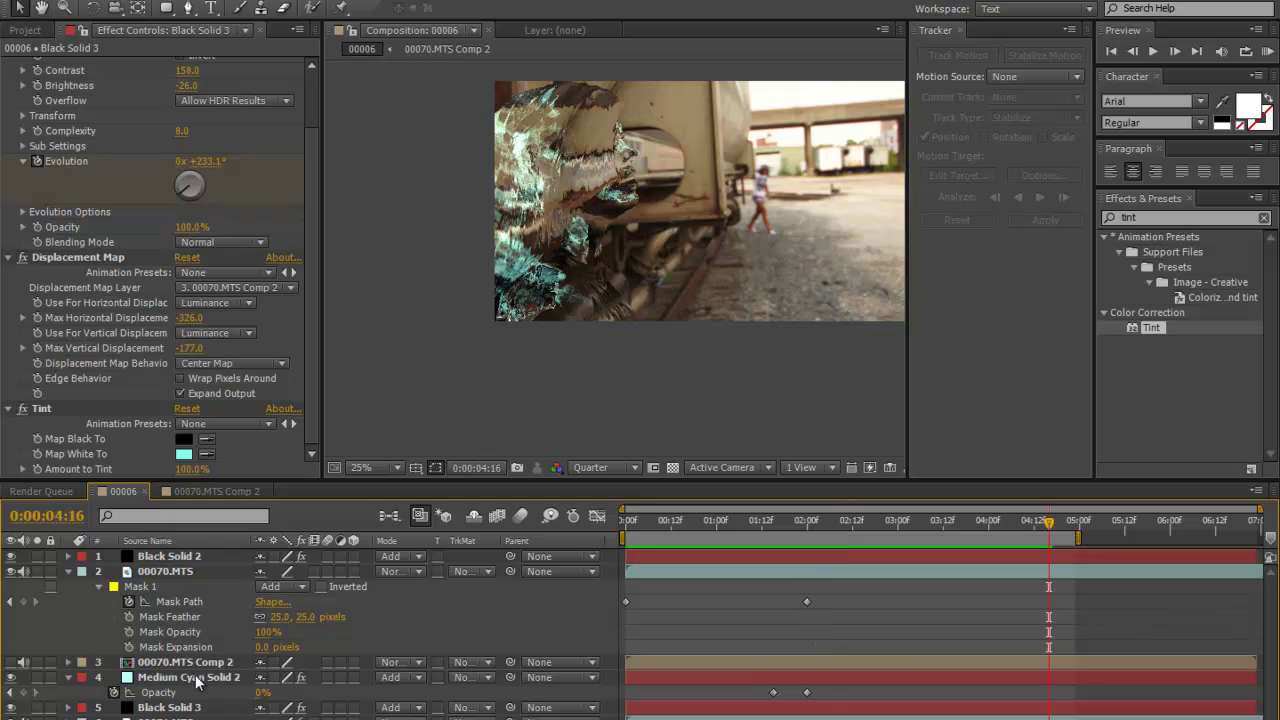
# Set Black Solid 3's Fractal Noise Evolution to 1x +285.0° at 0:00:05:03.
pyautogui.click(212, 558)
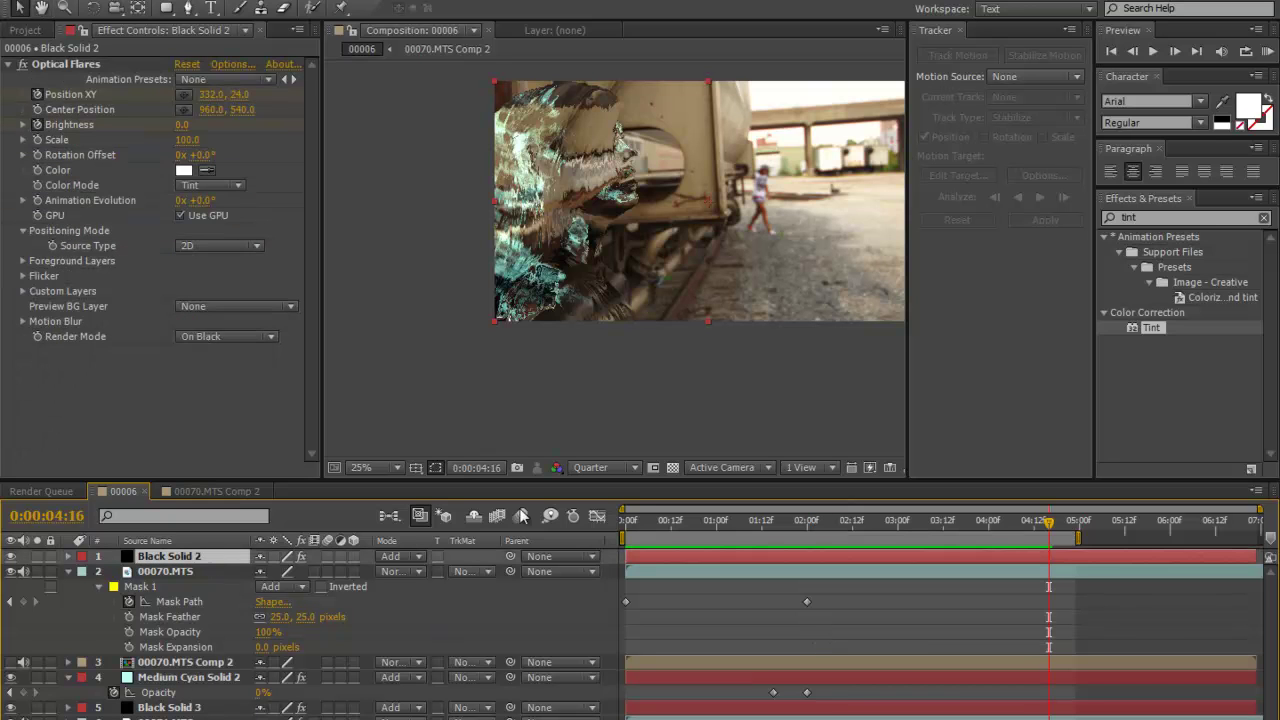
pyautogui.click(143, 707)
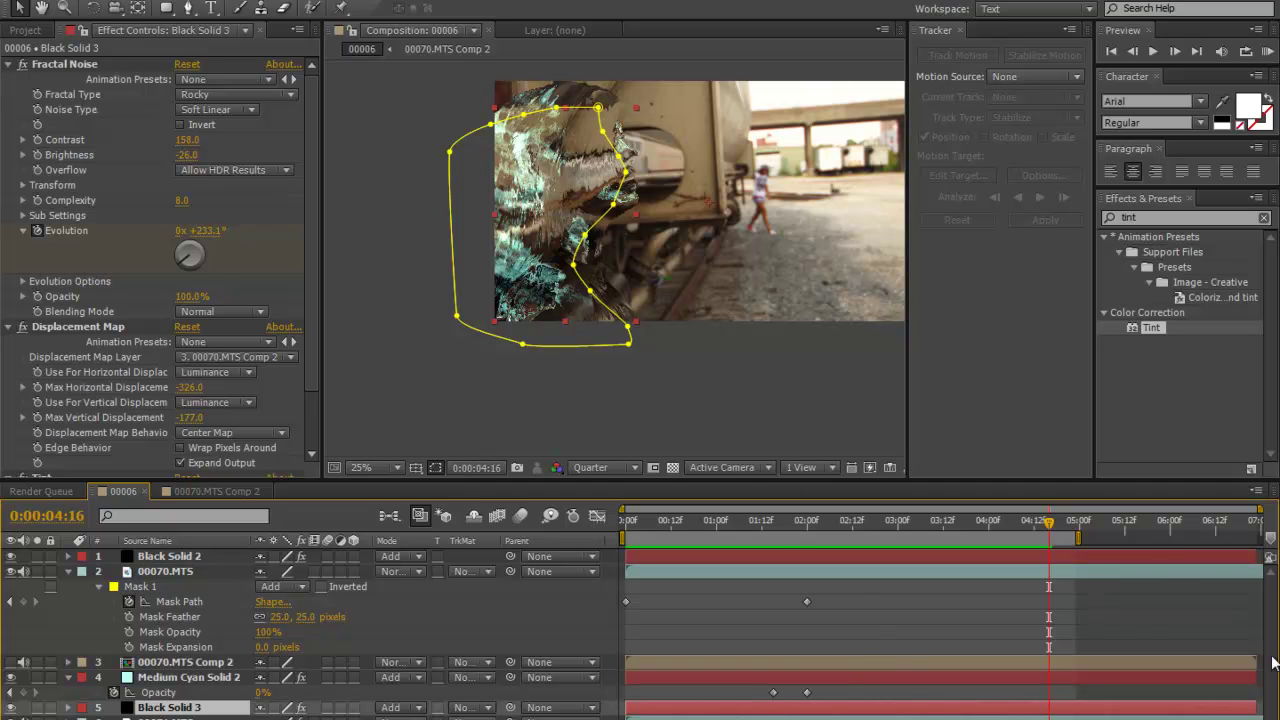
pyautogui.click(68, 707)
pyautogui.scroll(-1, 1089, 573)
pyautogui.click(1090, 534)
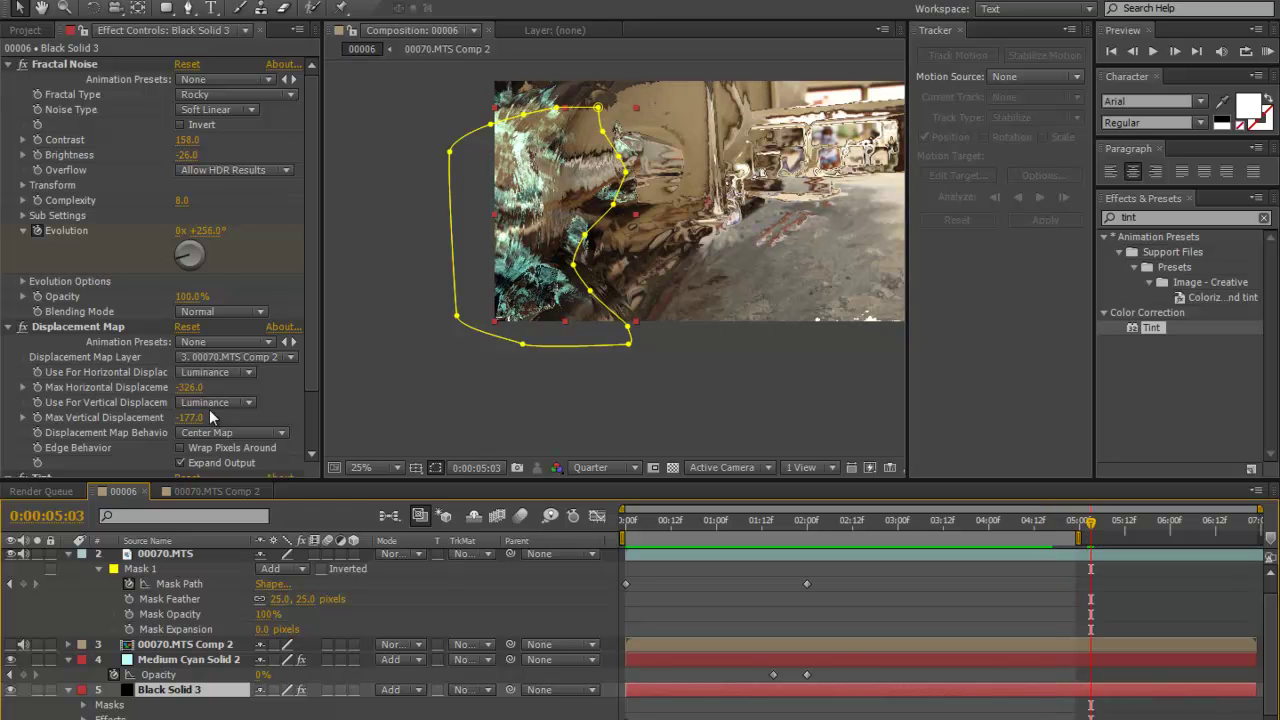
pyautogui.moveTo(188, 253); pyautogui.dragTo(153, 244)
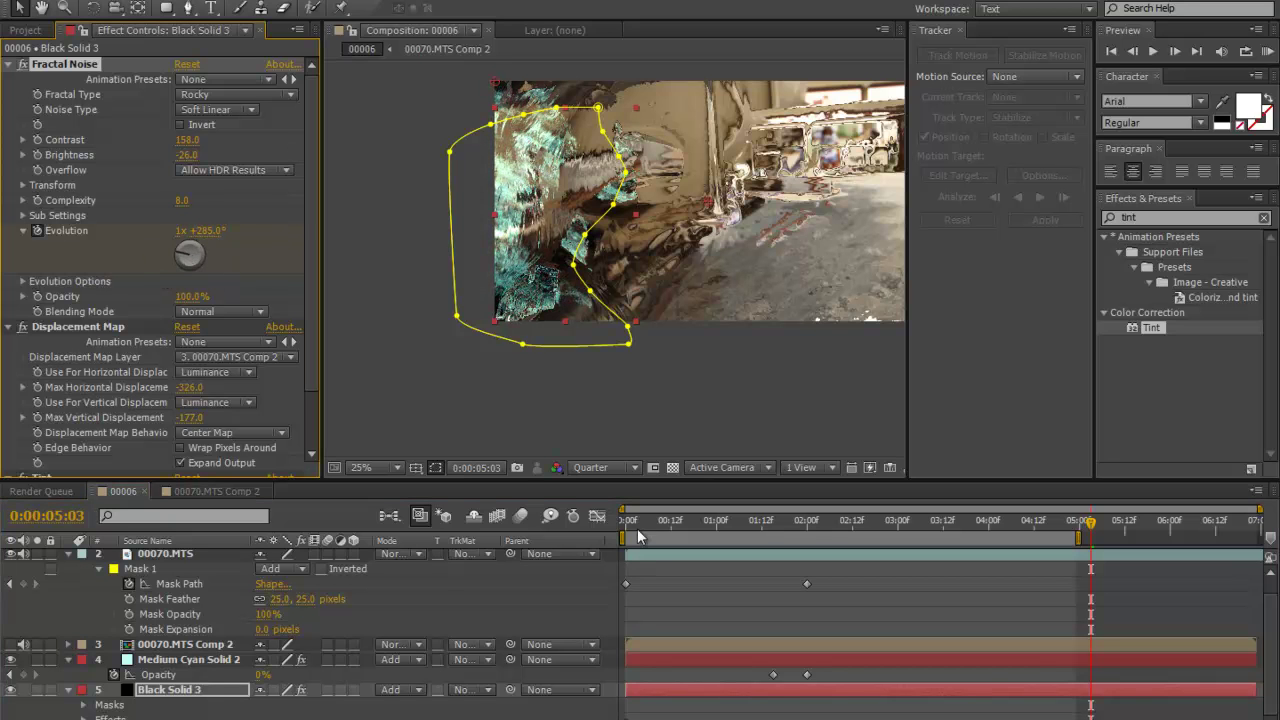
# Preview the composition from the start to check the speed of the noise evolution on the figure.
pyautogui.click(628, 521)
pyautogui.press('KP_0')
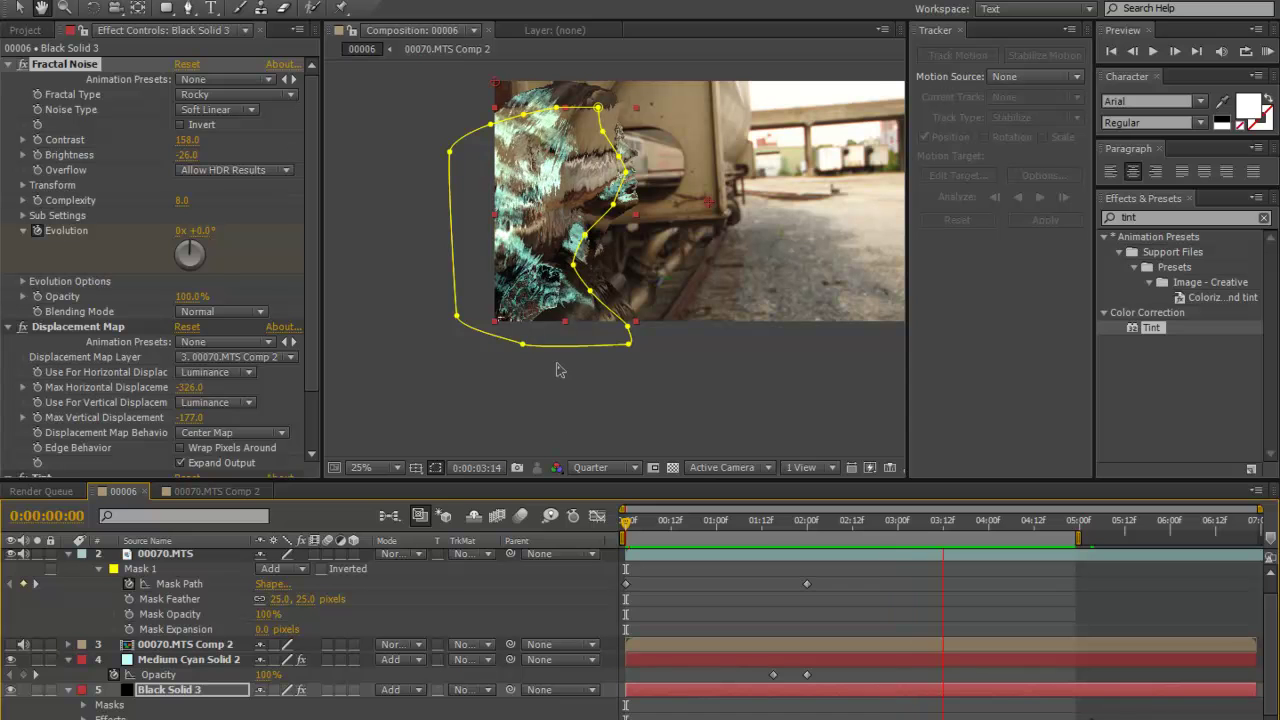
pyautogui.click(413, 413)
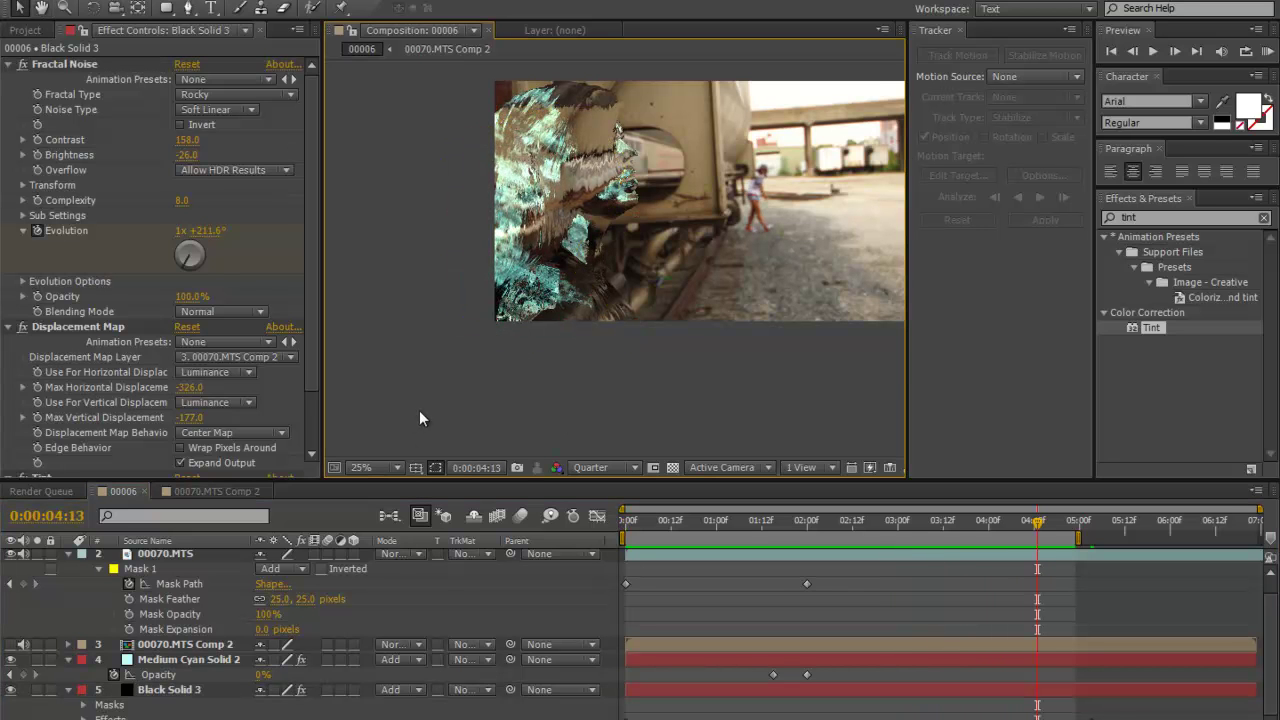
pyautogui.scroll(2, 419, 410)
pyautogui.scroll(-2, 573, 263)
pyautogui.moveTo(573, 263); pyautogui.dragTo(601, 267)
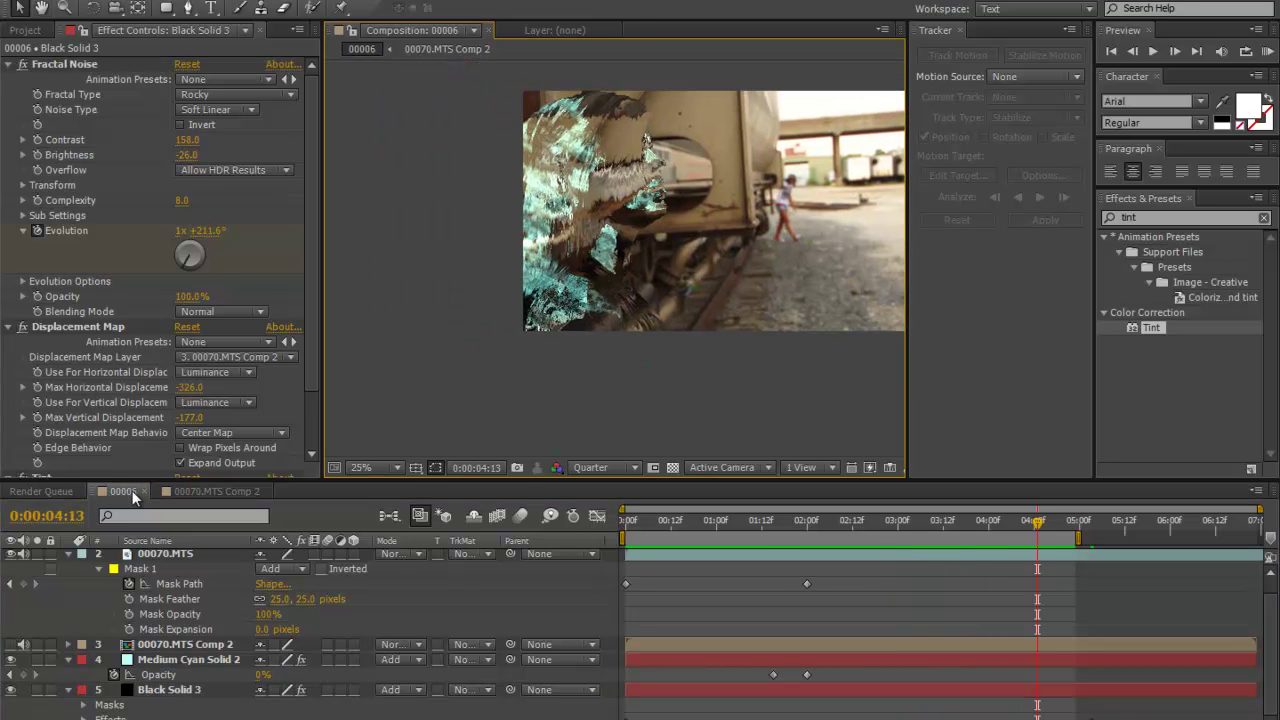
# Search the effects for "glow" and apply the Stylize Glow to Black Solid 3.
pyautogui.click(193, 693)
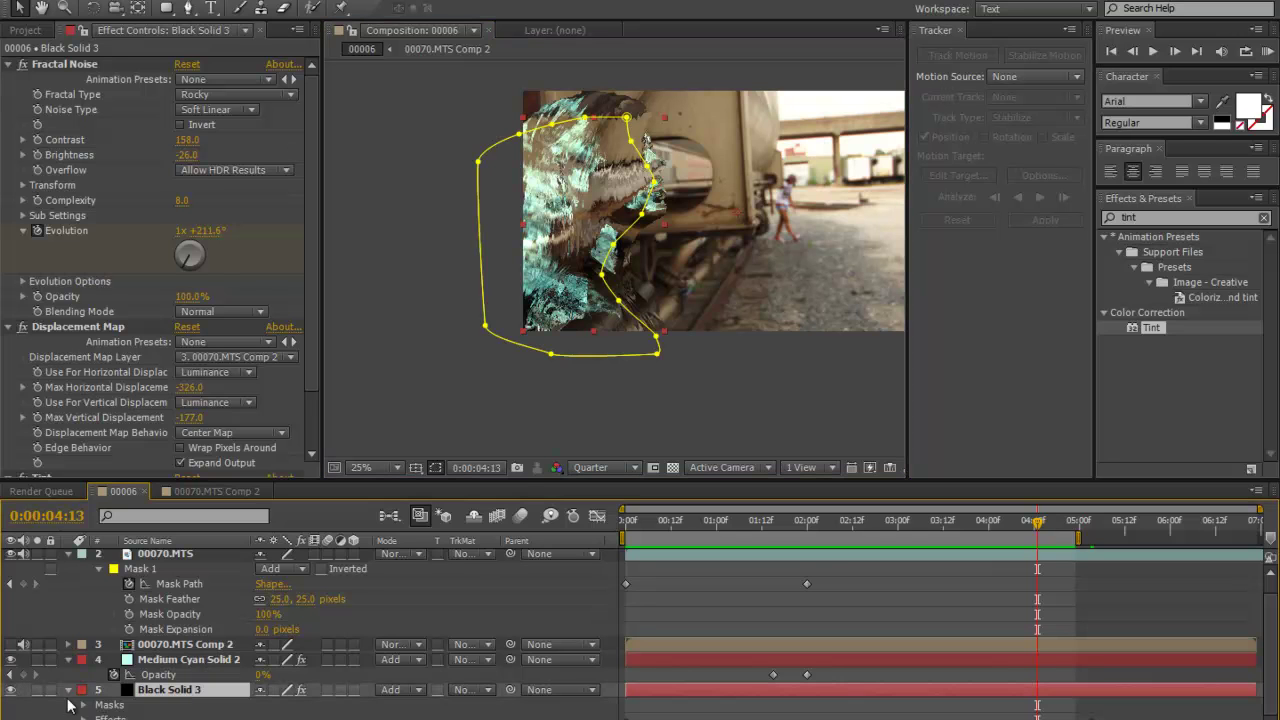
pyautogui.scroll(1, 359, 540)
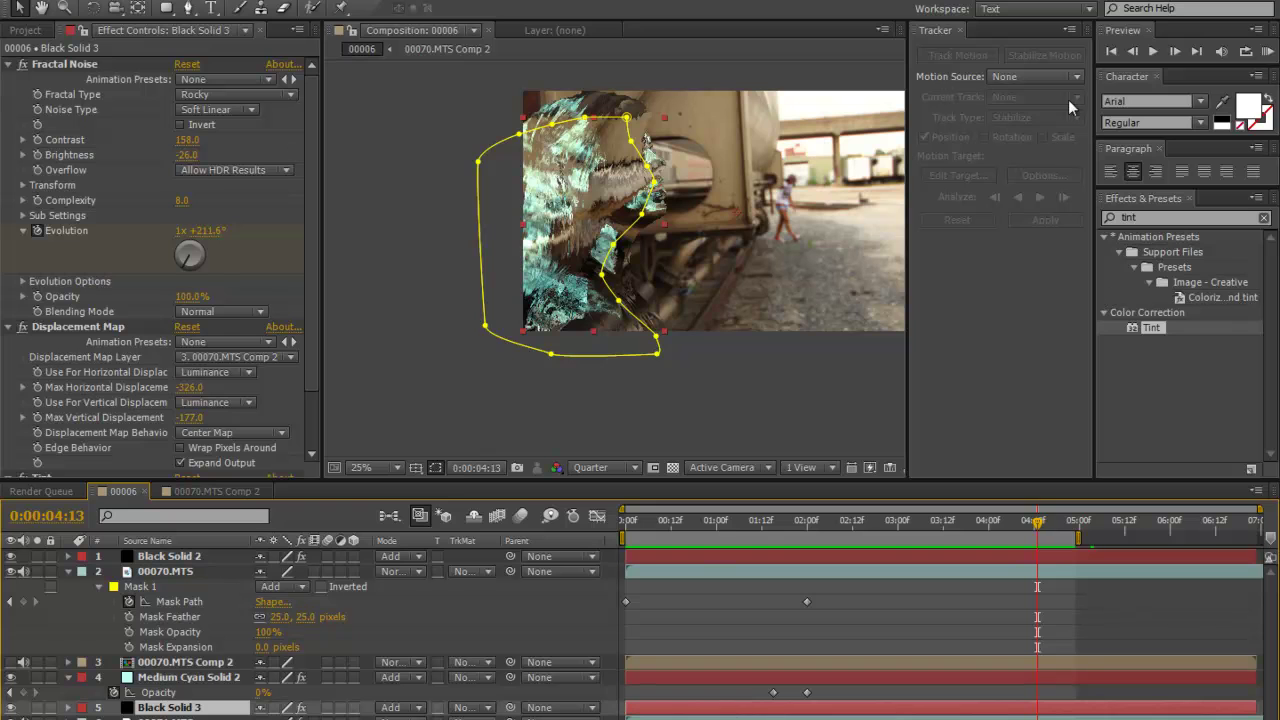
pyautogui.click(1155, 219)
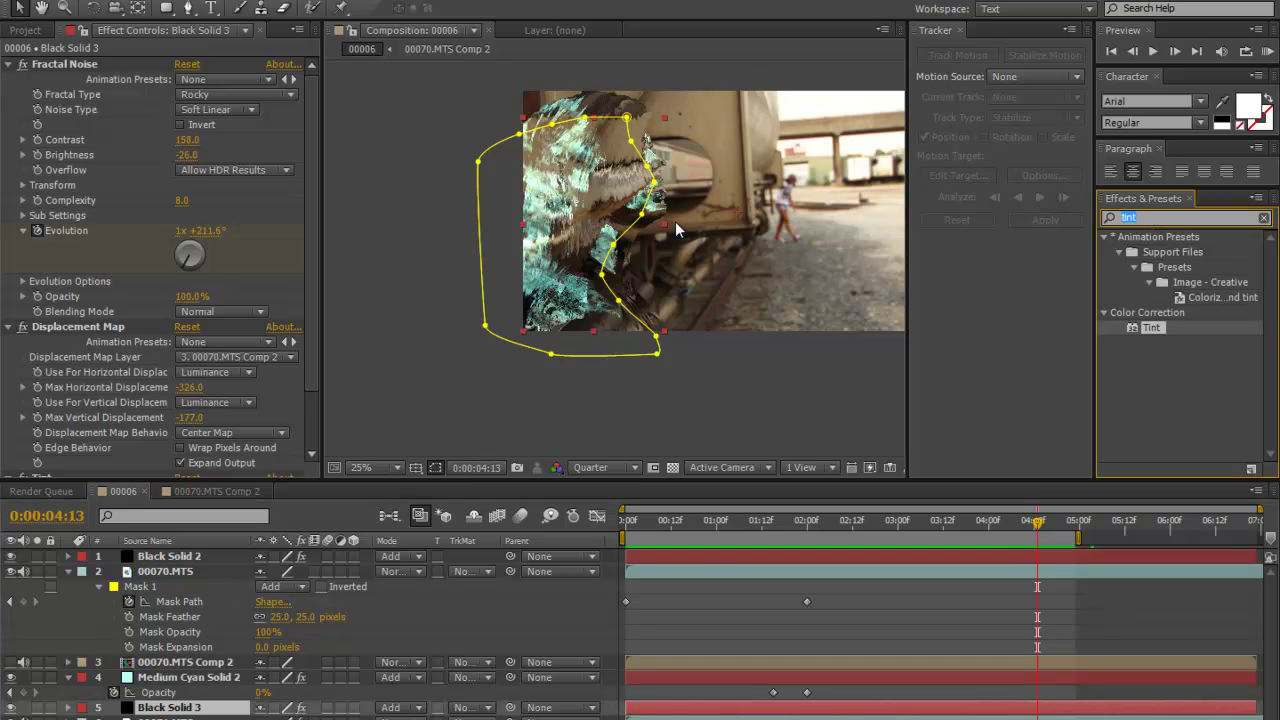
pyautogui.write('glow')
pyautogui.scroll(-6, 1160, 340)
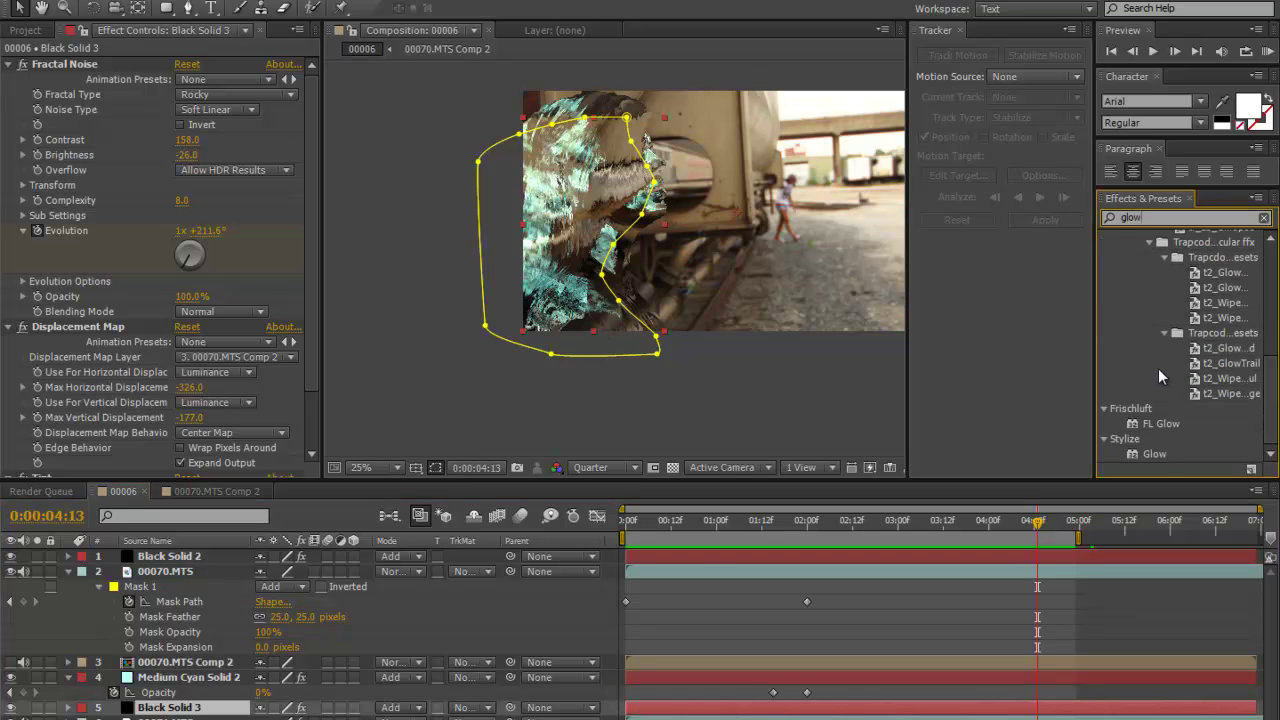
pyautogui.moveTo(1145, 456); pyautogui.dragTo(783, 712)
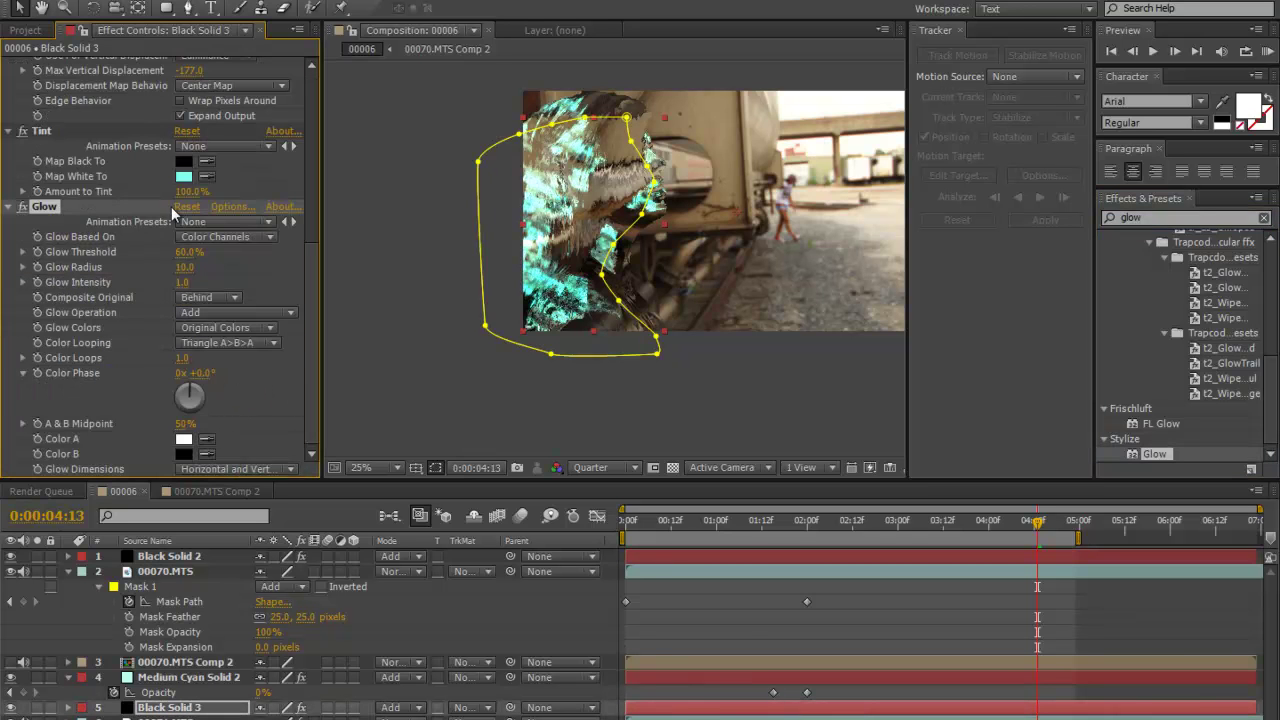
# Set Black Solid 3's Glow Radius to 53.0 and Glow Intensity to 1.9, and preview the glowing figure.
pyautogui.moveTo(190, 277); pyautogui.dragTo(277, 267)
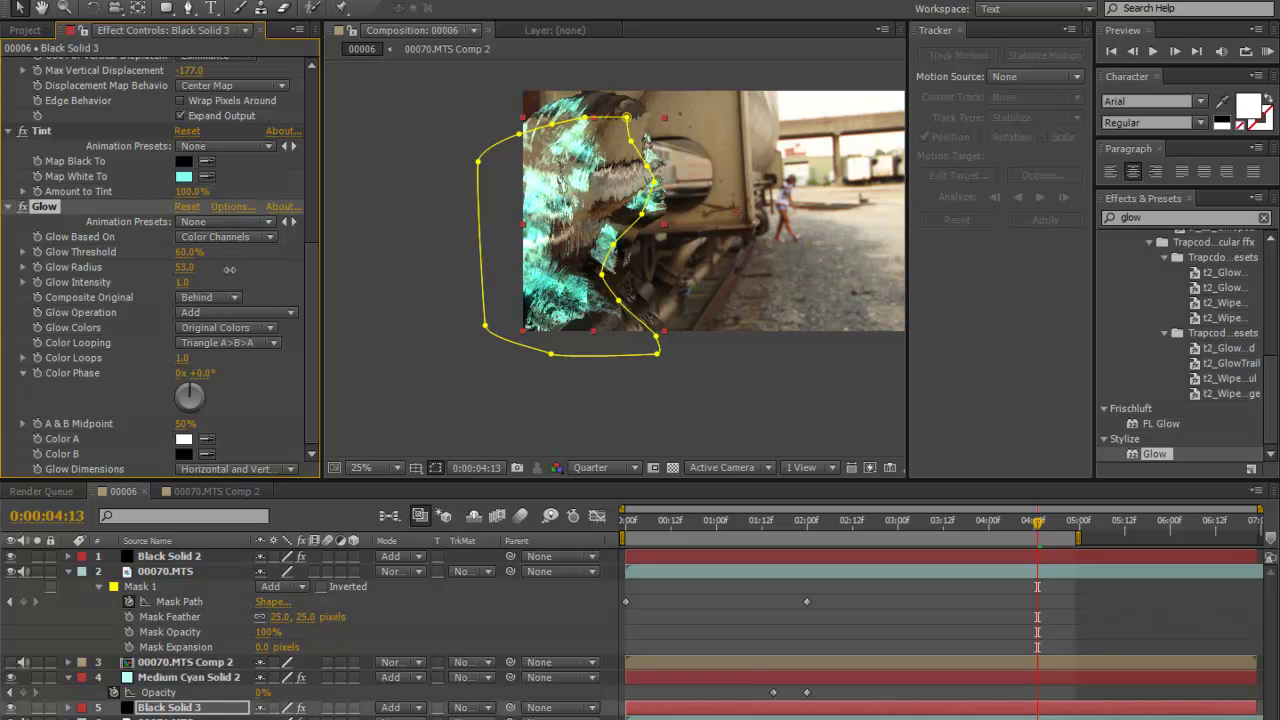
pyautogui.moveTo(184, 282); pyautogui.dragTo(247, 278)
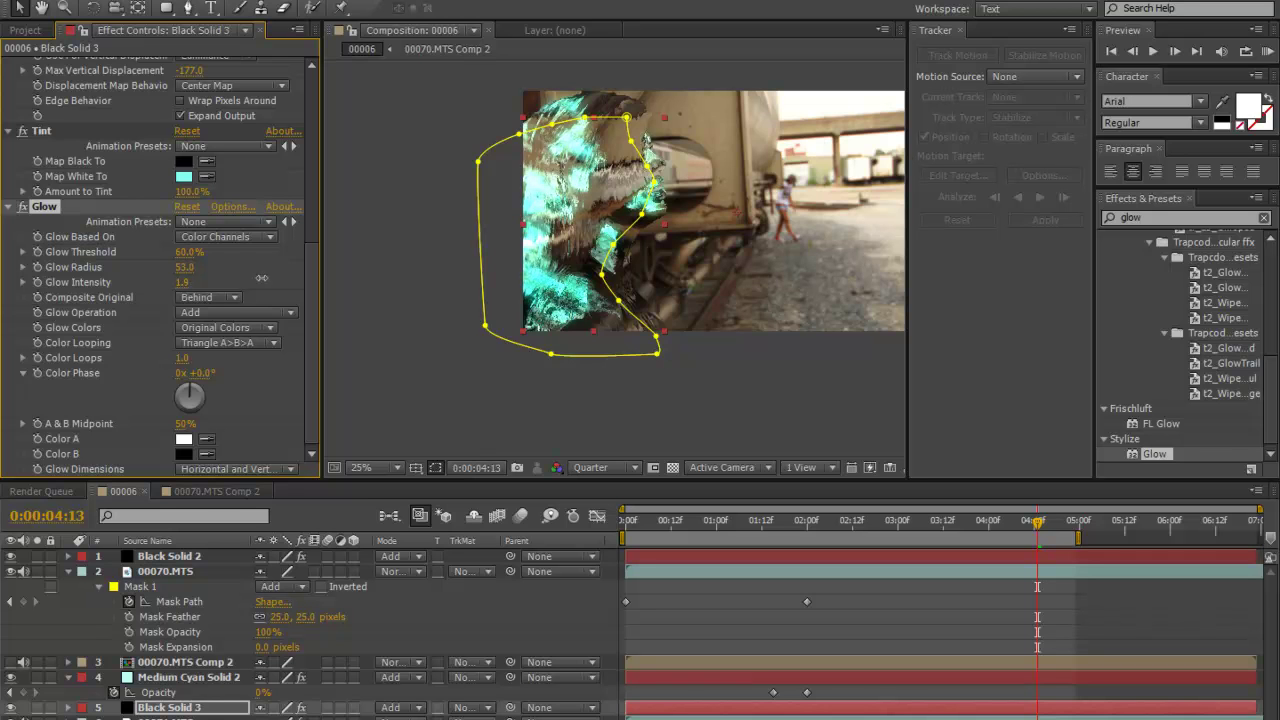
pyautogui.press('KP_0')
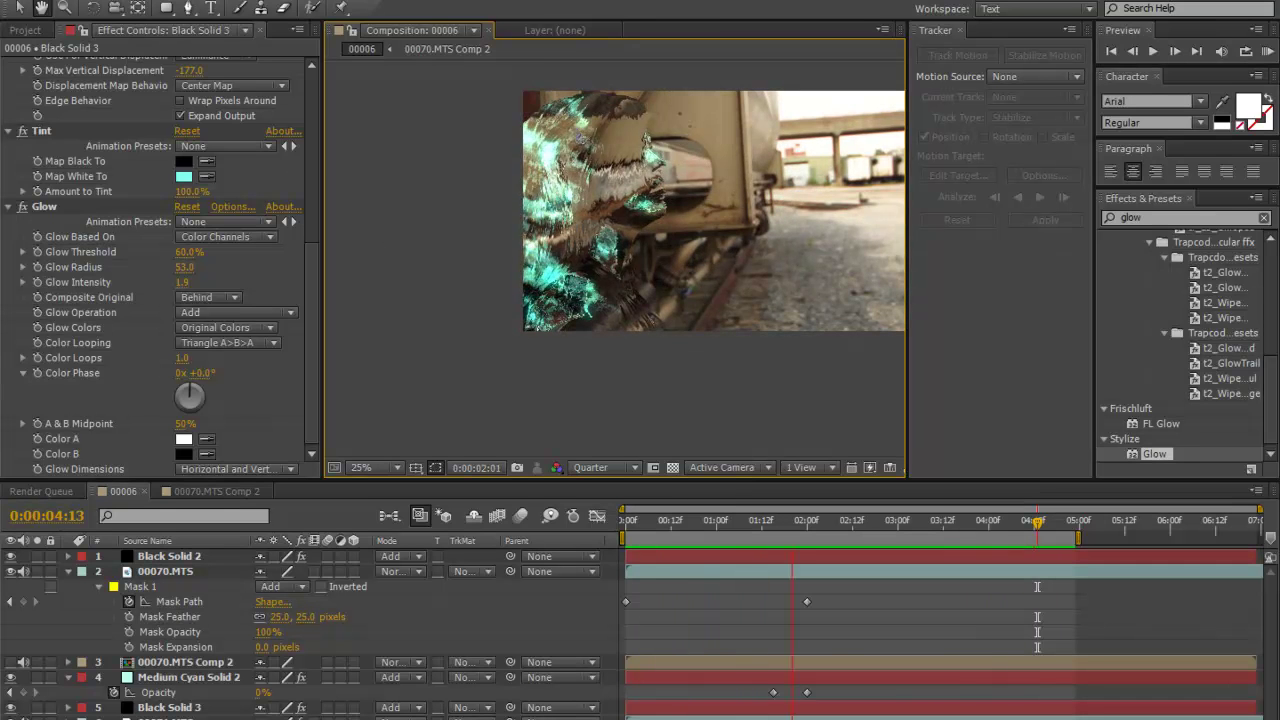
pyautogui.press('space')
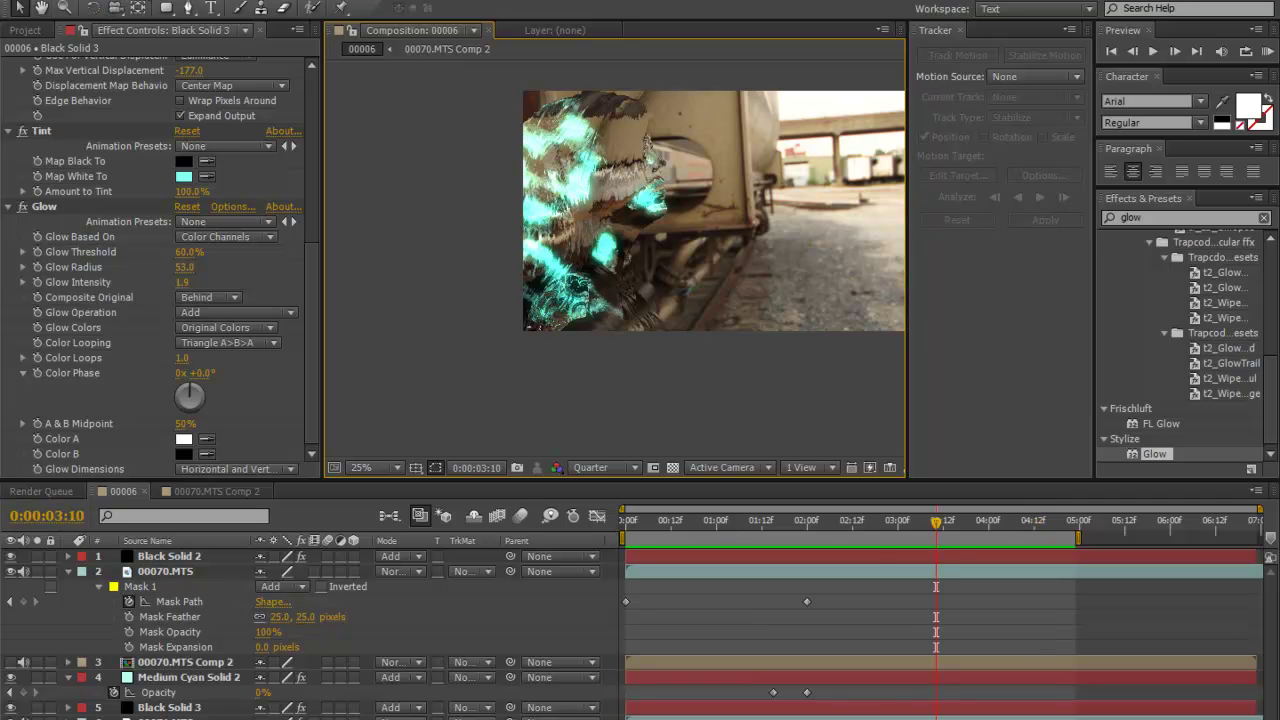
# Add an adjustment layer above all layers, search the effects for "curve" and apply Curves to it.
pyautogui.click(168, 2)
pyautogui.moveTo(150, 7)
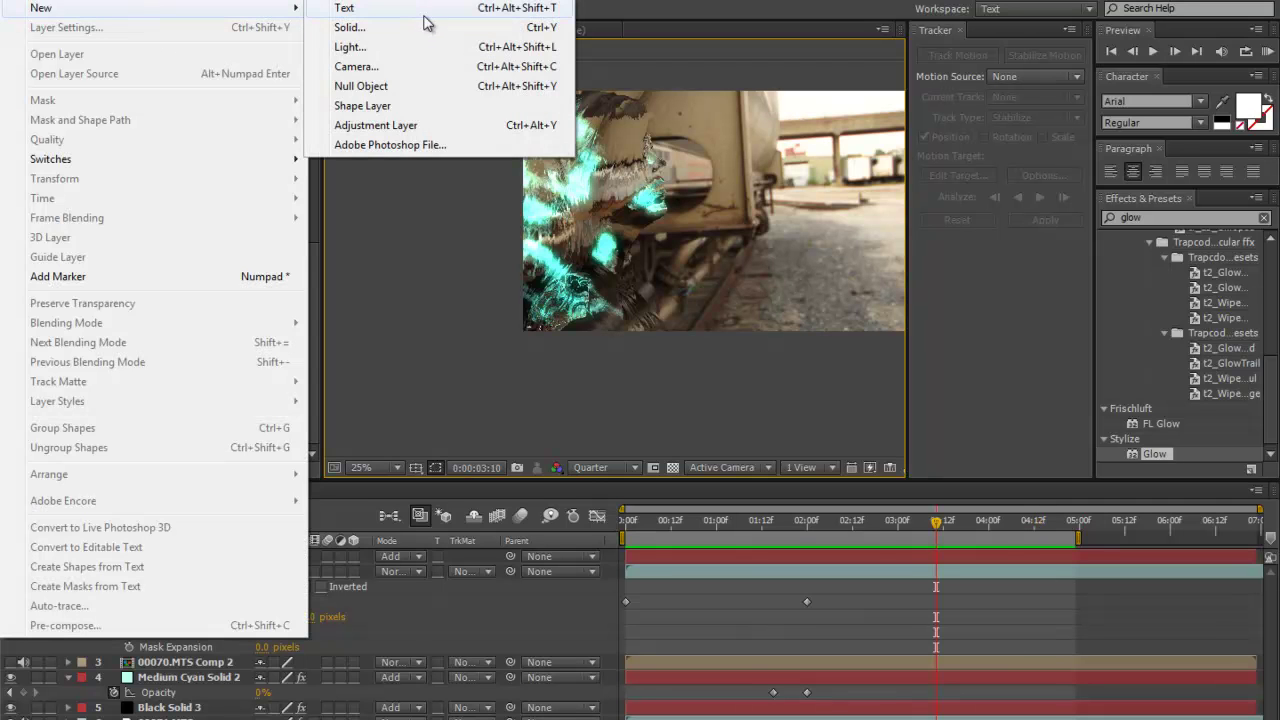
pyautogui.click(394, 124)
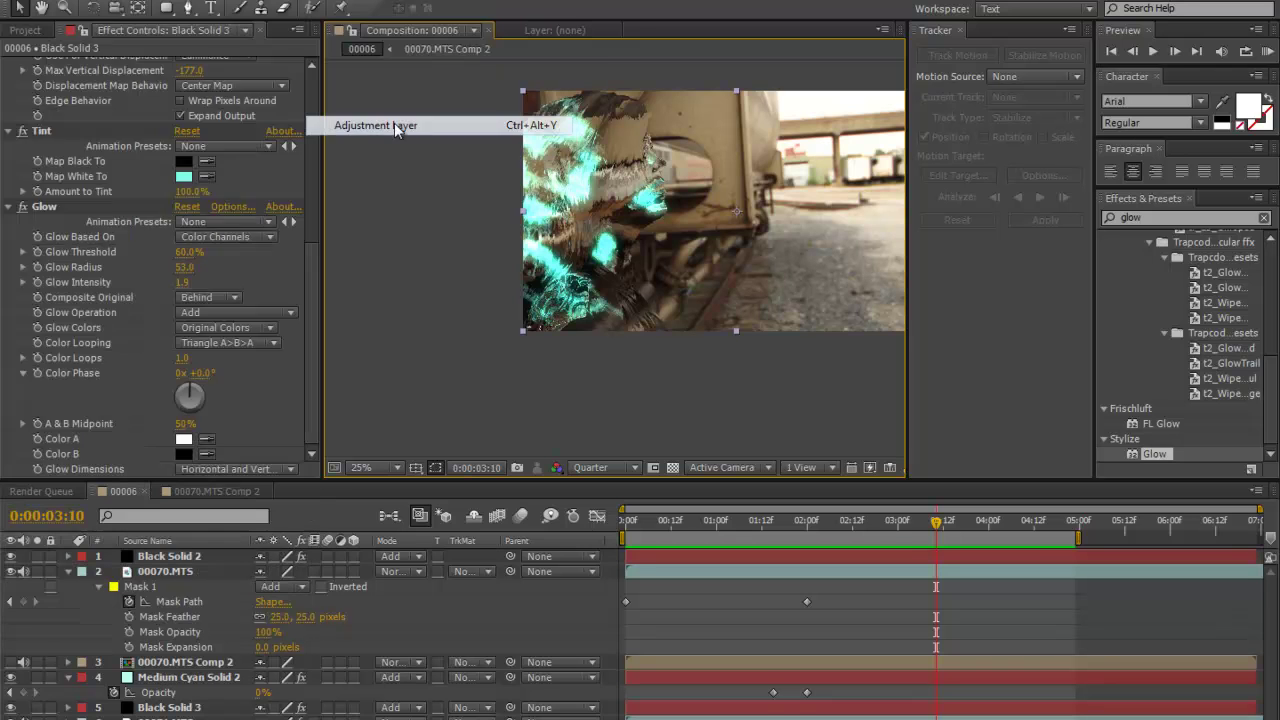
pyautogui.hotkey('ctrl', '5')
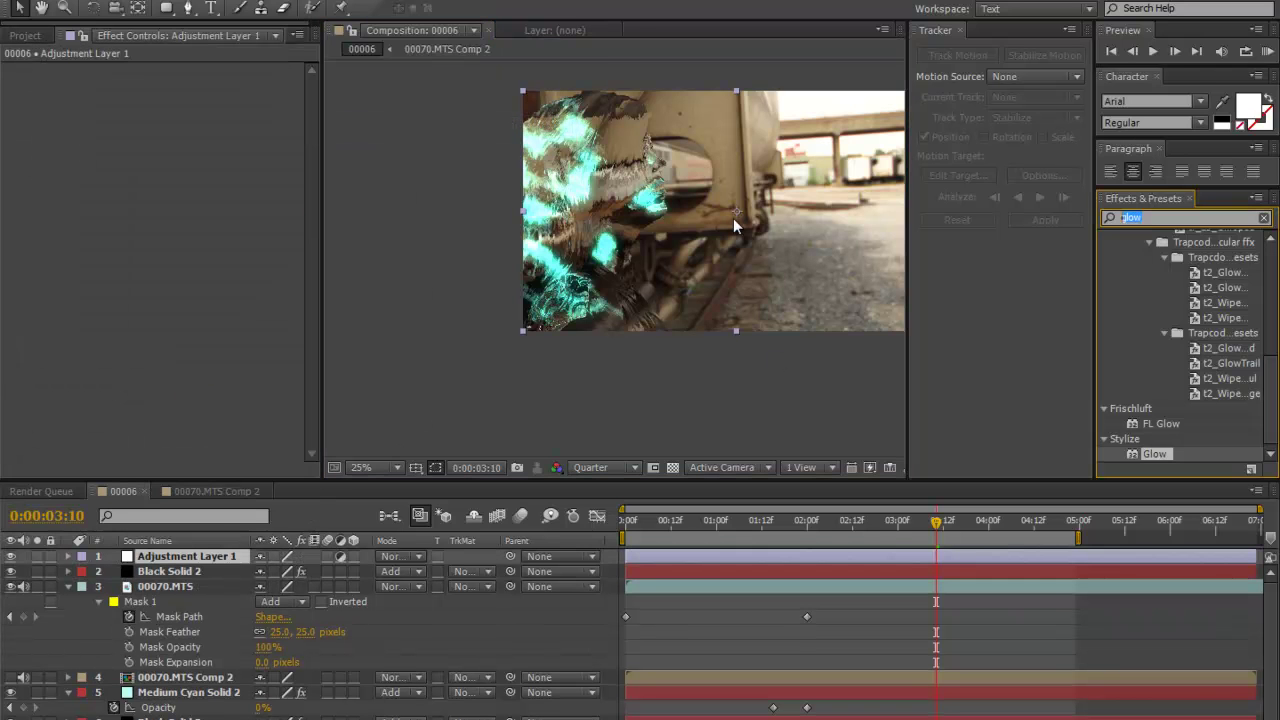
pyautogui.write('curvers')
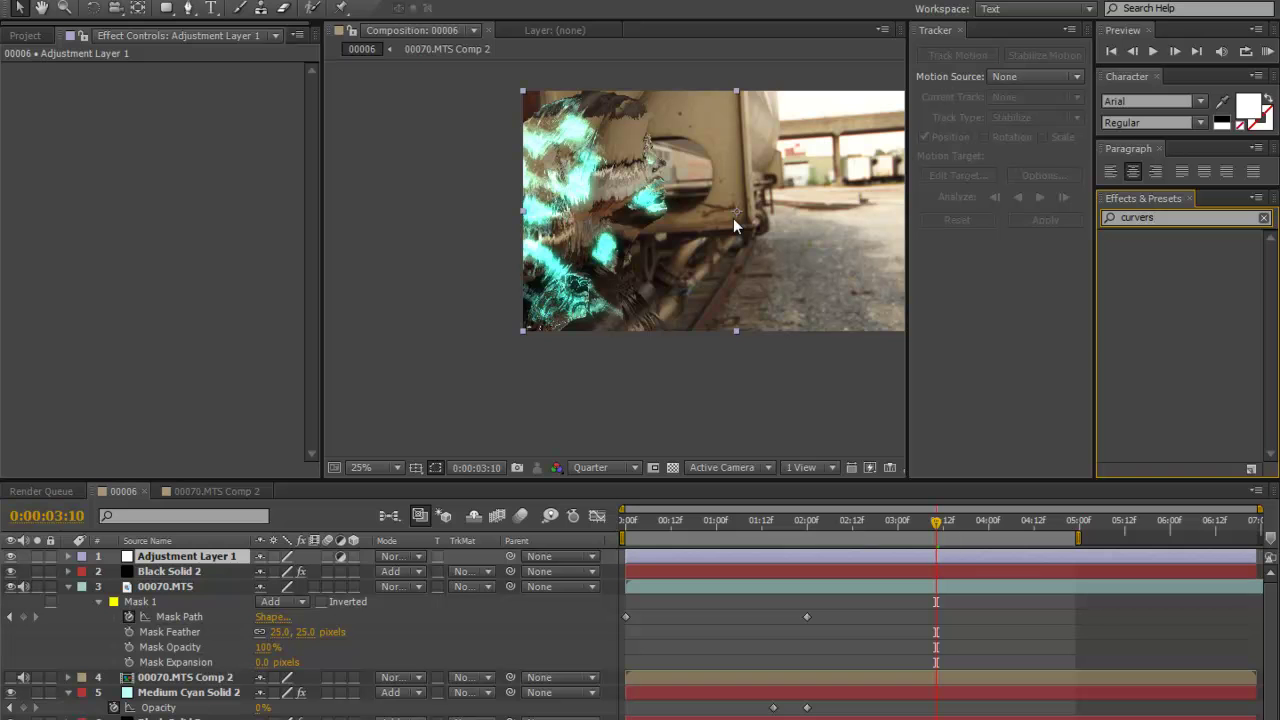
pyautogui.press('BackSpace')
pyautogui.press('BackSpace')
pyautogui.moveTo(1128, 335); pyautogui.dragTo(714, 558)
# Shape the adjustment layer's RGB curve into an S-curve with darker shadows and brighter highlights.
pyautogui.moveTo(717, 310); pyautogui.dragTo(587, 349)
pyautogui.moveTo(45, 275); pyautogui.dragTo(51, 291)
pyautogui.moveTo(116, 212); pyautogui.dragTo(161, 167)
pyautogui.click(129, 213)
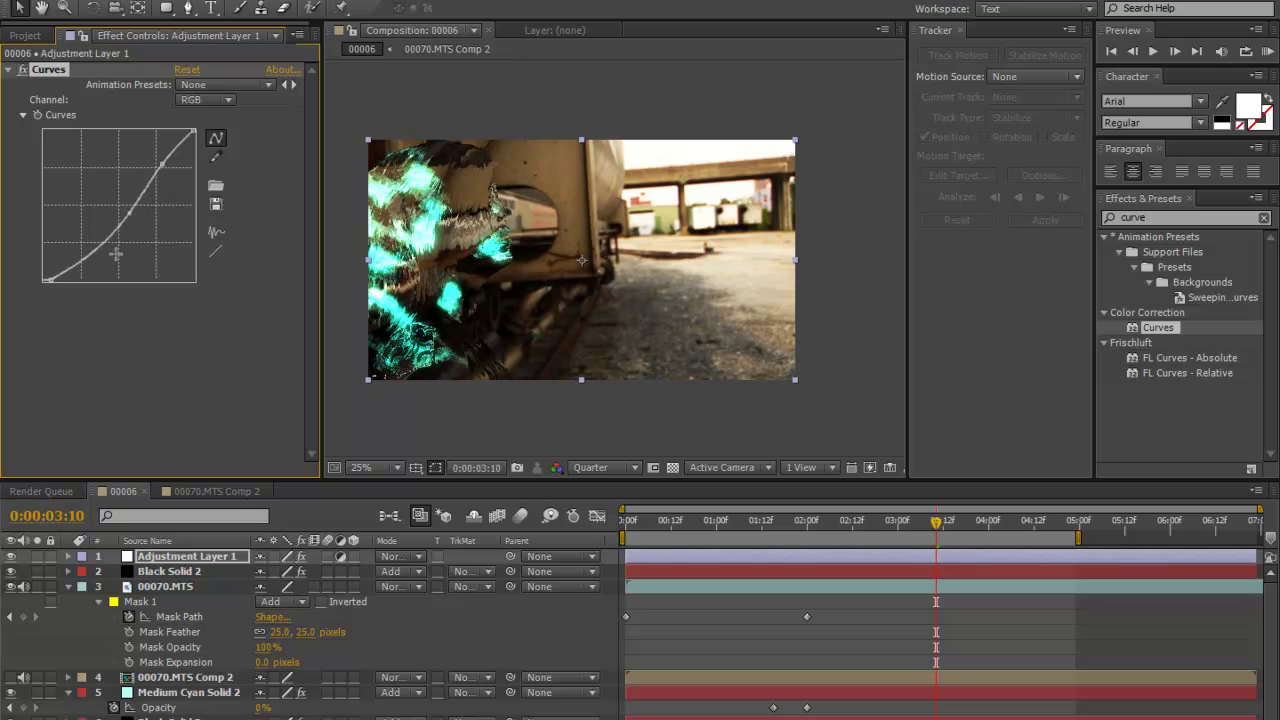
pyautogui.click(100, 248)
pyautogui.moveTo(97, 248); pyautogui.dragTo(96, 257)
# Shape the Blue channel's curve into a gentle S-curve and preview the graded composition.
pyautogui.click(205, 99)
pyautogui.click(216, 176)
pyautogui.moveTo(118, 205); pyautogui.dragTo(152, 176)
pyautogui.moveTo(88, 254); pyautogui.dragTo(83, 257)
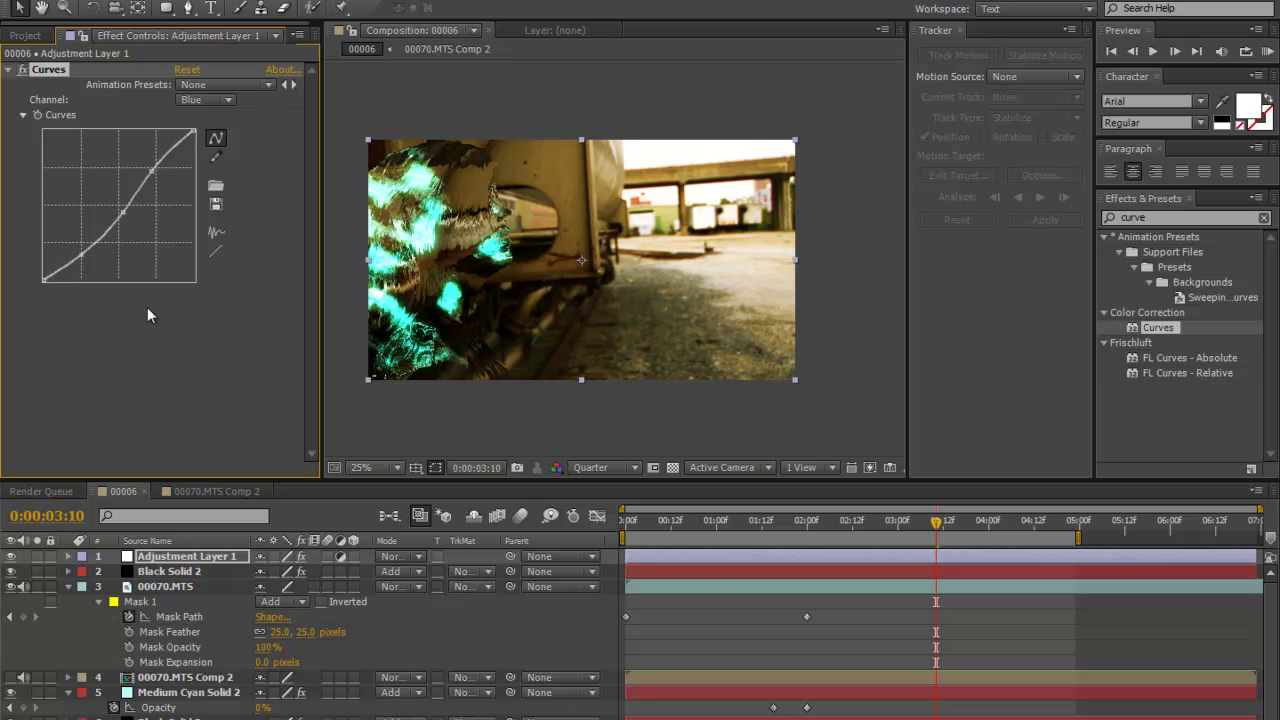
pyautogui.click(683, 521)
pyautogui.press('space')
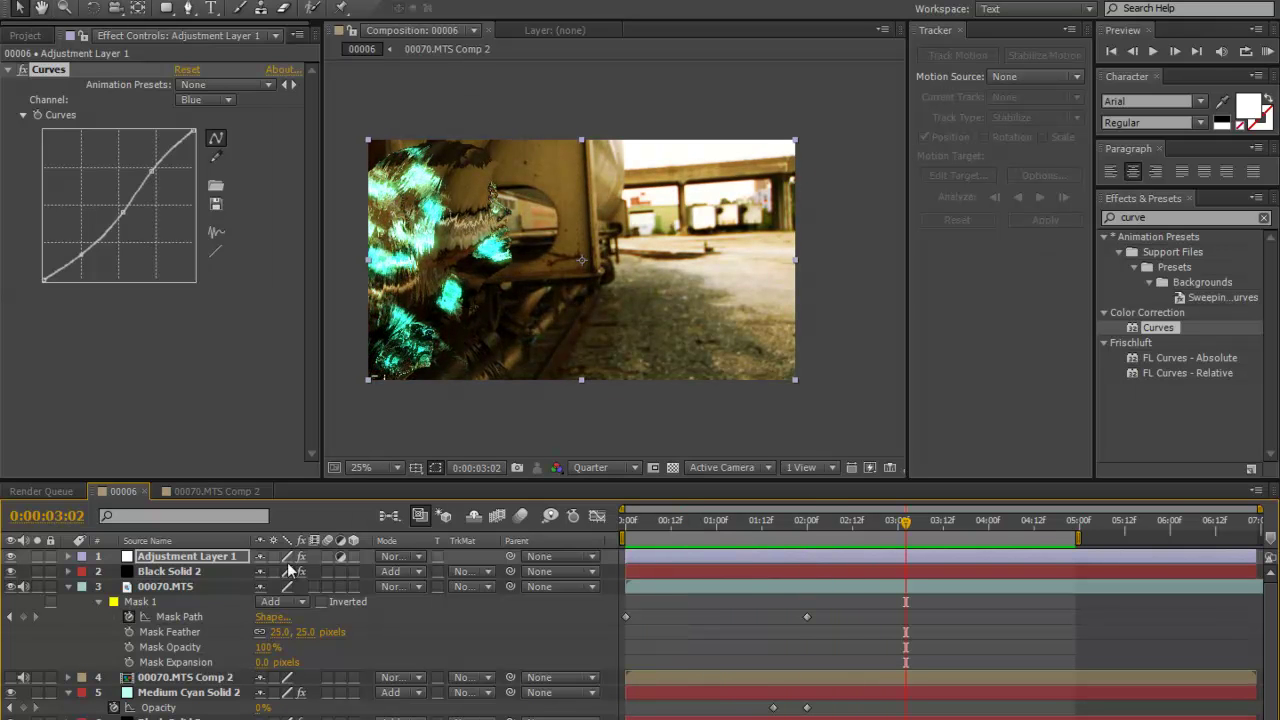
# Collapse the layer properties and enable motion blur for the composition and for Black Solid 2, Medium Cyan Solid 2 and Black Solid 3.
pyautogui.click(68, 586)
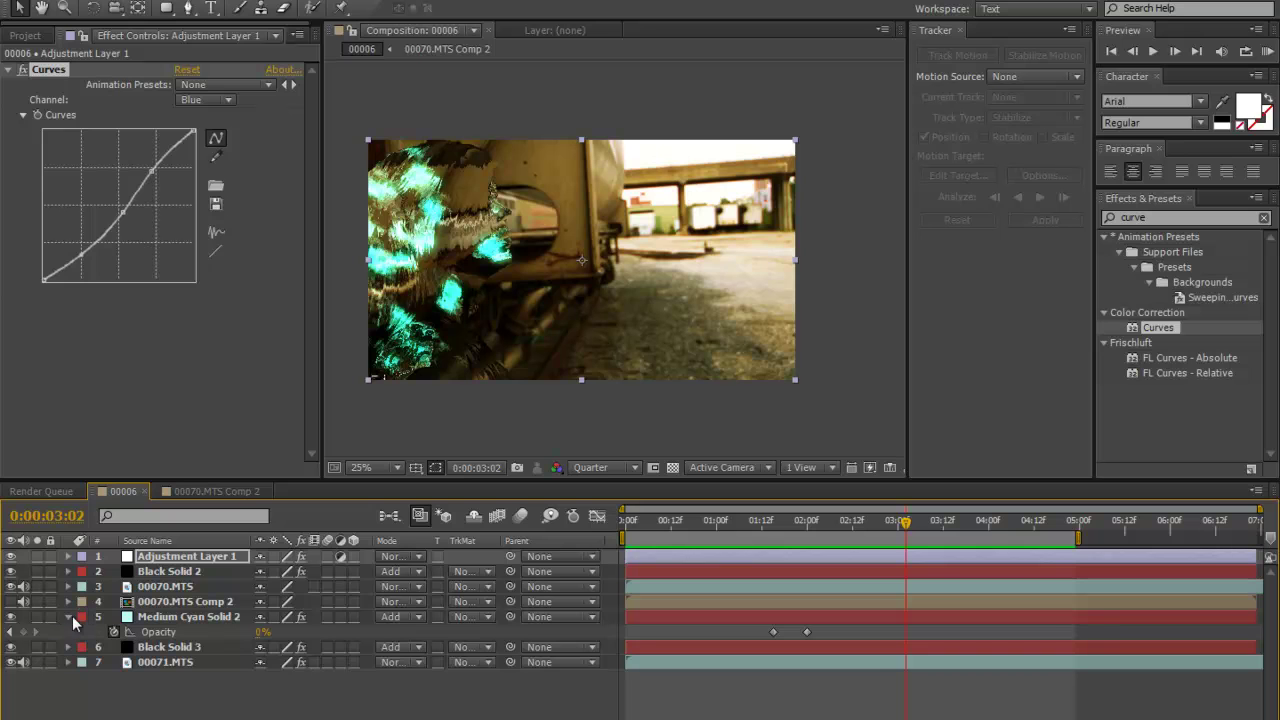
pyautogui.click(68, 616)
pyautogui.click(521, 516)
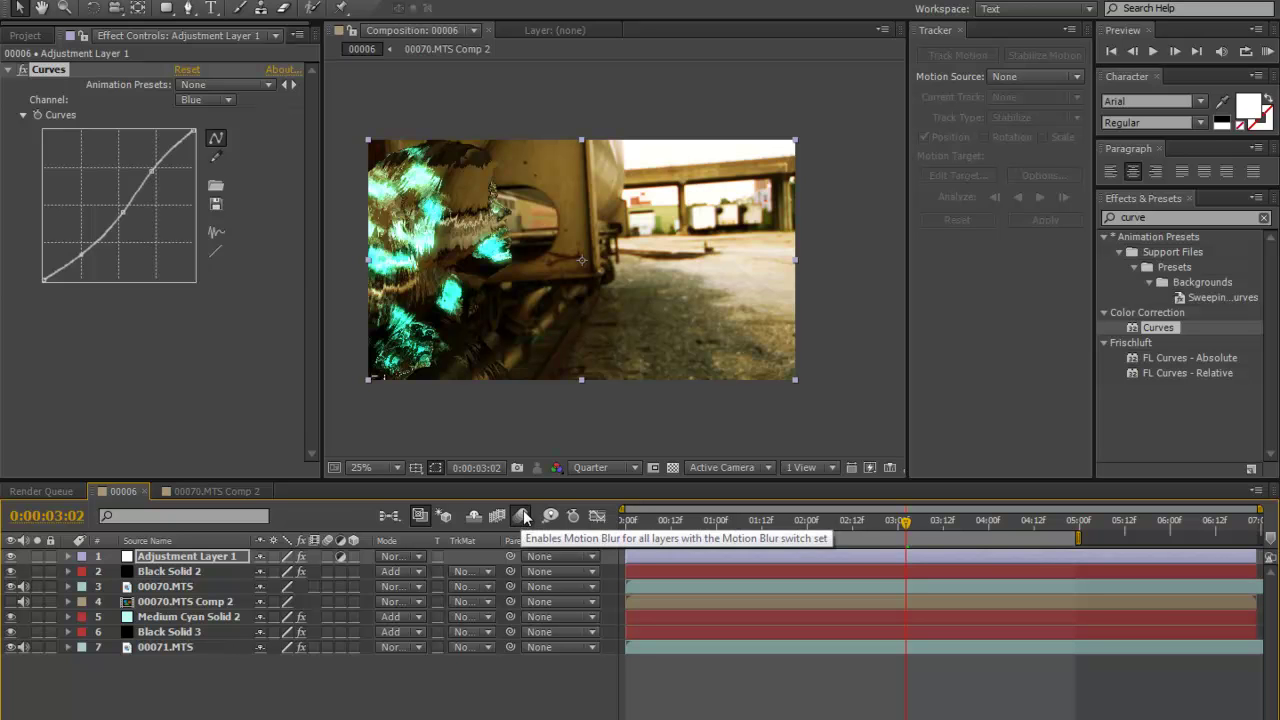
pyautogui.click(206, 572)
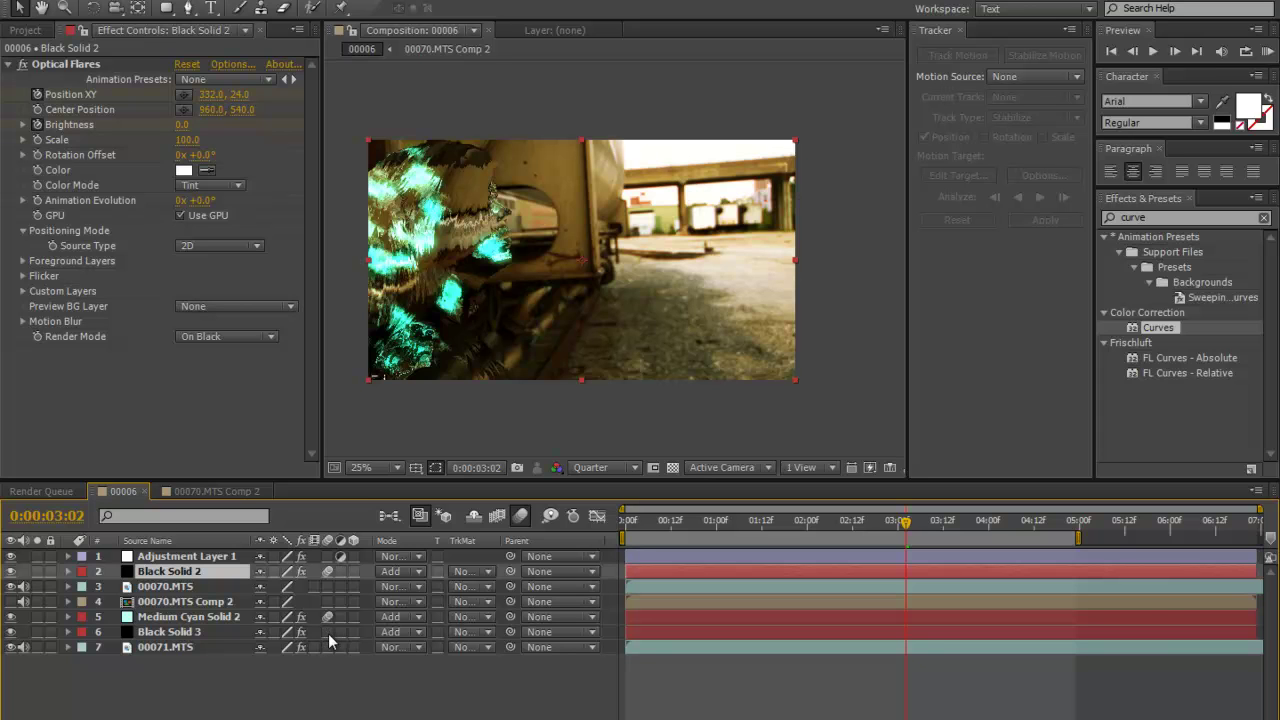
pyautogui.click(622, 533)
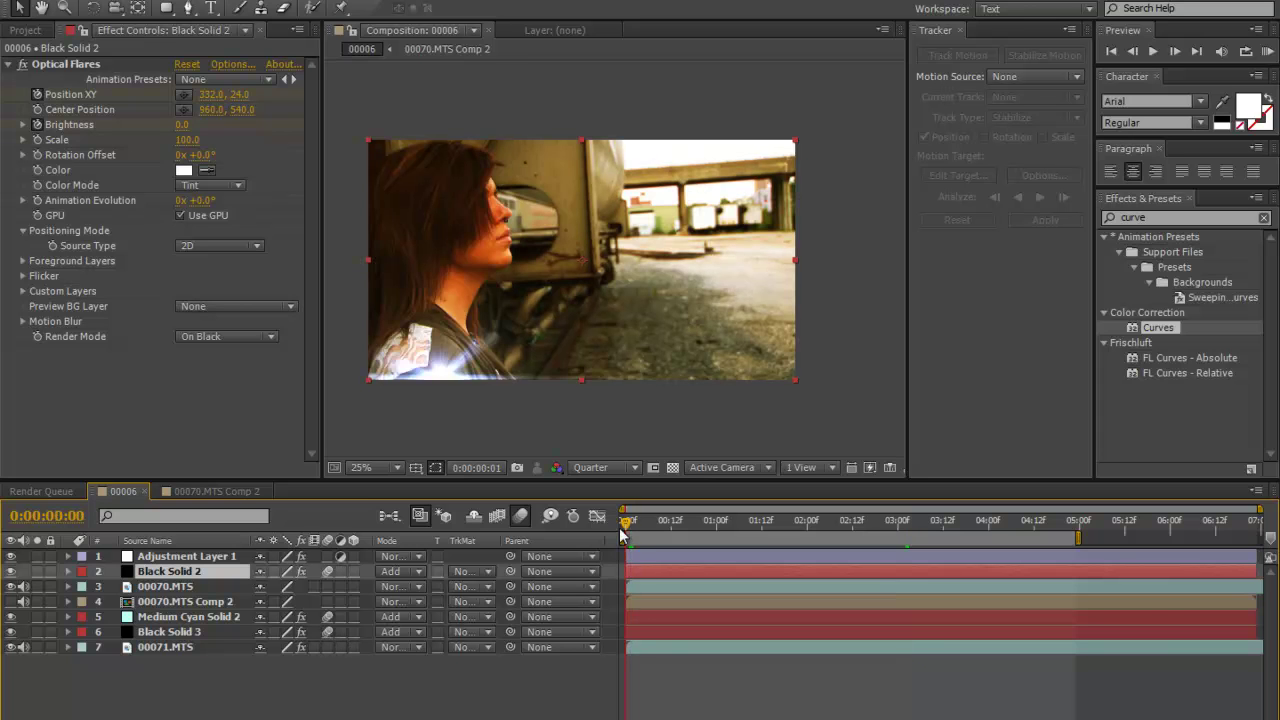